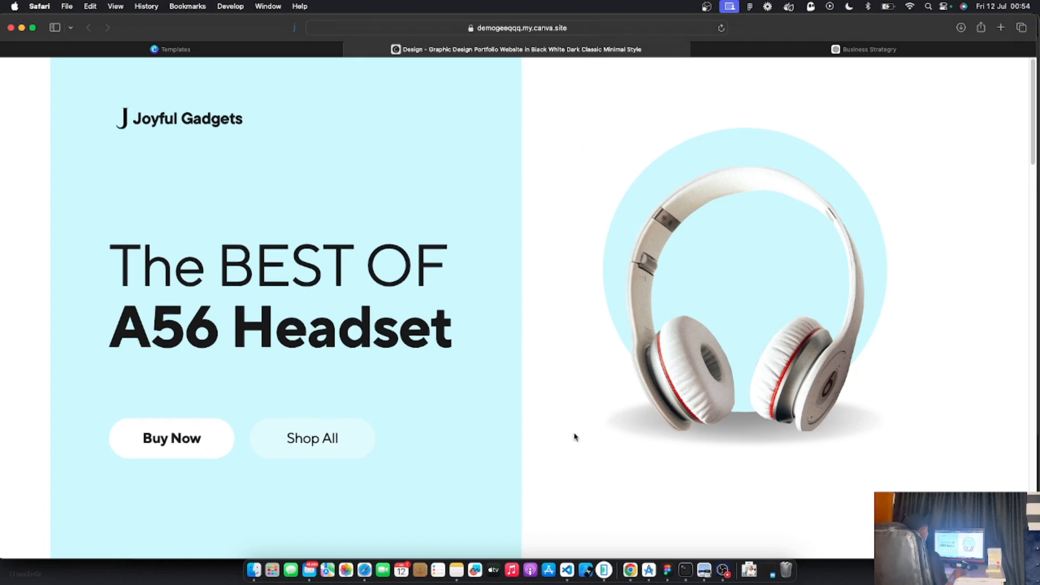
Review the published Joyful Gadgets site down to the footer, then go to Canva's templates page
scroll(575, 436, down, 5)
scroll(570, 435, down, 8)
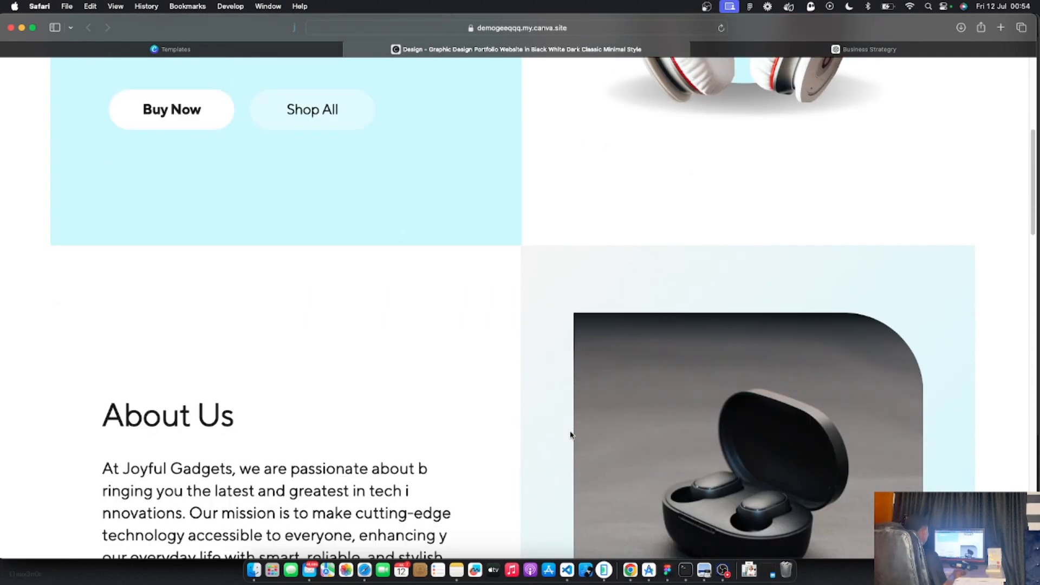
scroll(570, 435, down, 10)
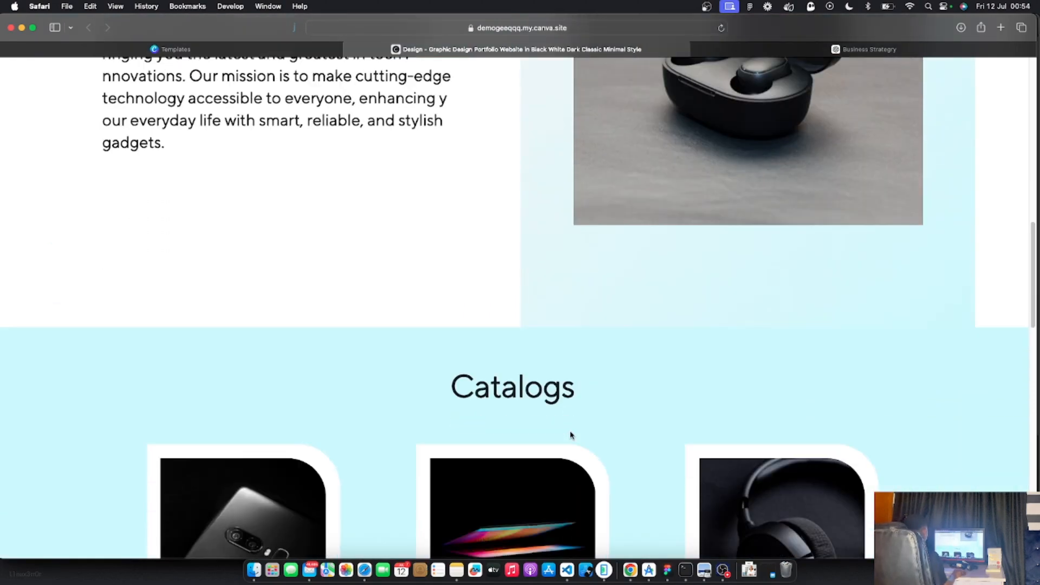
scroll(572, 435, down, 2)
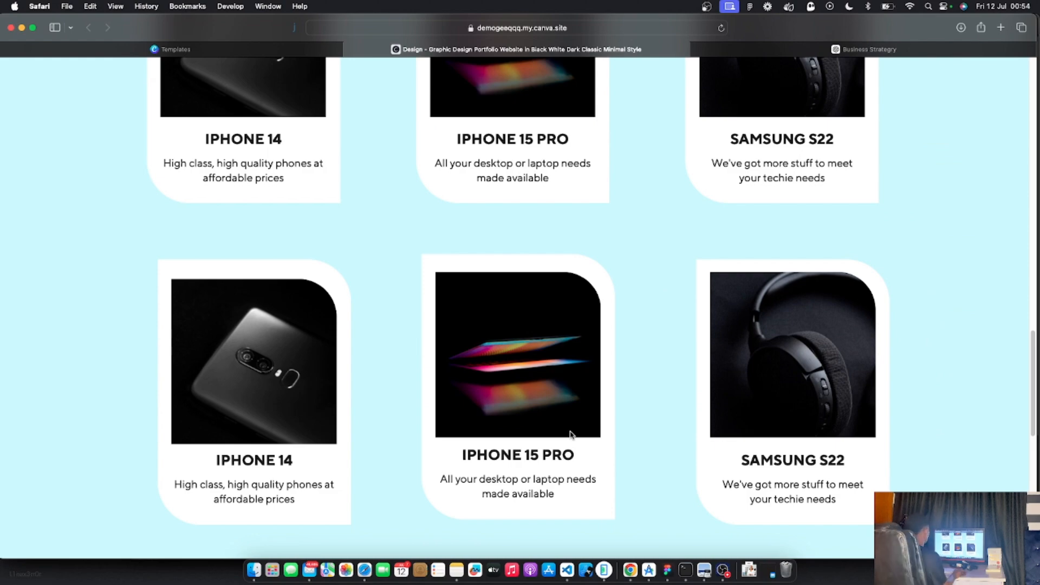
scroll(570, 435, down, 10)
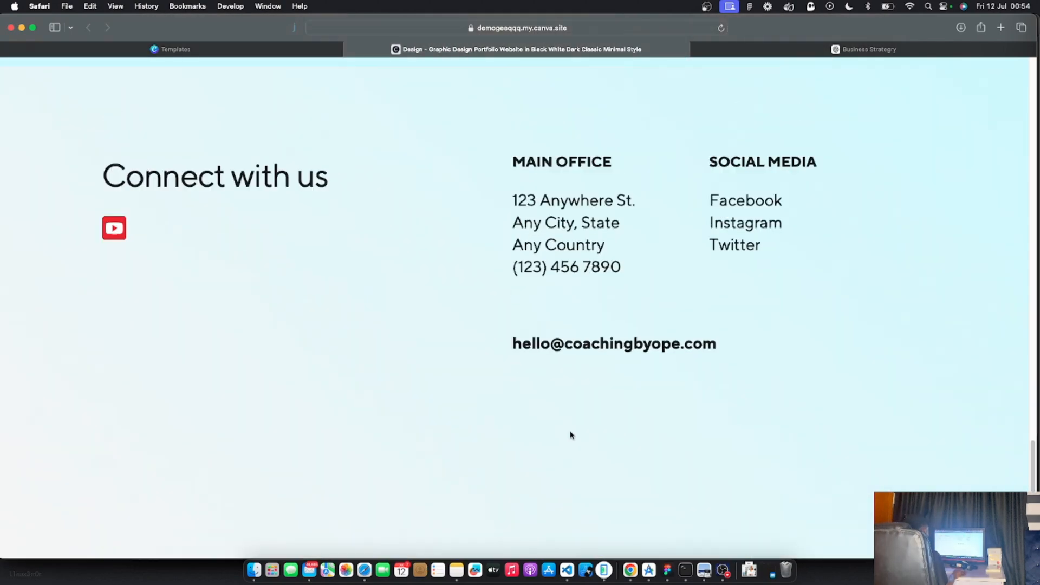
scroll(571, 435, up, 20)
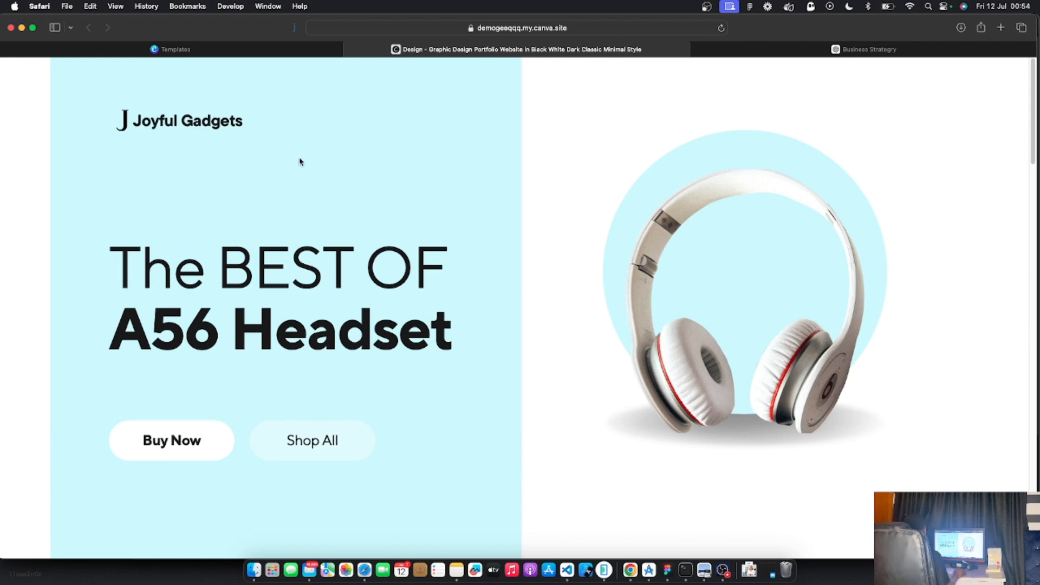
click(241, 49)
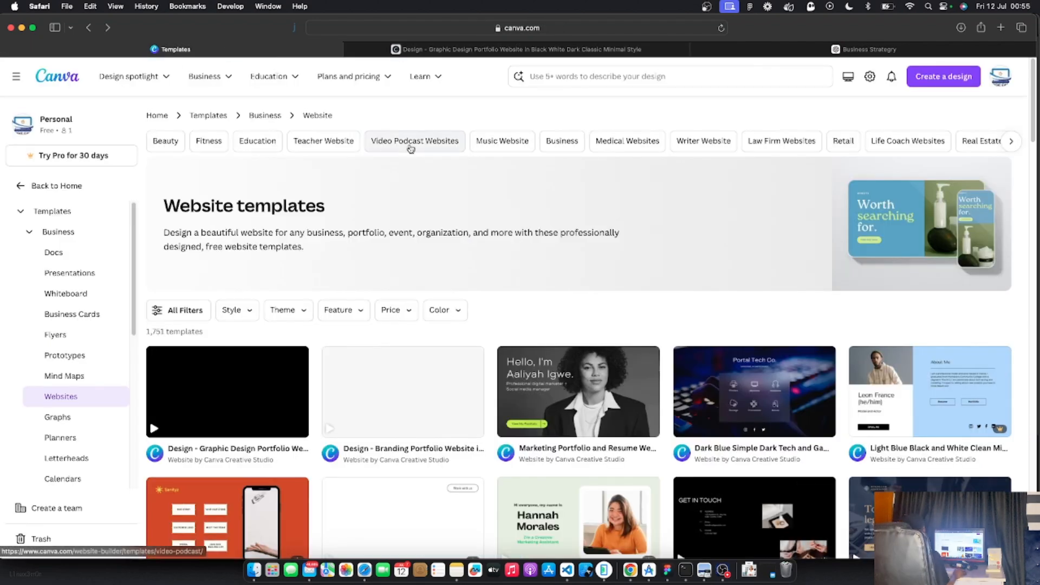
Search templates for 'Website' and choose the Websites suggestion, listing 1,751 templates
scroll(567, 124, down, 2)
scroll(567, 123, up, 2)
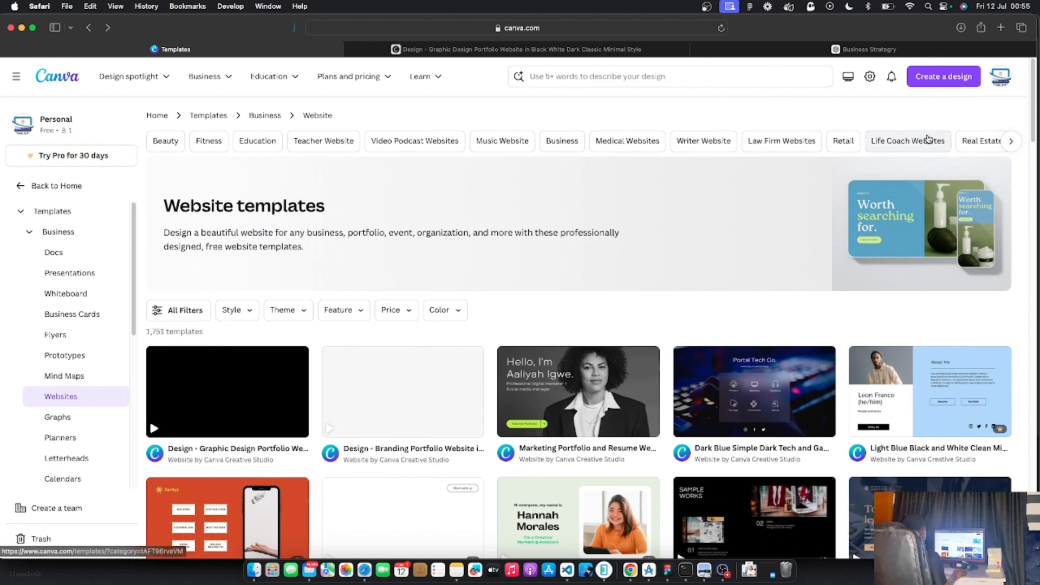
click(564, 77)
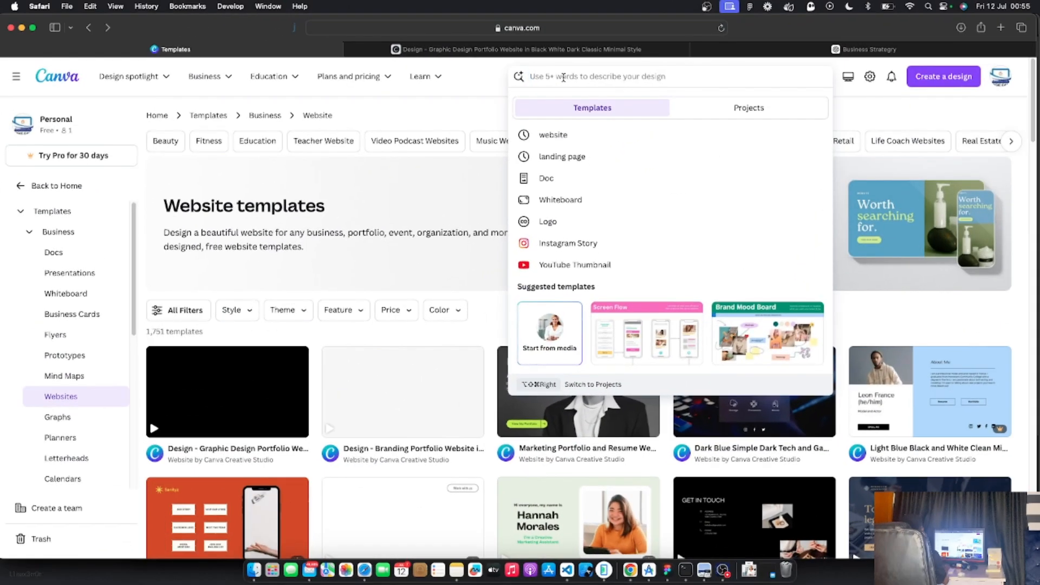
text(Website)
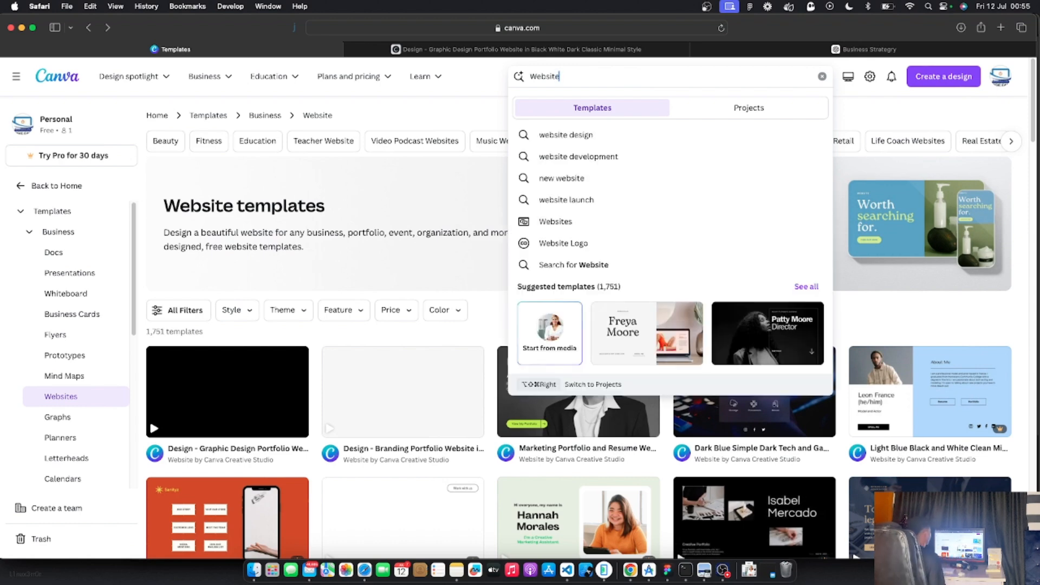
click(561, 223)
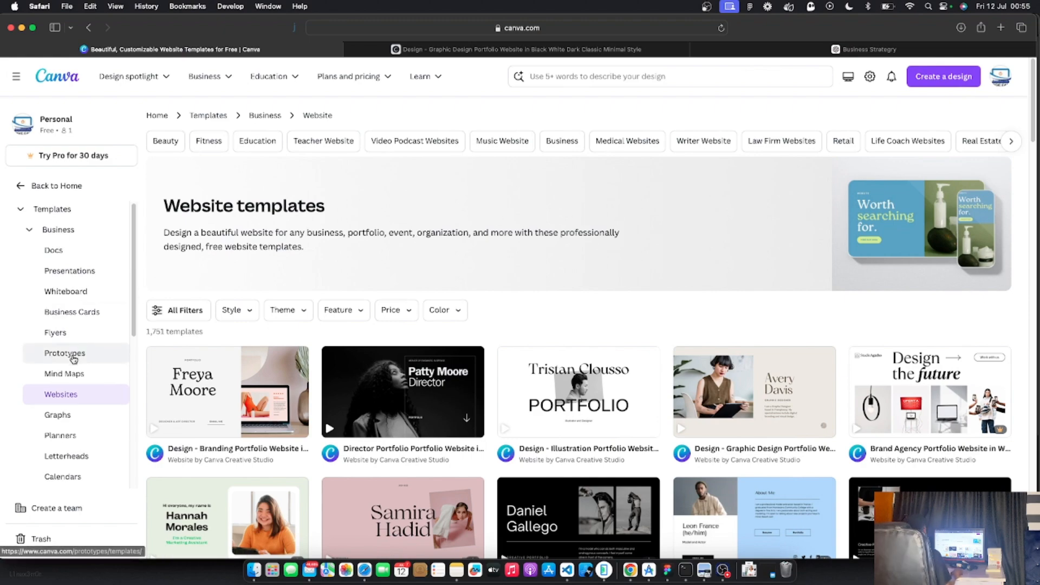
scroll(72, 358, down, 6)
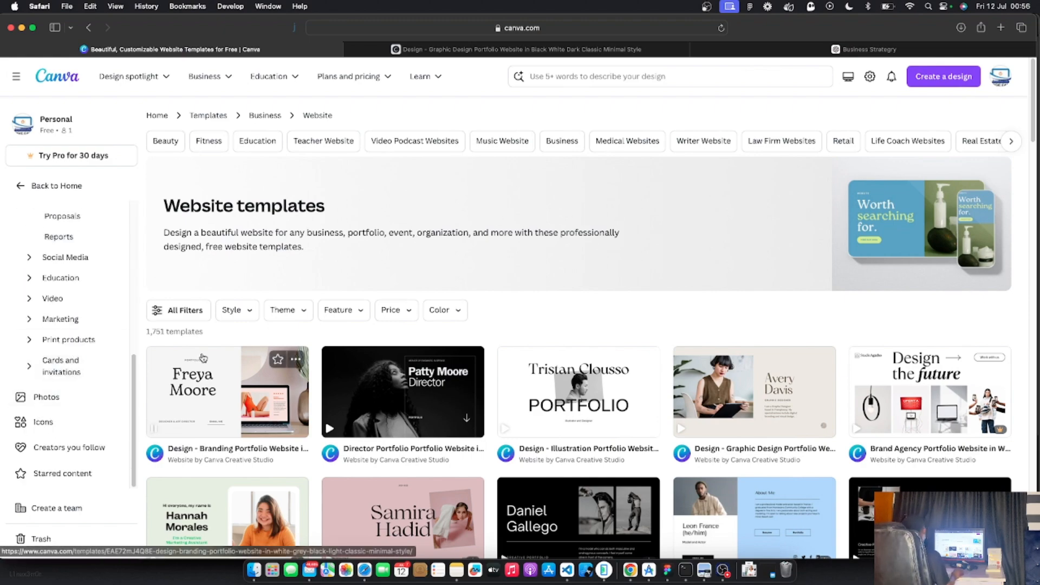
scroll(529, 318, down, 5)
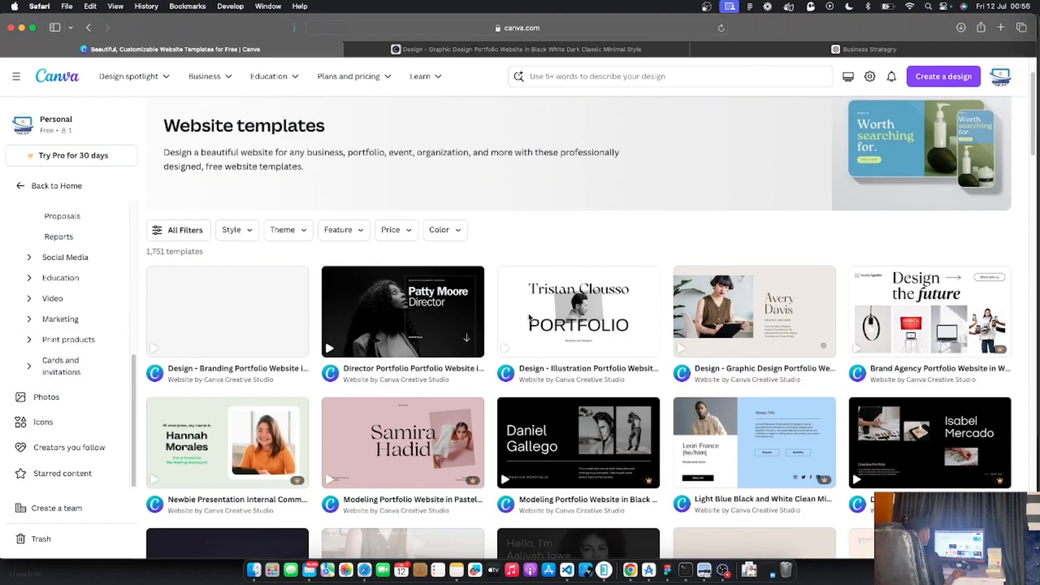
scroll(530, 317, down, 7)
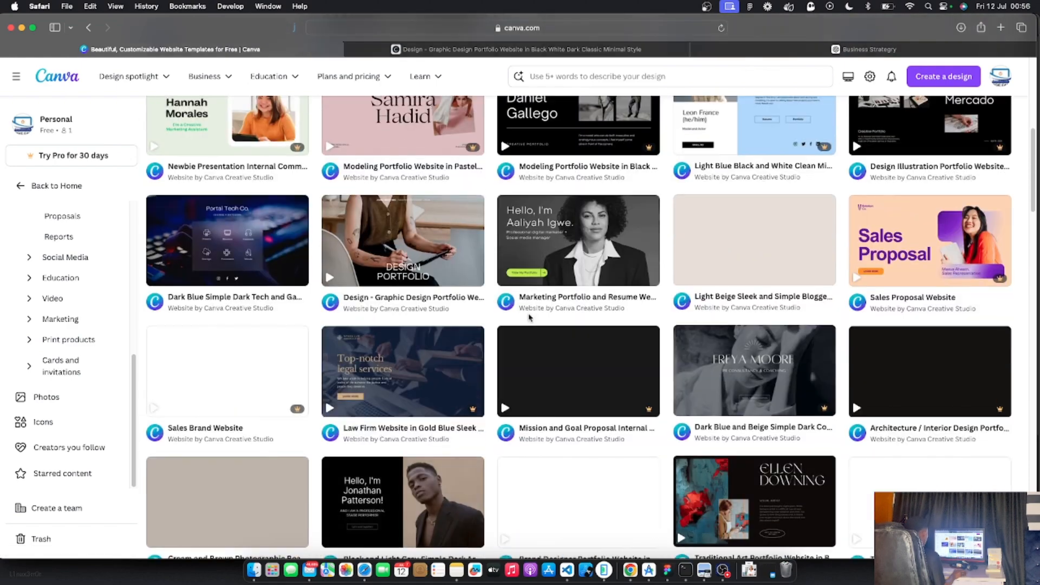
scroll(529, 317, down, 3)
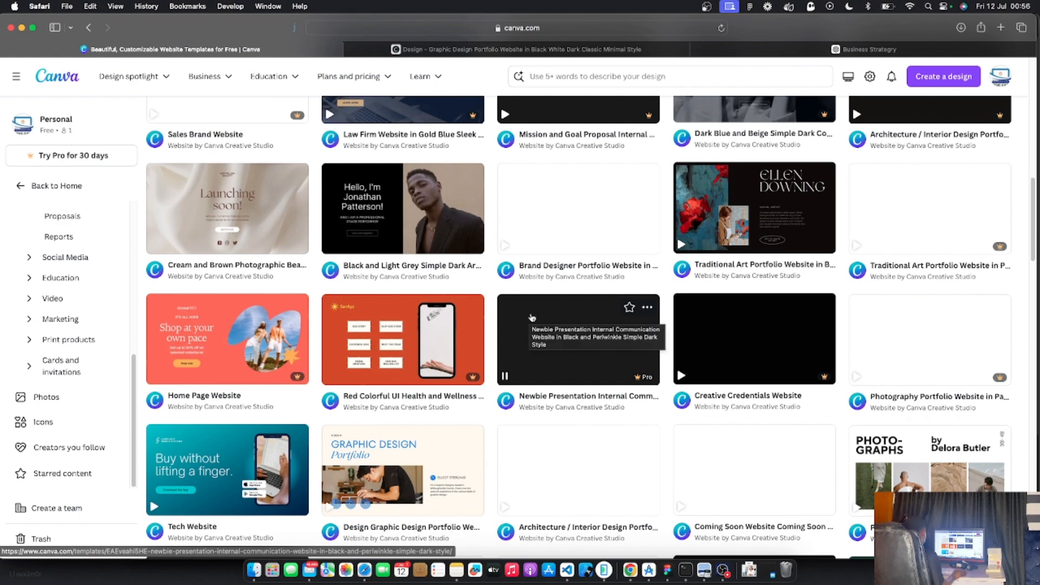
scroll(533, 319, up, 1)
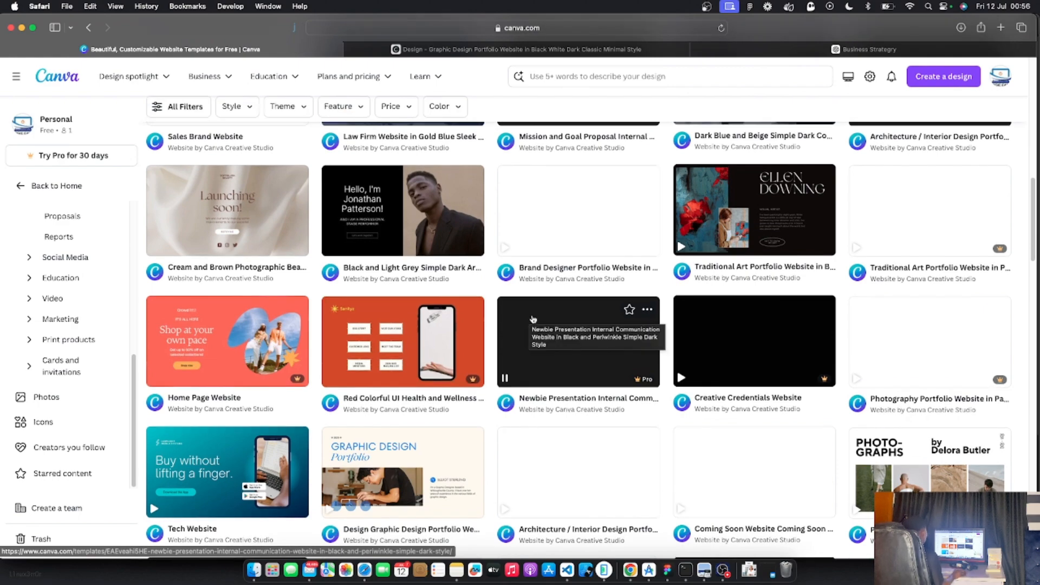
scroll(533, 320, down, 5)
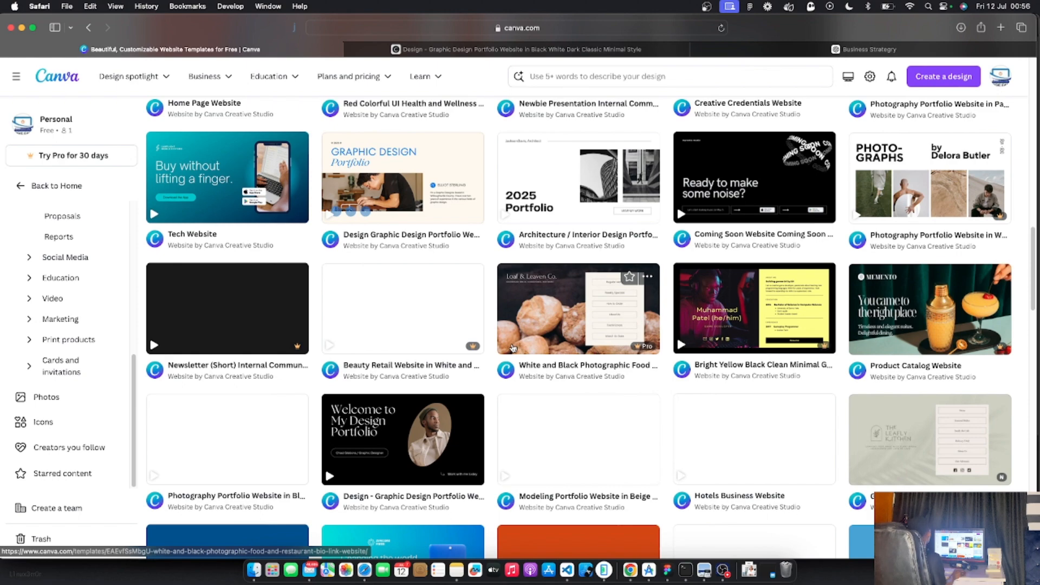
scroll(512, 347, up, 2)
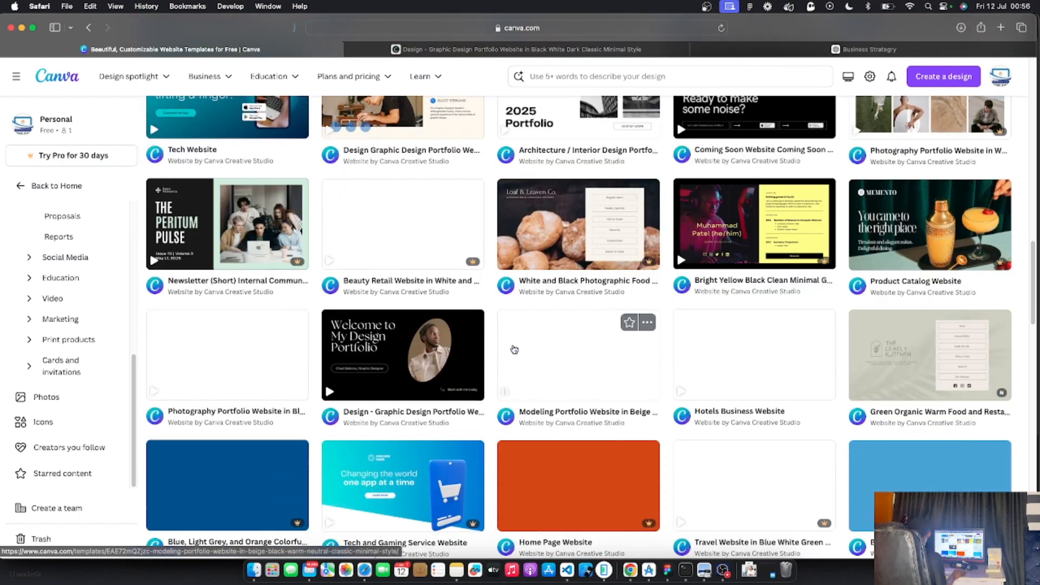
scroll(512, 346, up, 10)
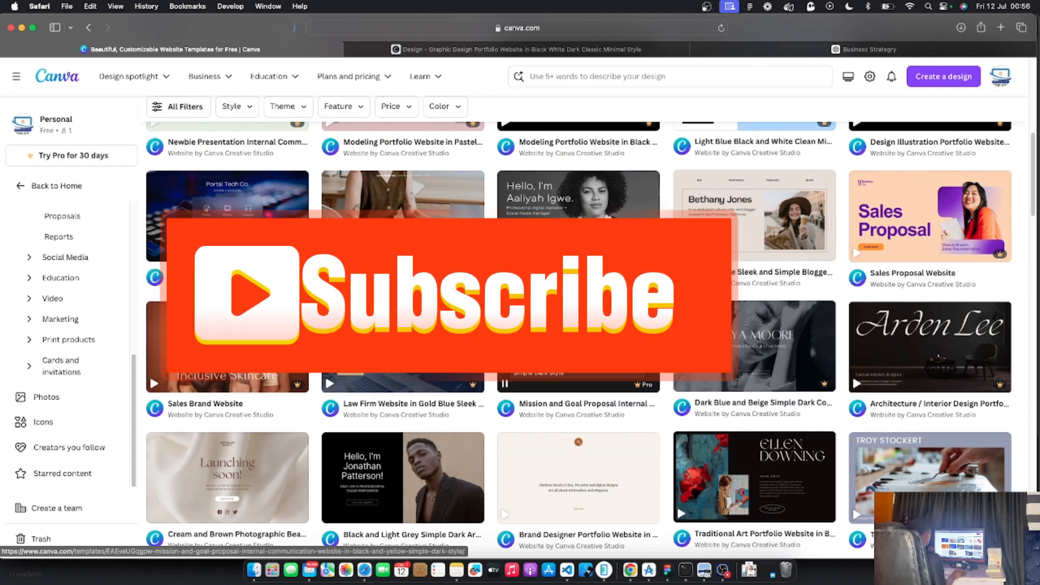
scroll(496, 324, down, 6)
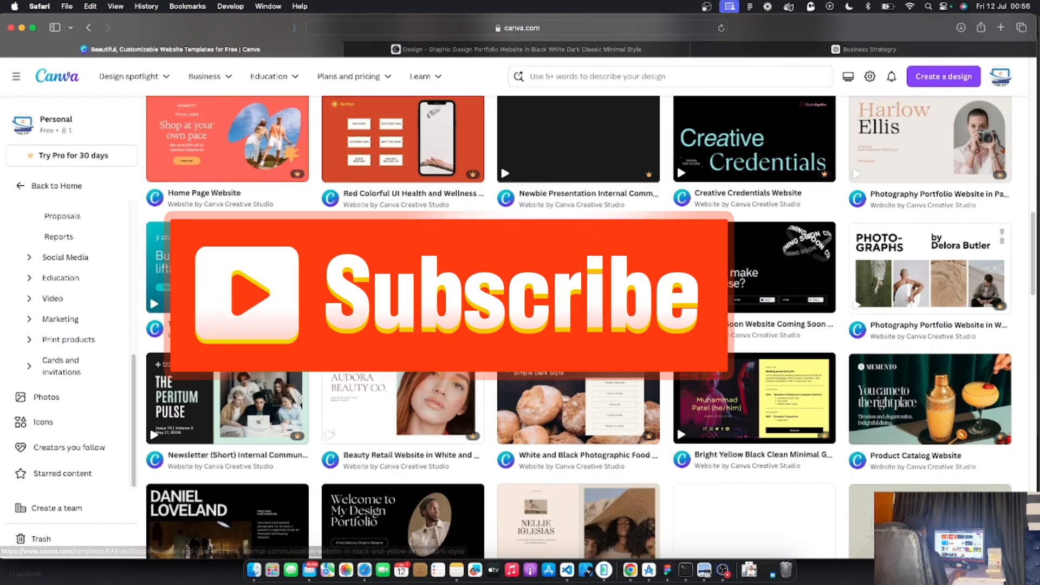
scroll(496, 324, up, 6)
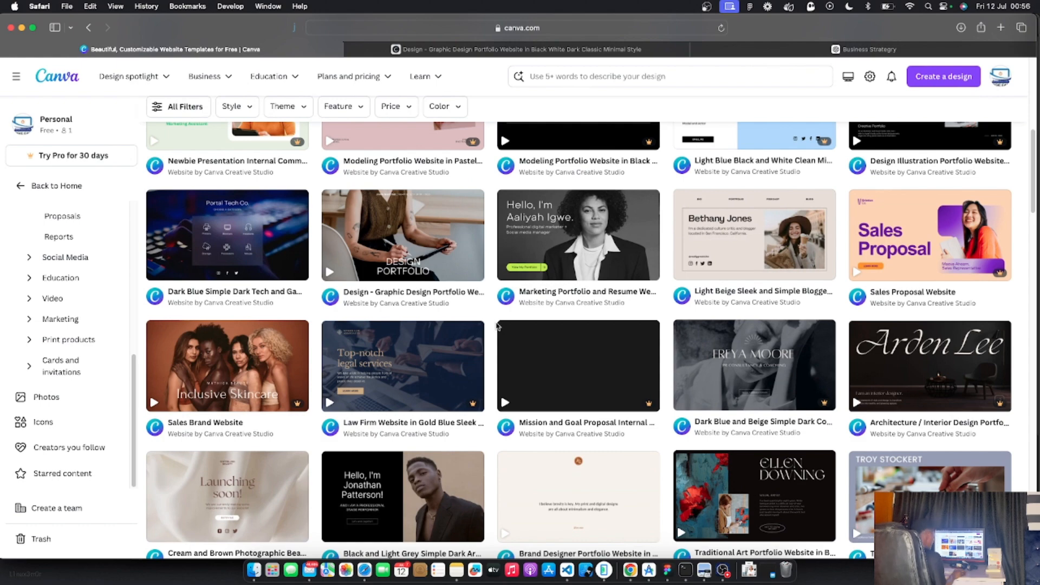
scroll(497, 326, up, 10)
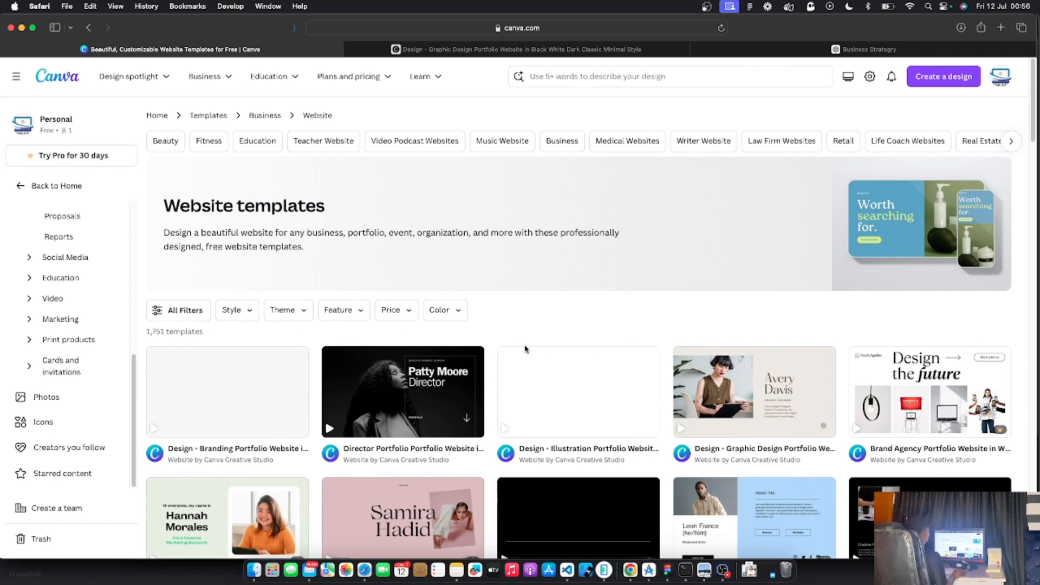
Start a new design from the Director Portfolio template, then return to the Joyful Gadgets site
click(384, 402)
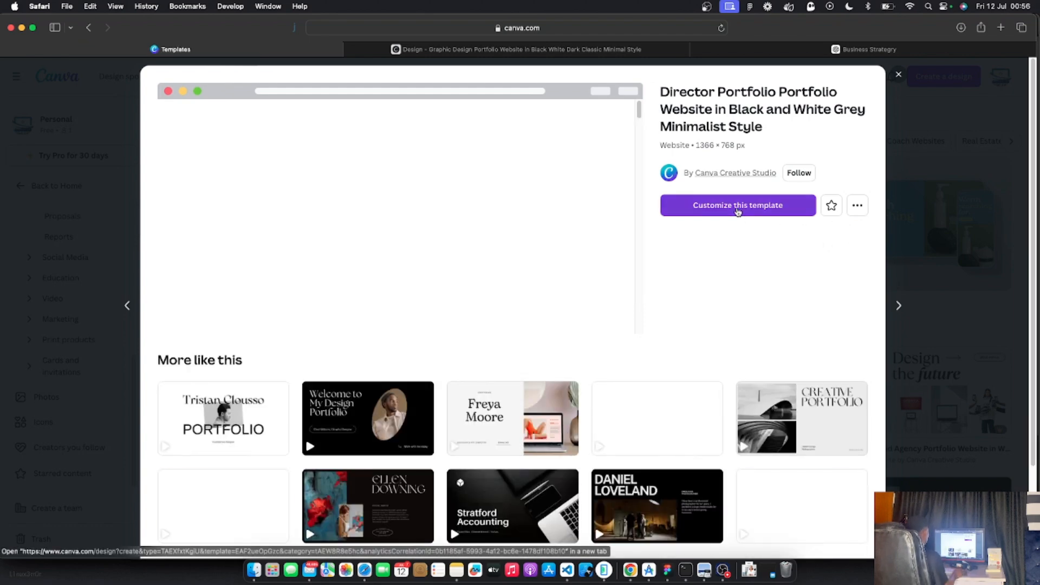
click(738, 206)
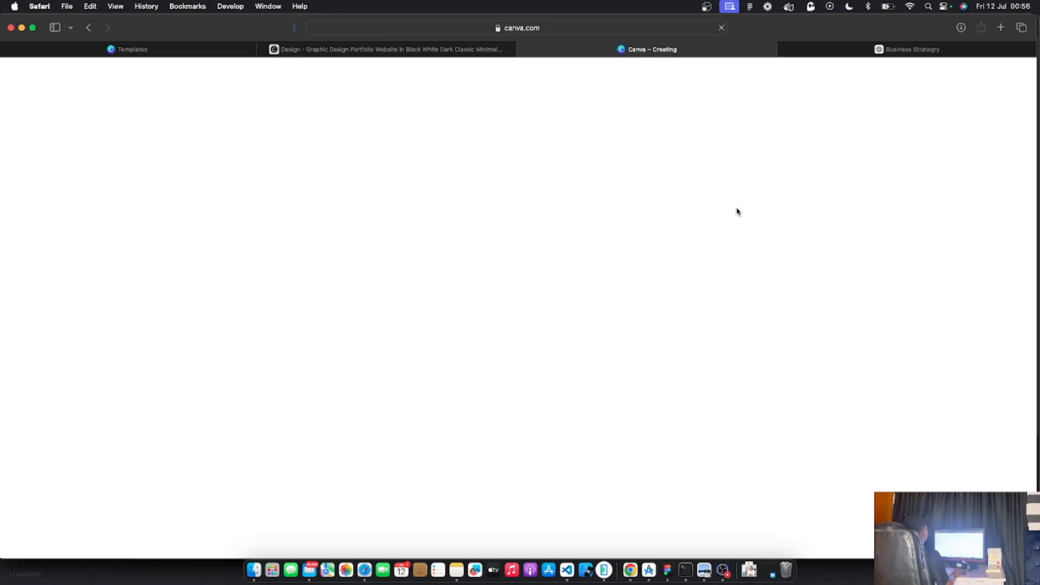
click(383, 48)
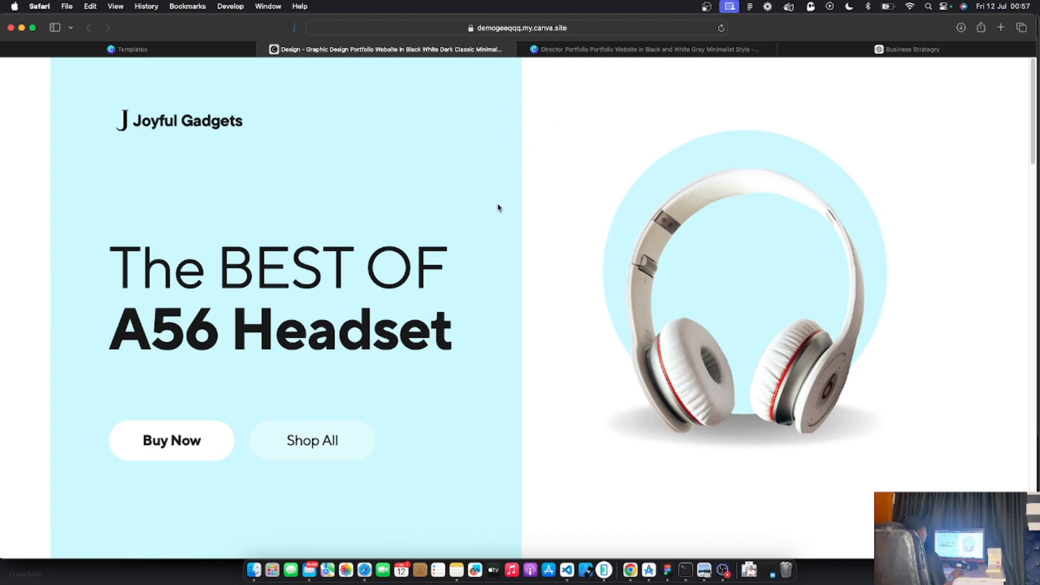
scroll(497, 206, down, 15)
scroll(497, 207, up, 1)
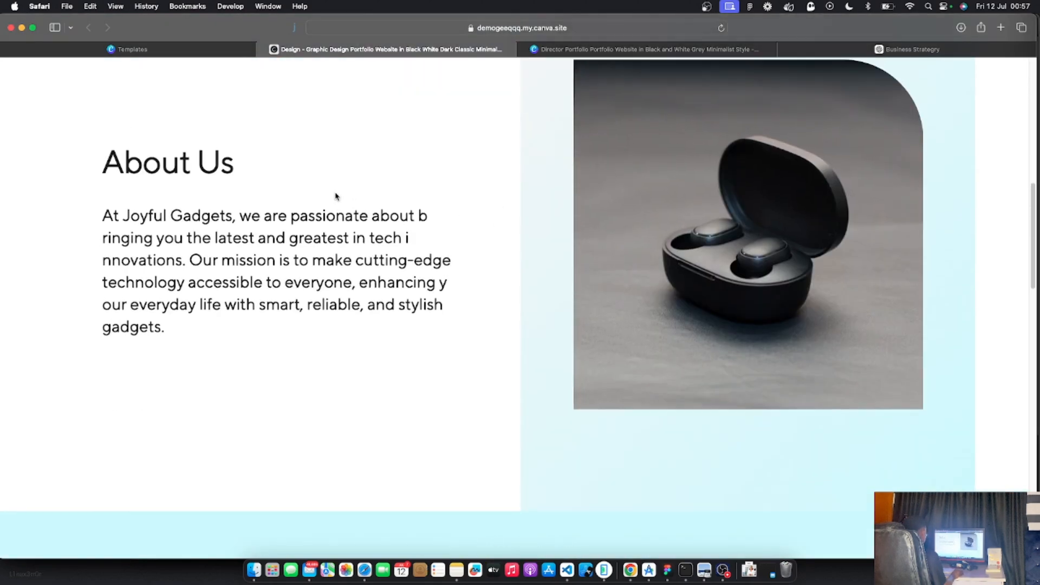
drag(88, 210, 271, 295)
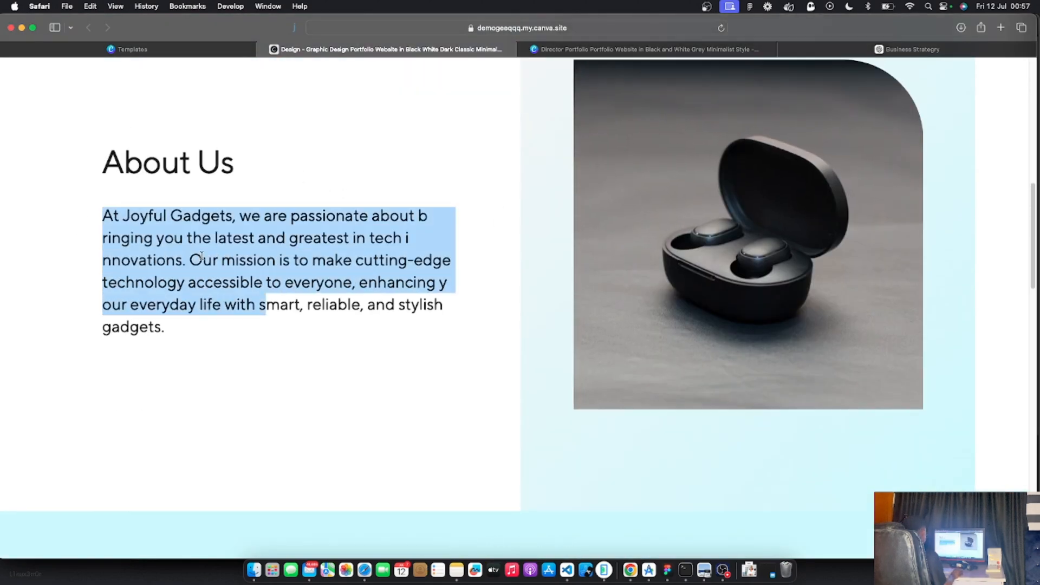
click(216, 241)
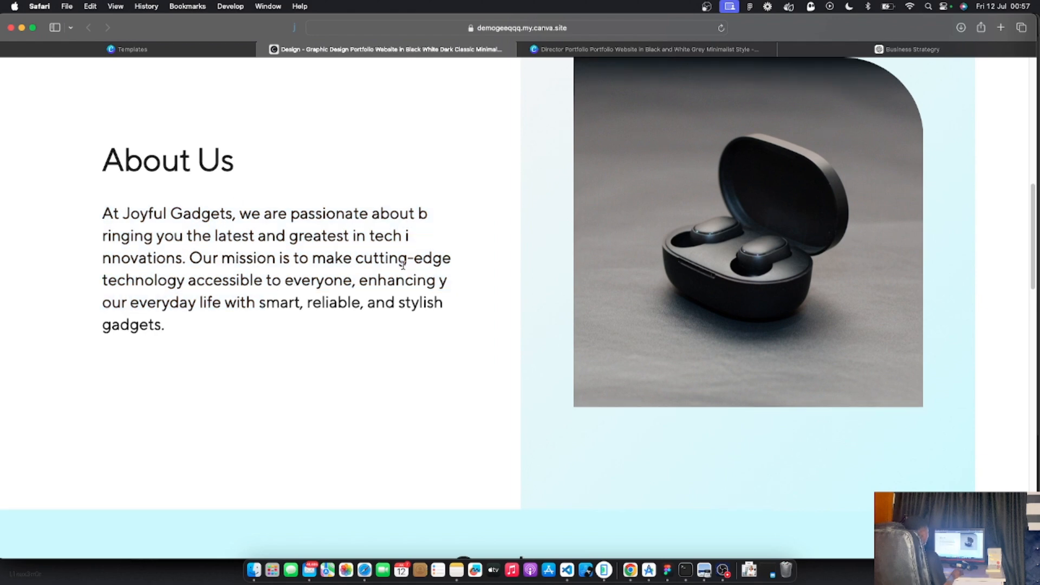
scroll(671, 258, down, 1)
scroll(462, 280, down, 10)
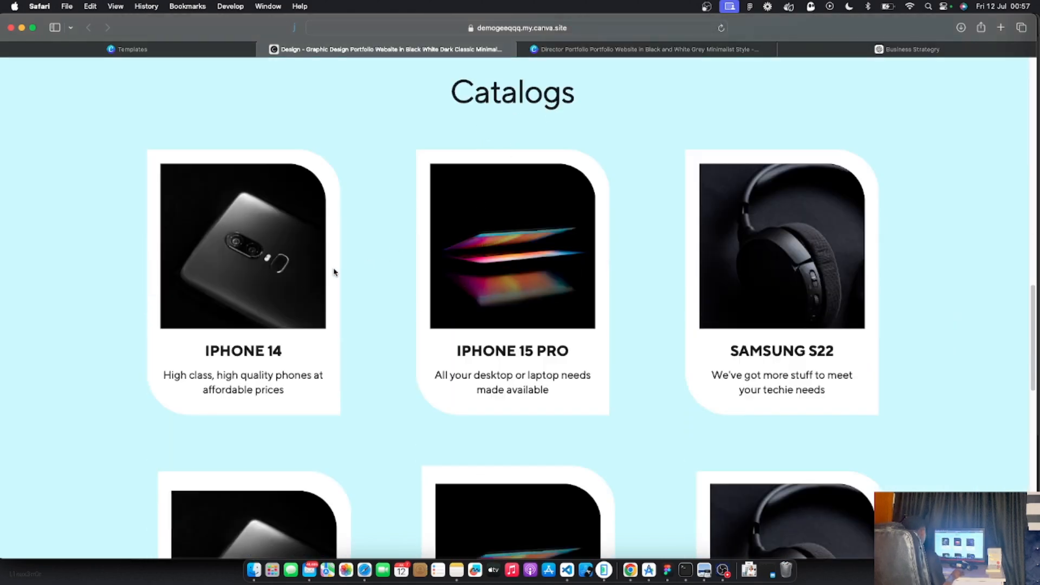
scroll(453, 347, down, 3)
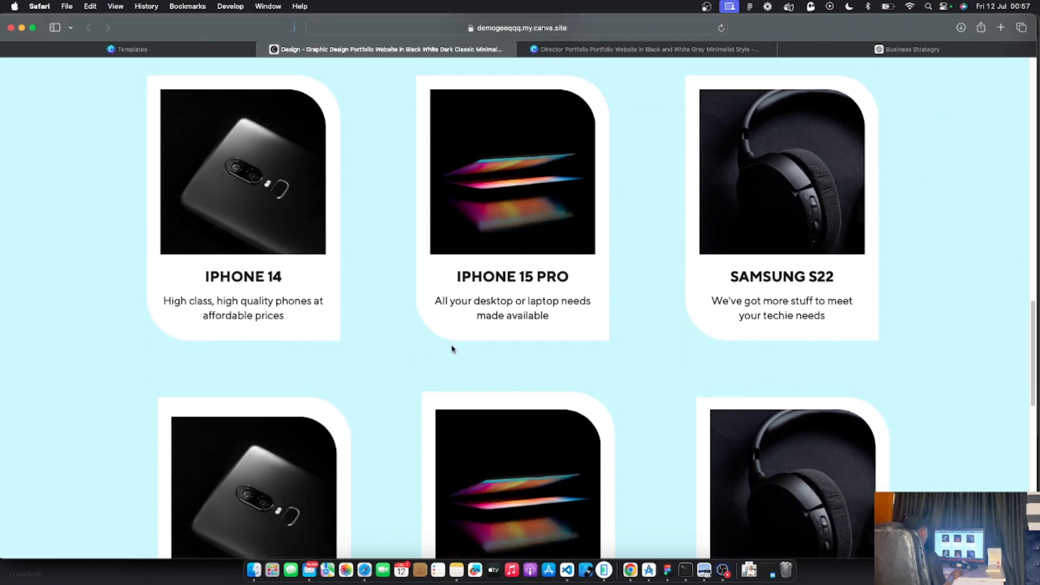
scroll(453, 348, down, 5)
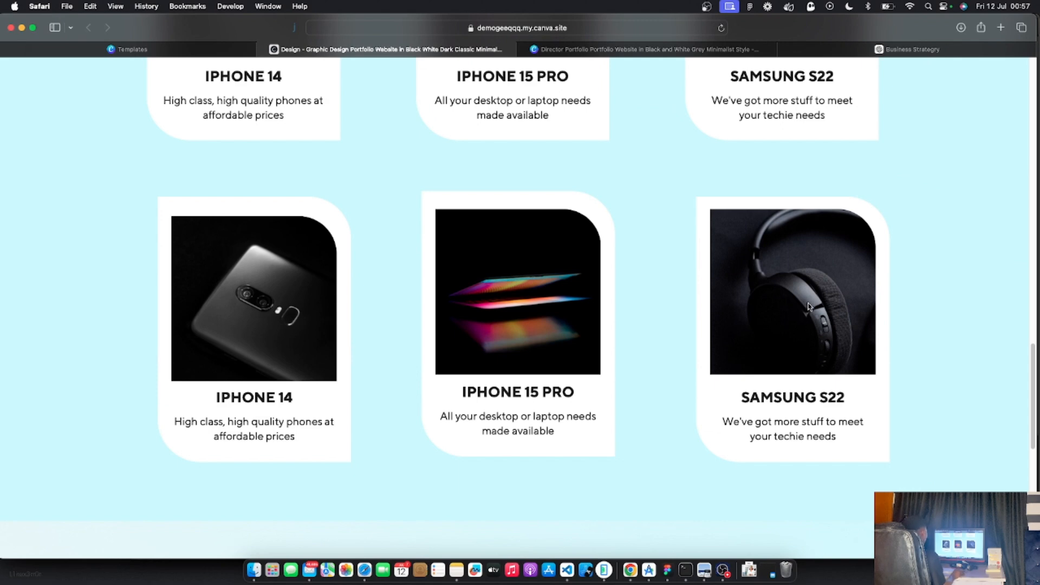
click(632, 49)
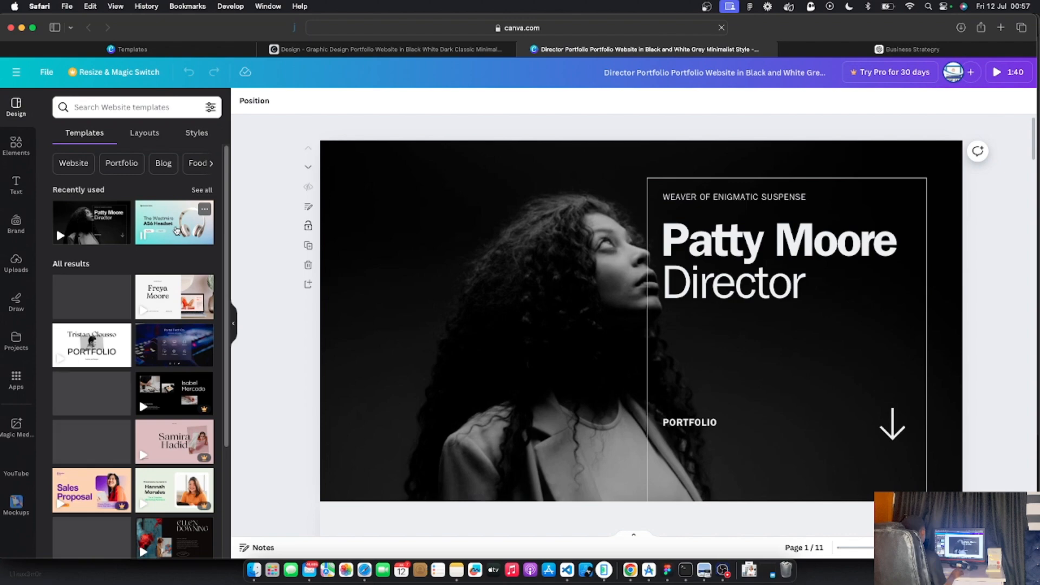
scroll(337, 303, down, 15)
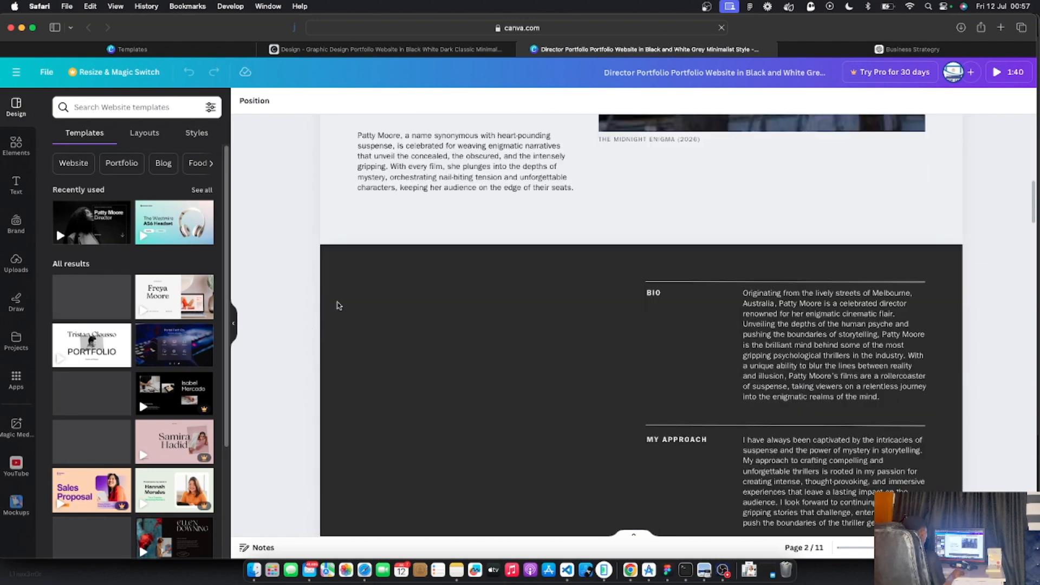
scroll(337, 303, up, 15)
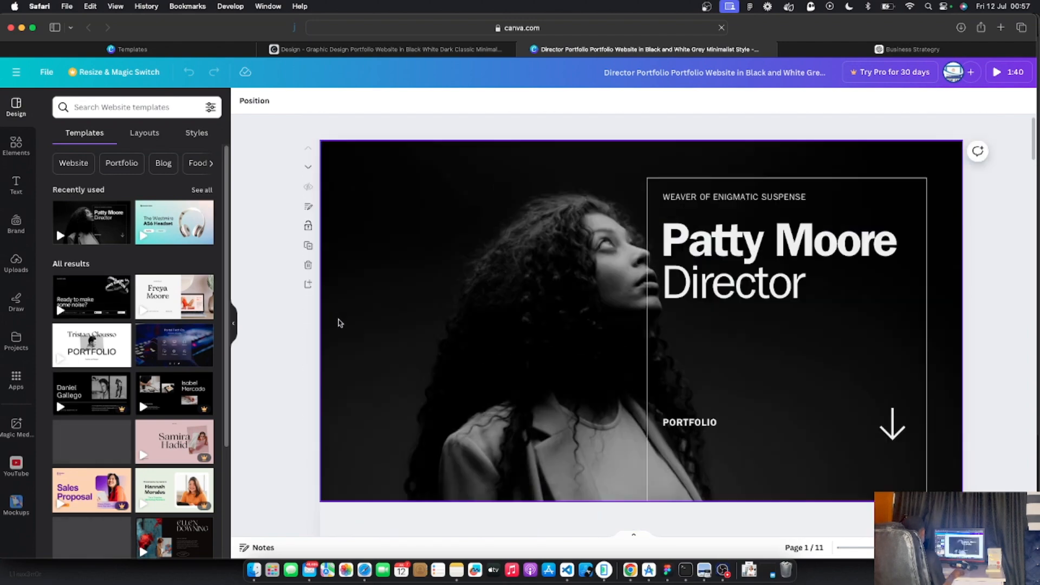
click(92, 108)
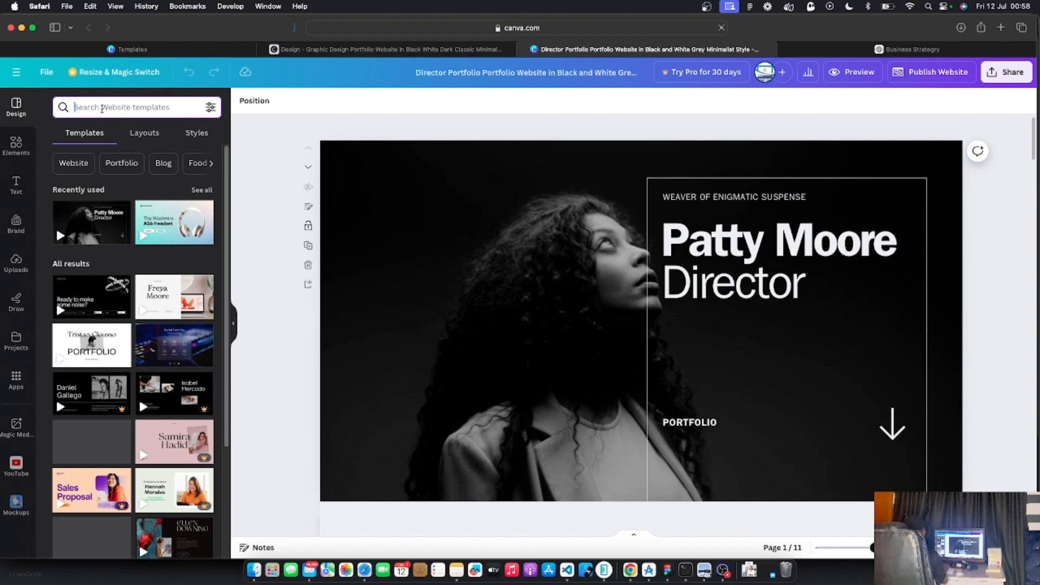
Search templates for 'online store' and open the 5-page Sales Product Website headset template
text(online store)
key(Return)
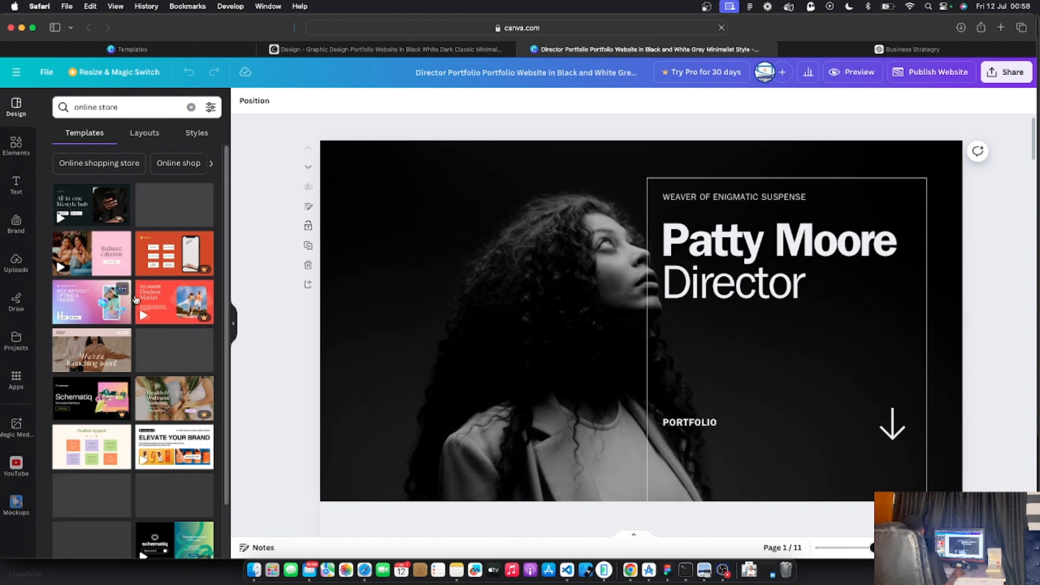
scroll(136, 349, down, 3)
scroll(137, 348, down, 4)
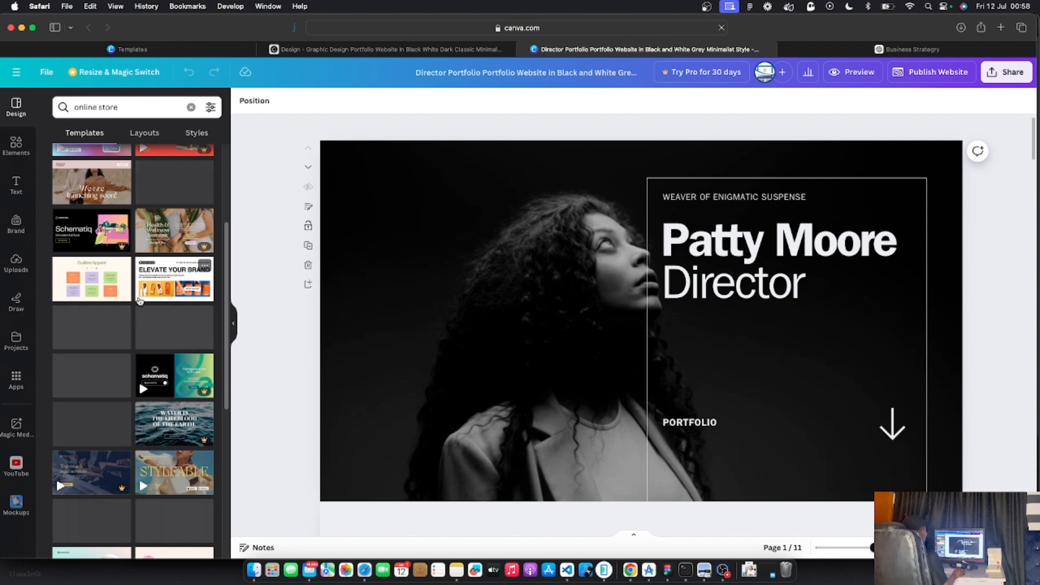
scroll(139, 311, down, 1)
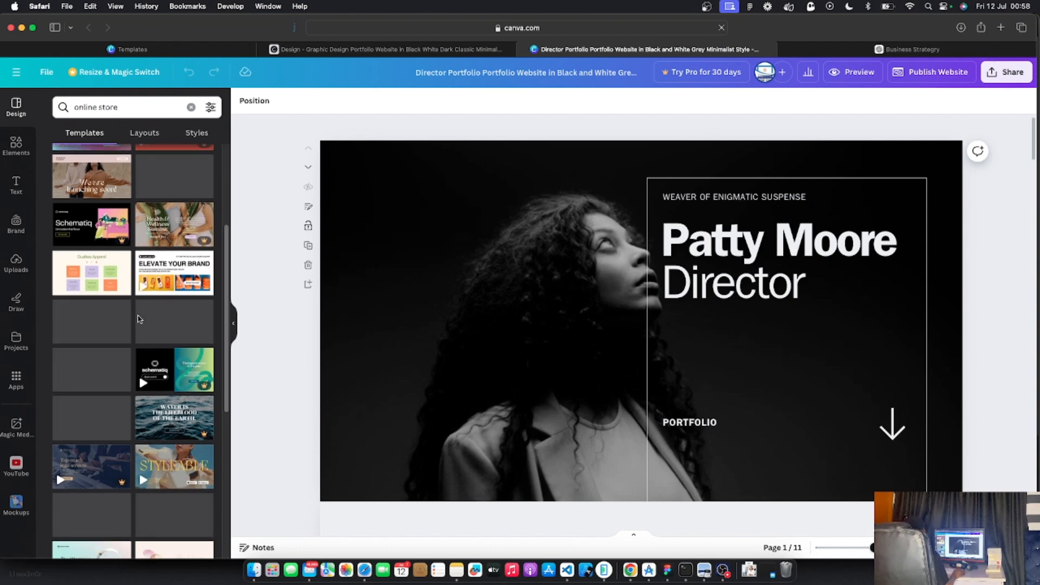
scroll(139, 320, down, 3)
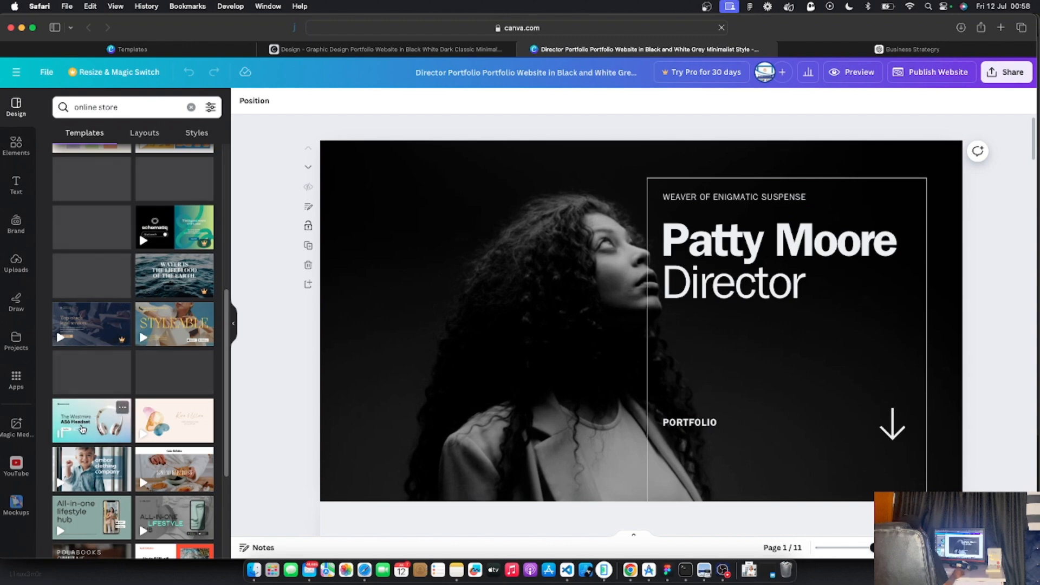
click(82, 429)
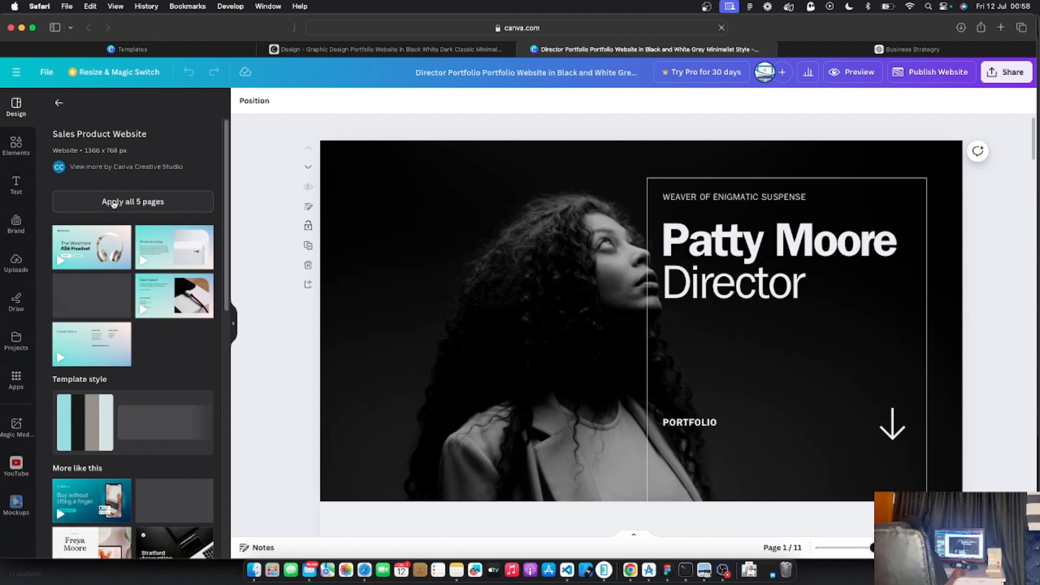
Apply all 5 Sales Product Website pages and review them, starting with 'The Westmire A56 Headset' hero
click(120, 204)
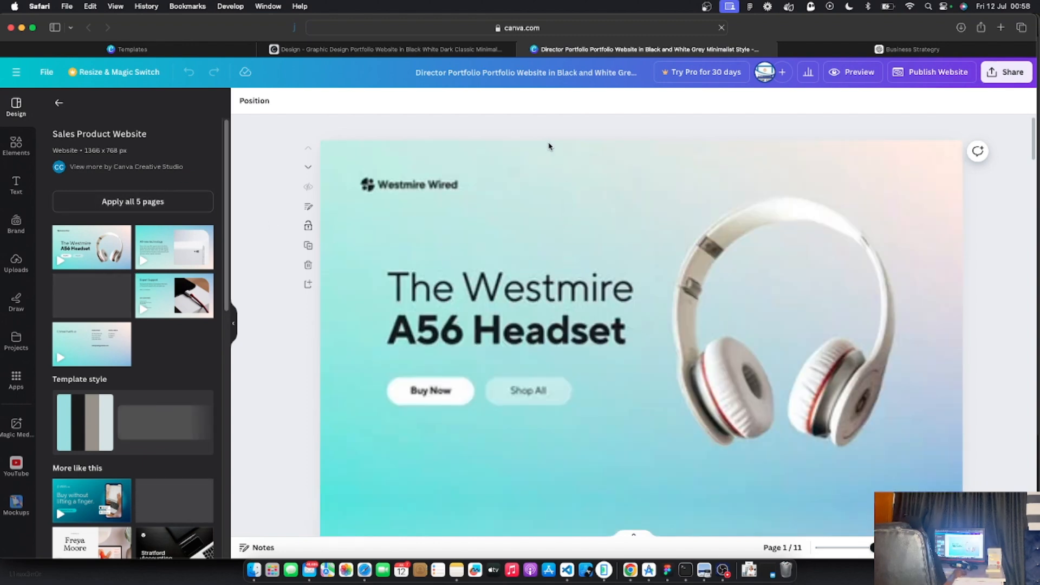
click(558, 243)
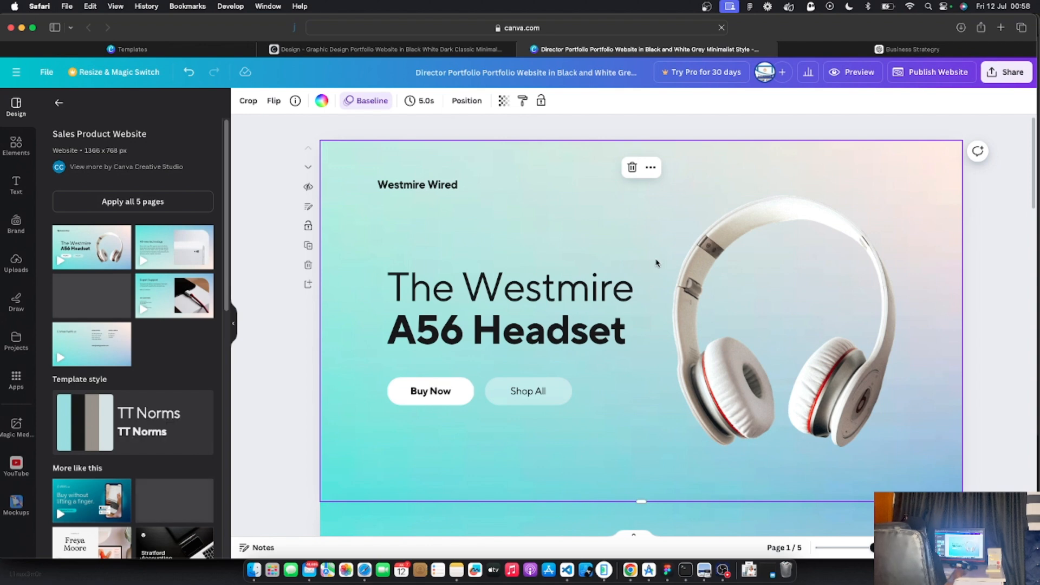
scroll(593, 268, down, 1)
scroll(593, 276, down, 10)
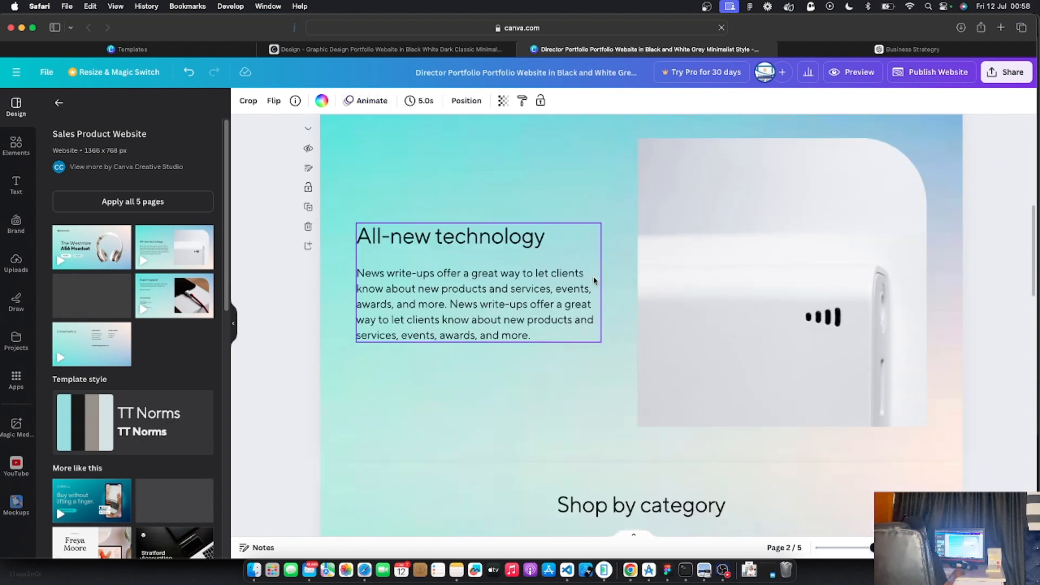
scroll(594, 276, up, 12)
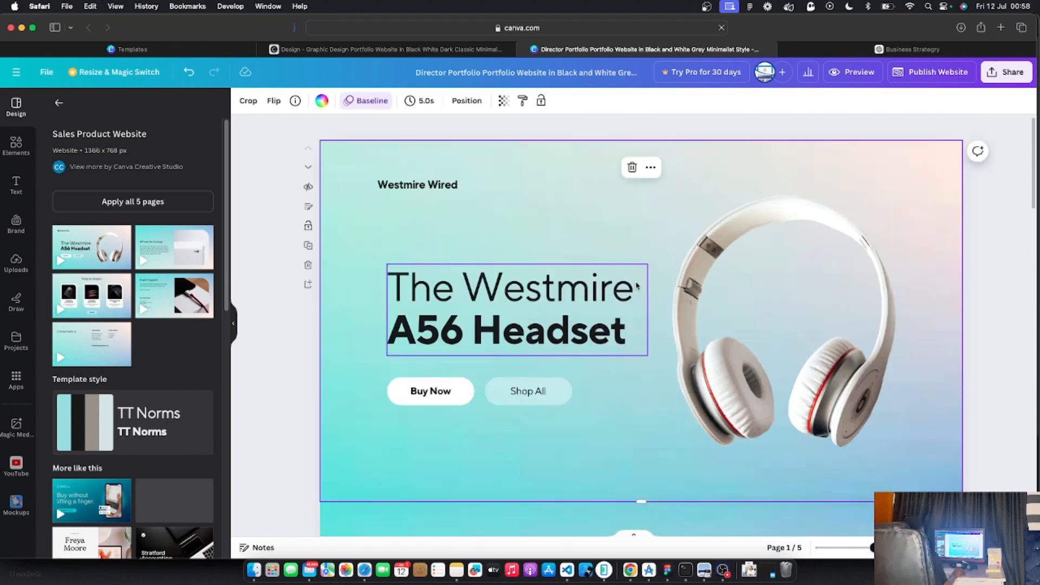
scroll(636, 282, down, 15)
scroll(635, 282, down, 8)
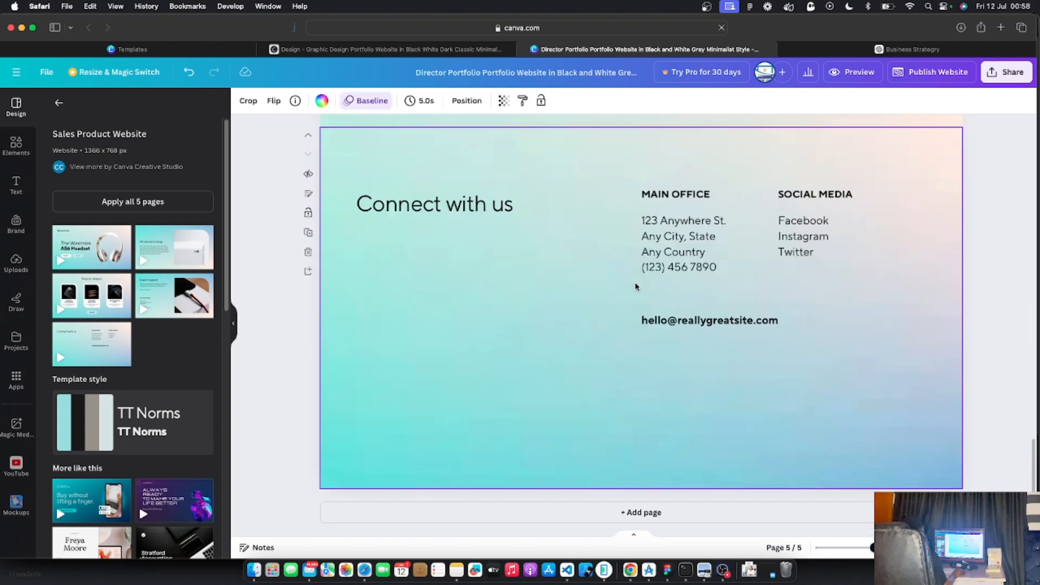
scroll(636, 284, up, 20)
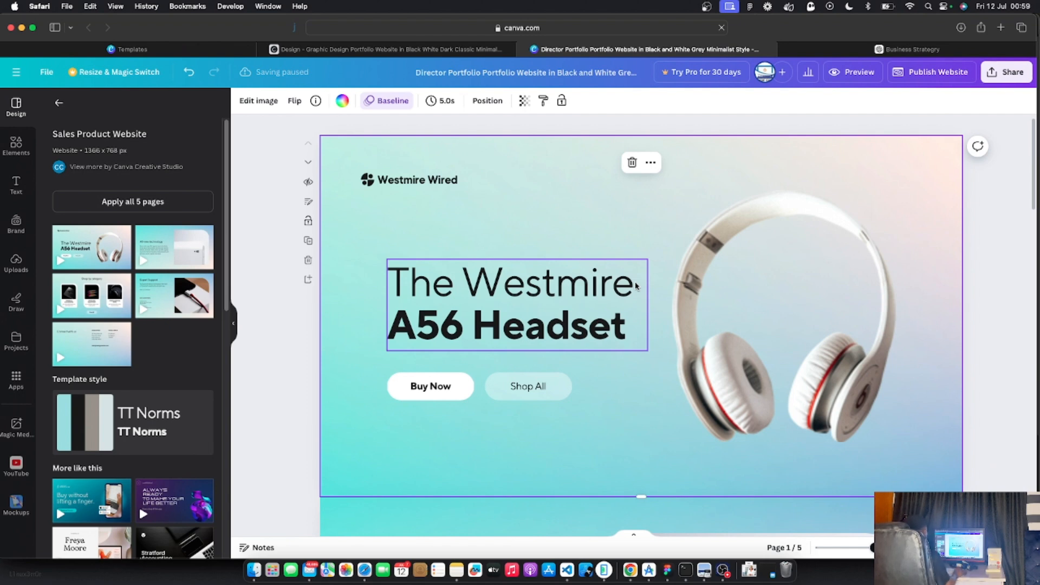
scroll(667, 233, down, 3)
scroll(666, 241, up, 3)
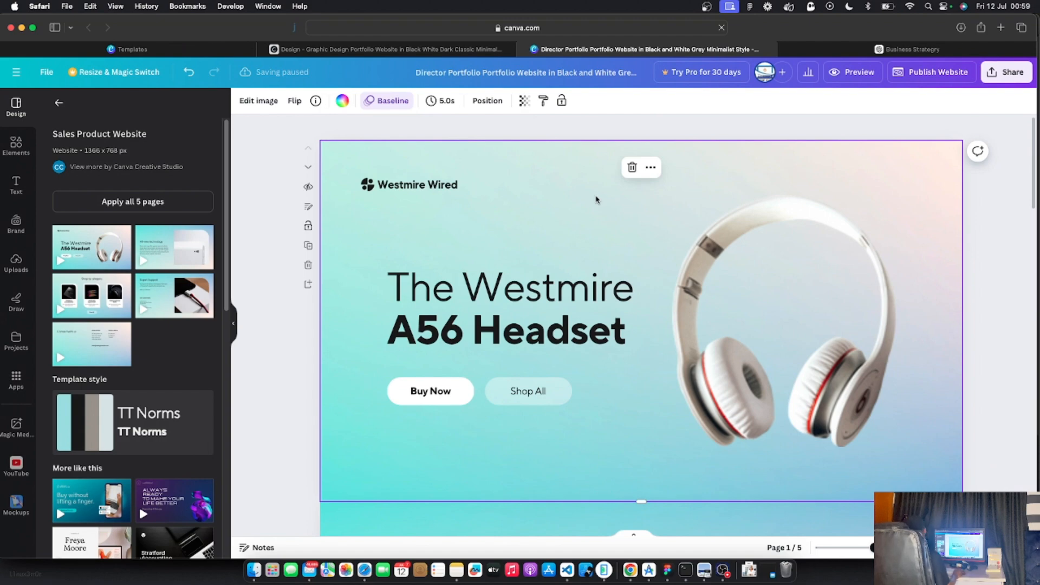
click(409, 53)
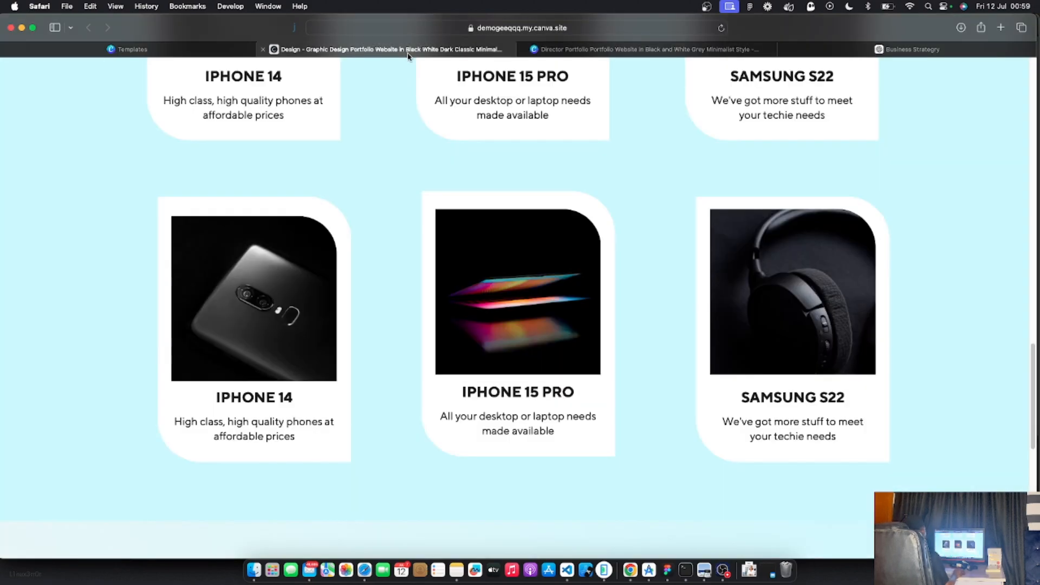
scroll(506, 199, down, 5)
scroll(506, 199, up, 18)
scroll(506, 199, up, 5)
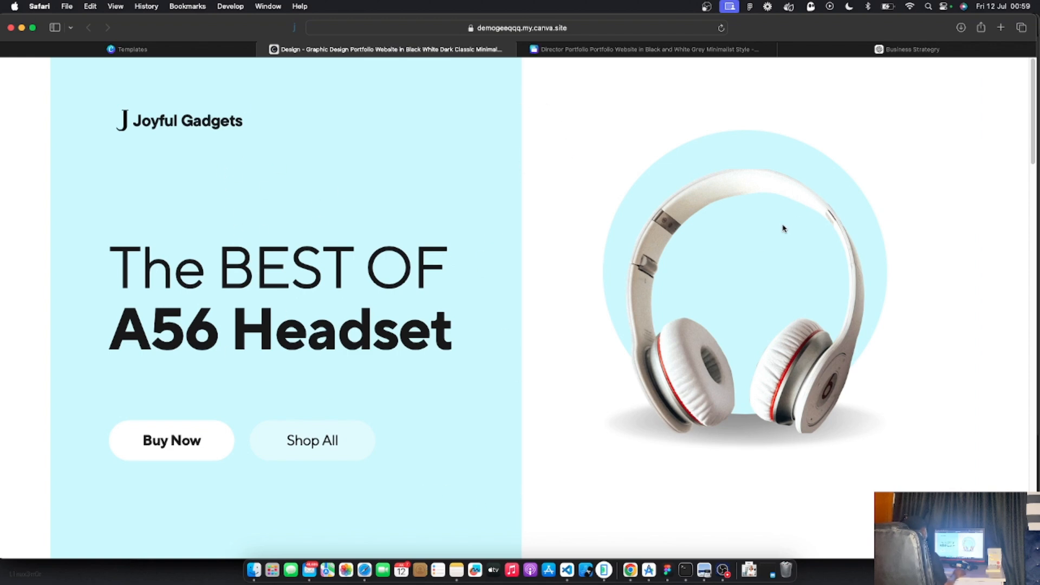
click(645, 49)
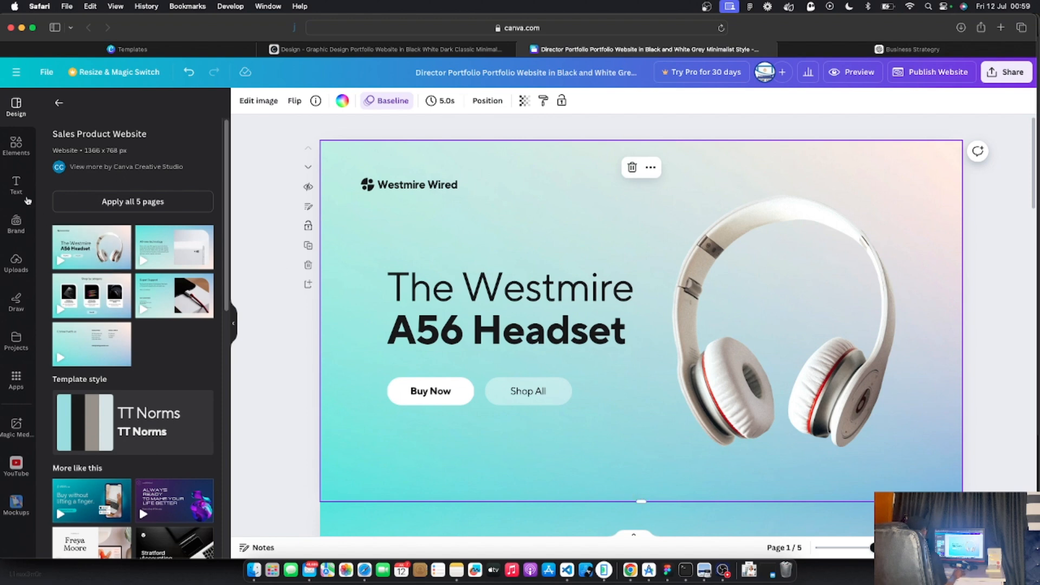
Open Elements, clear recent searches, and add a plain grey square to the hero page
click(16, 145)
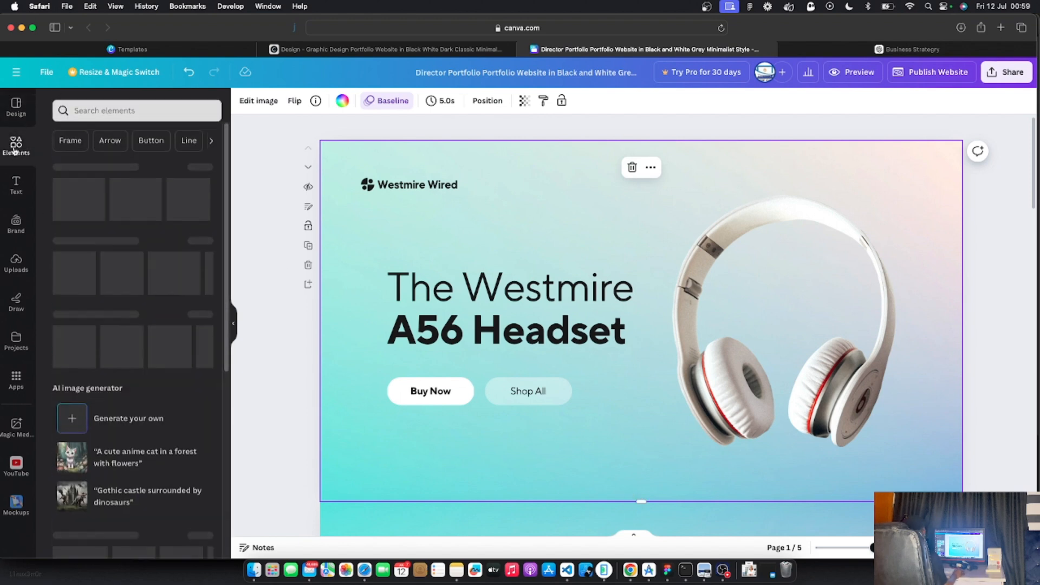
click(83, 110)
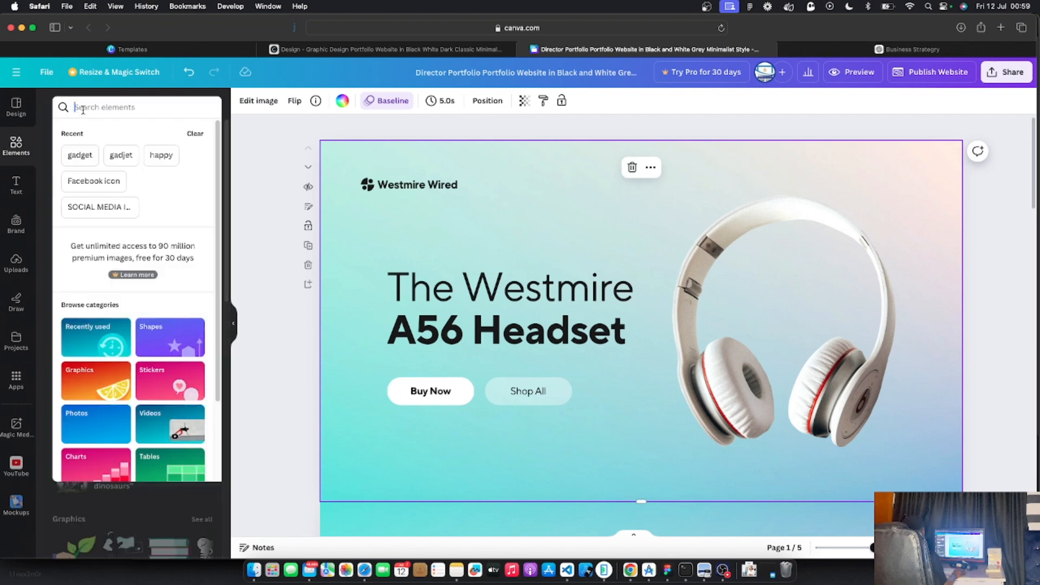
click(199, 132)
click(227, 146)
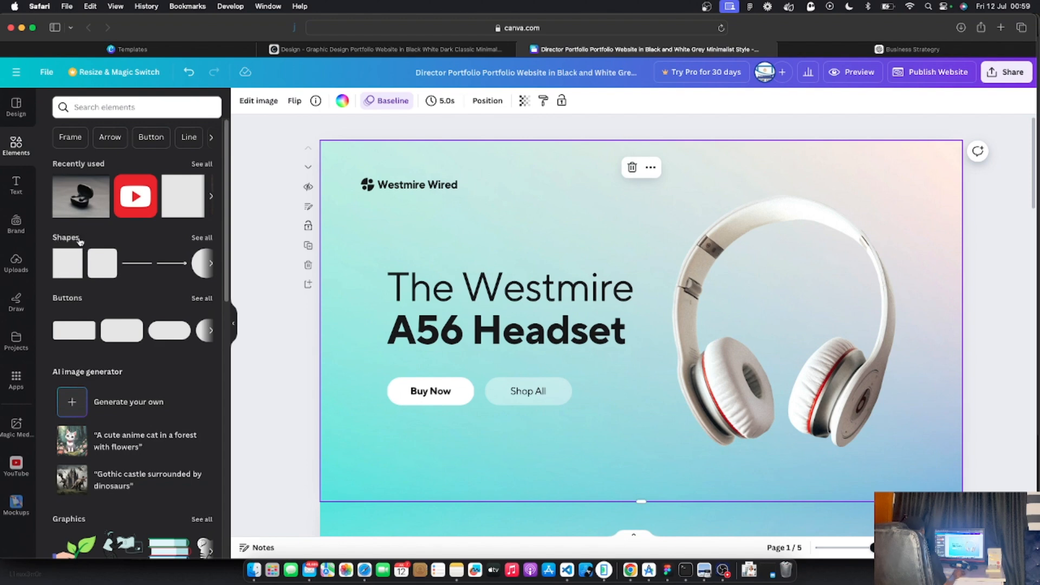
click(62, 271)
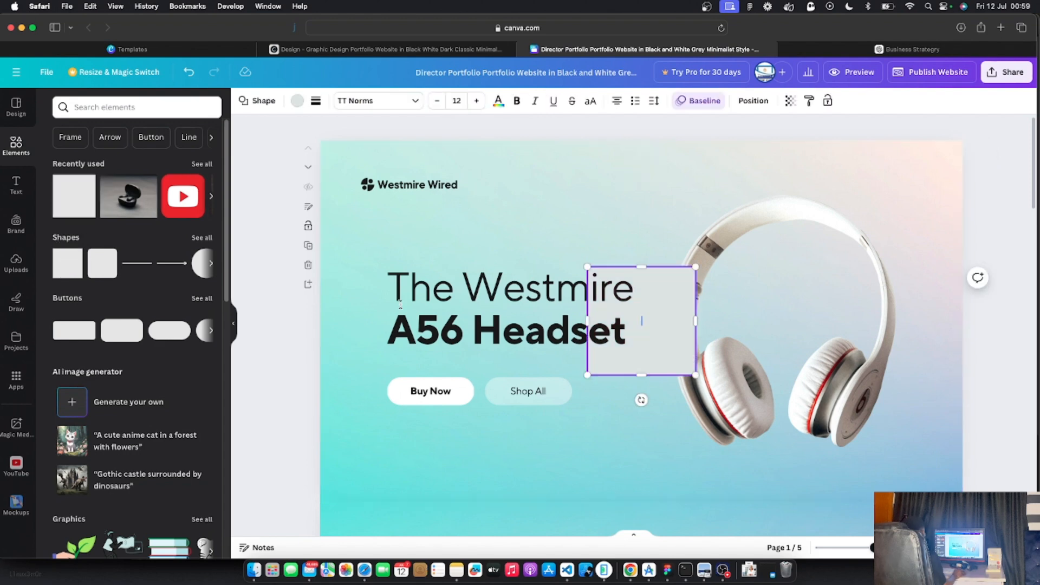
Move the grey square to the top-left corner and stretch it over the page's left half
drag(653, 332, 655, 325)
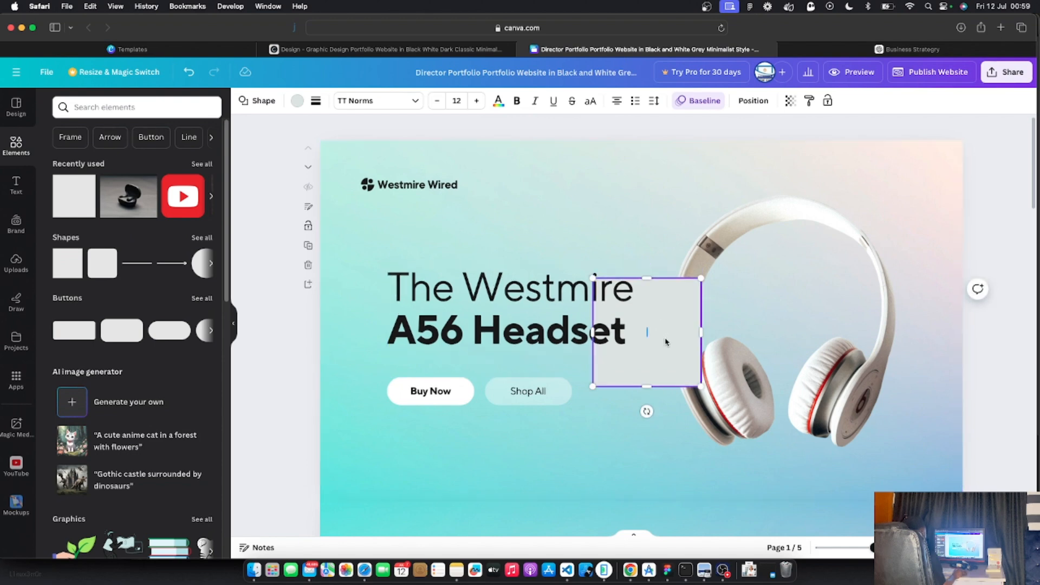
click(610, 249)
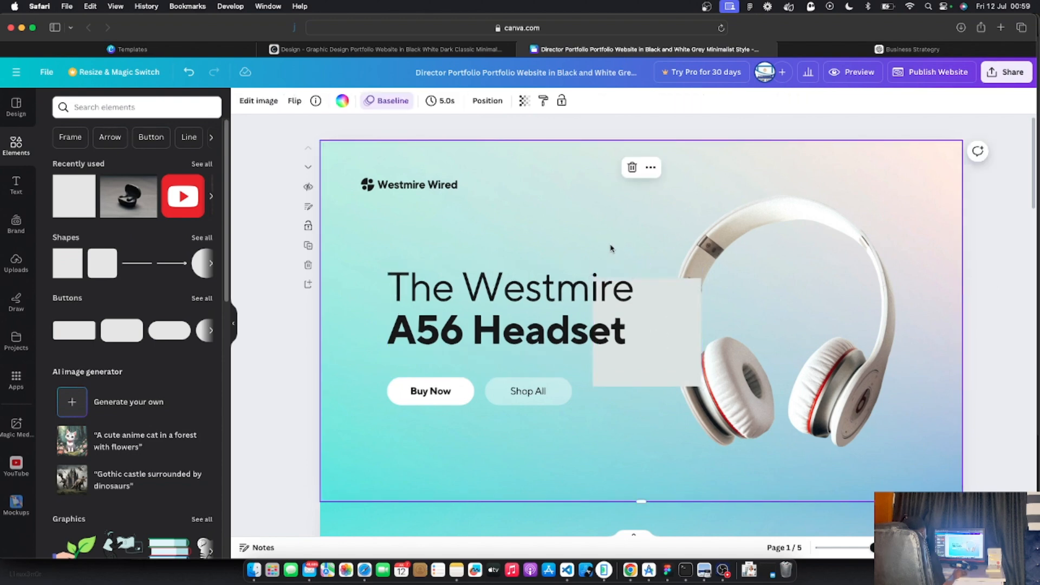
click(676, 344)
drag(676, 345, 402, 205)
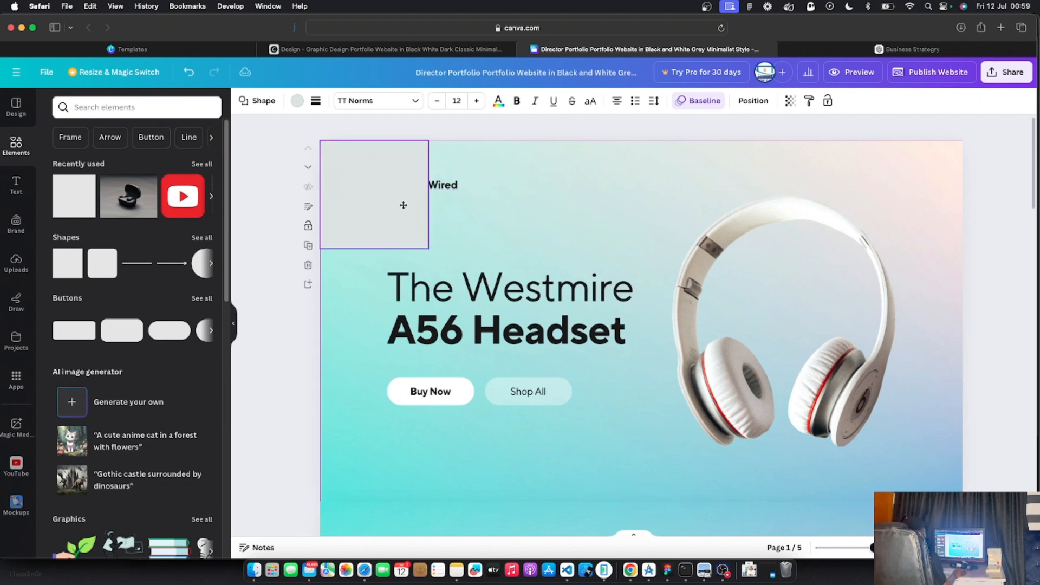
drag(428, 249, 638, 502)
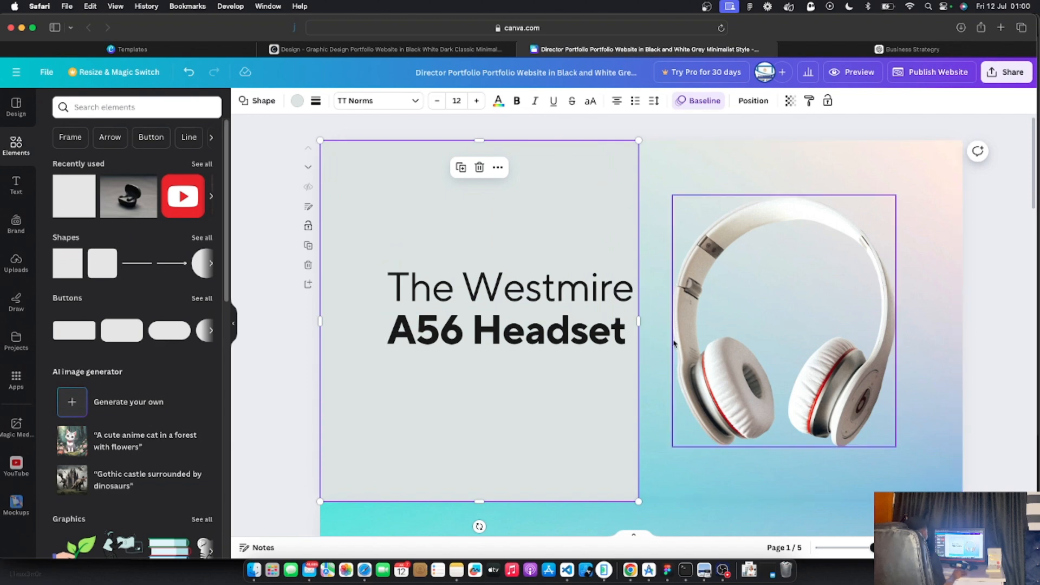
drag(639, 321, 641, 325)
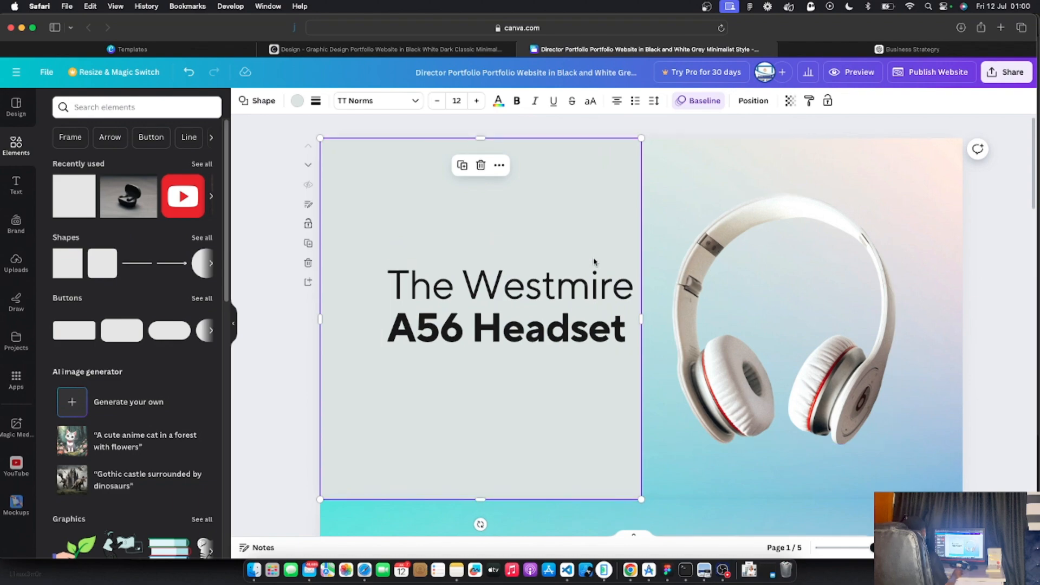
scroll(596, 261, down, 6)
scroll(587, 319, down, 10)
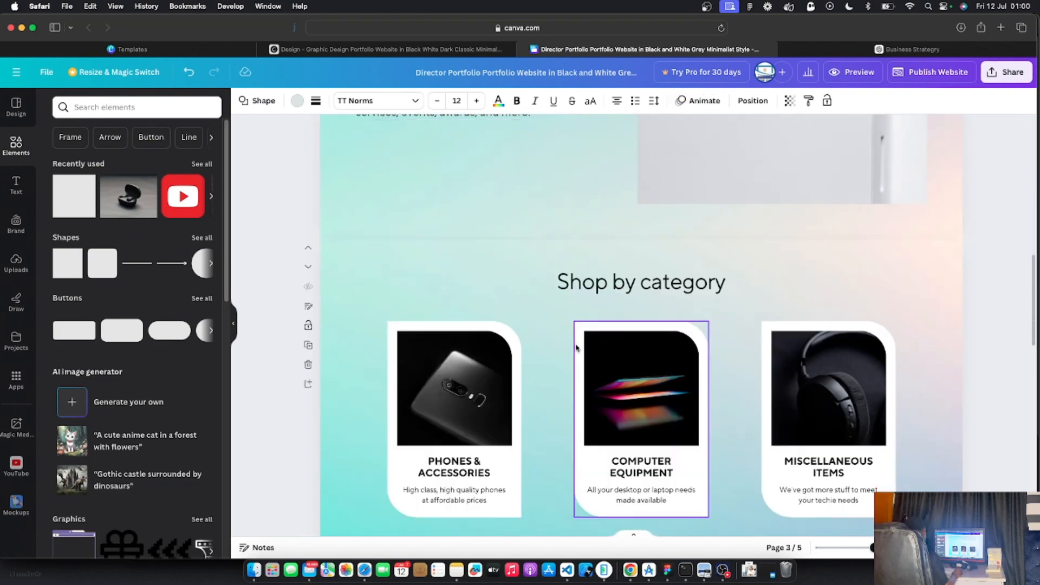
scroll(566, 347, down, 5)
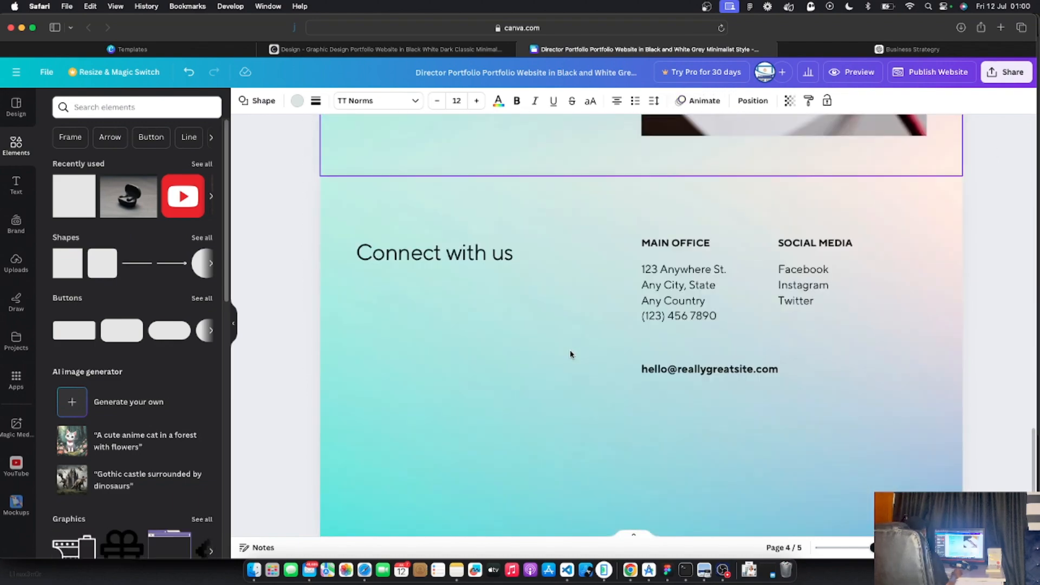
scroll(580, 358, down, 5)
scroll(582, 355, up, 20)
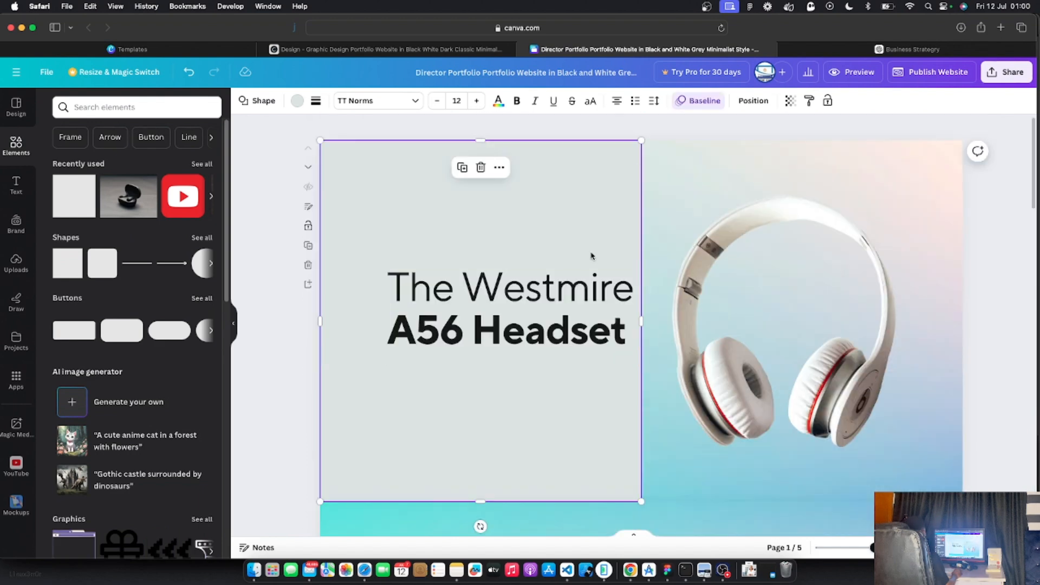
Send the grey panel to the back so the logo, title and buttons show again
right_click(514, 190)
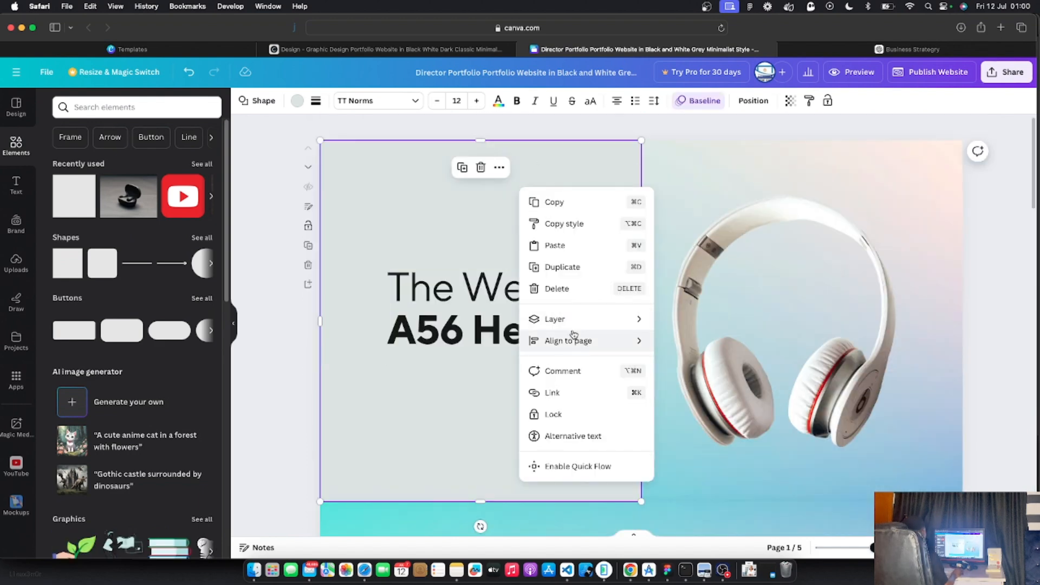
mouse_move(583, 327)
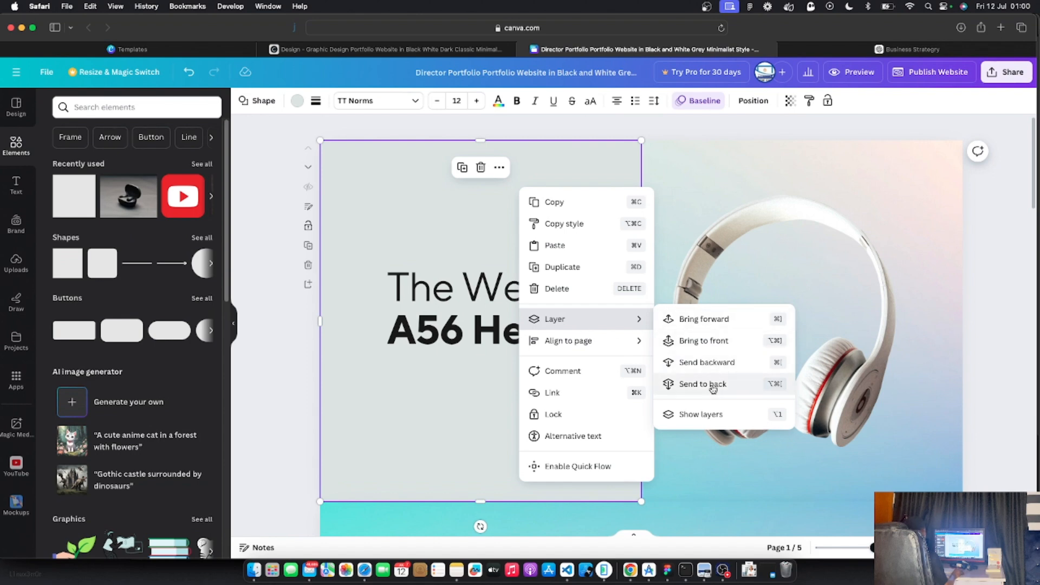
click(713, 385)
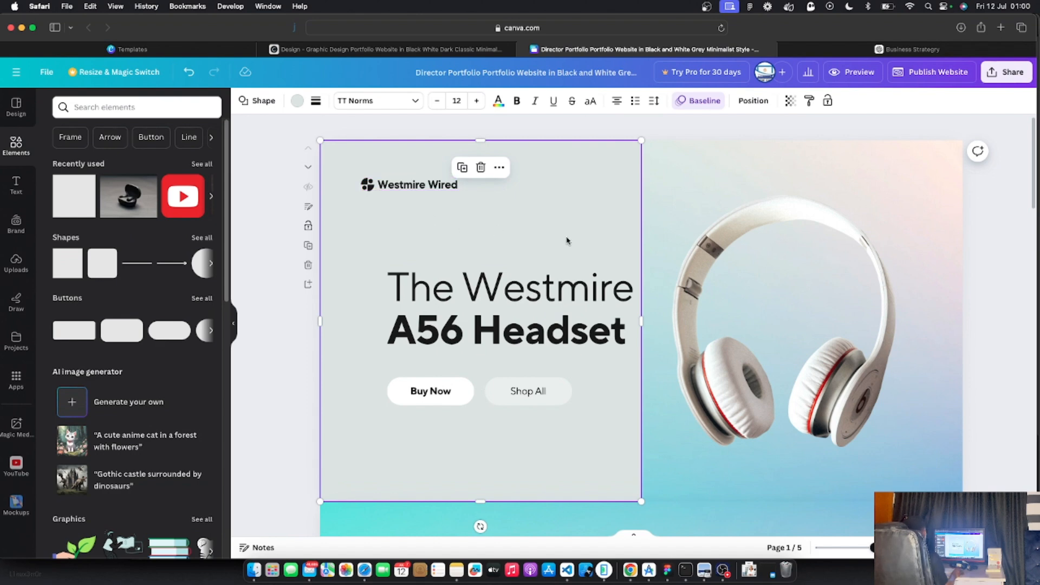
Group-select the headline, Buy Now and Shop All, and align them to the logo's left edge
click(517, 287)
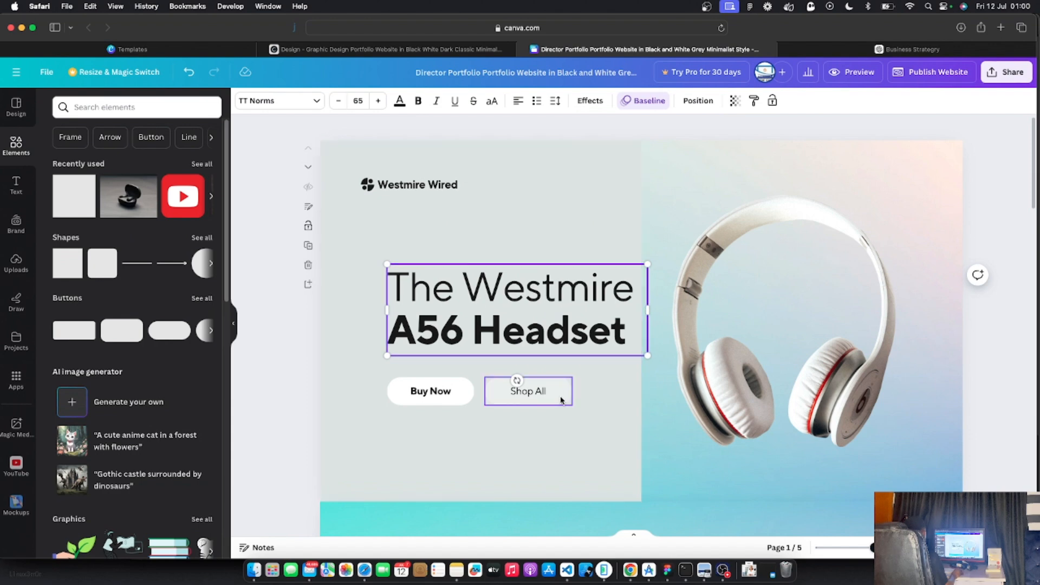
shift+click(561, 400)
shift+click(444, 394)
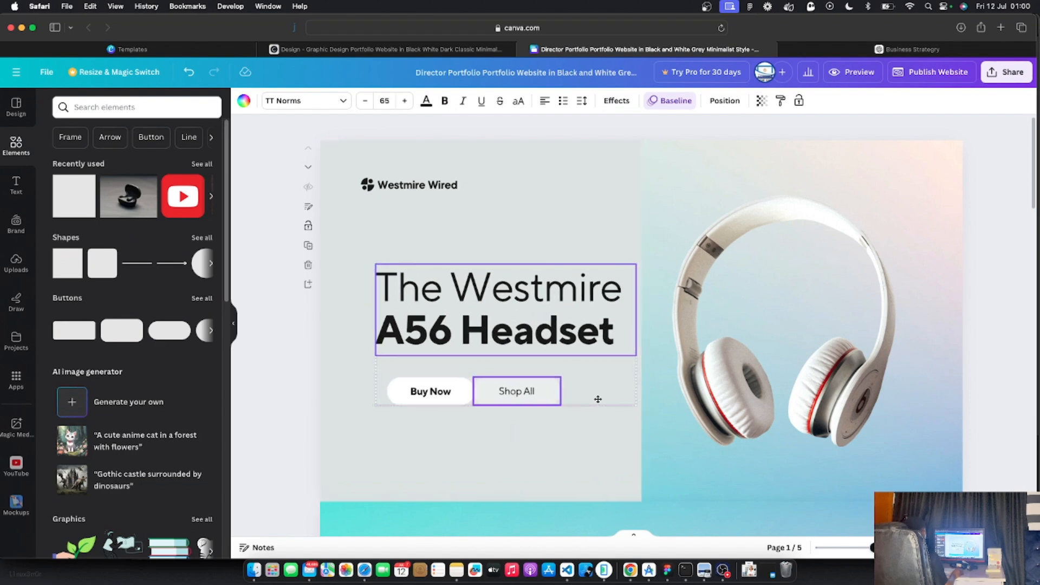
key(super+z)
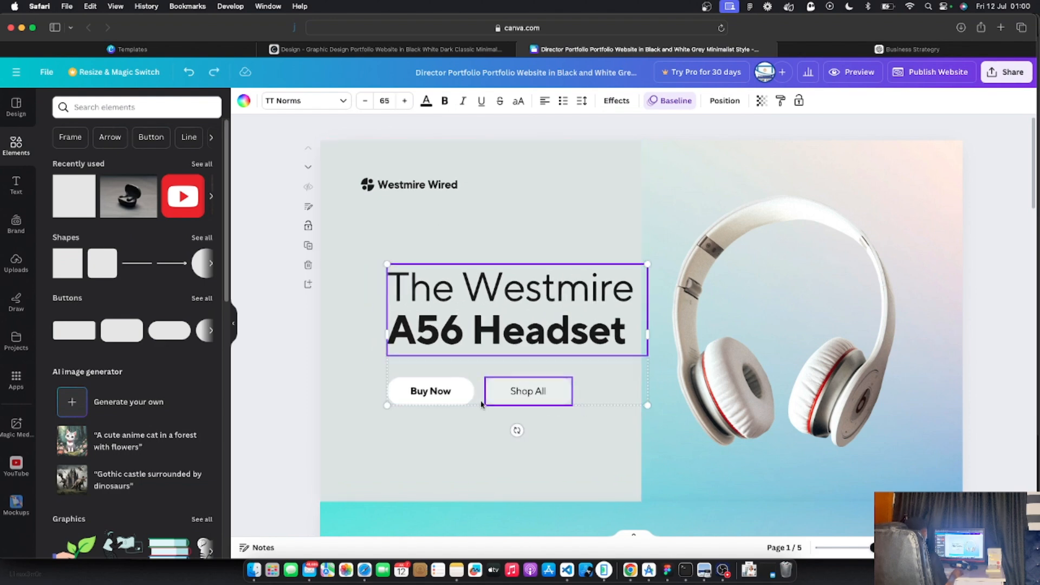
click(463, 393)
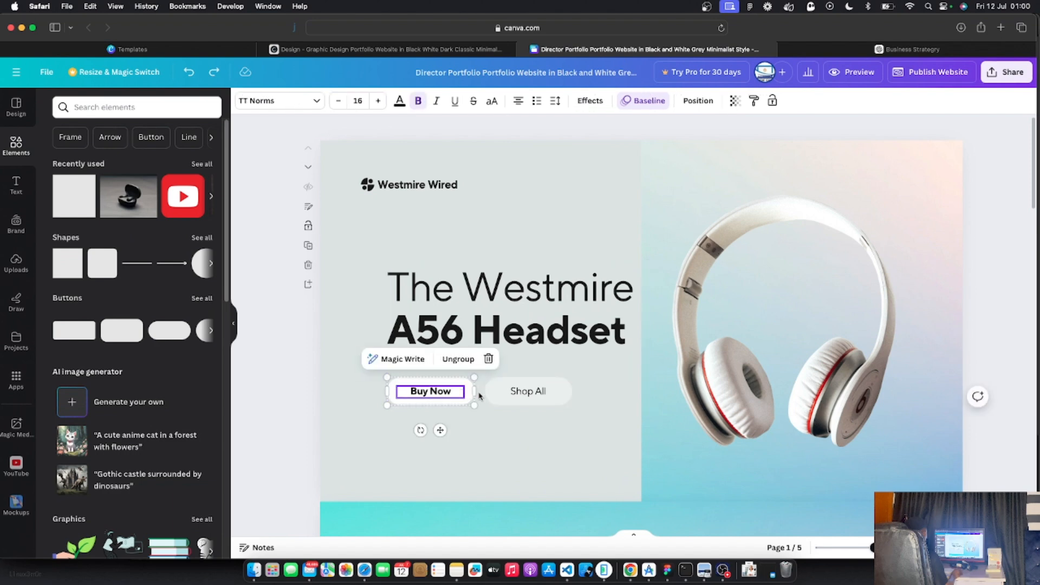
shift+click(504, 390)
shift+click(481, 324)
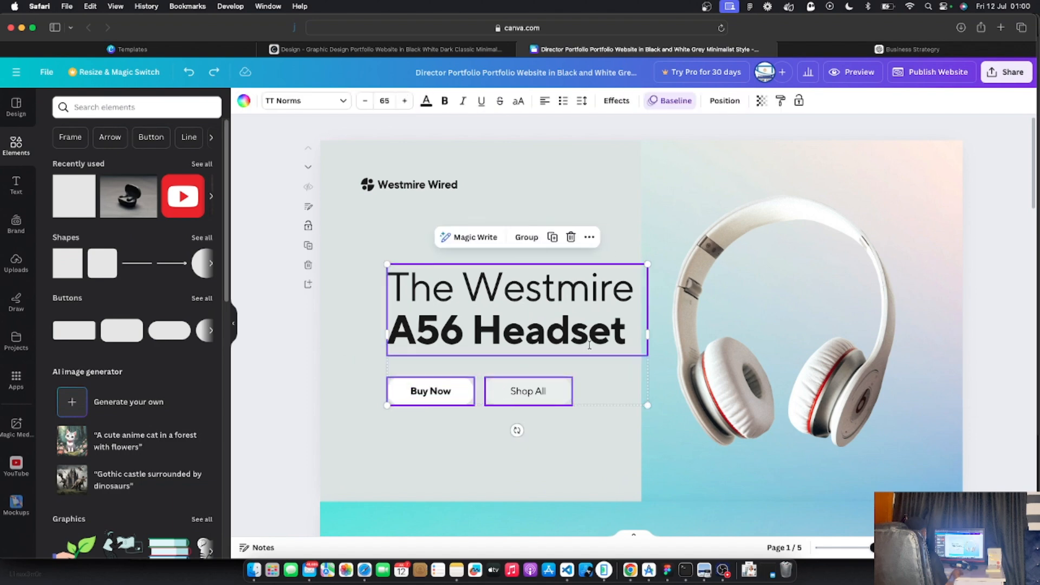
drag(589, 345, 591, 347)
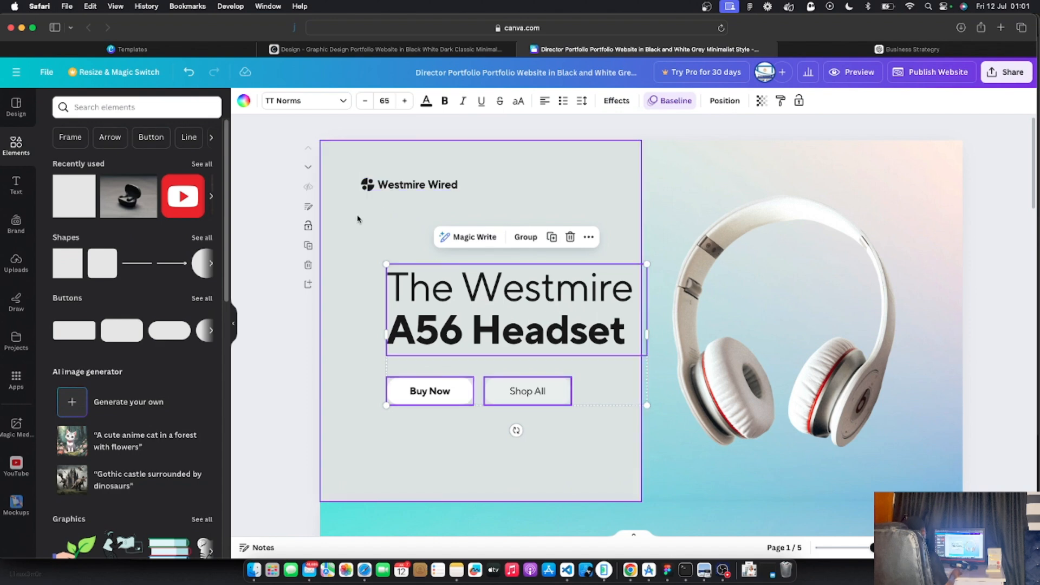
drag(567, 294, 543, 297)
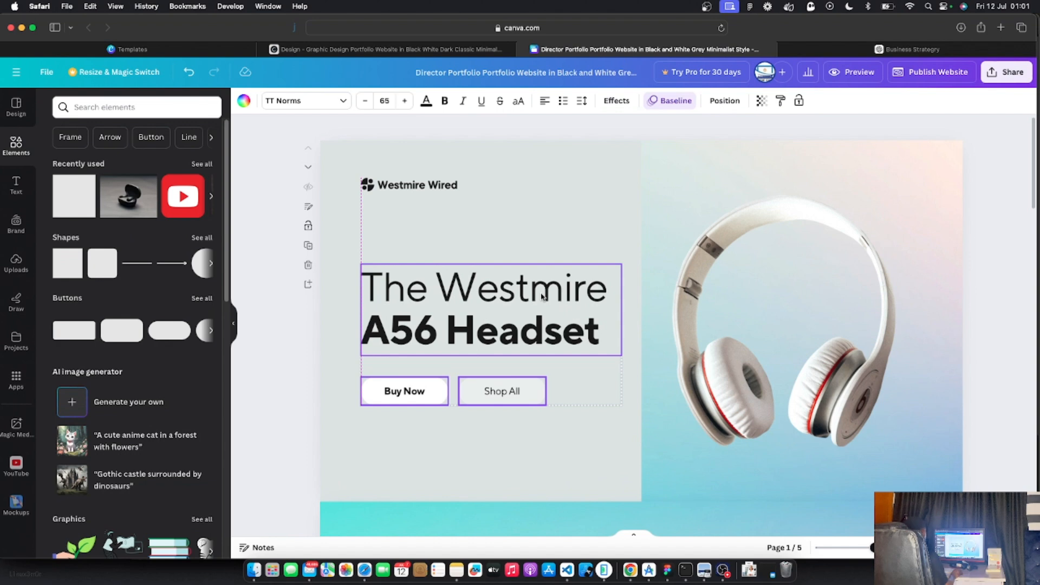
drag(543, 288, 543, 303)
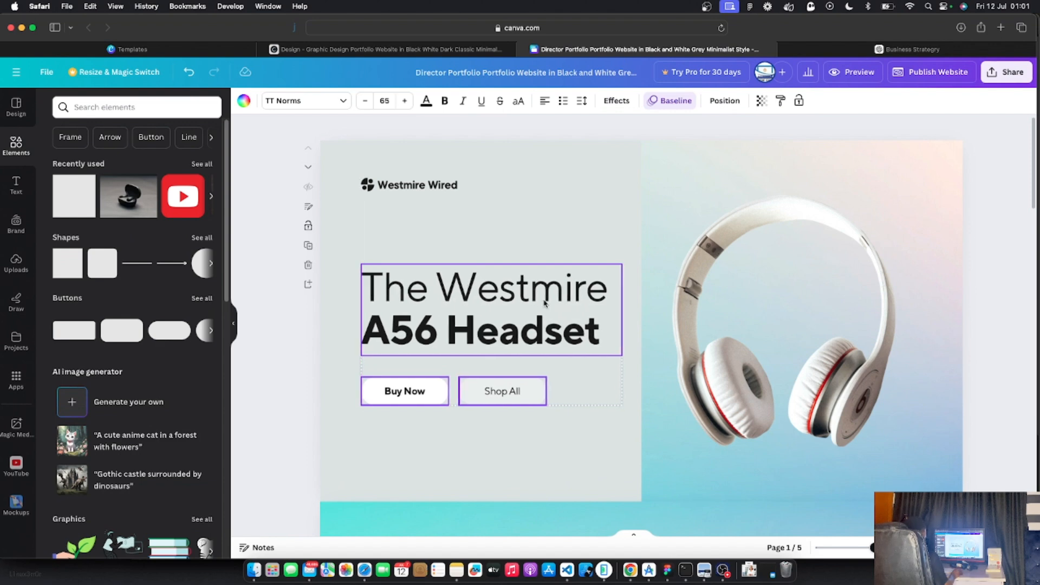
mouse_move(545, 303)
mouse_down()
mouse_move(558, 265)
mouse_move(534, 271)
mouse_move(565, 323)
mouse_move(566, 312)
mouse_move(534, 285)
mouse_move(541, 303)
mouse_up()
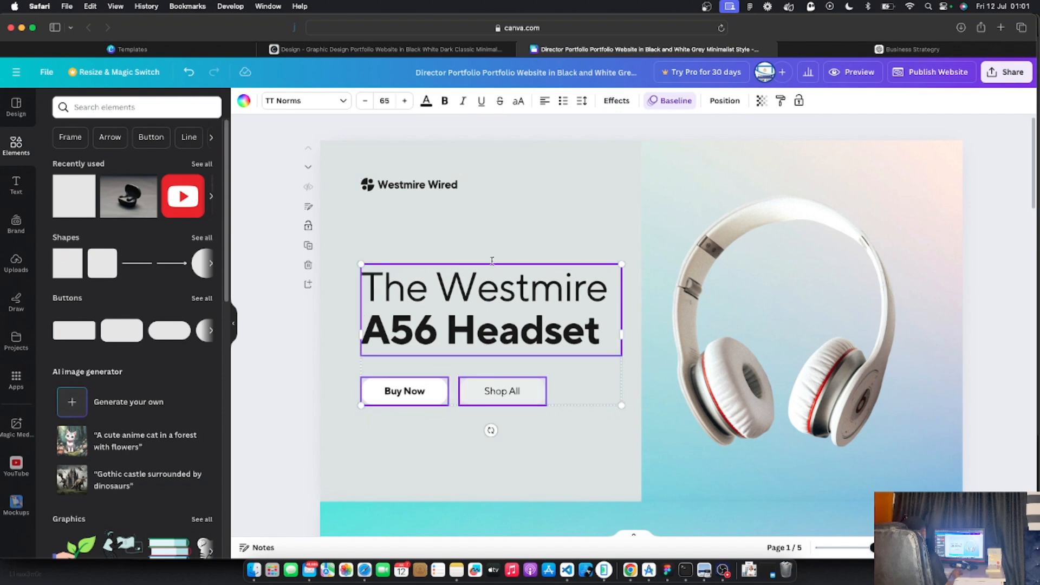
Replace 'Westmire' in the headline with 'Best of', so it reads The Best of A56 Headset
click(305, 339)
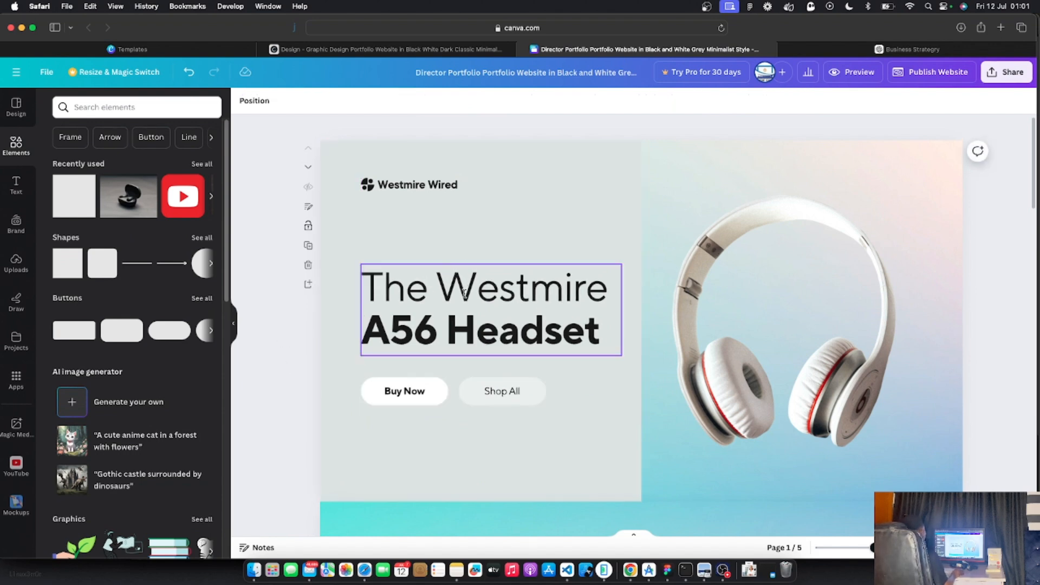
double_click(464, 292)
click(498, 290)
drag(606, 290, 438, 290)
text(Best)
key(Return)
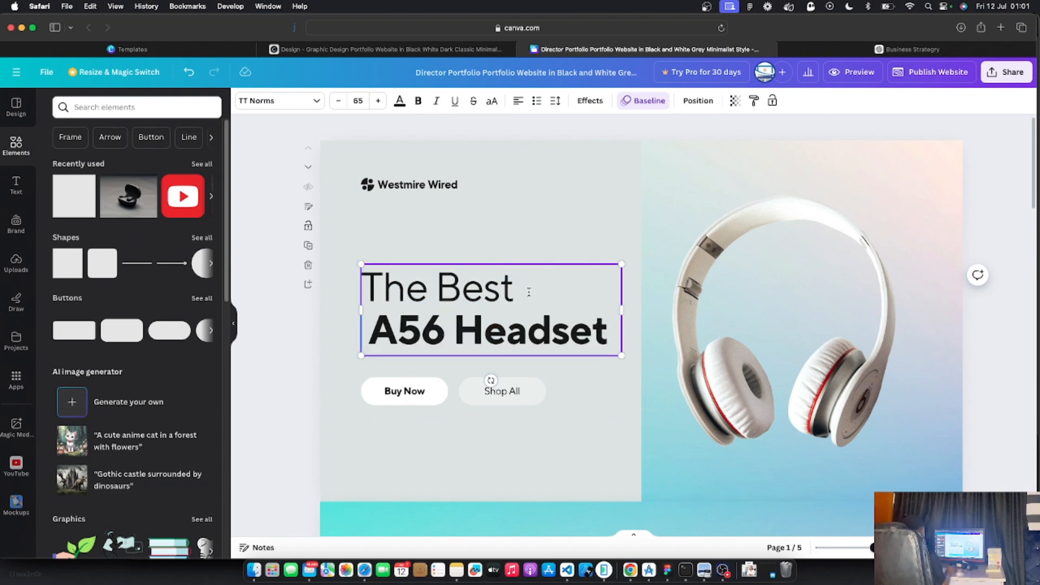
text(of)
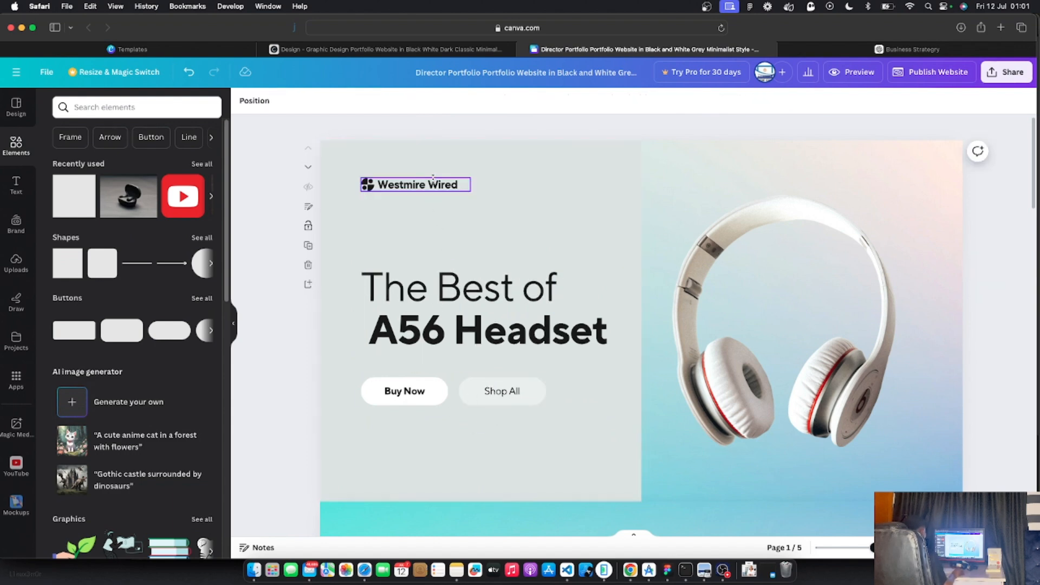
Rename the Westmire Wired logo text to 'Joyful Gadgets'
click(475, 207)
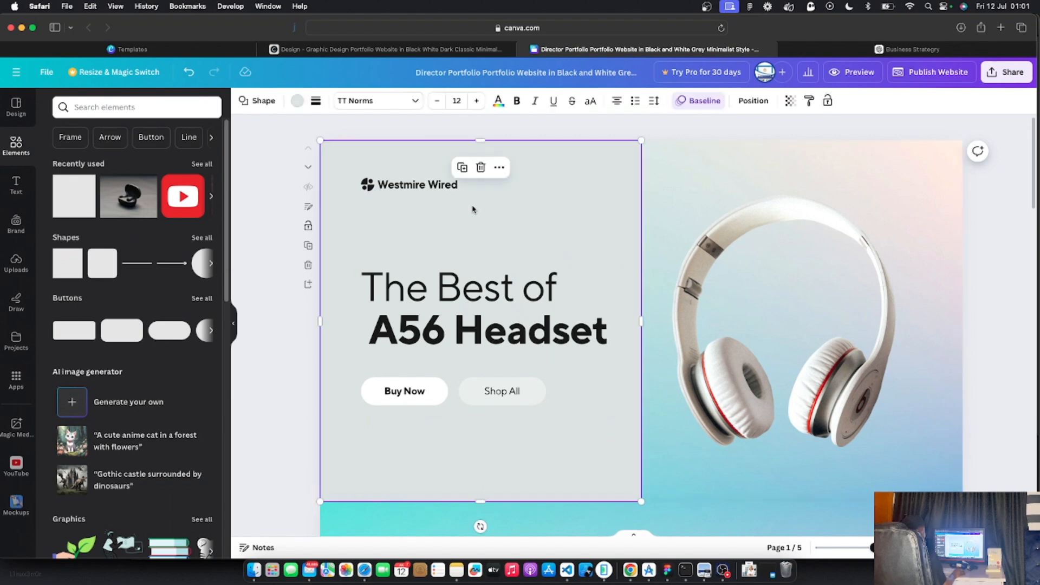
double_click(414, 185)
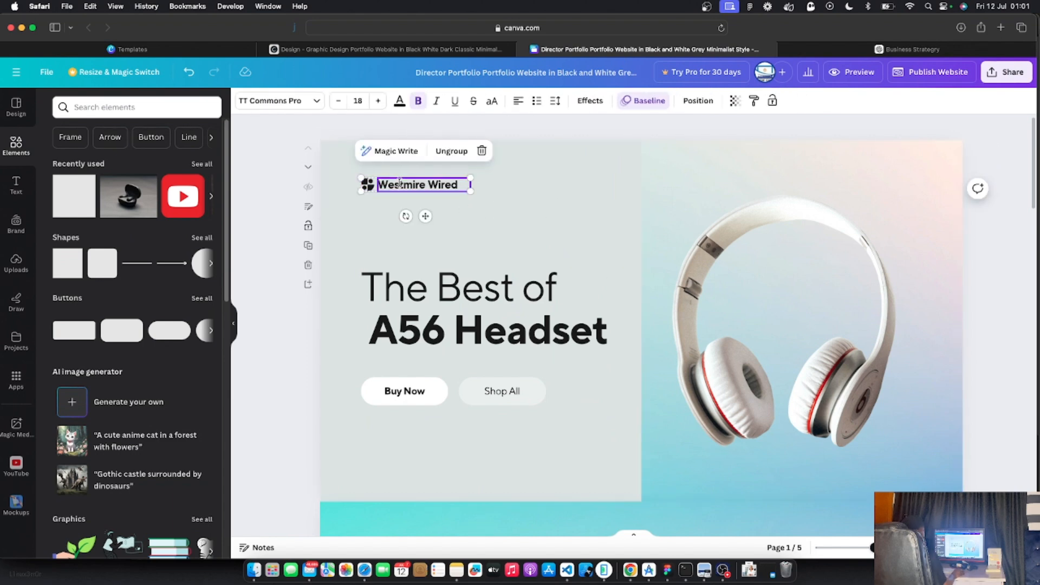
click(529, 213)
click(398, 184)
triple_click(398, 184)
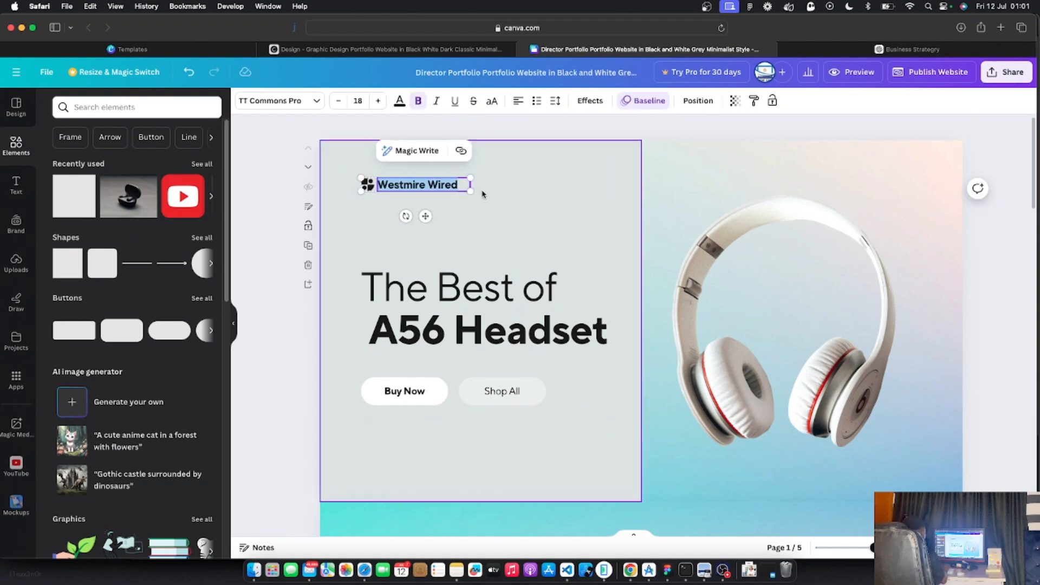
text(Joyful)
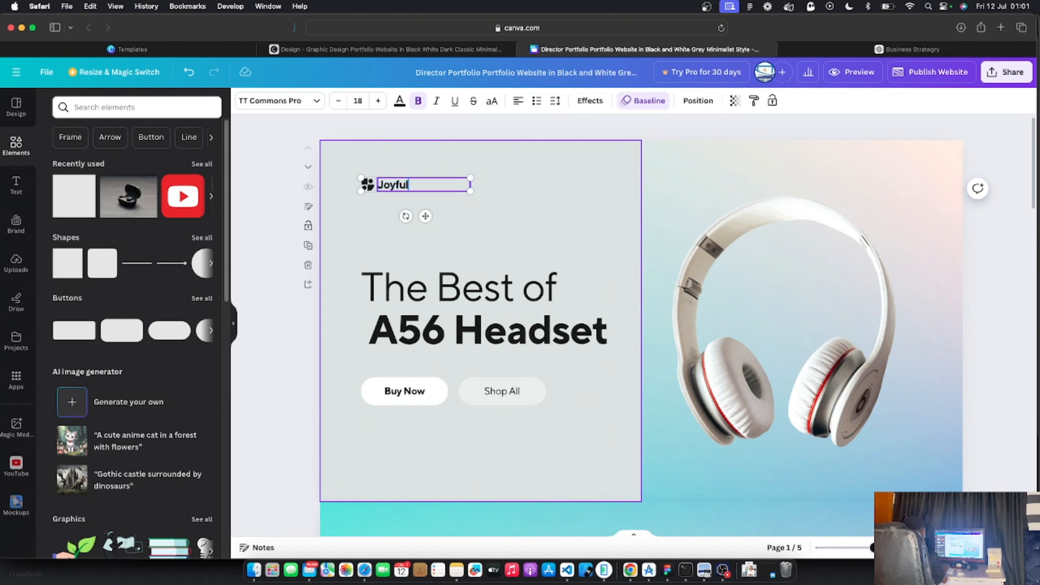
text( Gadgets)
click(293, 345)
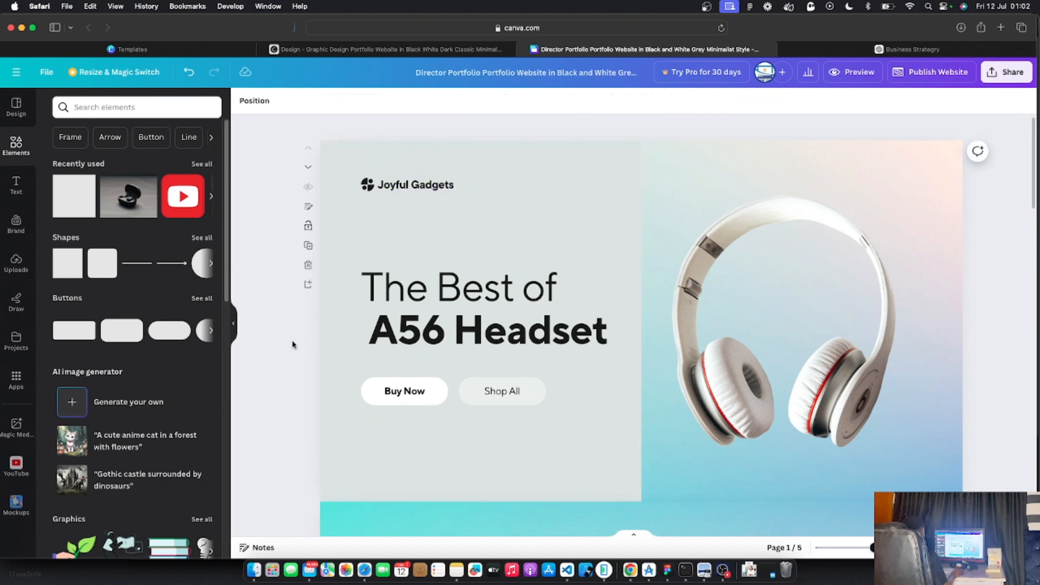
scroll(379, 325, down, 2)
scroll(433, 270, up, 2)
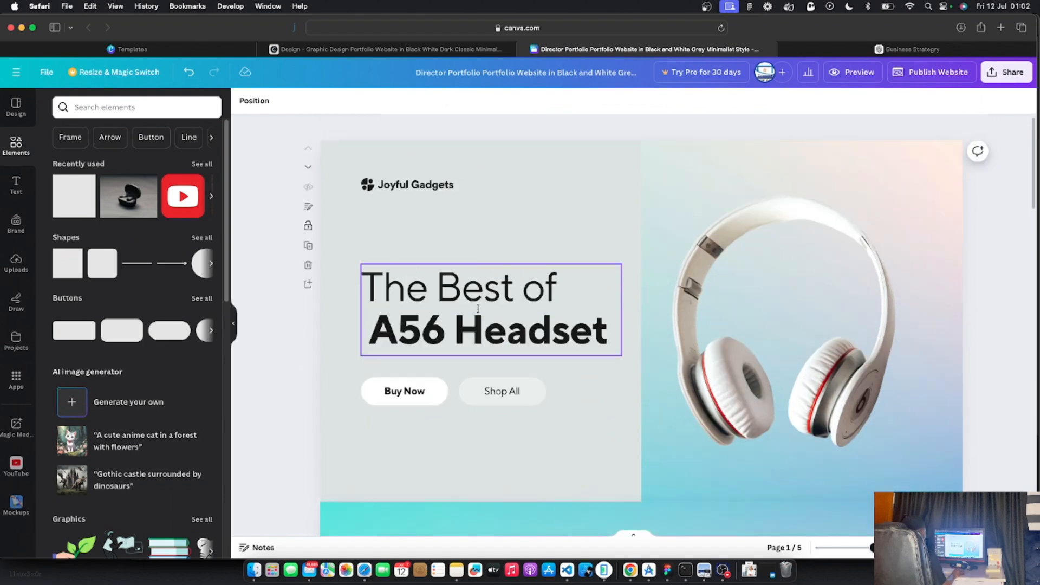
Recolour the left panel with the teal photo colour, then lighten it to pale cyan #D1F4F3
click(523, 203)
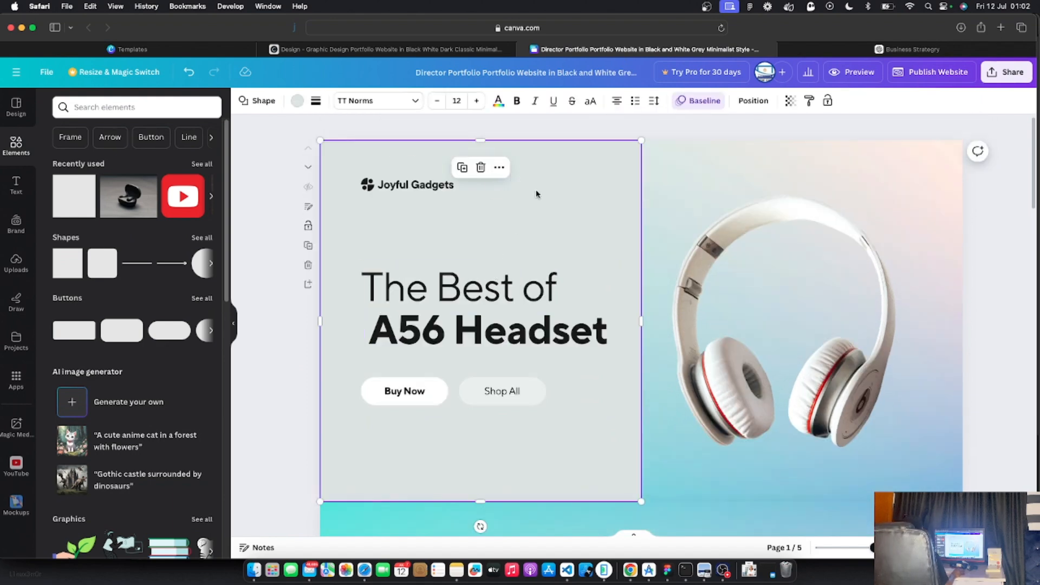
click(297, 102)
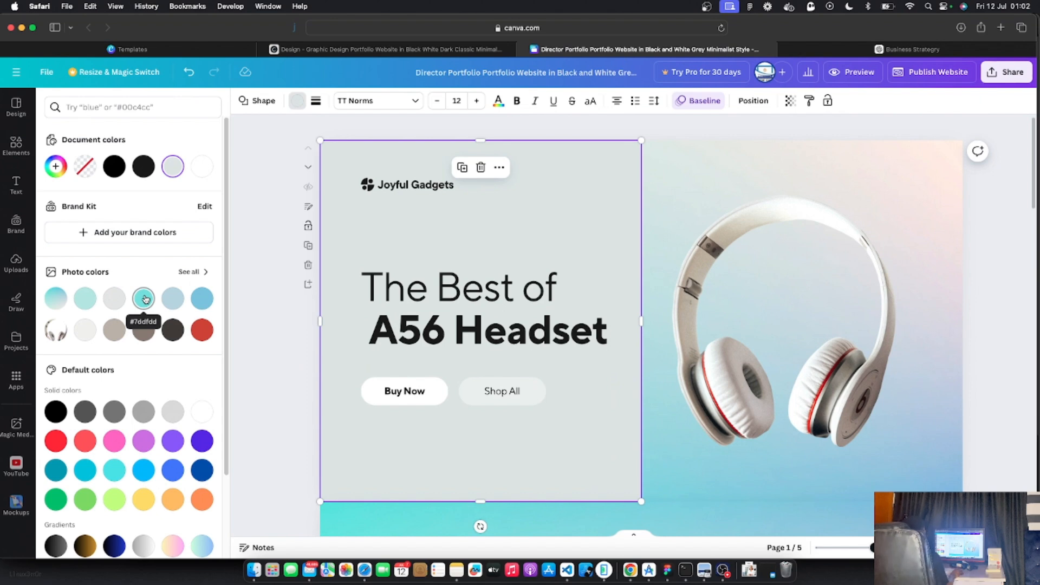
click(145, 299)
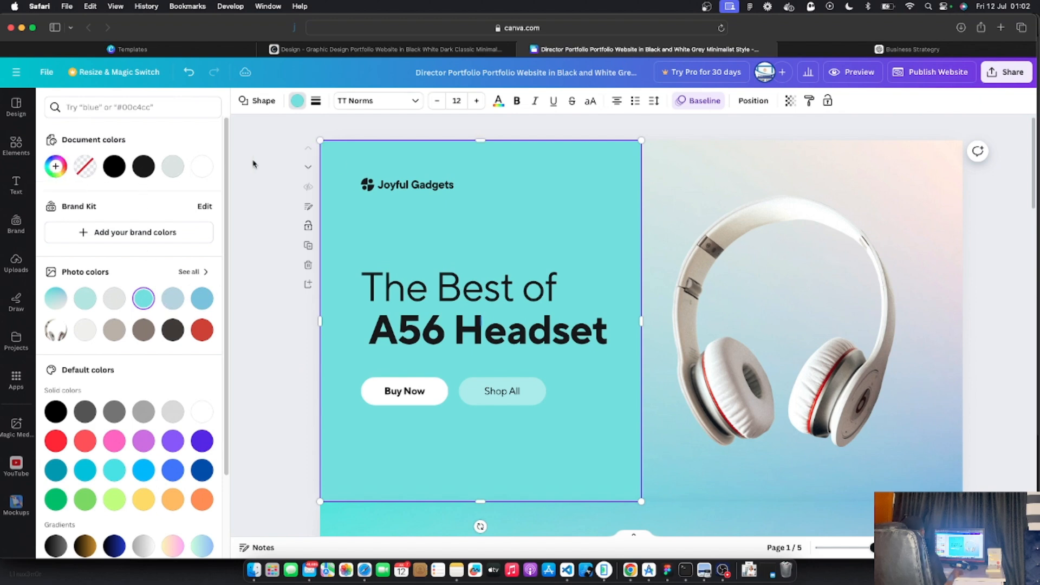
click(16, 146)
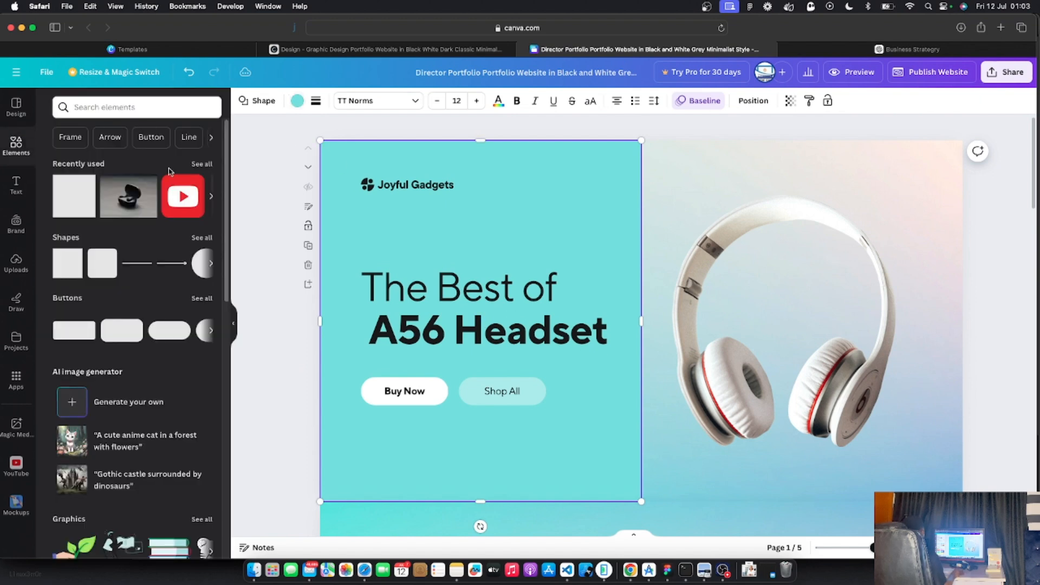
click(299, 101)
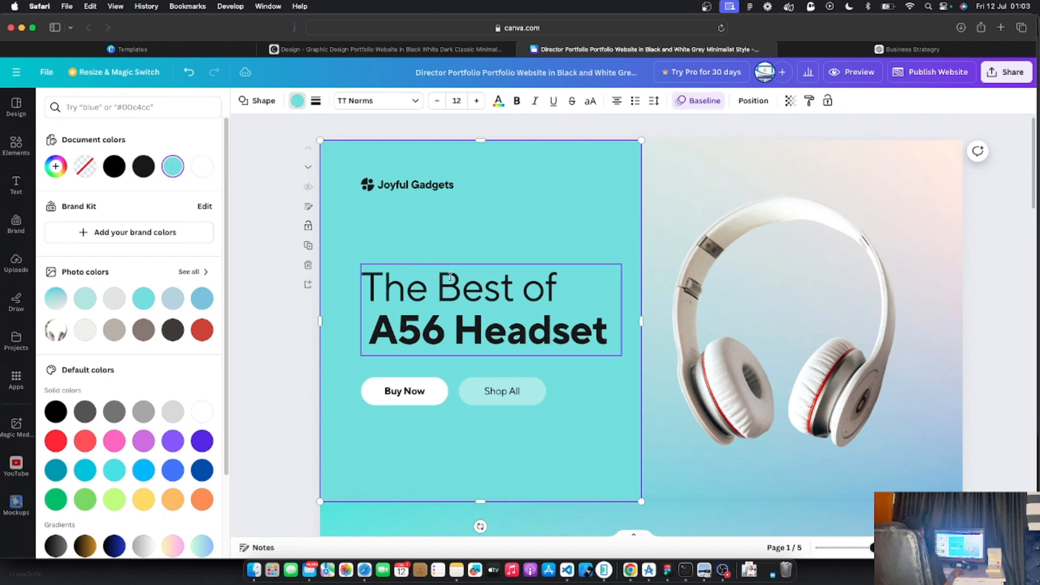
click(172, 167)
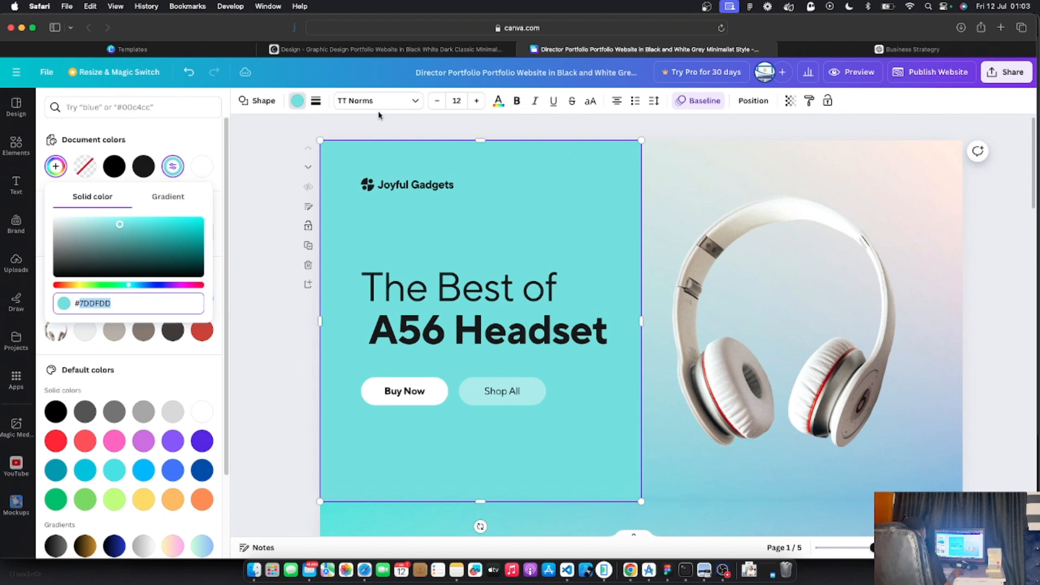
click(356, 50)
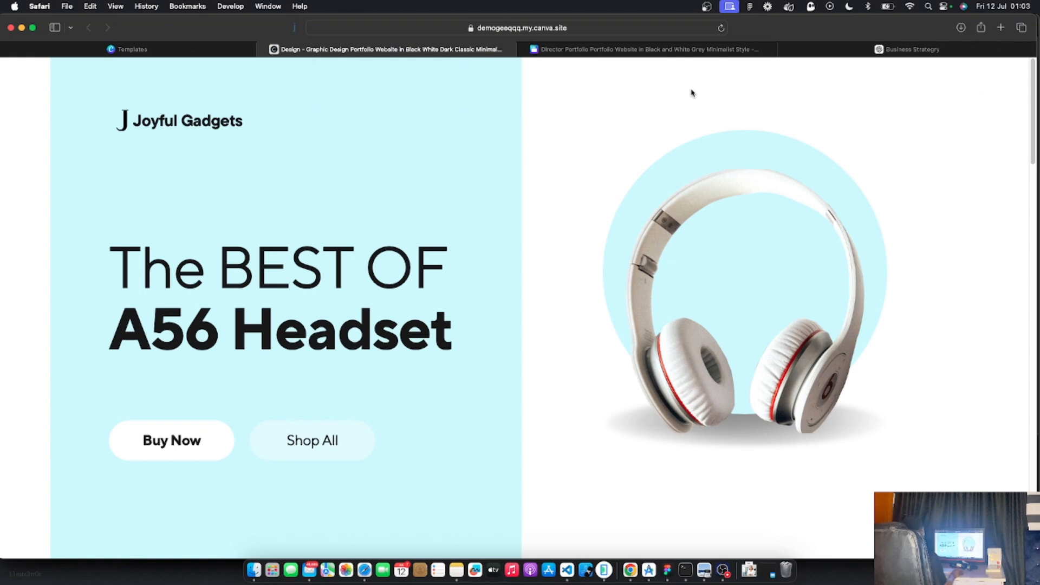
click(655, 49)
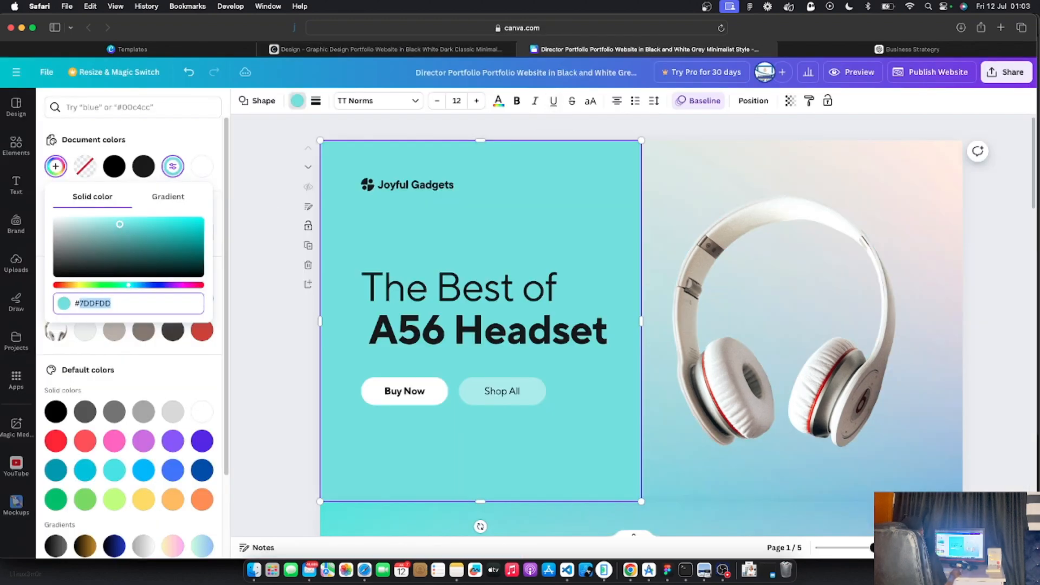
drag(119, 224, 76, 220)
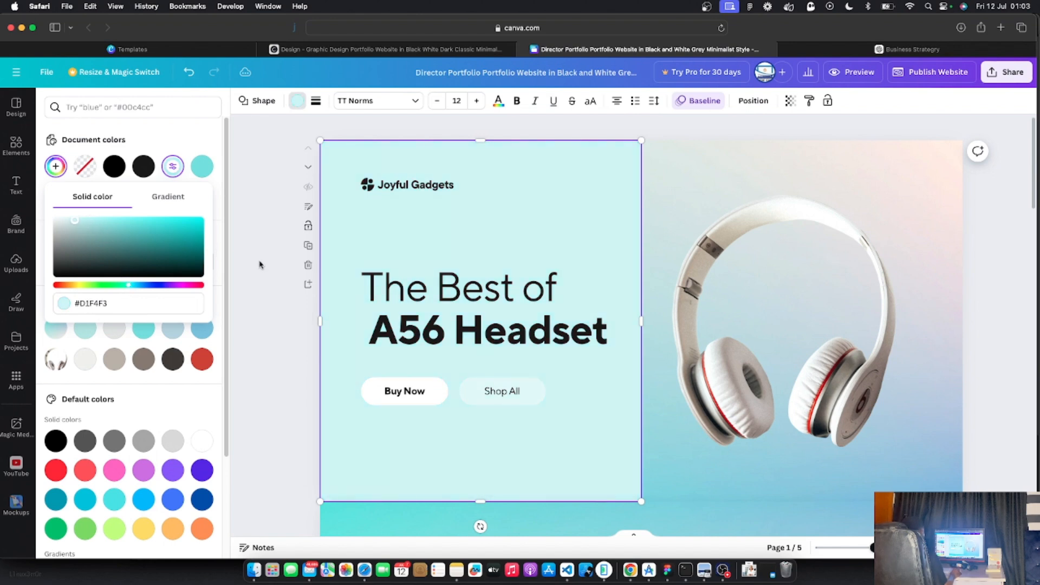
click(106, 306)
drag(81, 304, 110, 305)
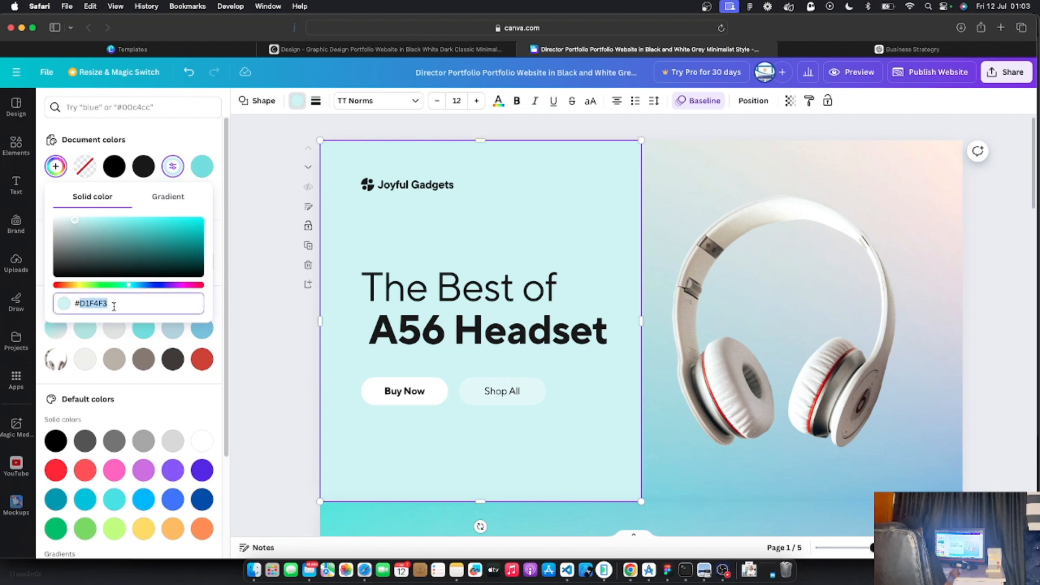
click(239, 310)
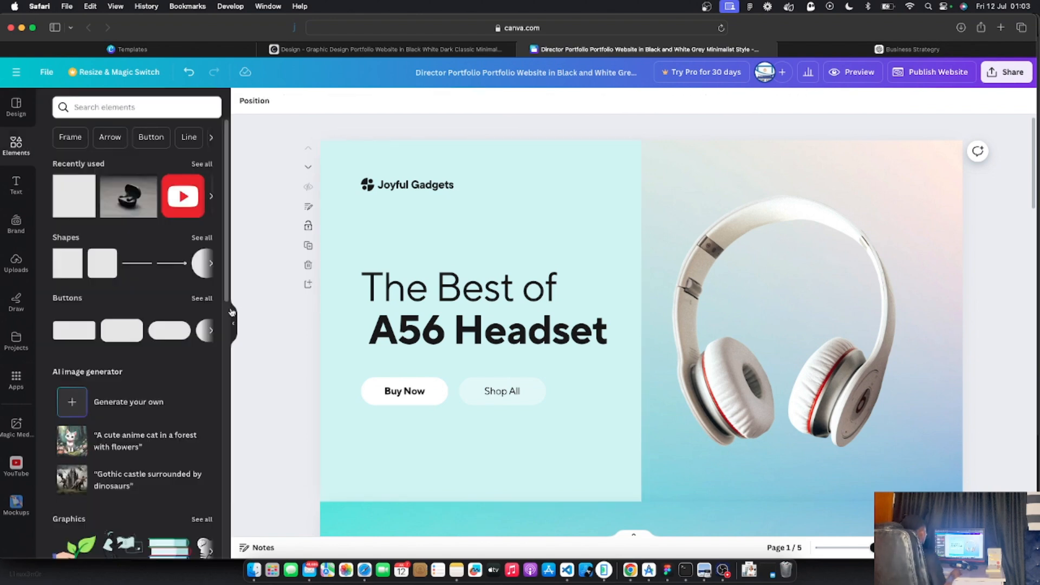
Cover the headphone area with a new square and fill it solid white #FFFFFF
click(808, 154)
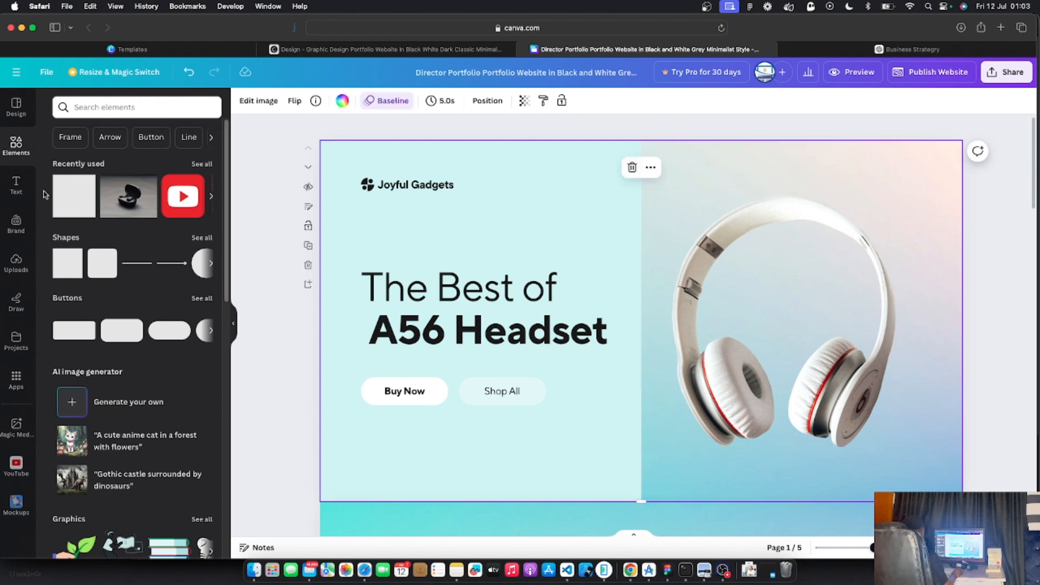
click(72, 202)
drag(665, 355, 963, 501)
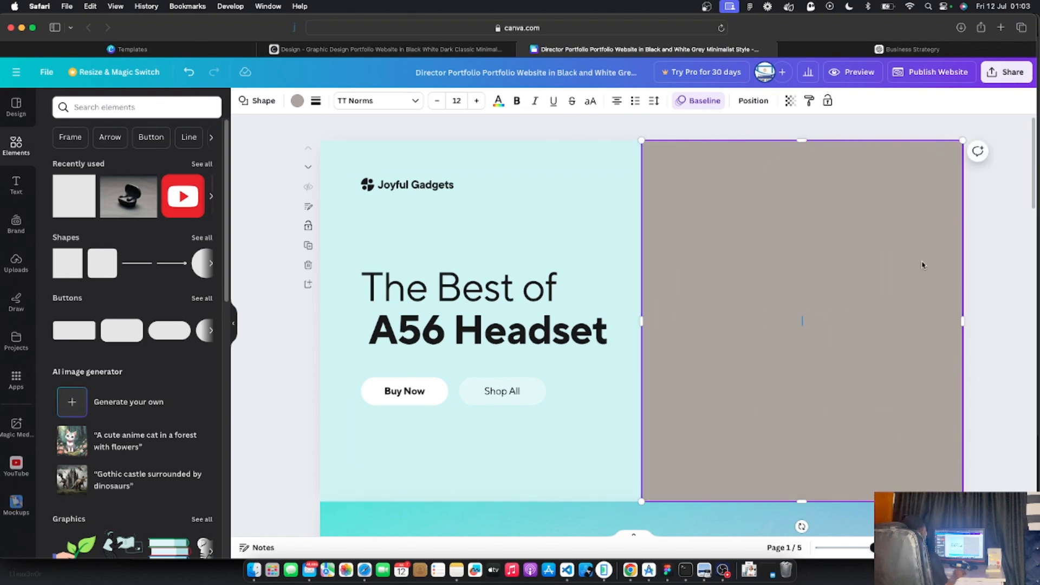
click(298, 101)
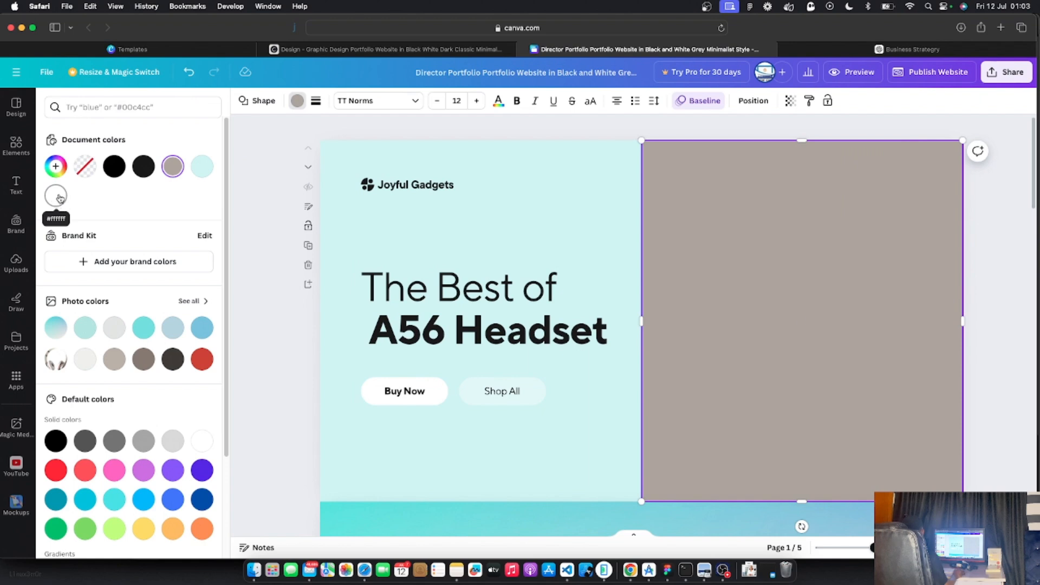
click(56, 168)
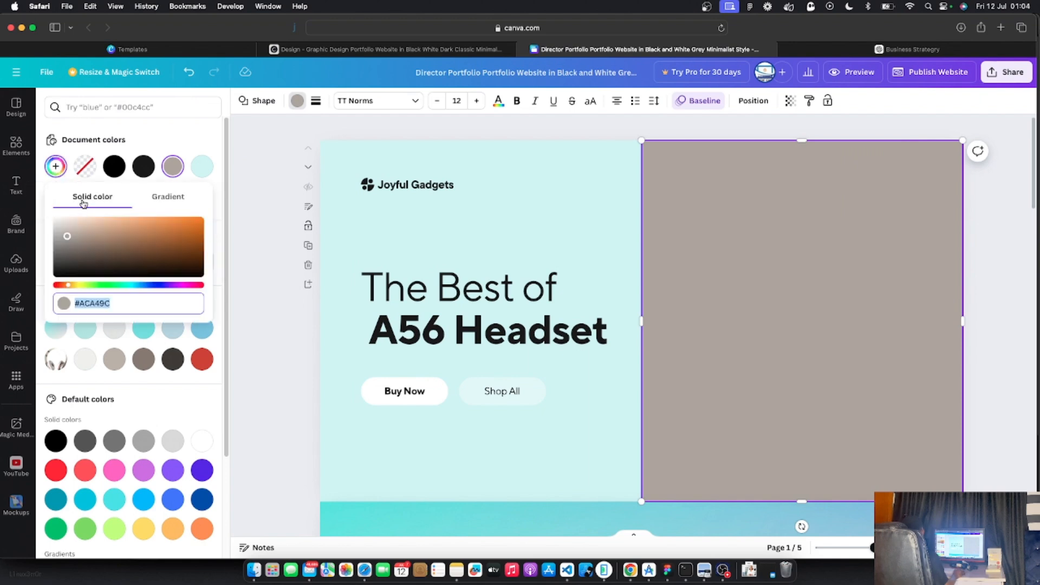
click(165, 199)
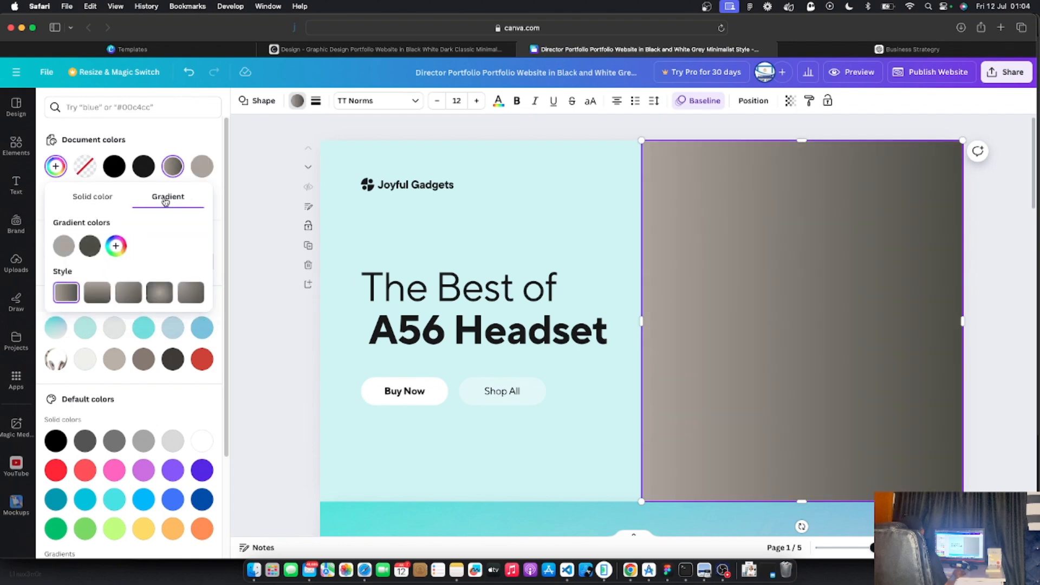
click(89, 199)
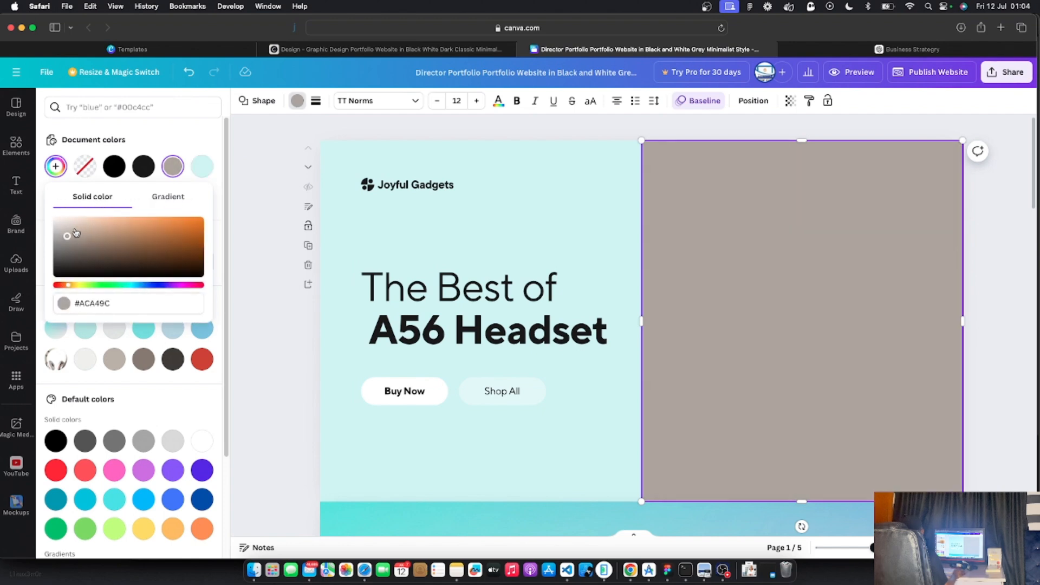
drag(67, 240, 44, 202)
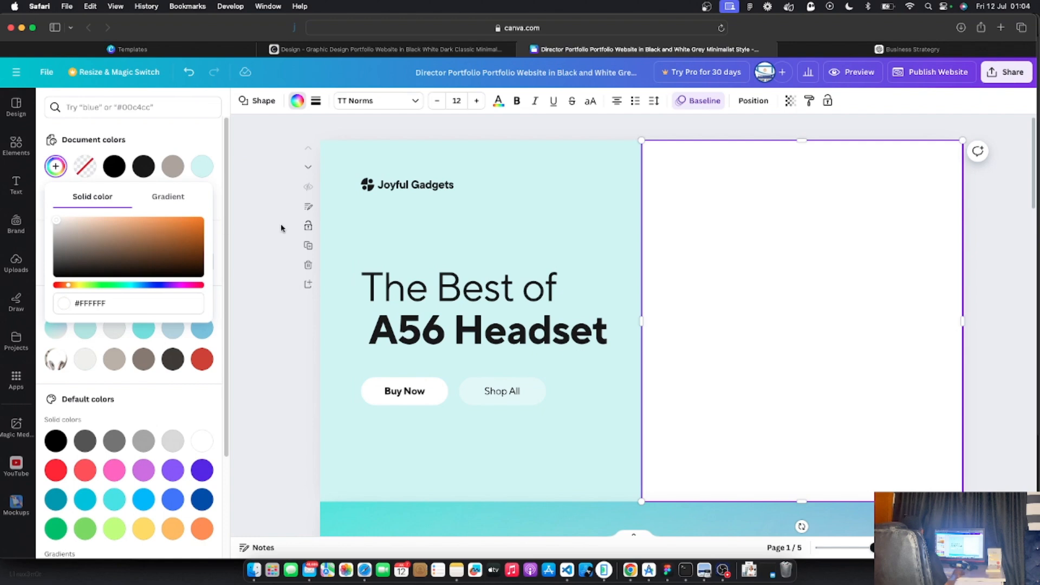
Send the white panel to the back, behind the headphones photo
click(747, 278)
right_click(705, 211)
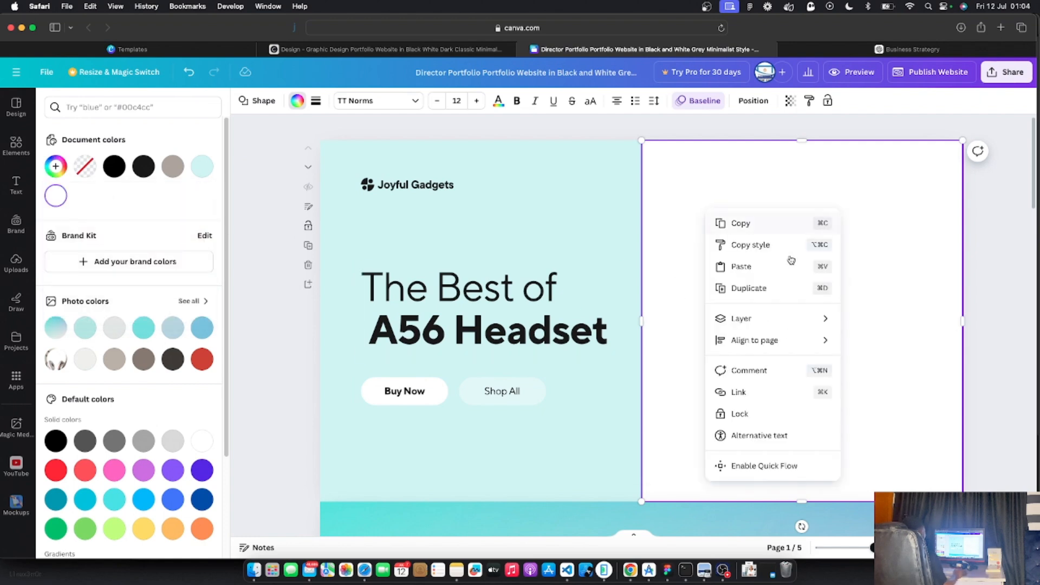
mouse_move(801, 325)
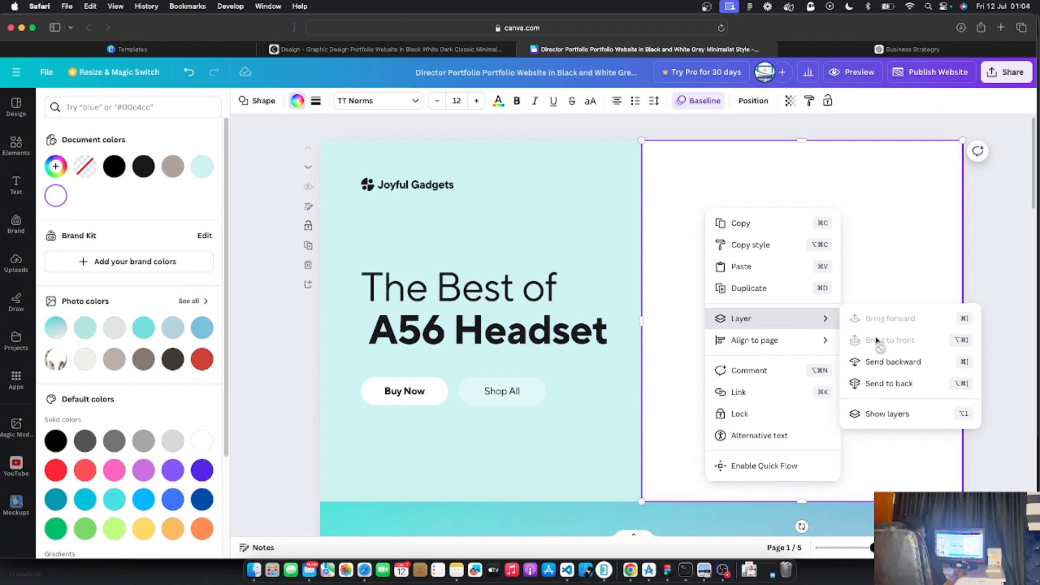
click(891, 384)
Resize the headphones photo and move it down to the centre of the white panel
double_click(890, 394)
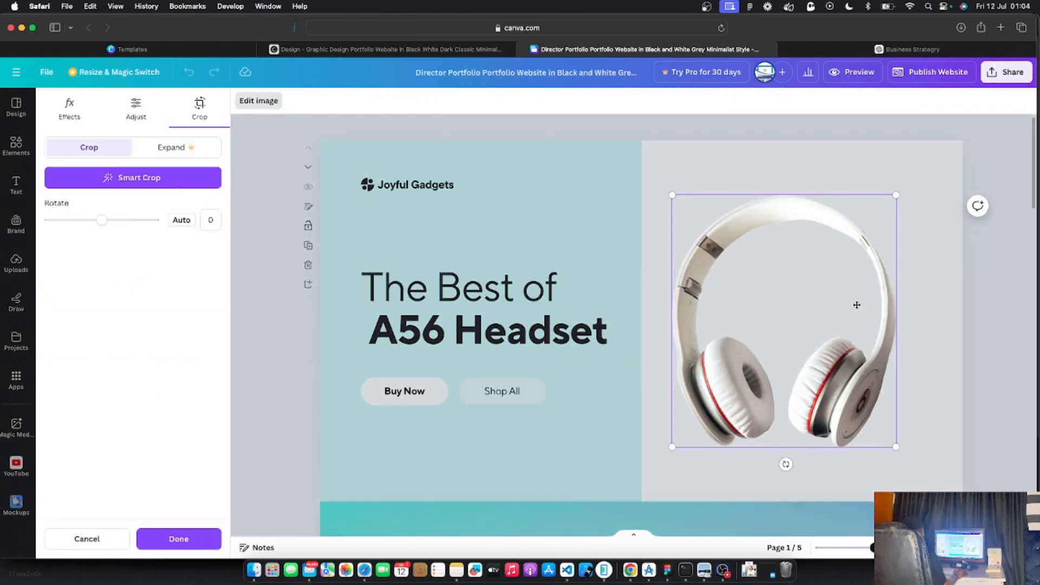
click(1006, 311)
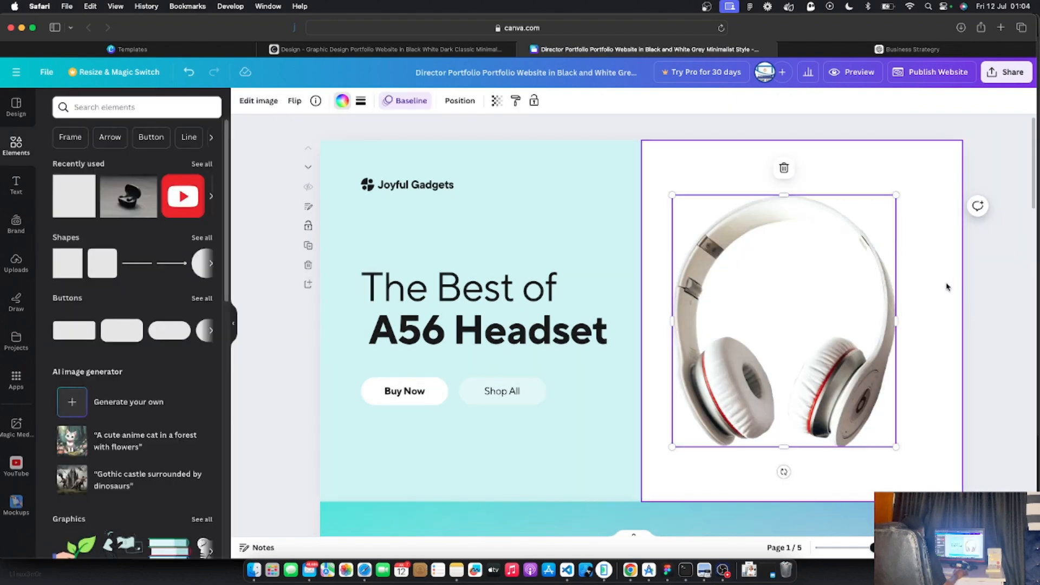
click(856, 163)
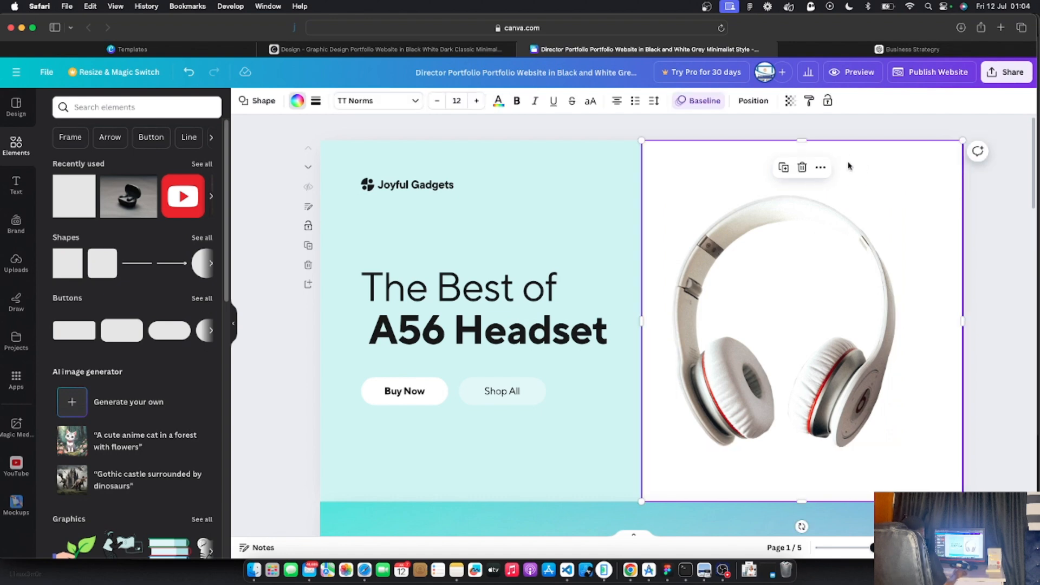
click(774, 307)
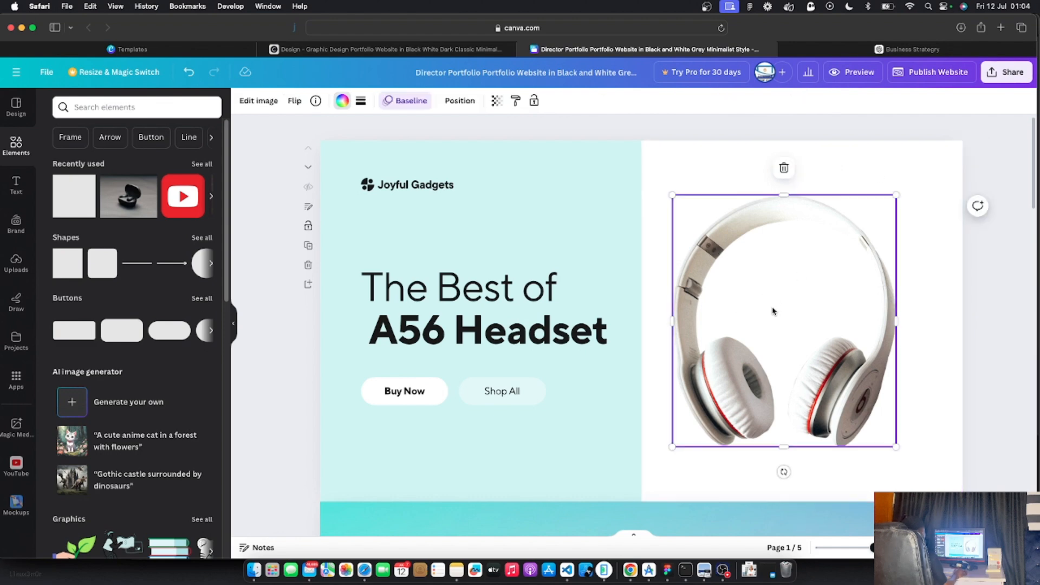
drag(672, 446, 718, 396)
drag(805, 303, 808, 330)
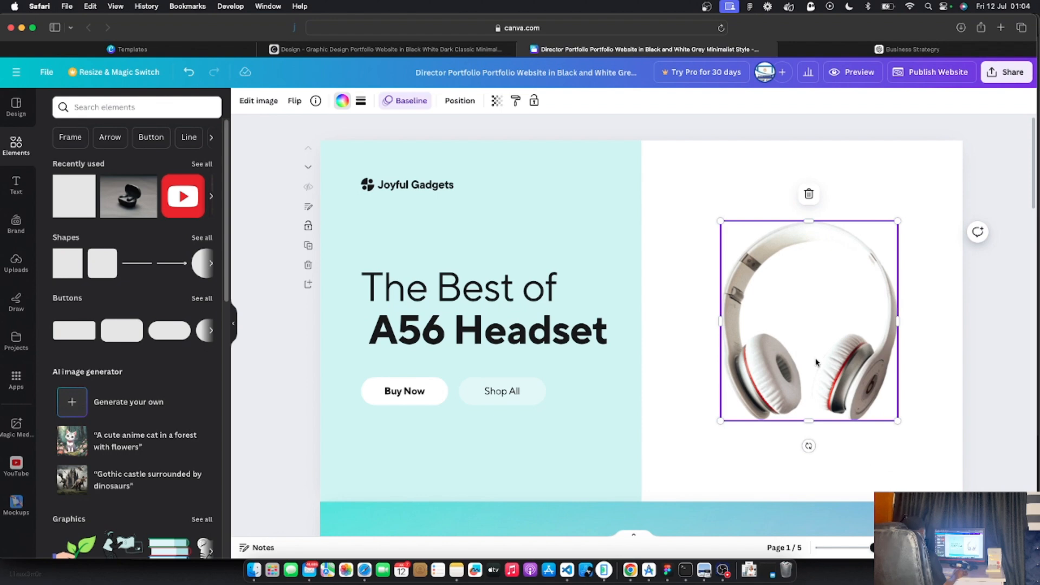
key(super+z)
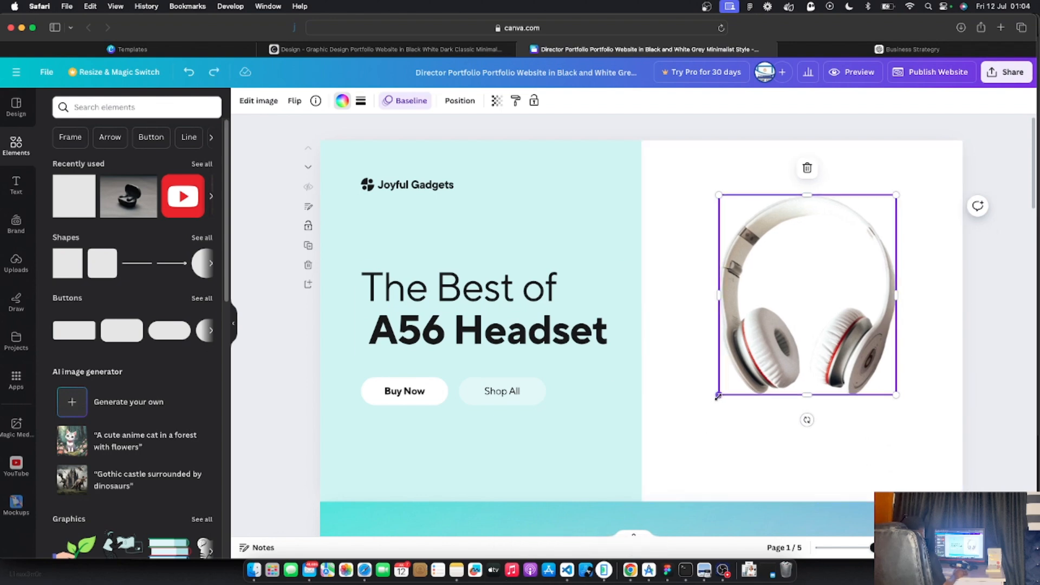
mouse_move(719, 396)
mouse_down()
mouse_move(724, 411)
mouse_move(670, 449)
mouse_move(681, 426)
mouse_move(706, 434)
mouse_move(688, 436)
mouse_move(684, 403)
mouse_move(696, 423)
mouse_move(716, 396)
mouse_up()
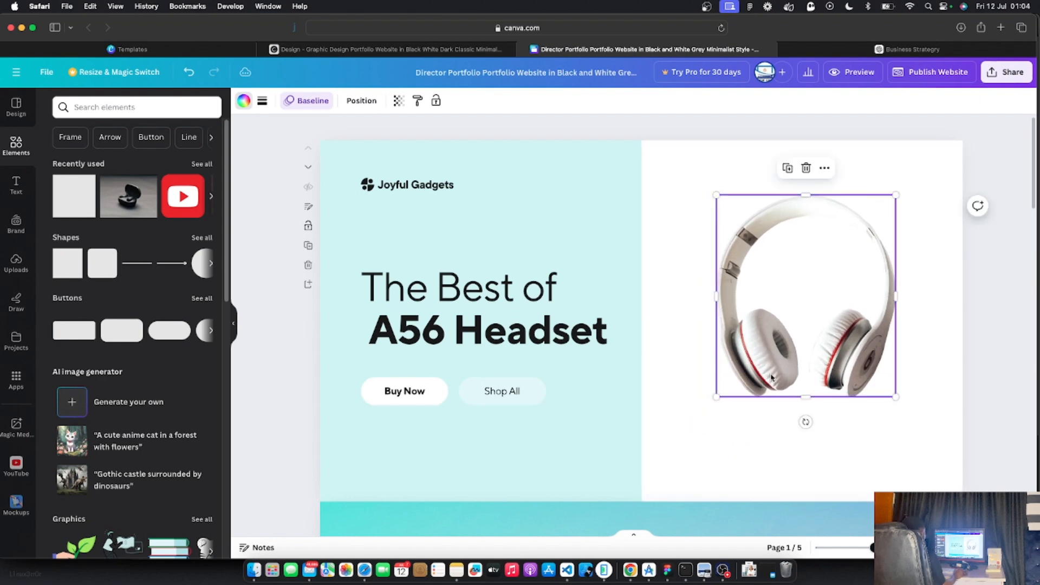
drag(789, 336, 789, 362)
click(708, 218)
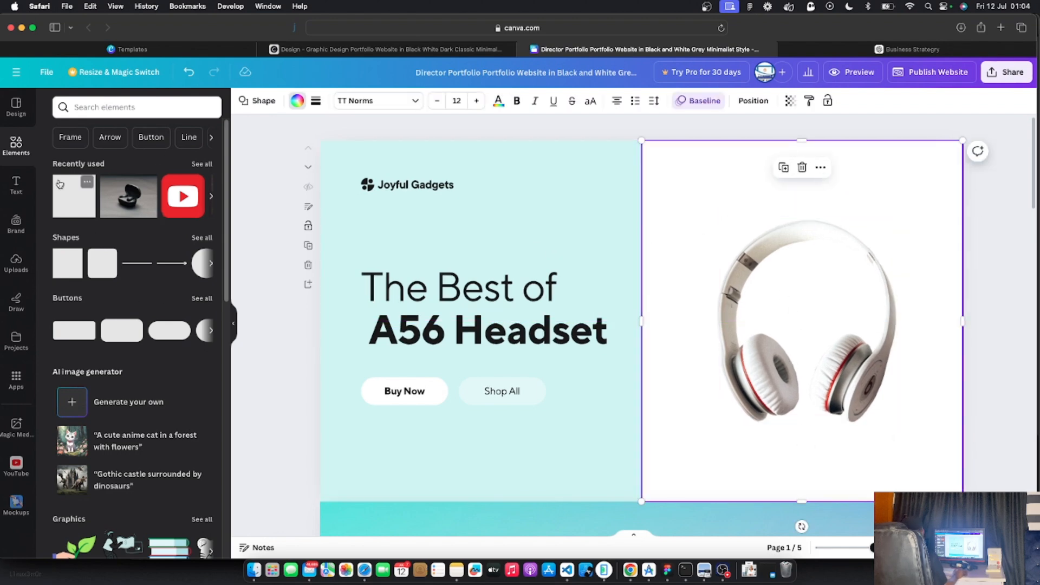
Add a circle from the full shapes list and enlarge it over the headphones photo
click(212, 264)
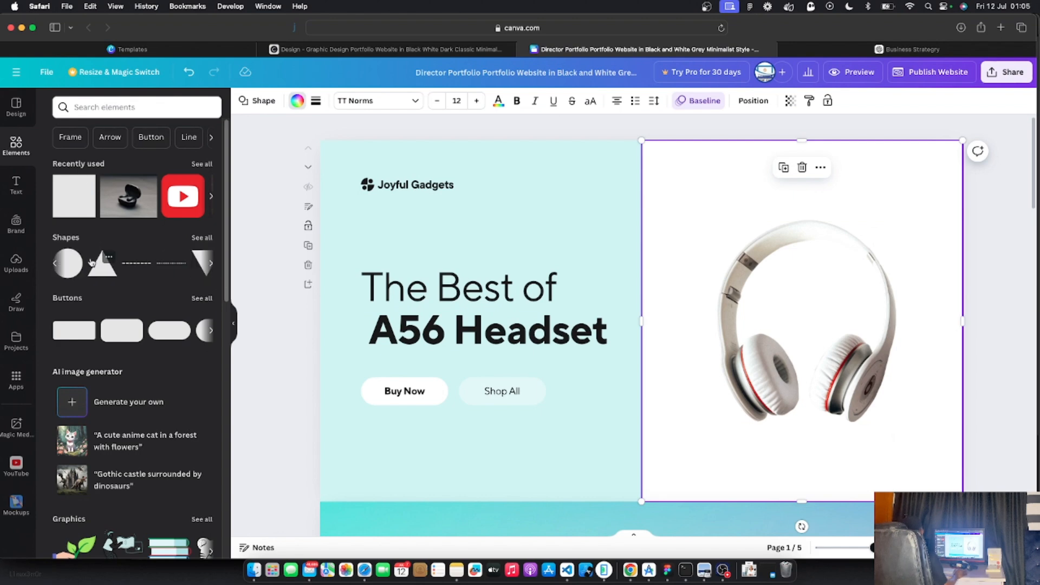
click(202, 238)
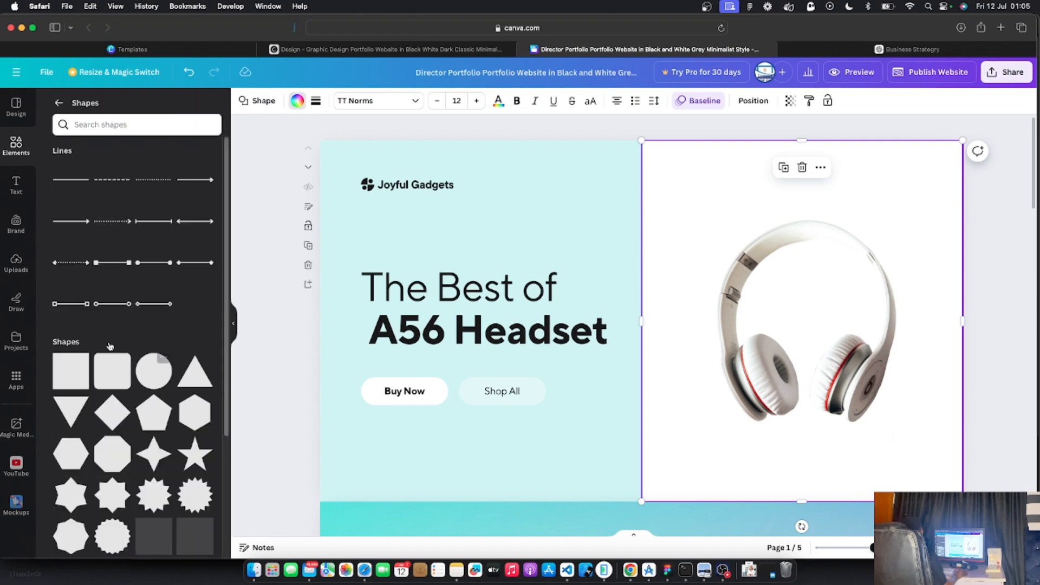
click(157, 376)
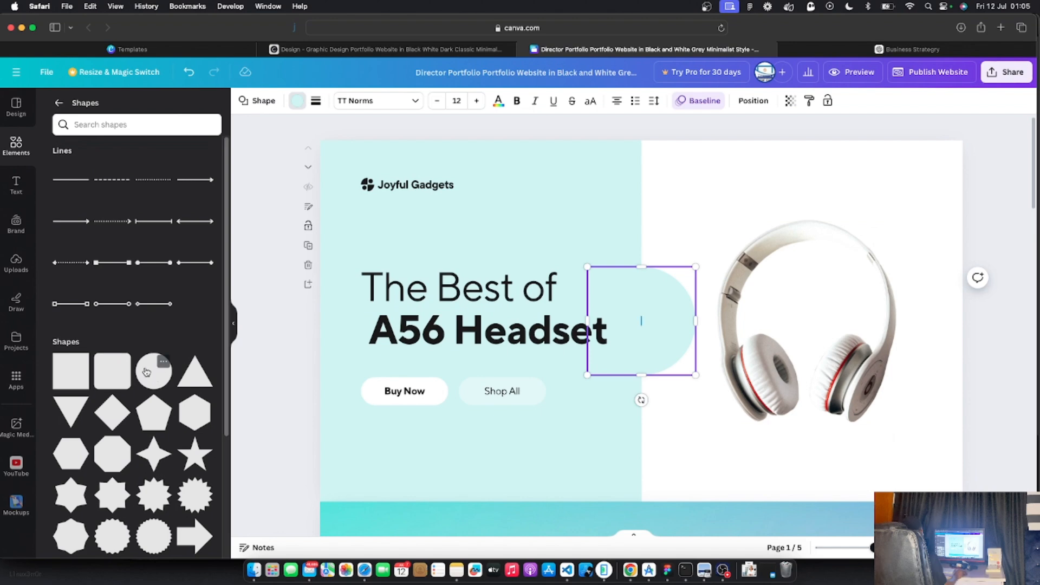
drag(671, 304, 836, 228)
drag(861, 299, 896, 335)
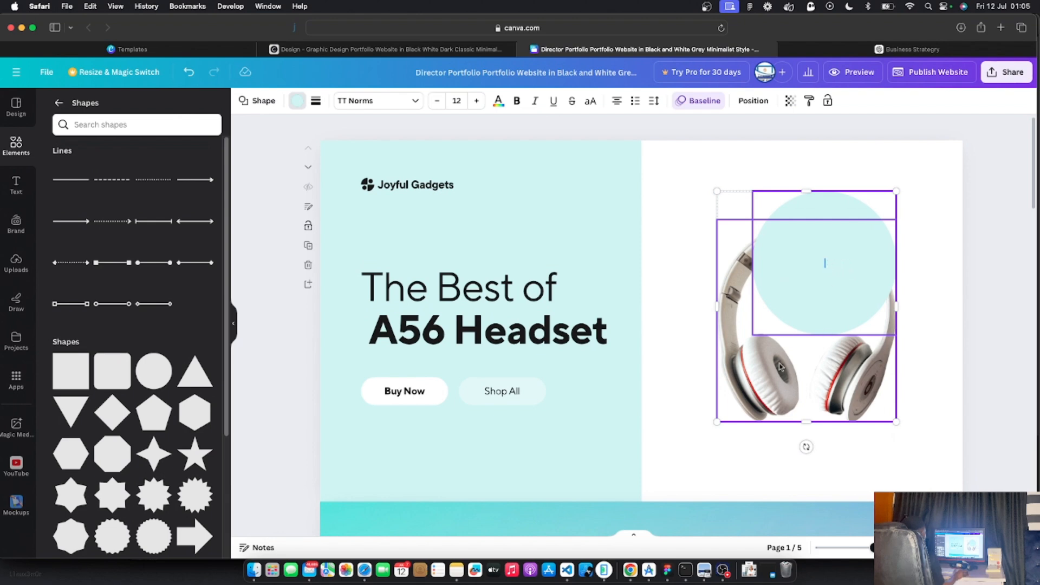
Shrink the headphones photo, then enlarge the light-teal circle and shift it left
click(713, 355)
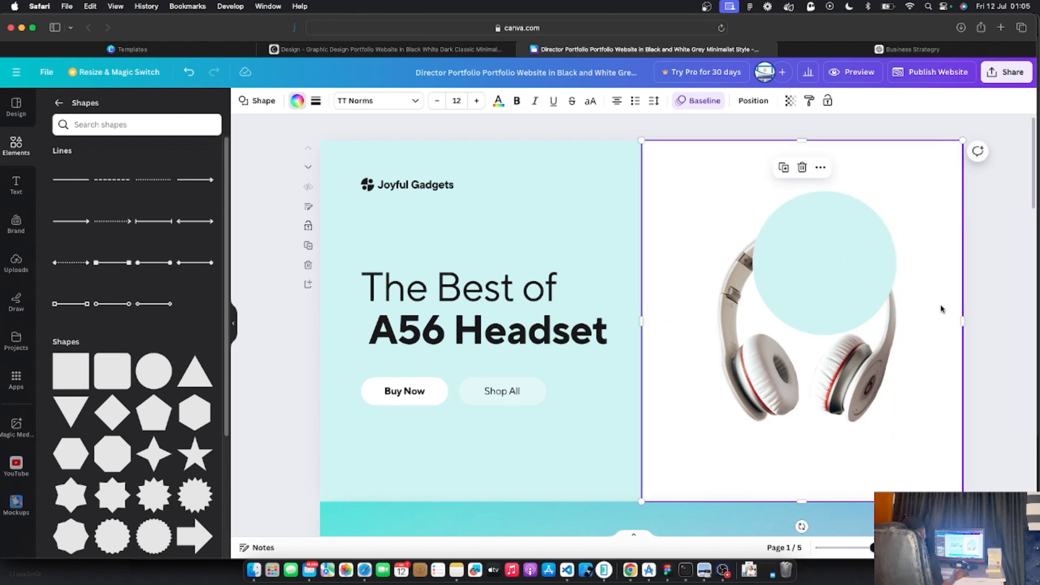
click(877, 376)
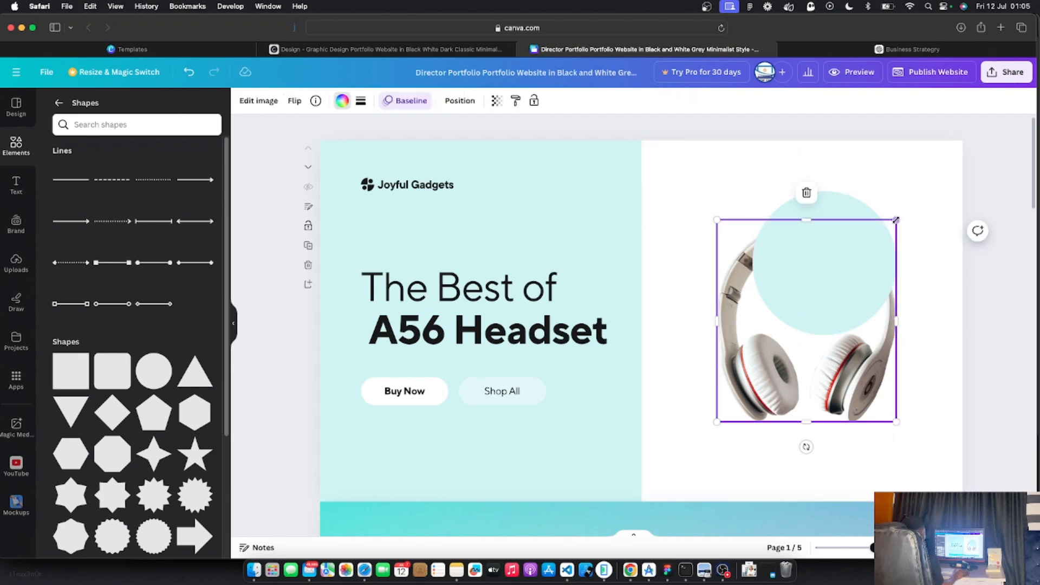
drag(894, 222, 857, 264)
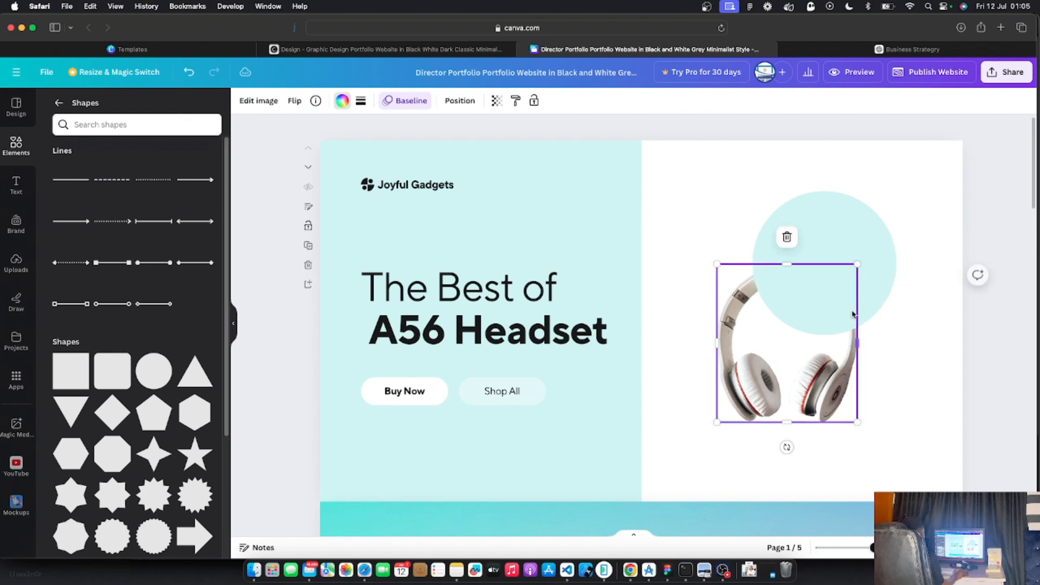
drag(826, 389, 841, 389)
click(850, 244)
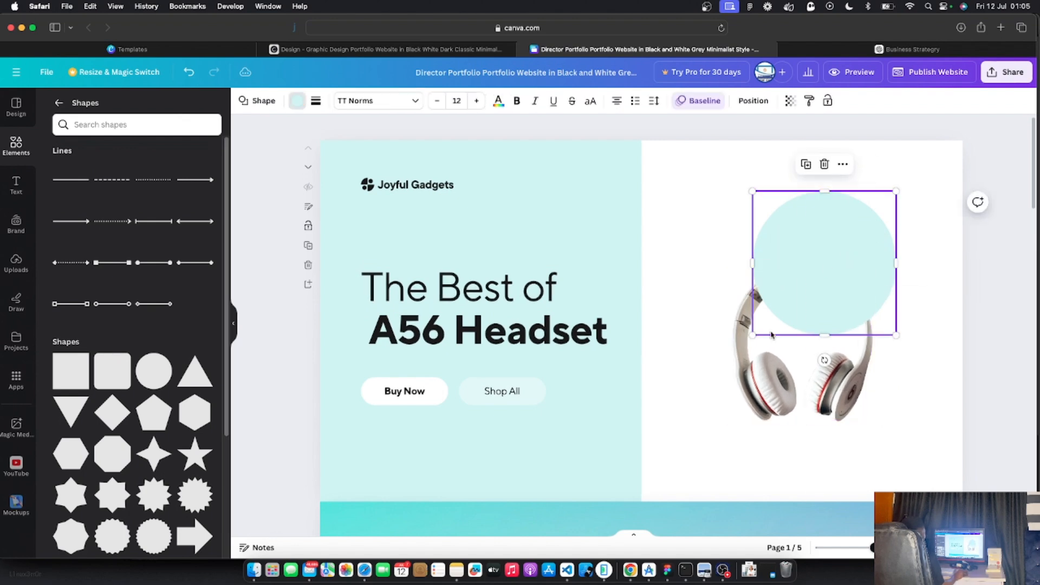
drag(752, 337, 736, 353)
drag(855, 250, 845, 250)
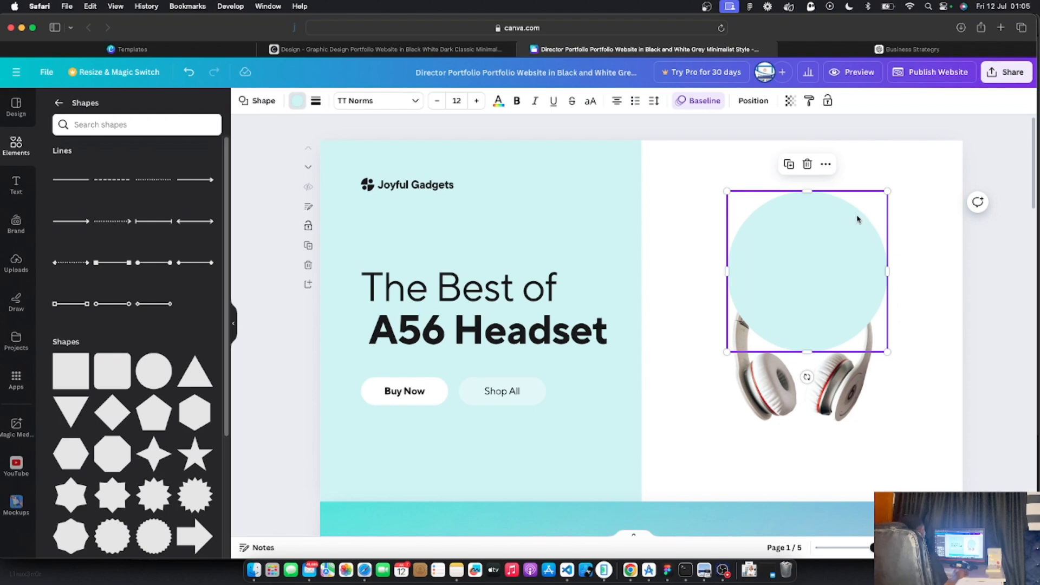
Move the headphones left to the page centre line and nudge the circle down
click(847, 389)
drag(830, 226, 832, 236)
click(847, 397)
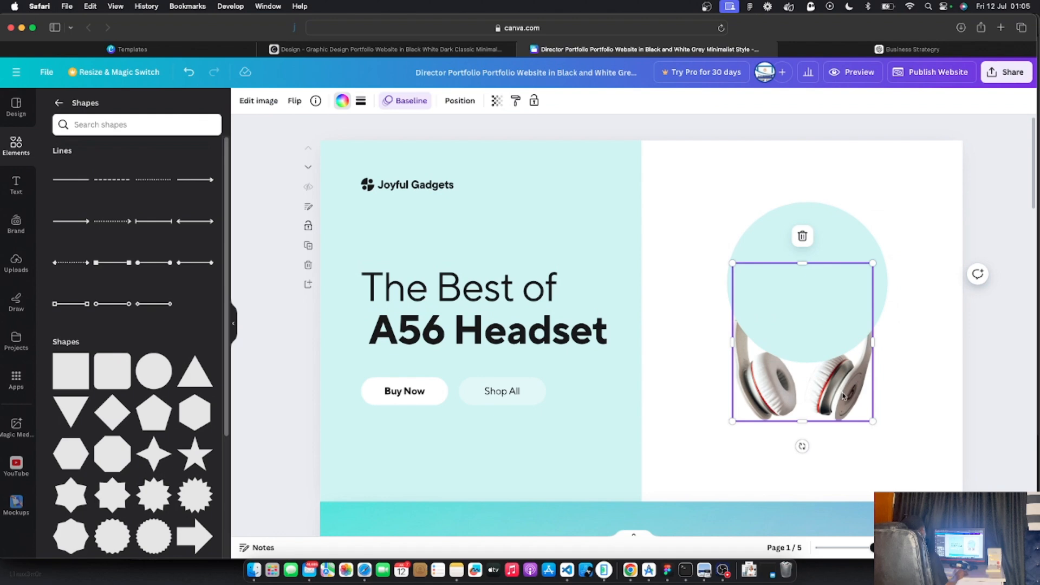
drag(843, 396, 684, 390)
click(809, 313)
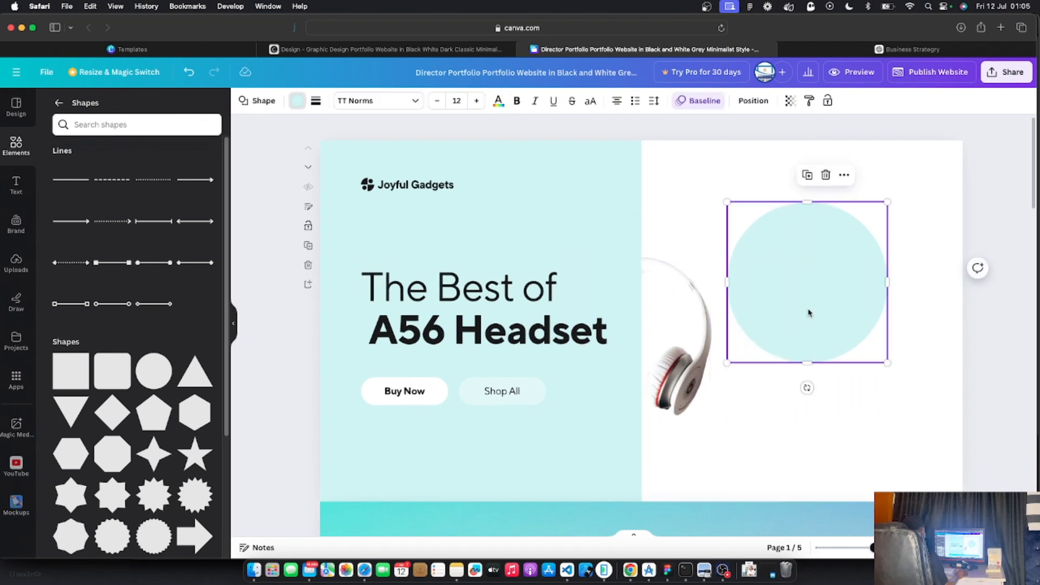
drag(811, 299, 811, 304)
click(839, 330)
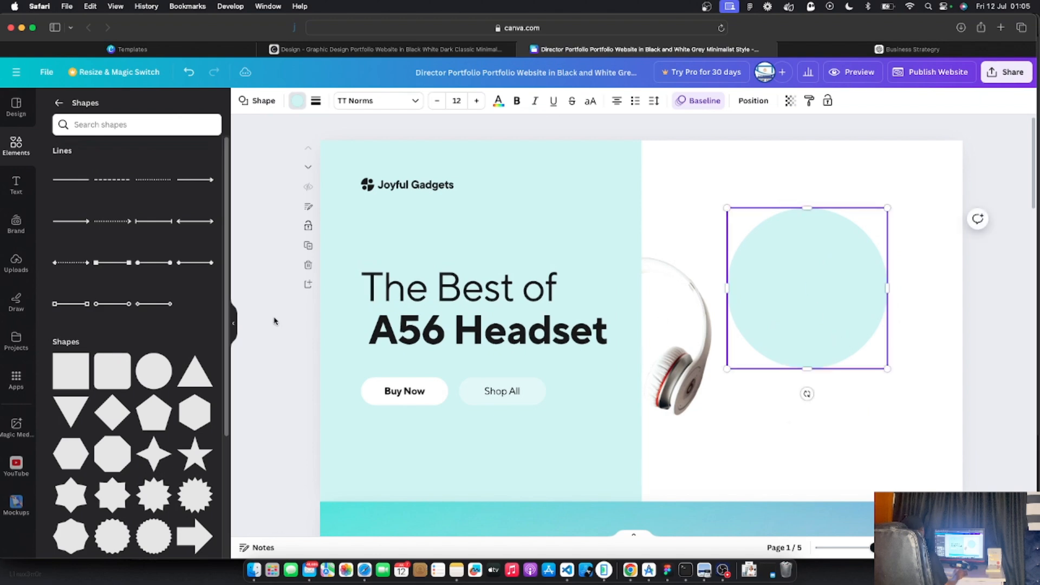
click(22, 149)
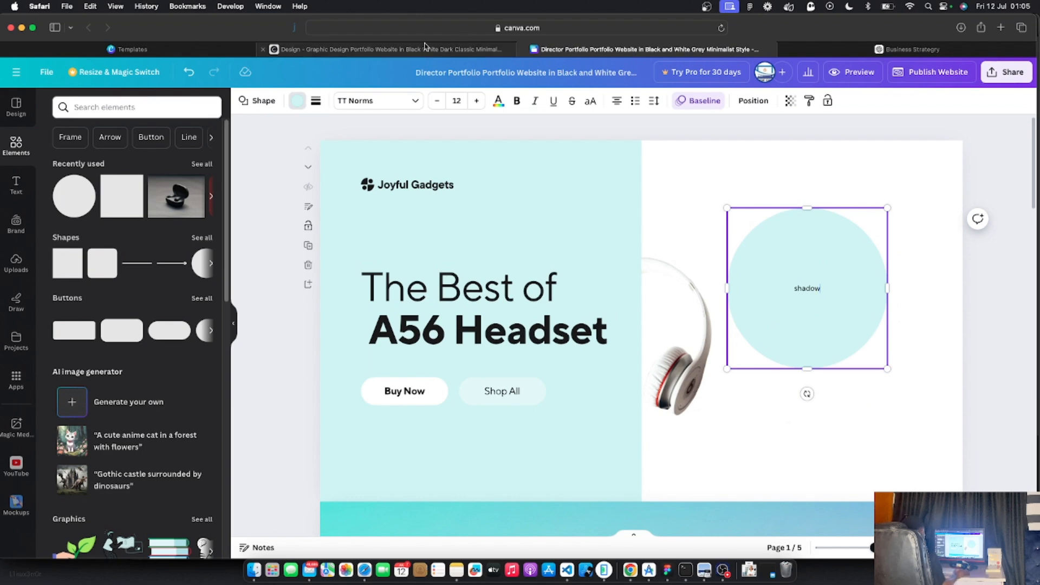
Search elements for 'shadow' and add a shadow graphic to the design
click(386, 49)
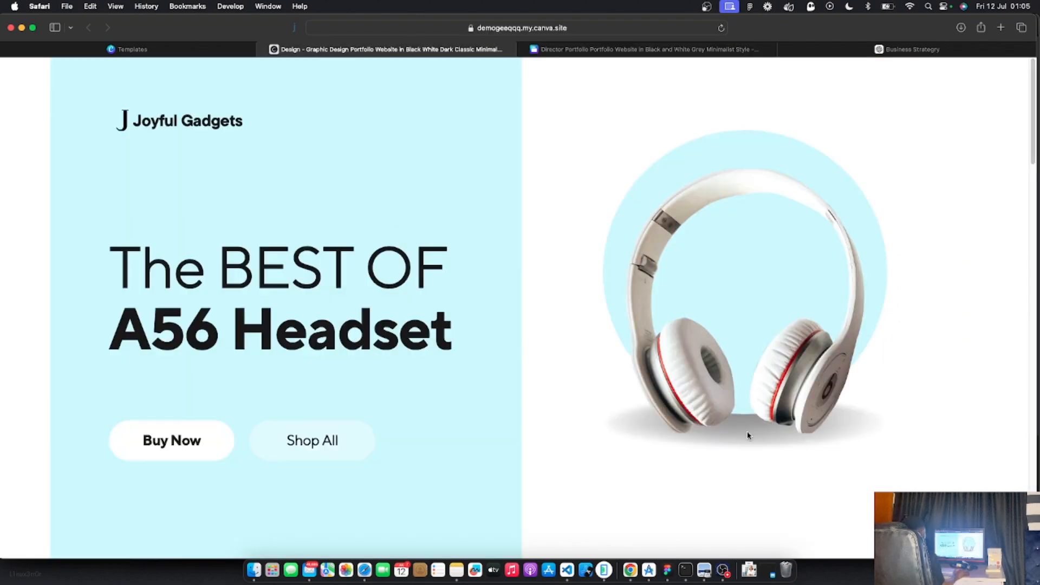
click(632, 51)
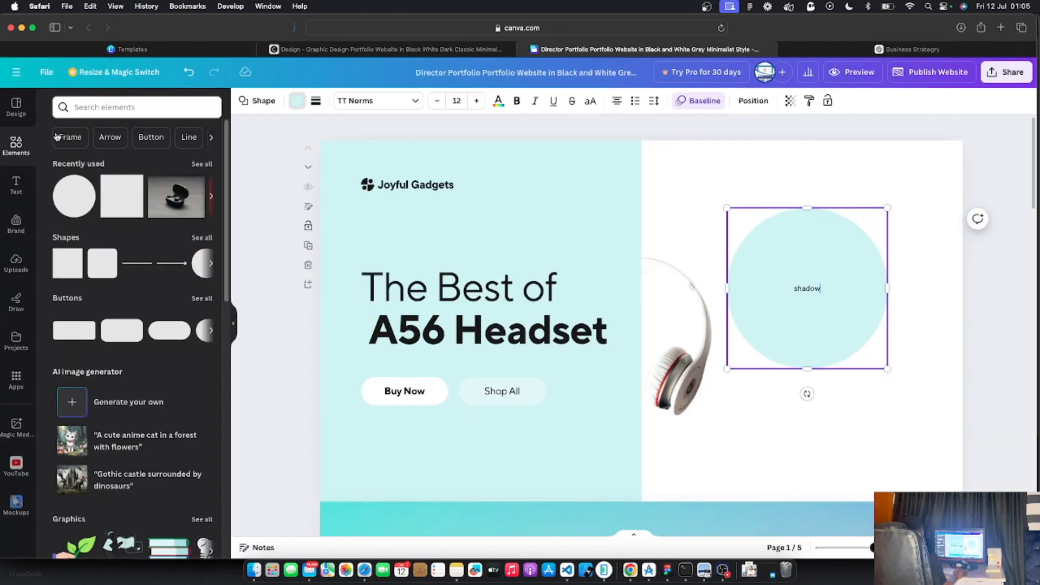
click(84, 109)
text(shadow)
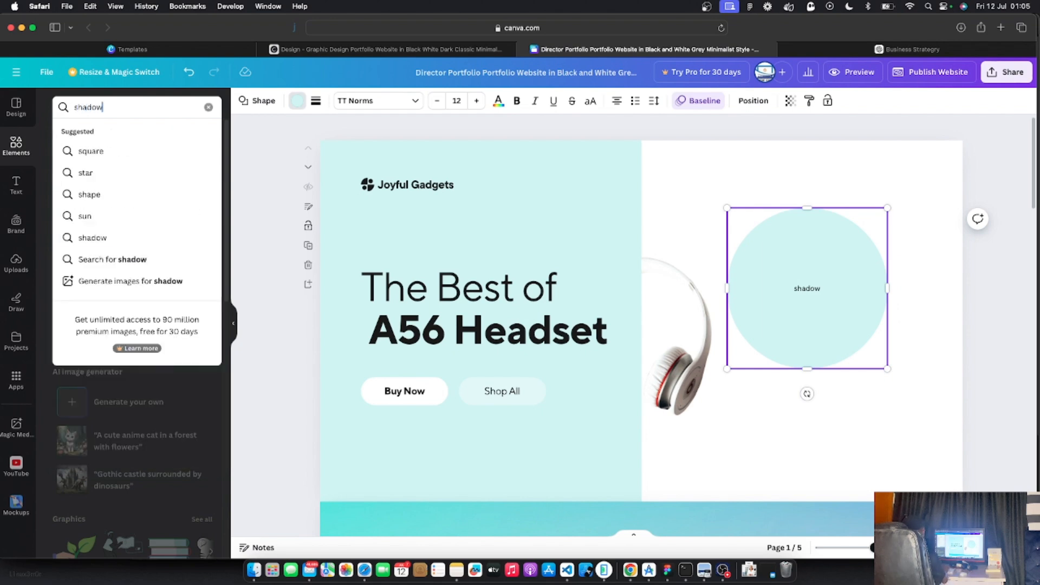
key(Return)
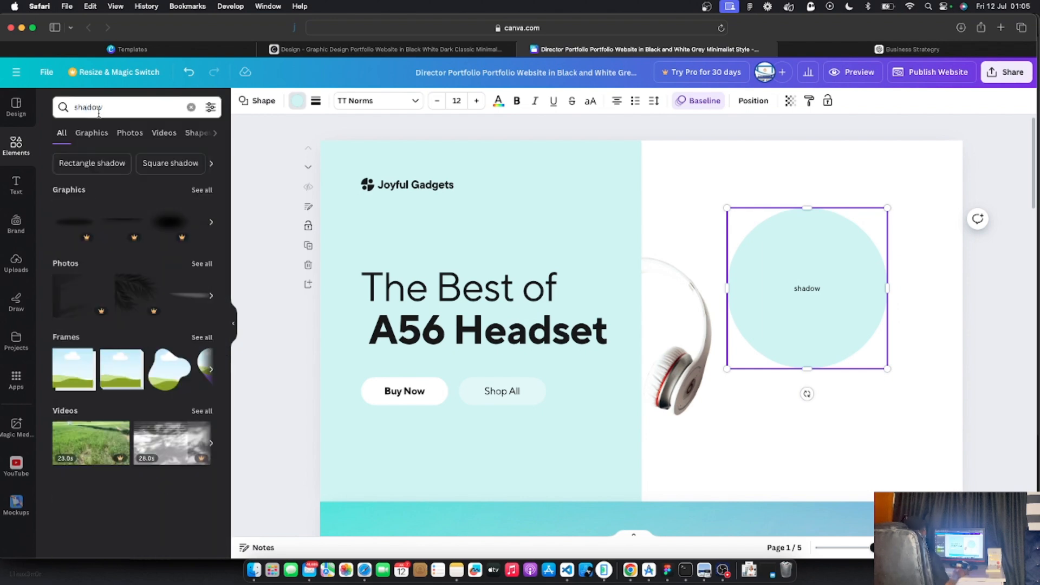
click(209, 228)
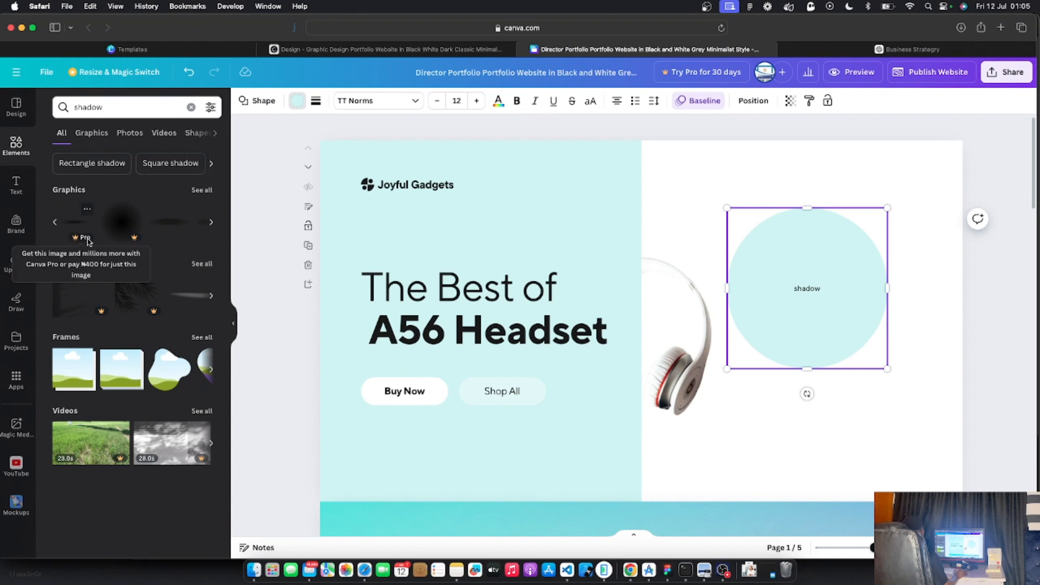
click(173, 227)
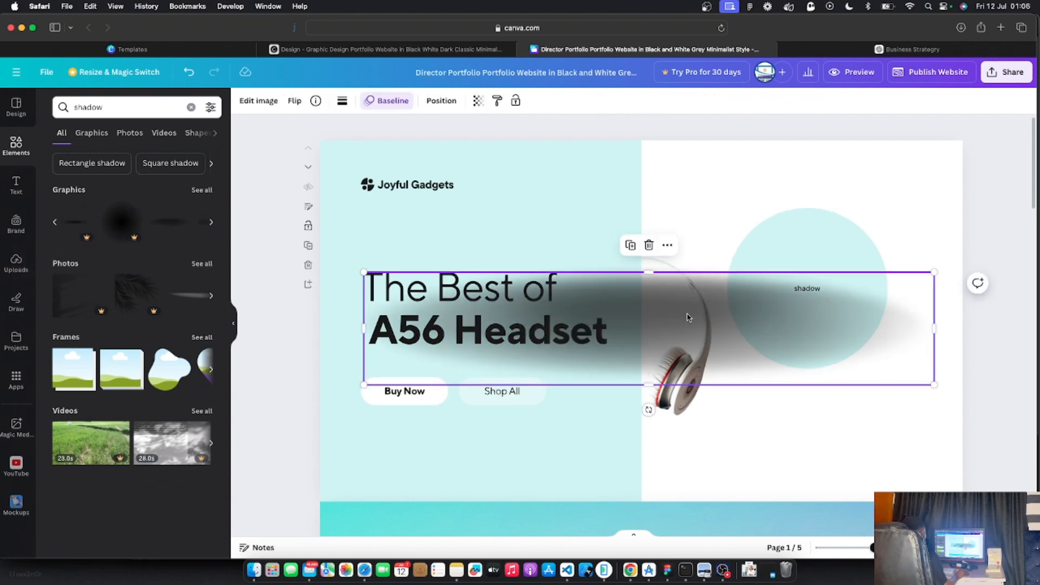
Shrink the shadow graphic to a thin band and position it under the circle
drag(364, 385, 681, 269)
click(683, 269)
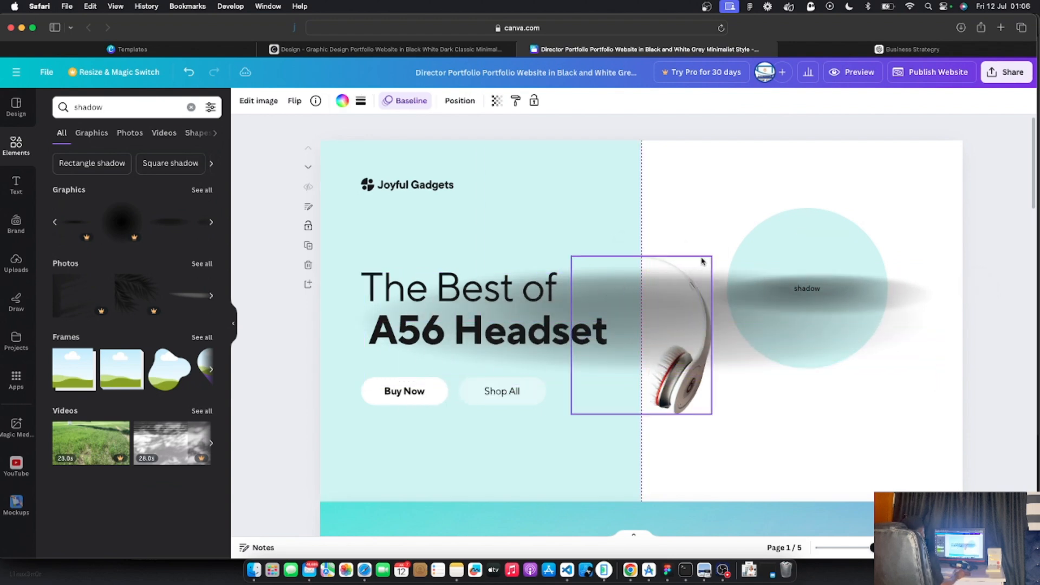
click(859, 298)
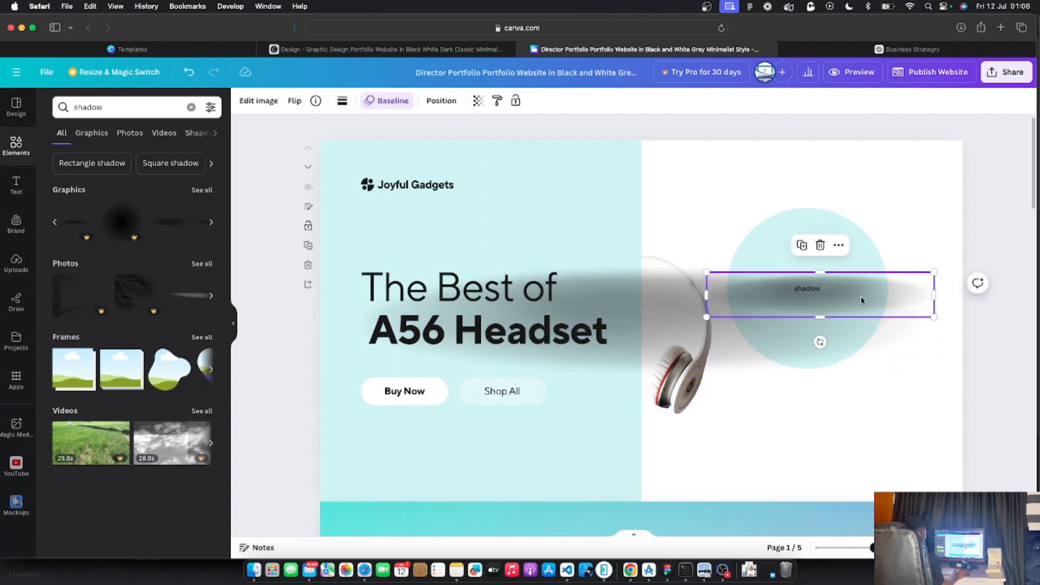
drag(864, 297, 859, 395)
drag(934, 369, 829, 369)
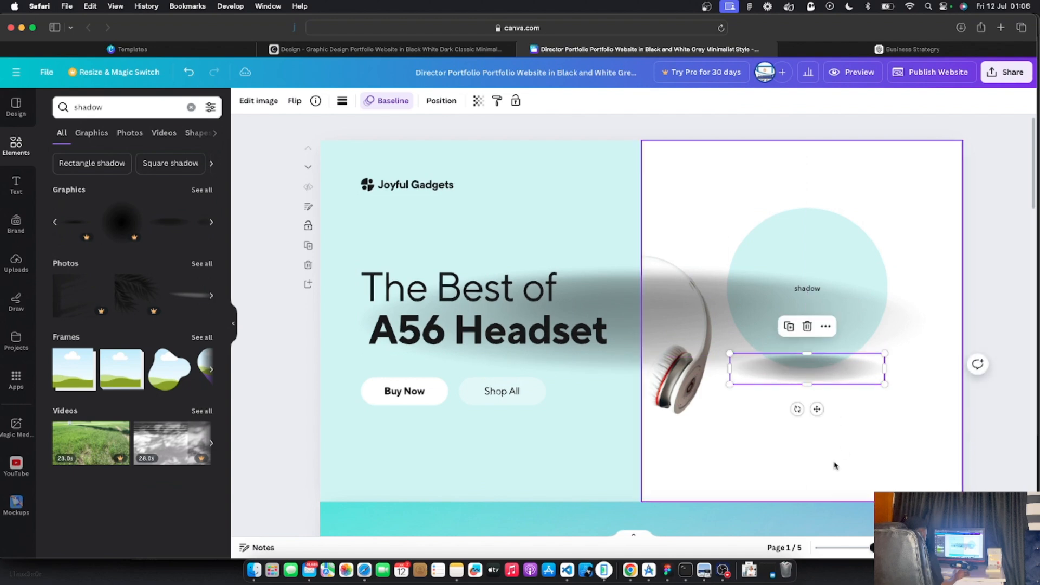
Layer the shadow graphic behind the light-cyan circle
right_click(850, 376)
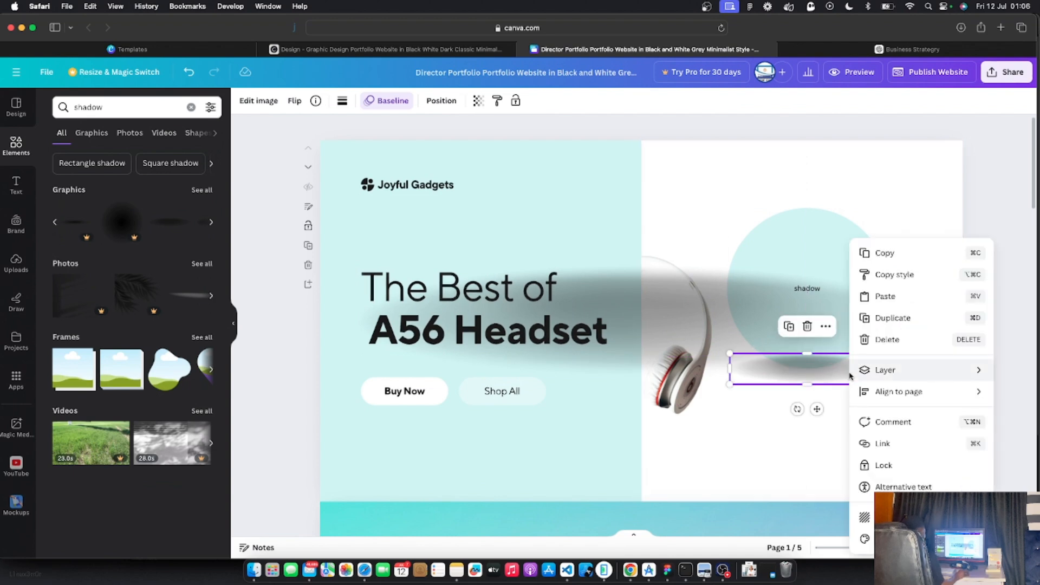
mouse_move(894, 376)
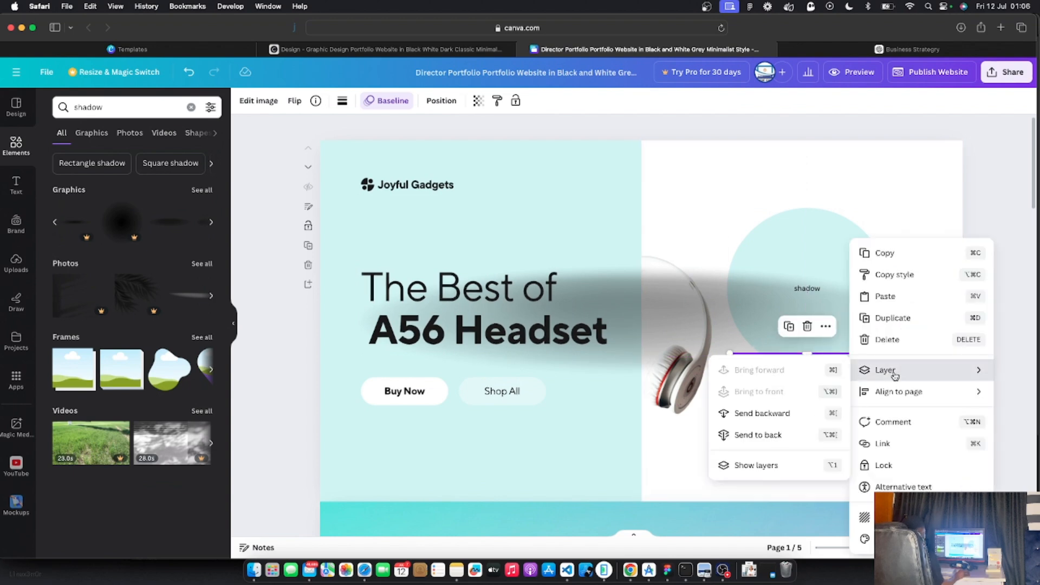
click(785, 414)
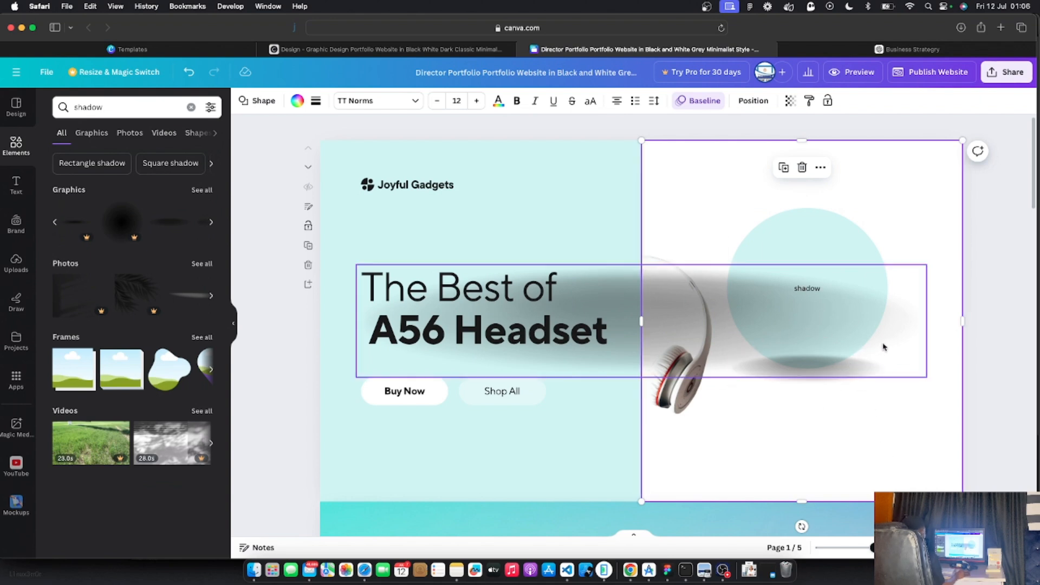
drag(884, 348, 900, 441)
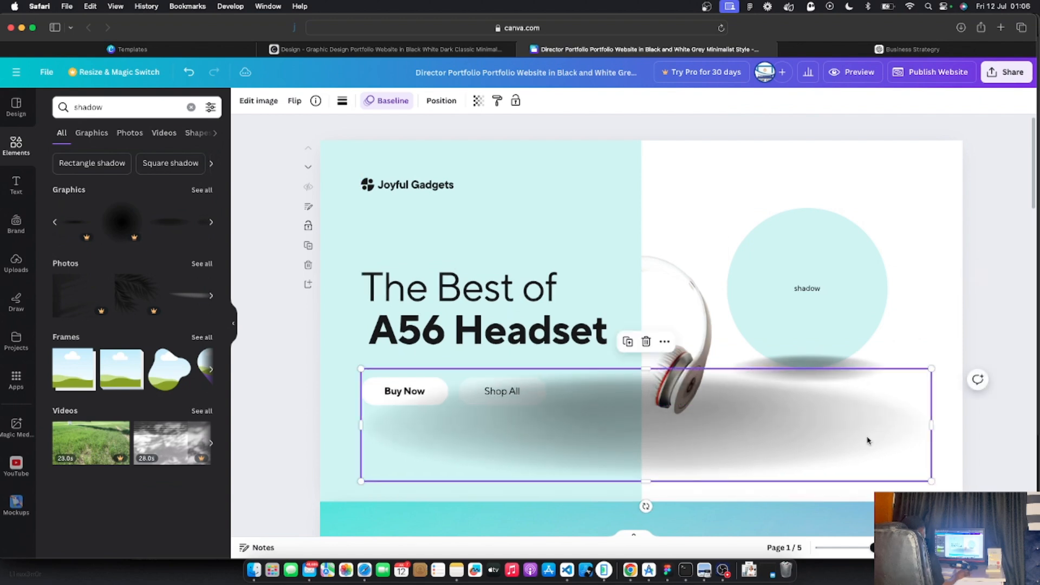
key(super+z)
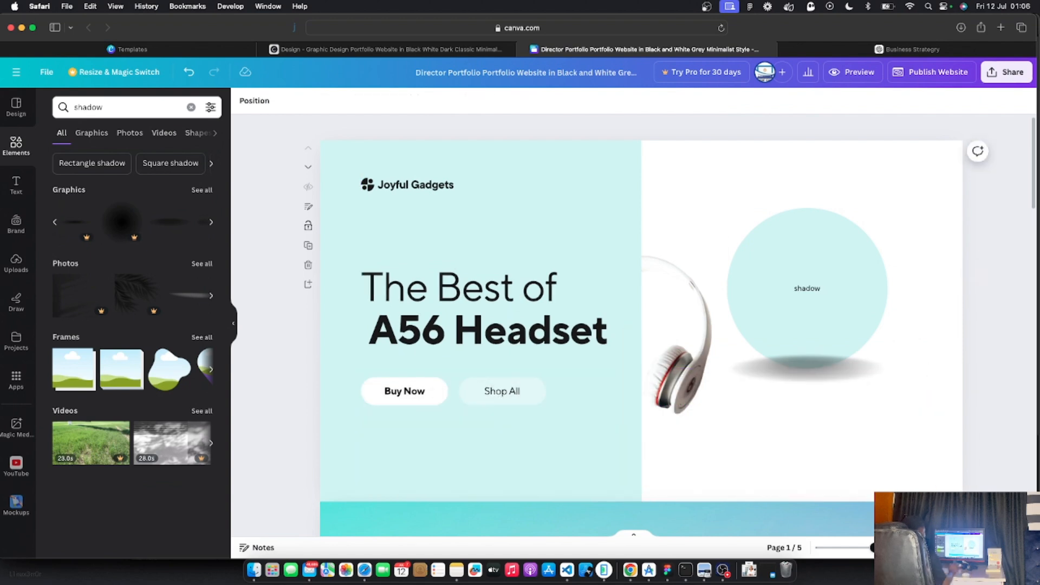
click(860, 375)
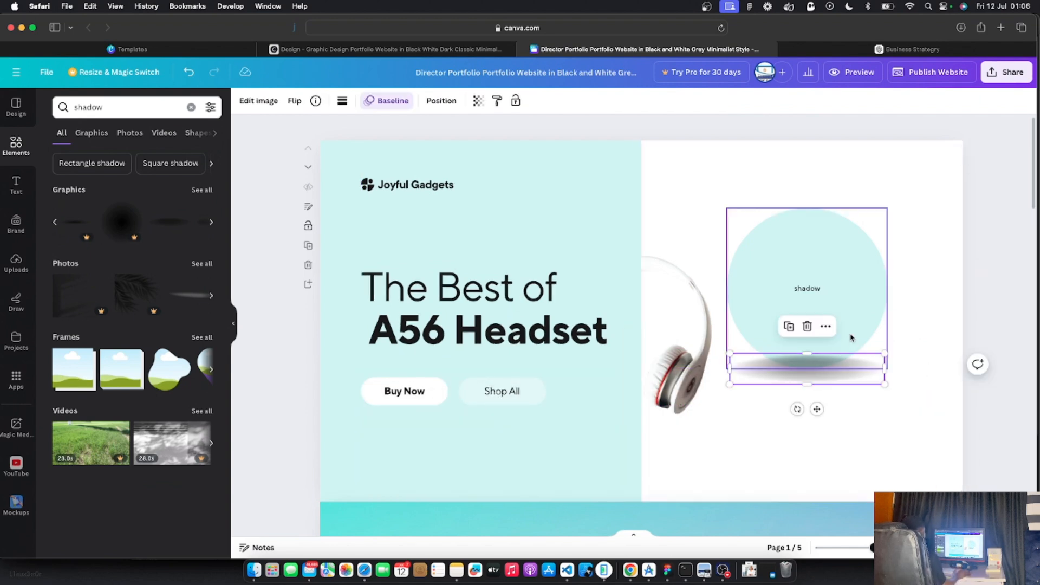
right_click(855, 371)
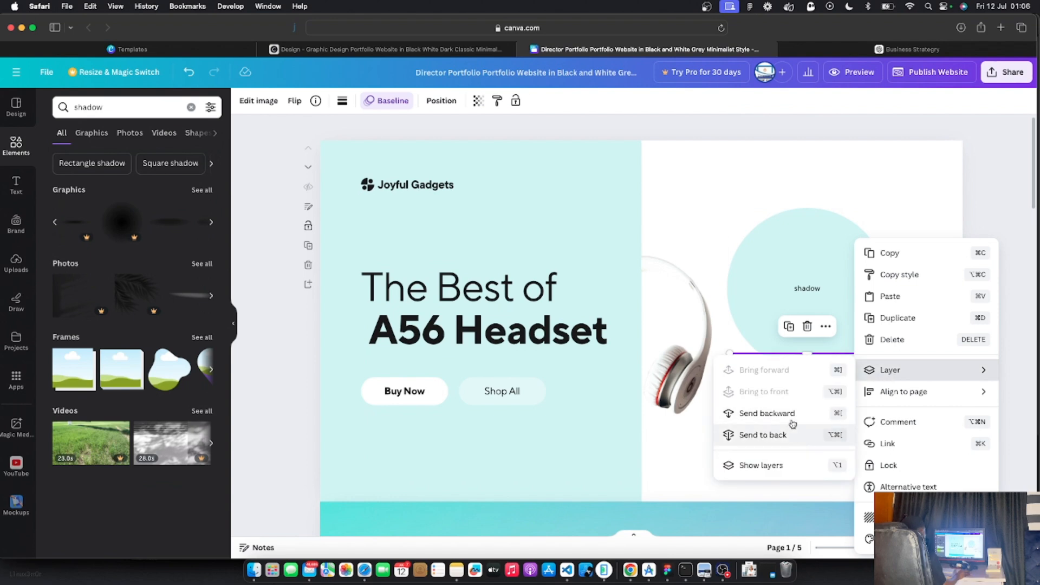
click(791, 423)
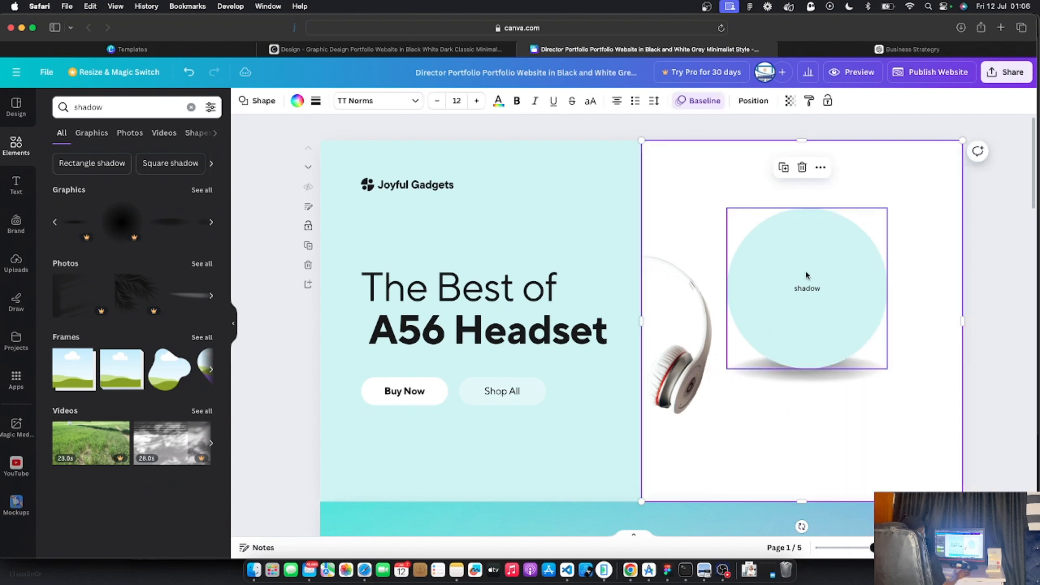
Delete the word 'shadow' from inside the circle
click(811, 297)
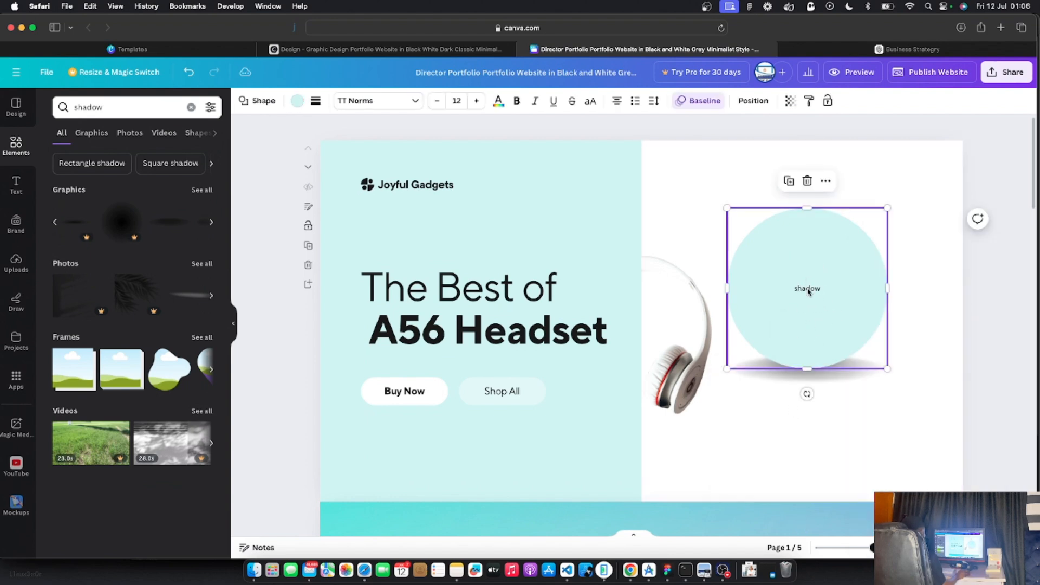
drag(809, 291, 840, 296)
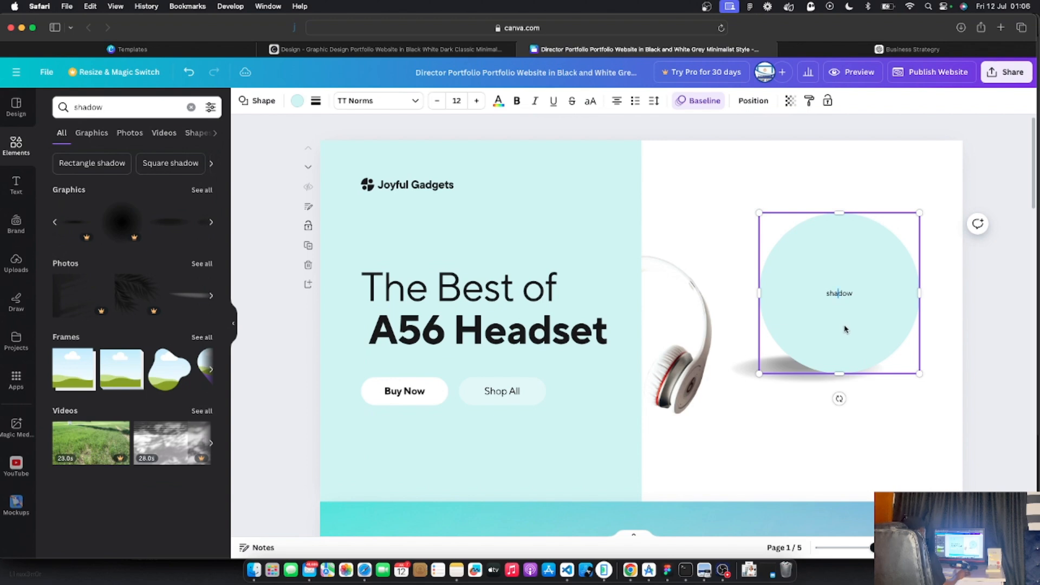
key(super+z)
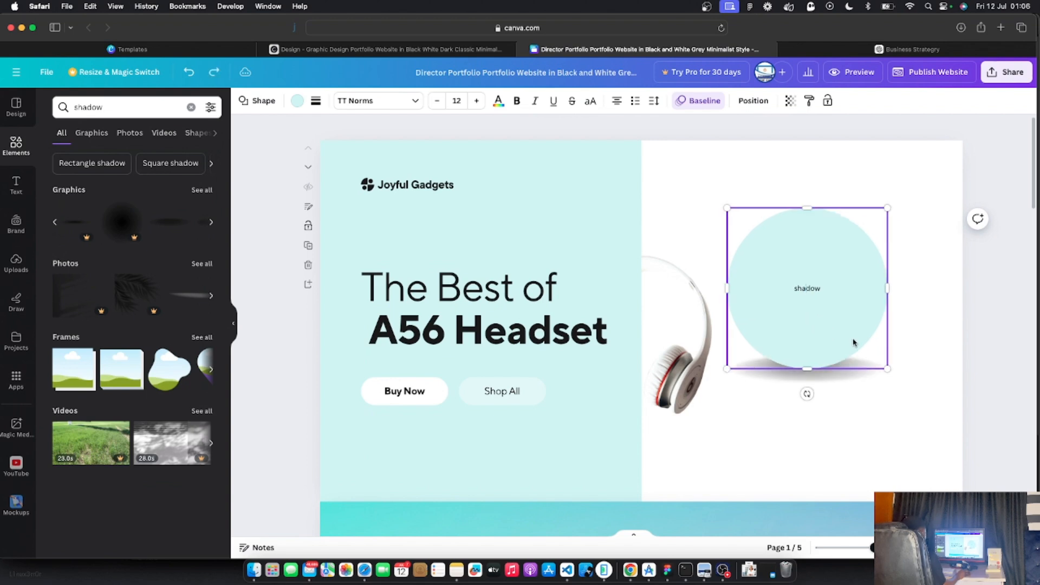
double_click(814, 289)
key(BackSpace)
click(767, 459)
Centre the shadow beneath the circle and move the headphones photo onto the circle
click(815, 379)
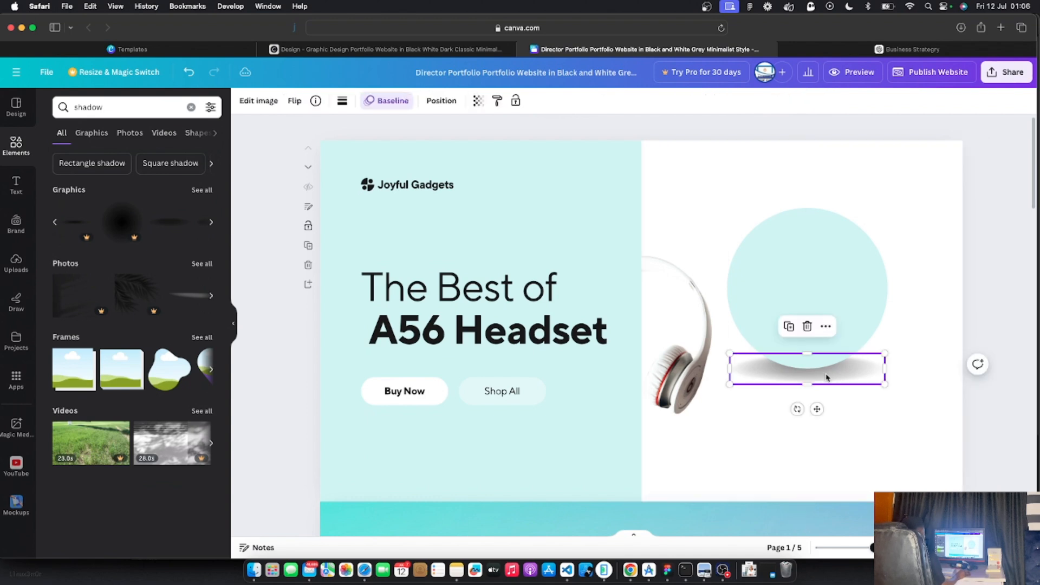
drag(827, 379, 810, 390)
click(789, 432)
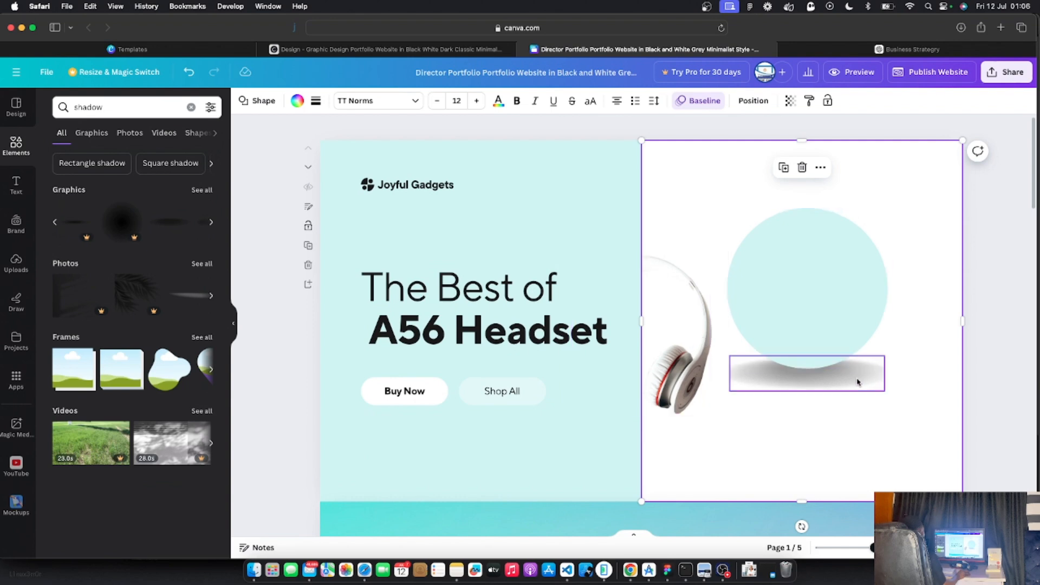
click(706, 345)
drag(694, 375, 891, 436)
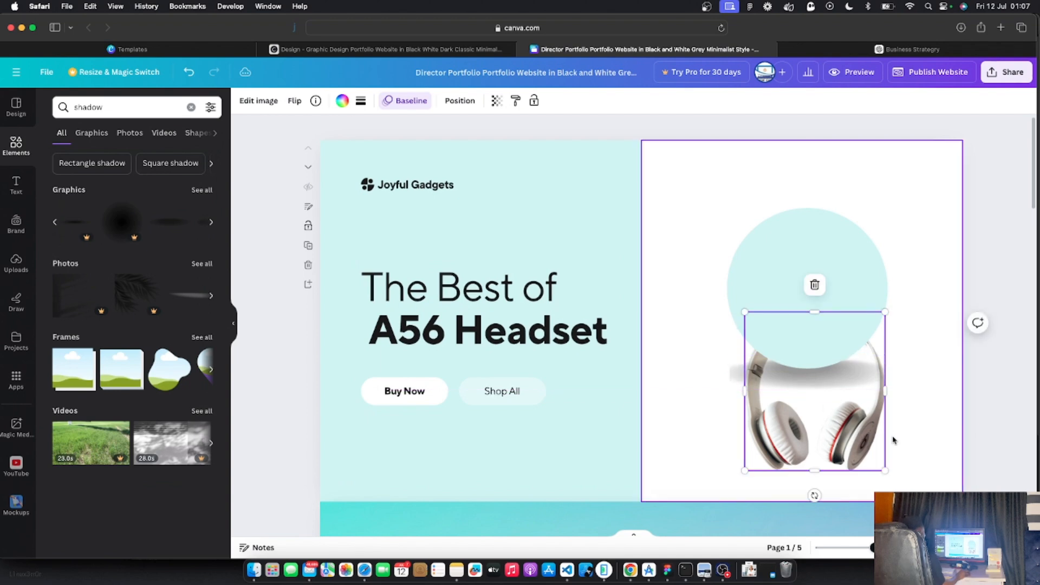
Bring the headphones photo to the front, lift it over the circle, and view the published site
right_click(861, 439)
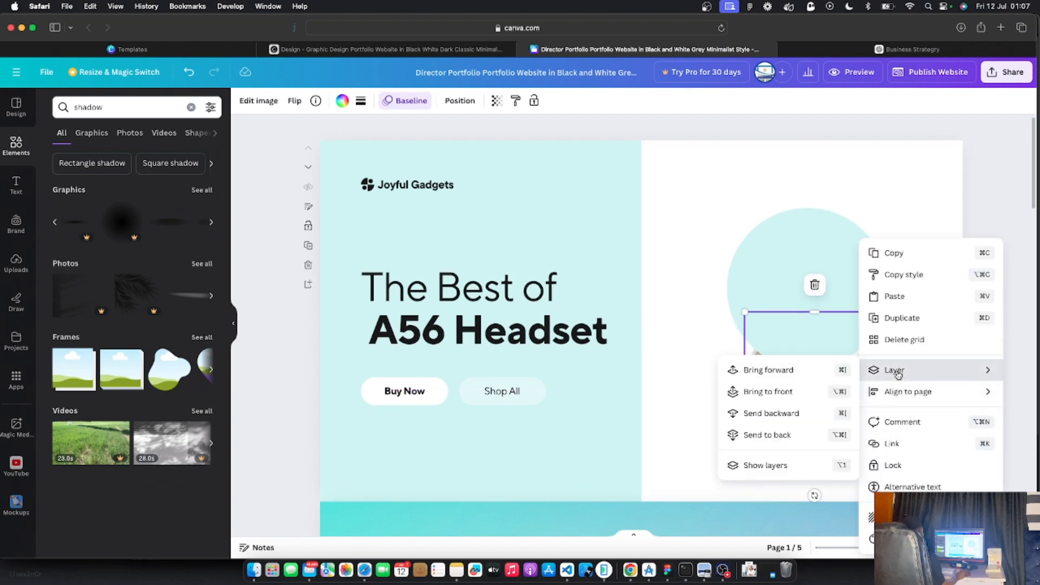
mouse_move(915, 373)
double_click(757, 394)
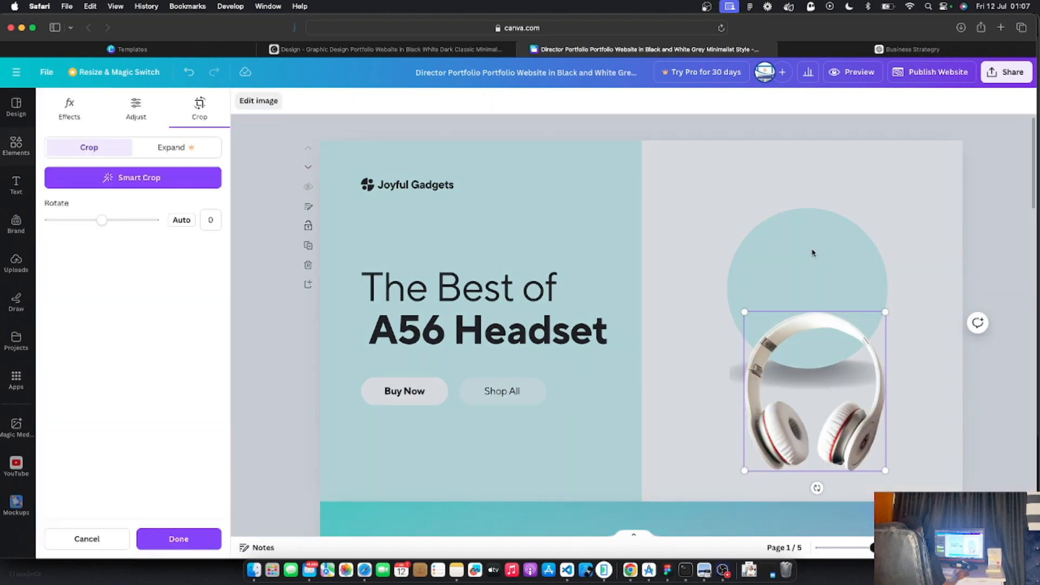
click(912, 258)
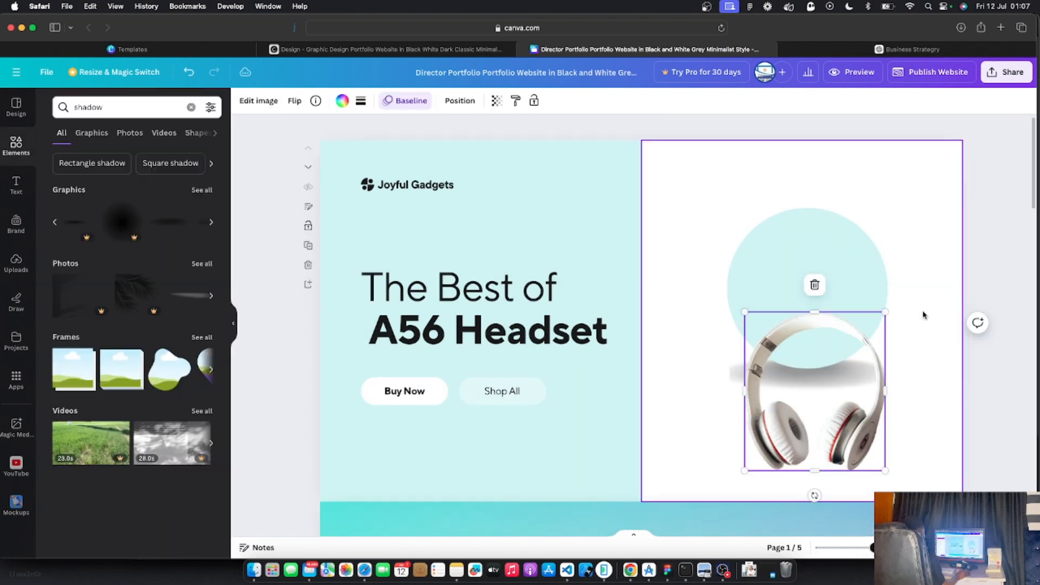
drag(848, 428, 841, 351)
double_click(900, 437)
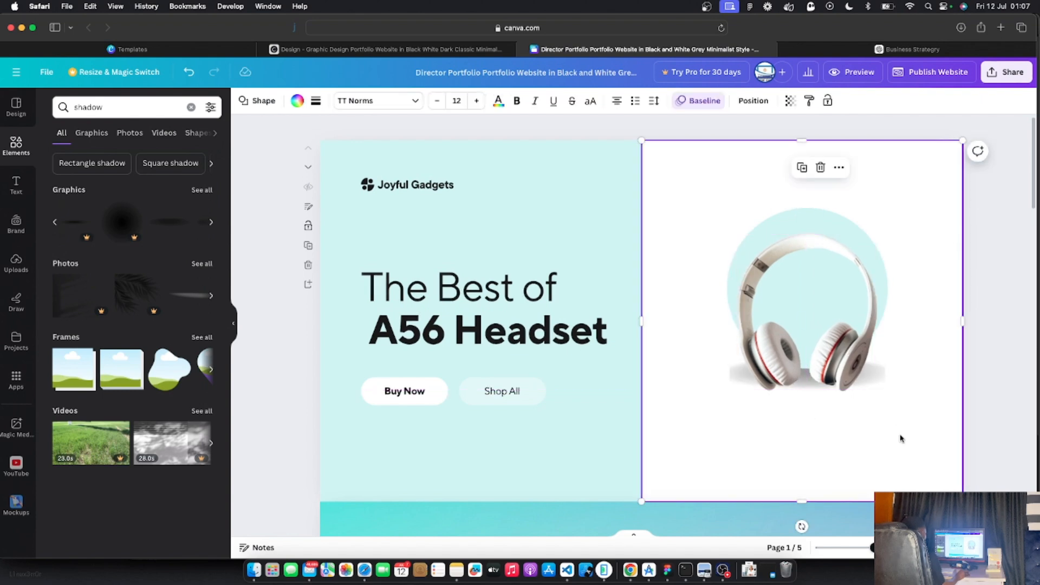
click(390, 49)
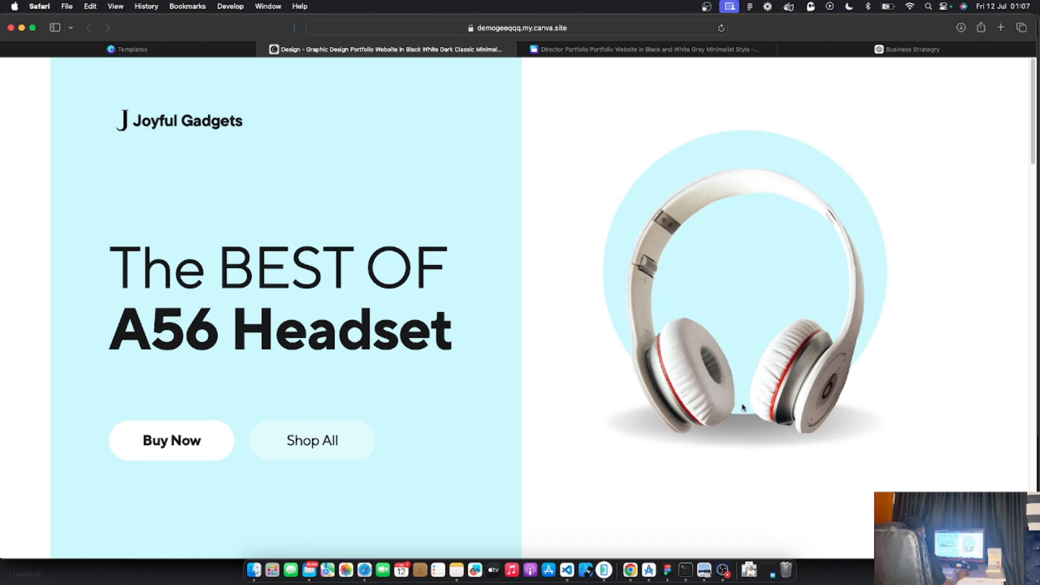
Widen the shadow beneath the headphones to both sides and make it taller
click(549, 49)
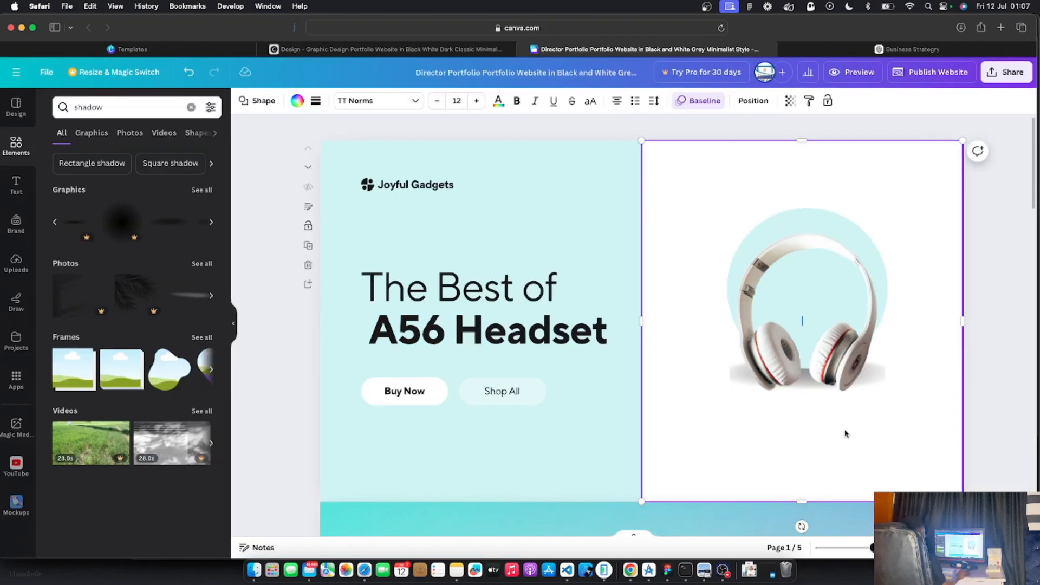
click(735, 380)
click(734, 380)
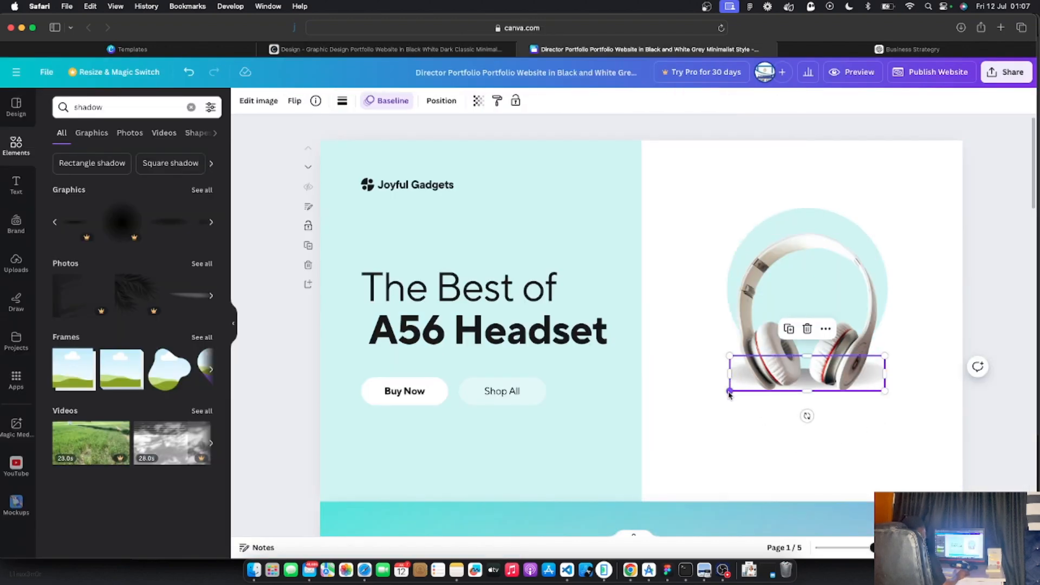
drag(729, 381, 714, 381)
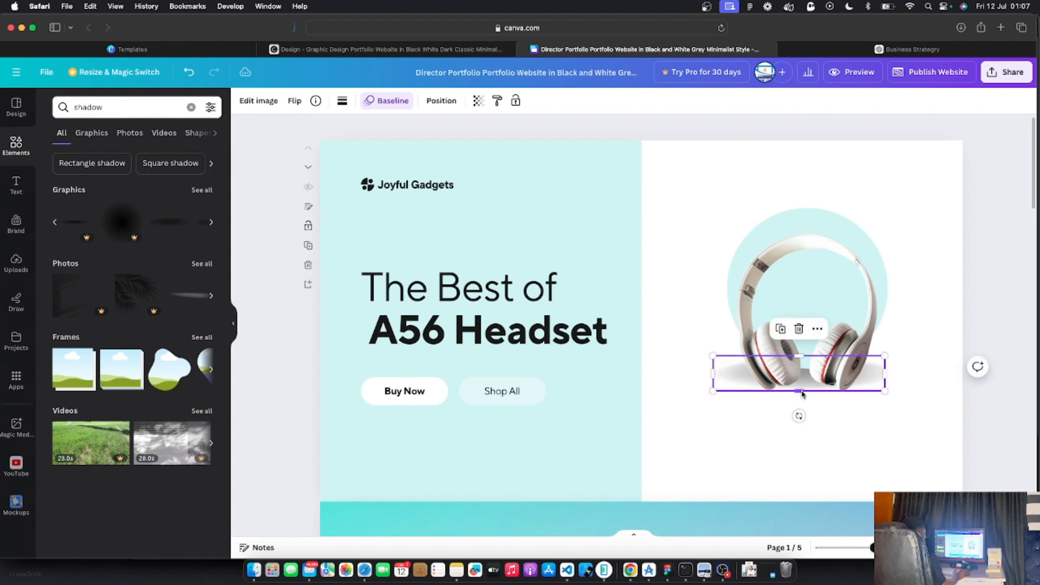
drag(801, 391, 802, 403)
click(866, 383)
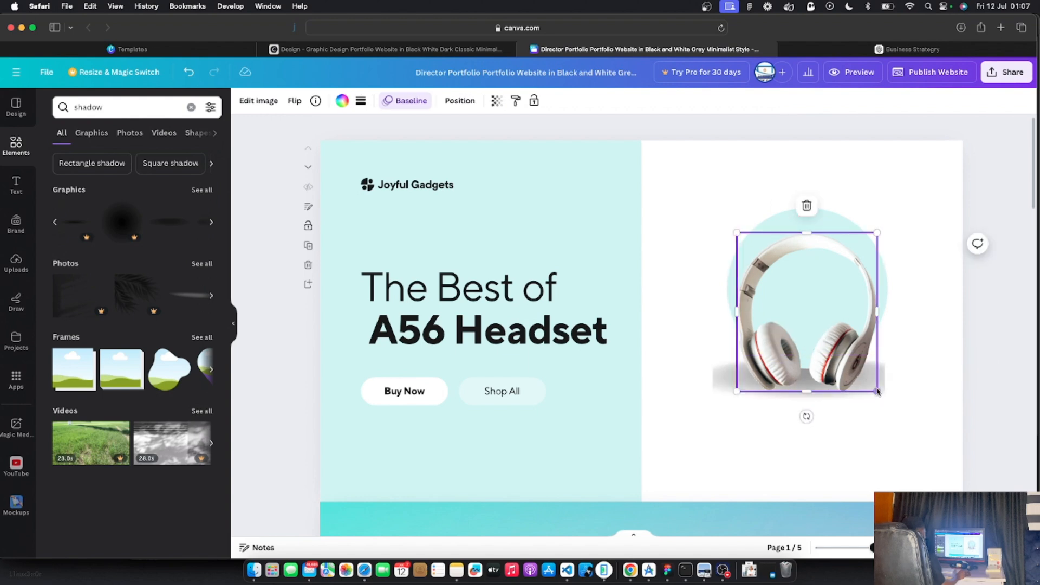
click(878, 391)
mouse_move(885, 379)
mouse_down()
mouse_move(899, 381)
mouse_move(892, 389)
mouse_up()
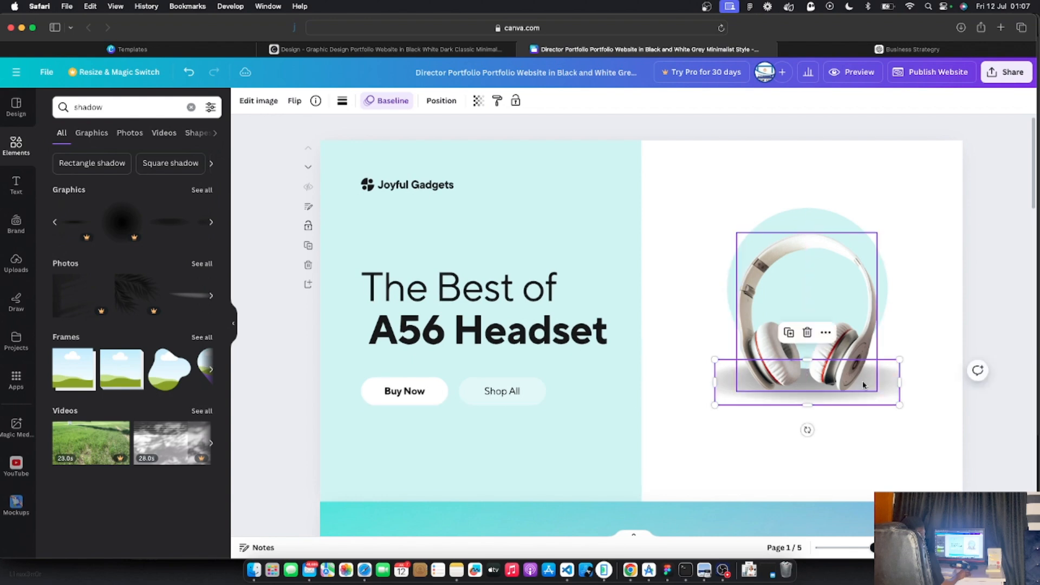
Fine-tune the shadow to roughly 422 × 86, centred under the headphones
double_click(899, 448)
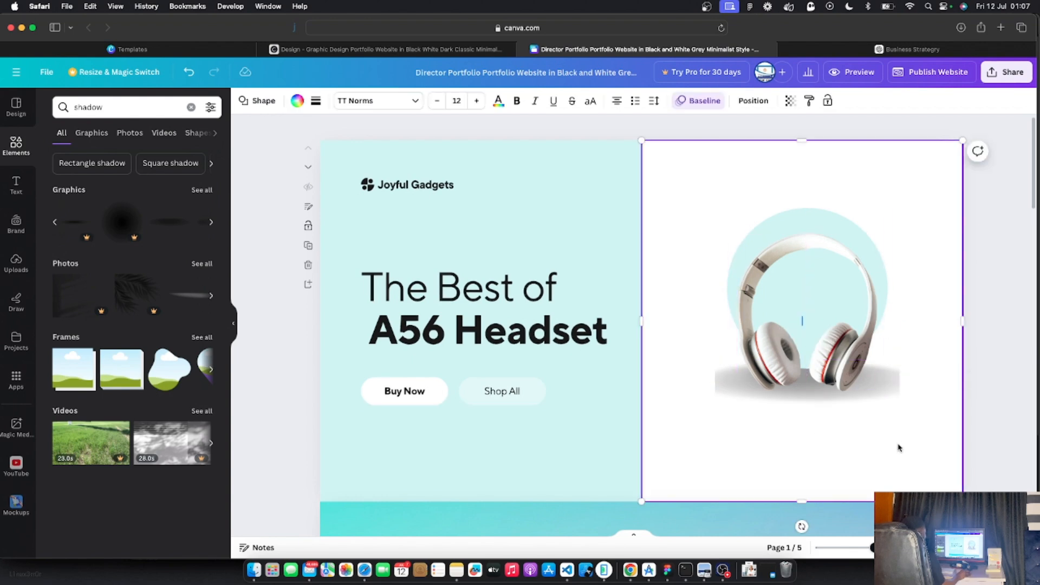
click(895, 396)
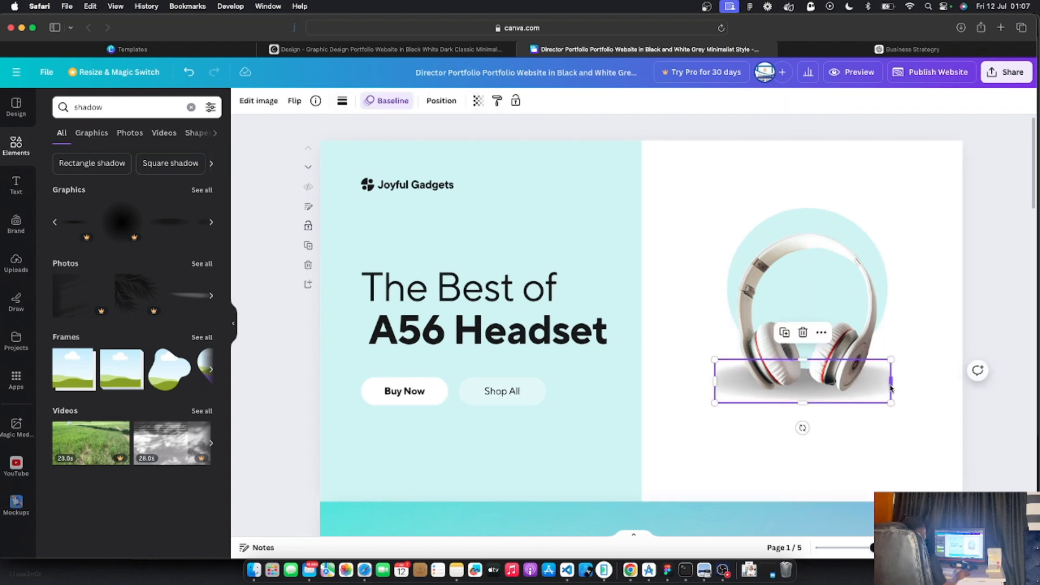
drag(899, 406, 891, 384)
click(893, 388)
click(886, 386)
drag(895, 384, 901, 383)
click(877, 384)
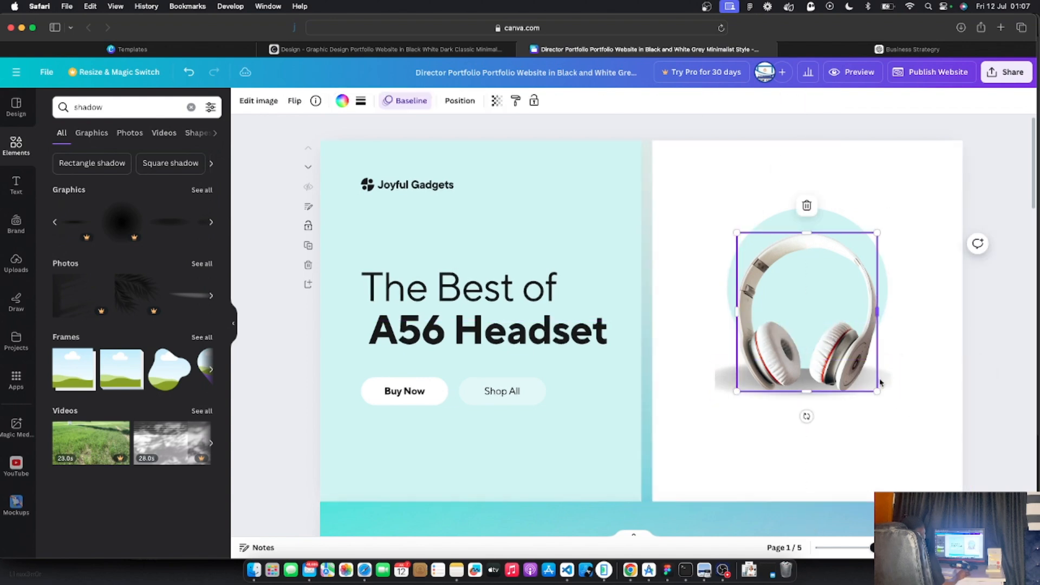
double_click(886, 381)
click(900, 383)
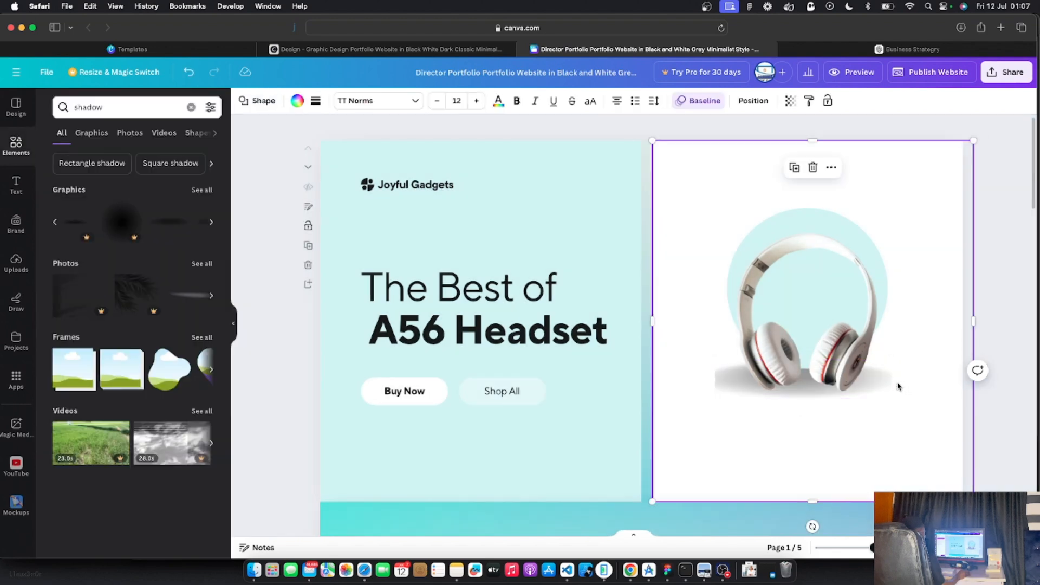
click(892, 383)
mouse_move(897, 383)
mouse_down()
mouse_move(906, 383)
mouse_move(894, 384)
mouse_up()
double_click(893, 383)
click(891, 437)
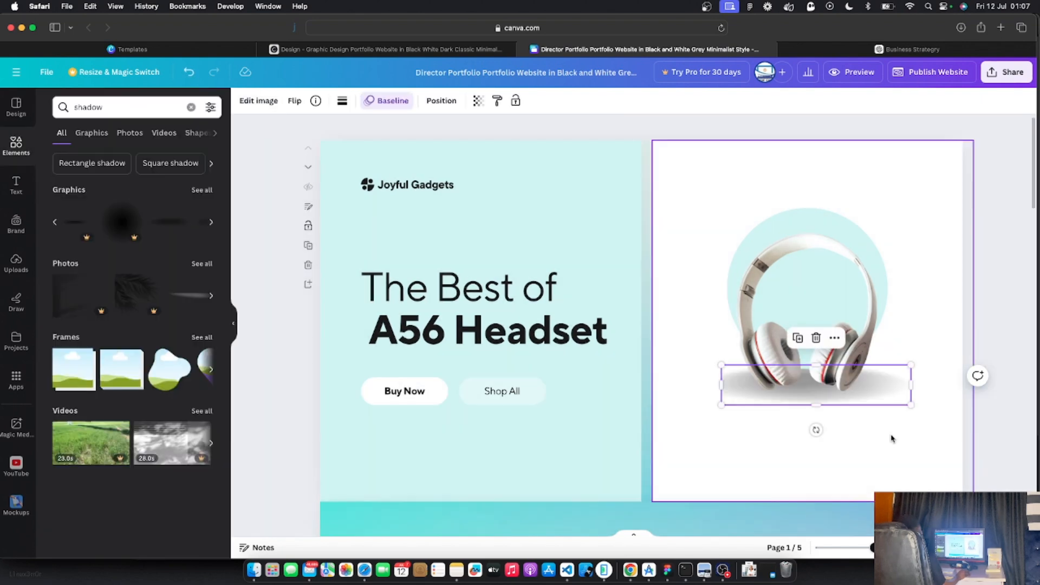
click(931, 341)
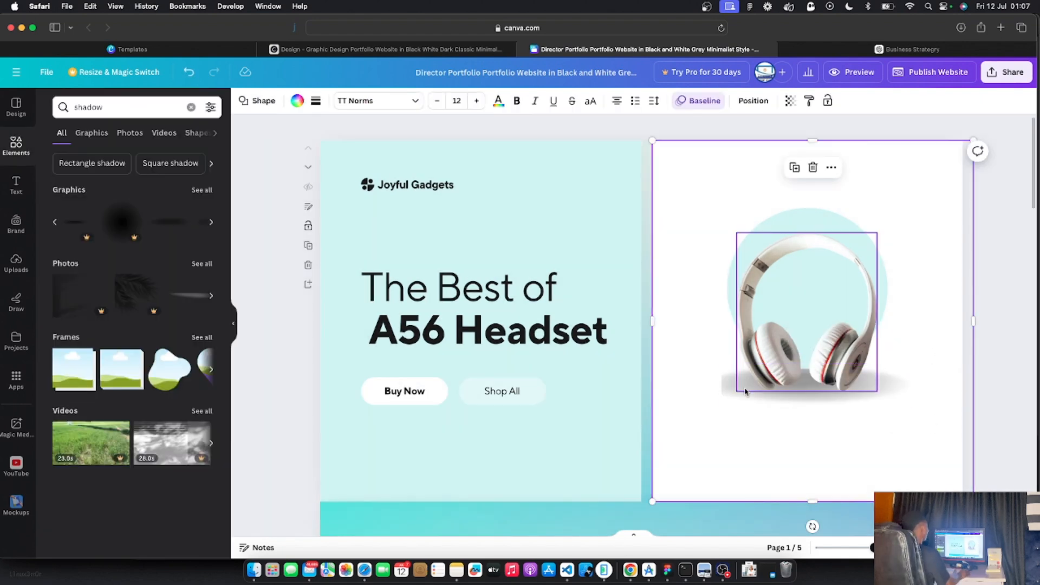
click(724, 391)
drag(724, 391, 709, 390)
Shift the white panel left until it meets the mint panel
click(754, 429)
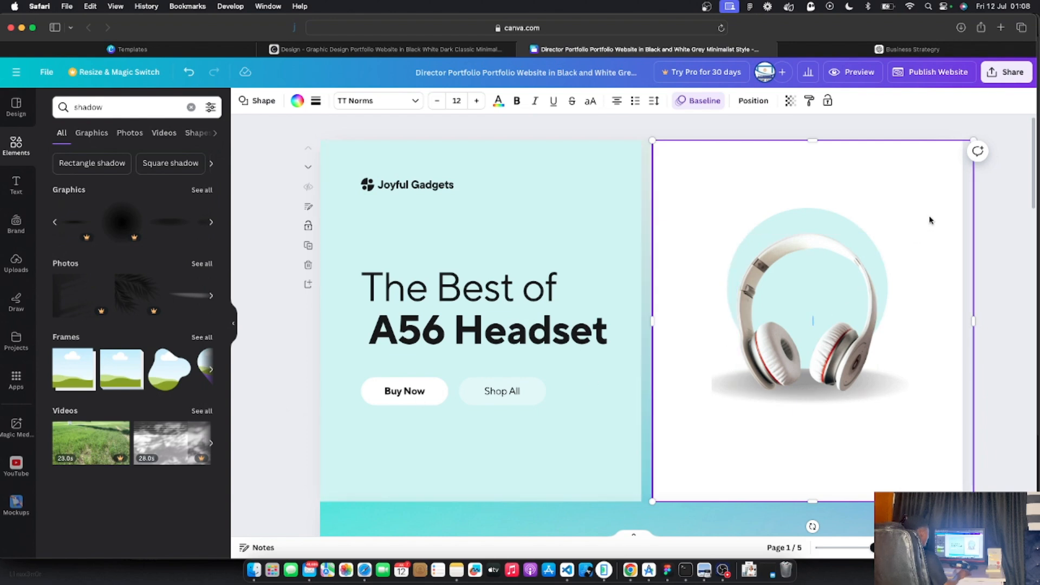
drag(929, 219, 923, 211)
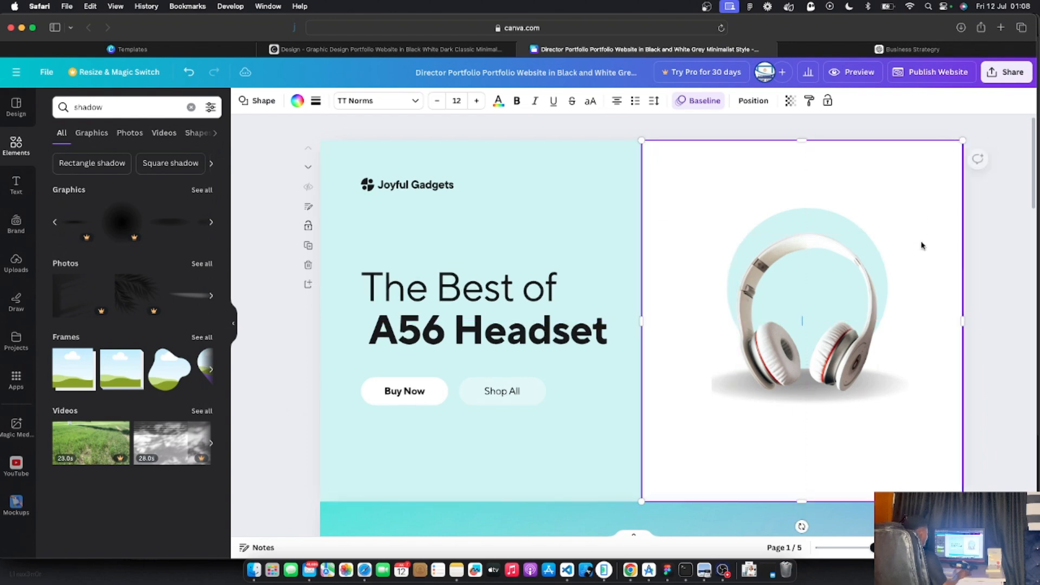
click(993, 310)
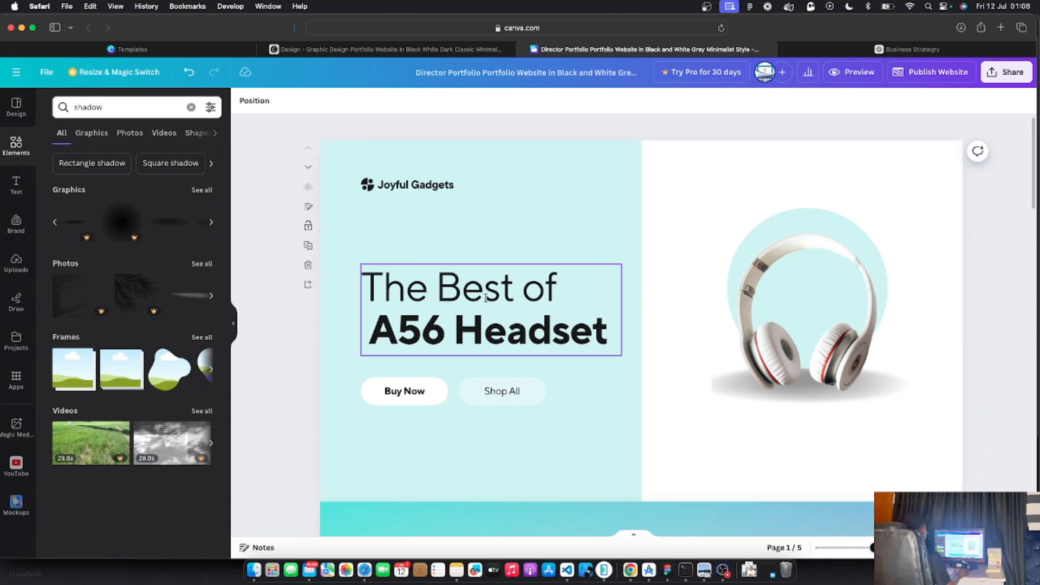
Title page 1 'Banner Section' in the page notes area
scroll(489, 323, down, 10)
scroll(521, 368, up, 10)
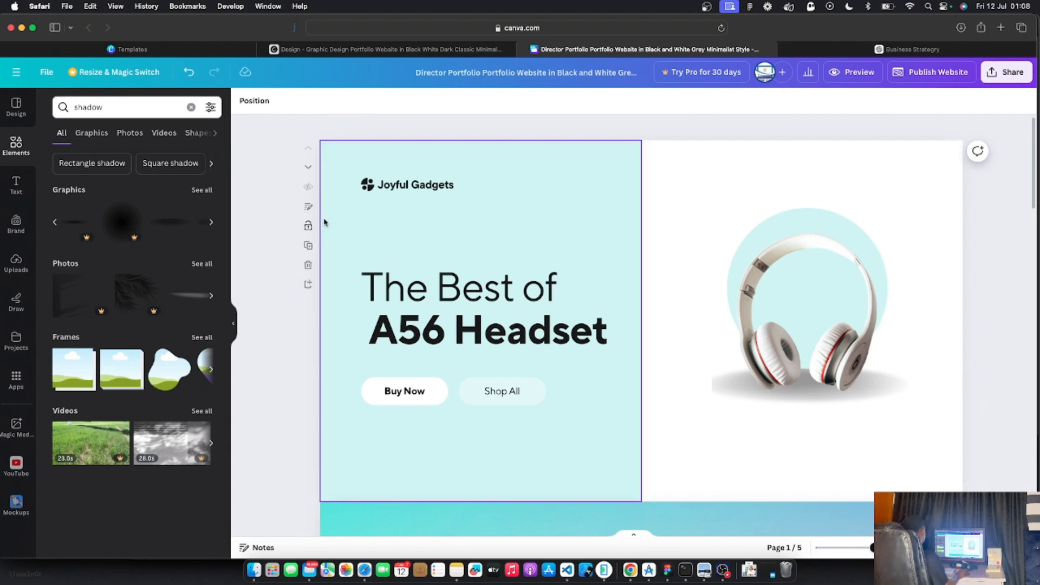
click(308, 207)
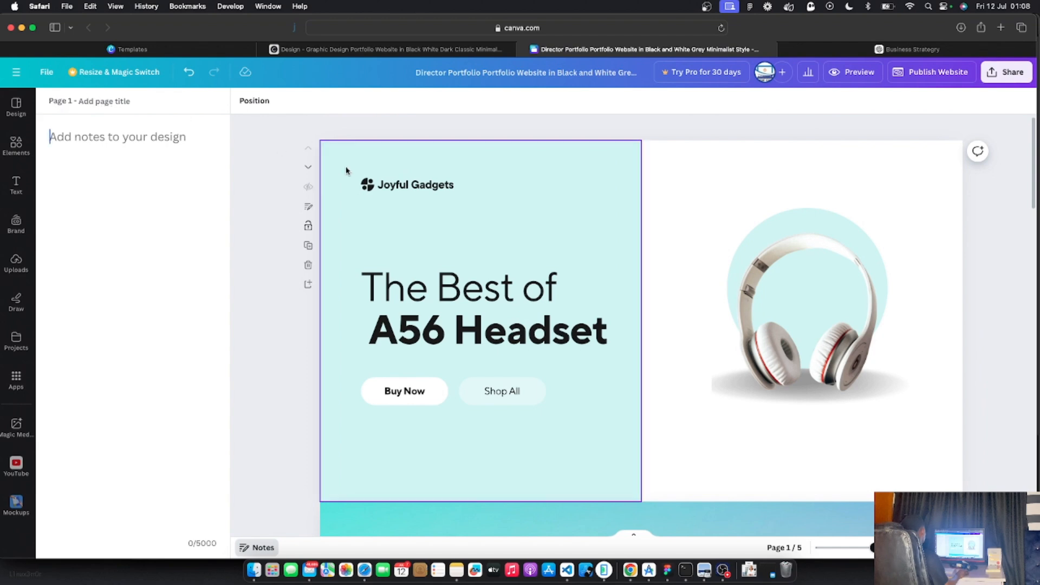
scroll(381, 203, down, 5)
scroll(475, 255, up, 5)
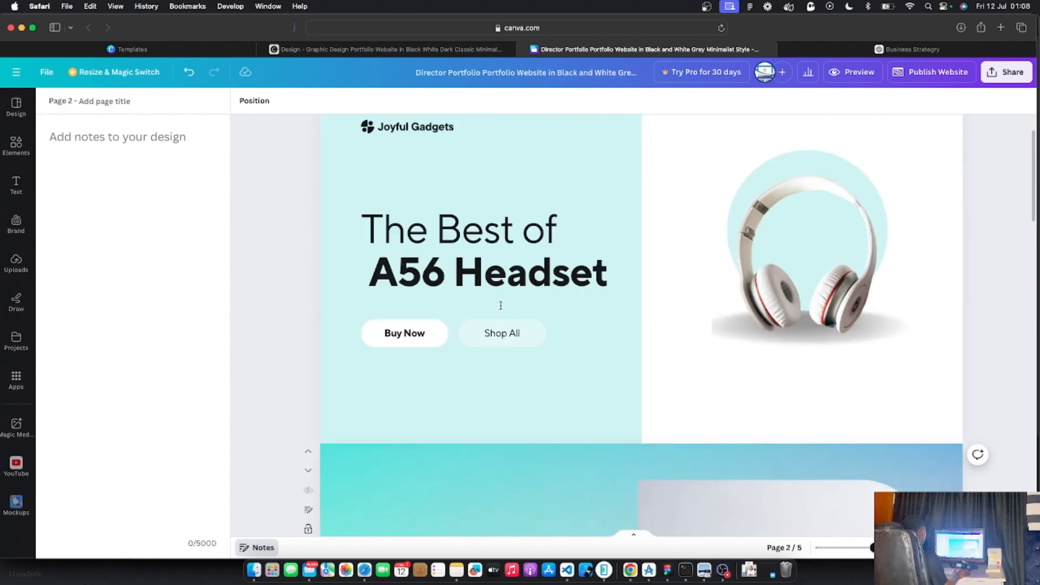
scroll(632, 344, down, 3)
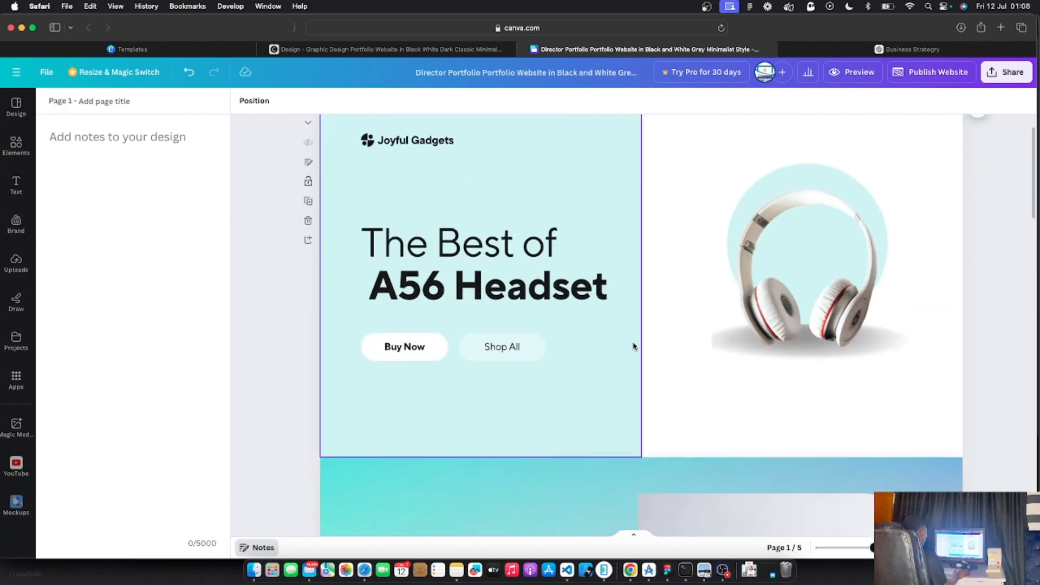
scroll(499, 262, down, 3)
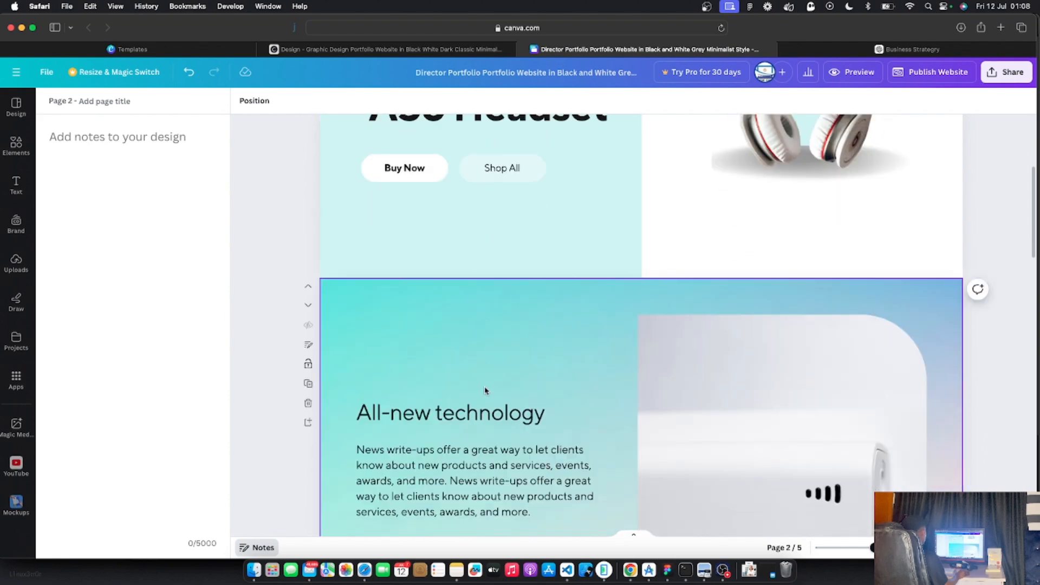
scroll(484, 390, down, 10)
scroll(491, 354, up, 10)
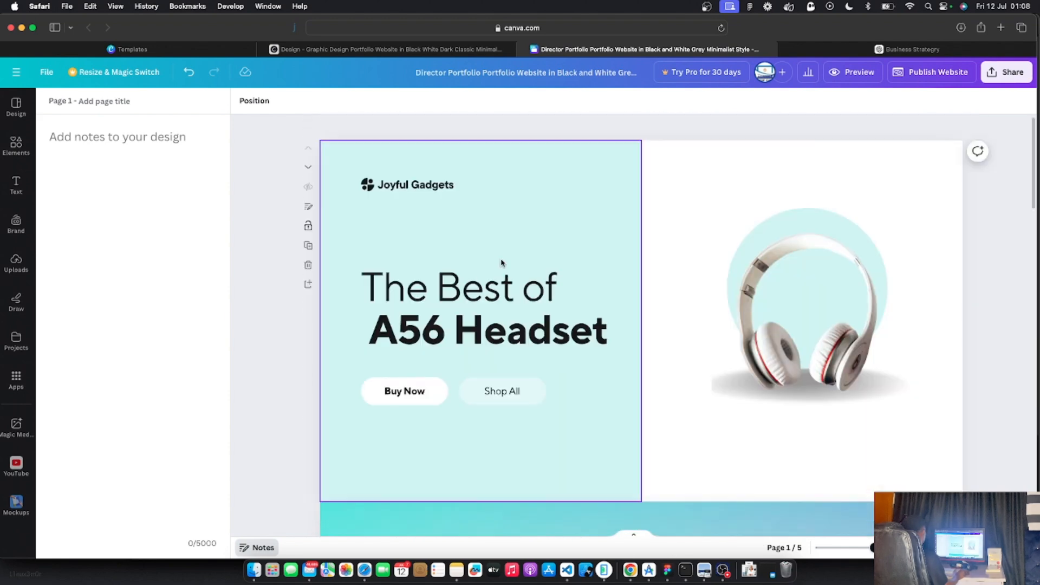
click(96, 104)
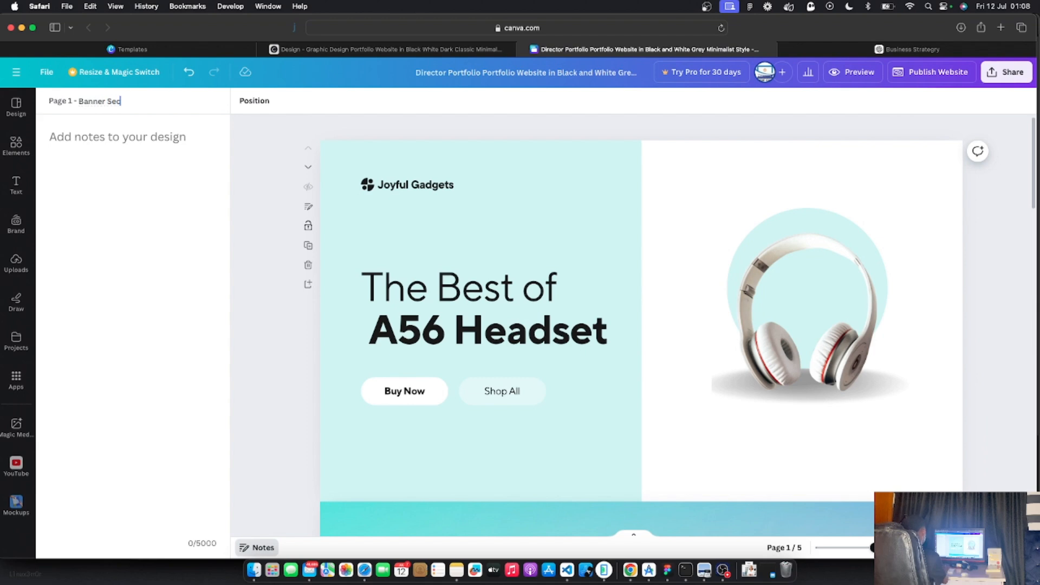
text(Banner Secion)
key(Return)
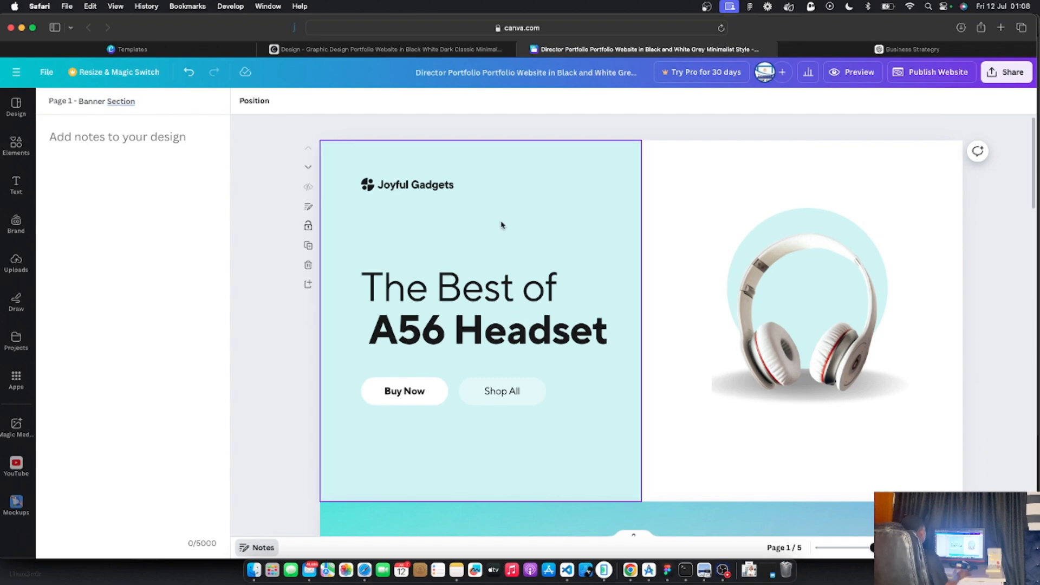
Title page 2, the All-new technology section, 'about us'
scroll(476, 260, down, 3)
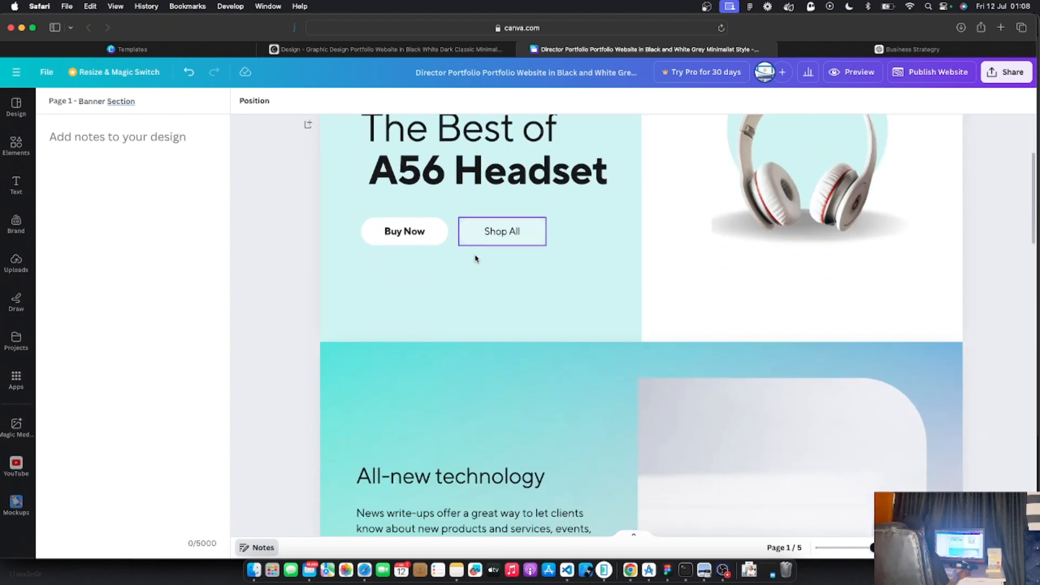
click(503, 389)
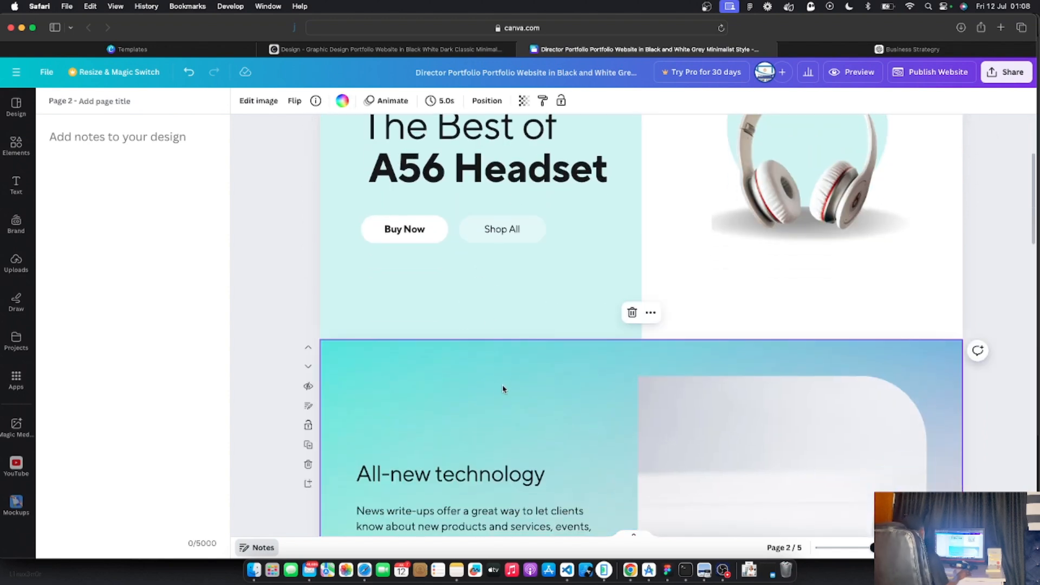
scroll(503, 389, down, 2)
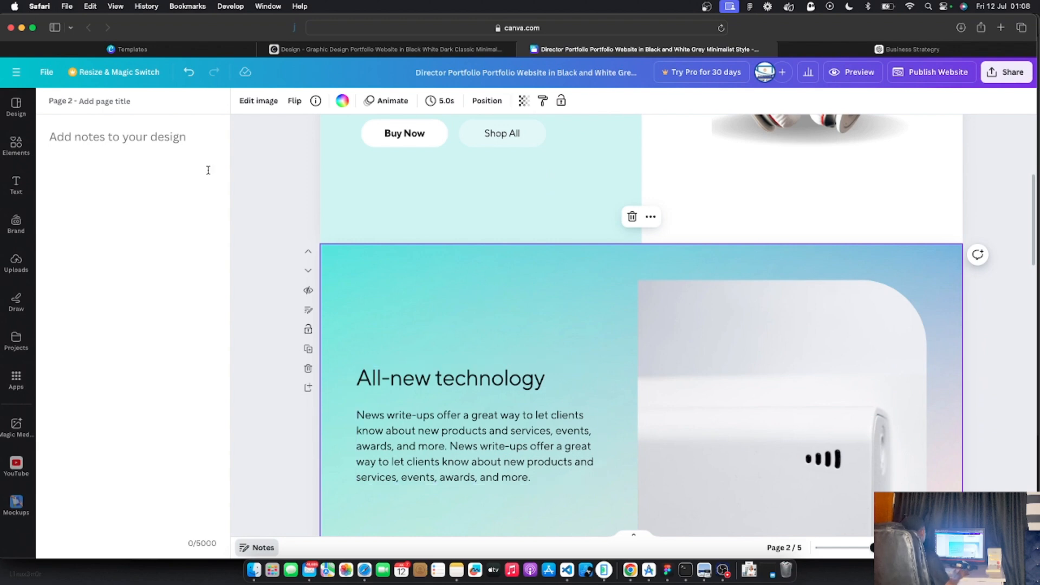
click(309, 312)
click(309, 313)
click(98, 102)
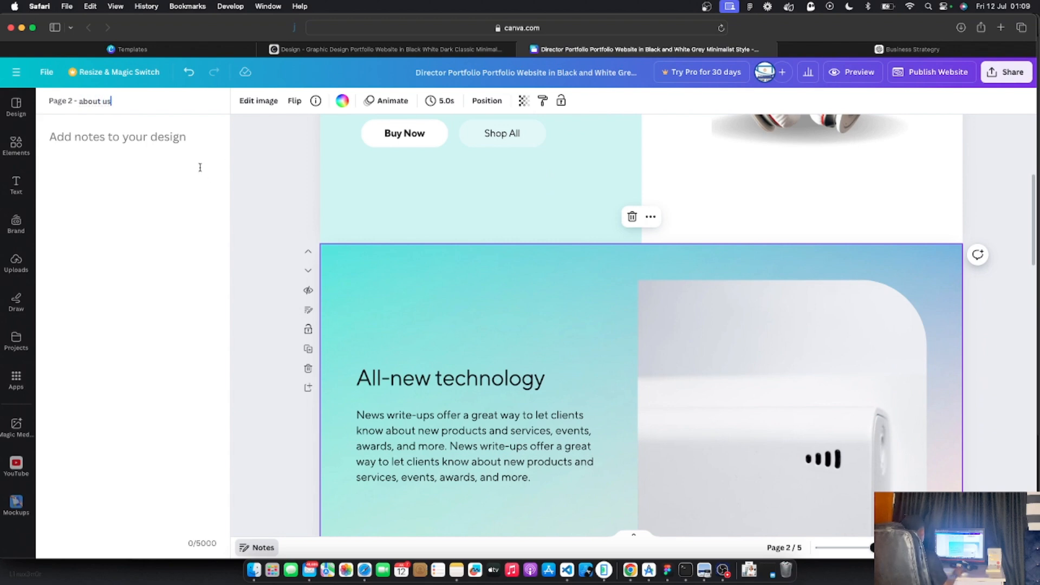
click(271, 208)
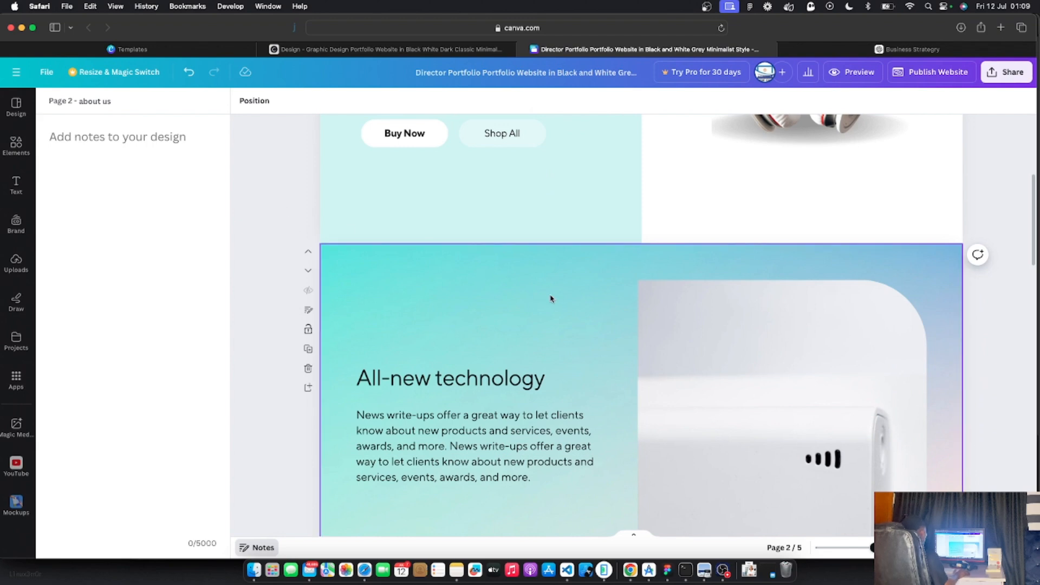
click(564, 287)
Search photos for 'gadget' and swap the white product picture for a phone-and-earbuds photo
click(819, 389)
double_click(818, 388)
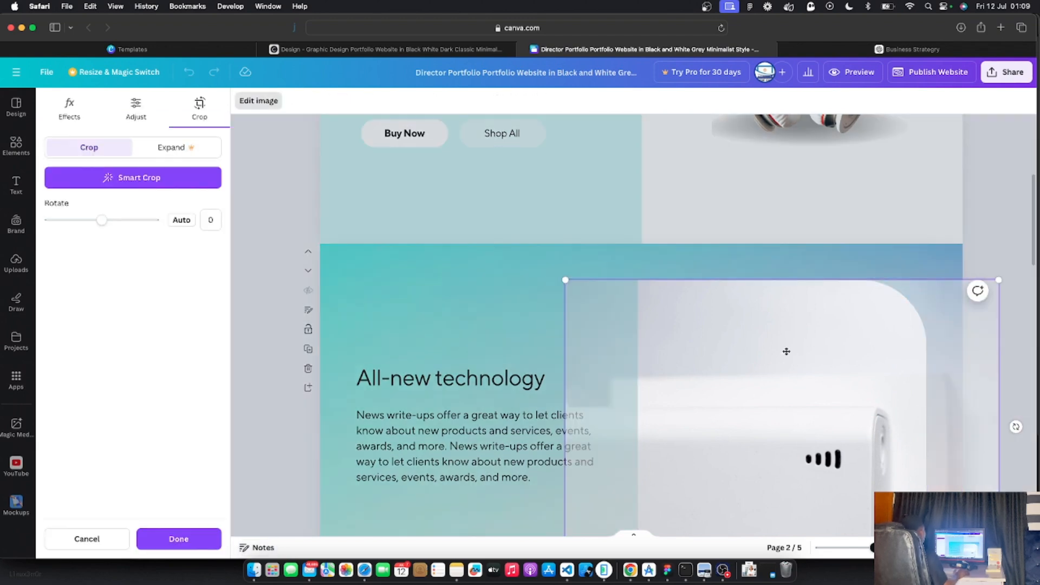
click(540, 306)
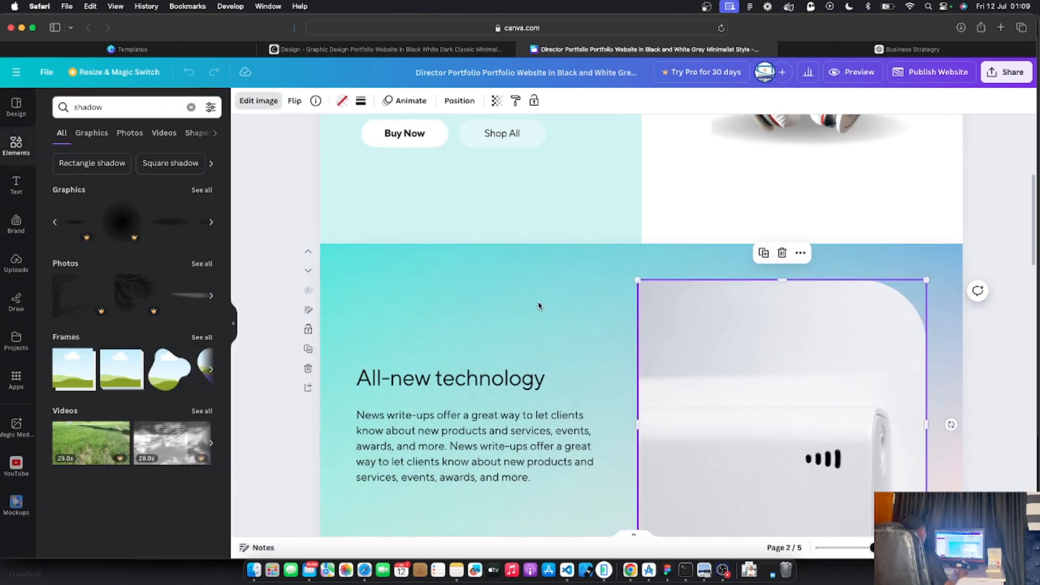
double_click(479, 304)
click(242, 296)
click(769, 385)
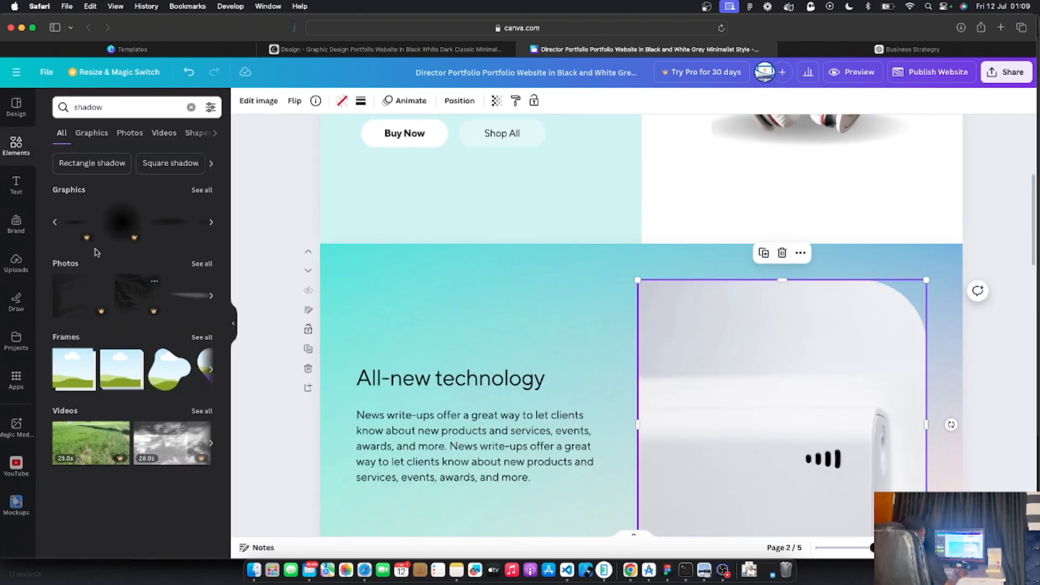
double_click(90, 108)
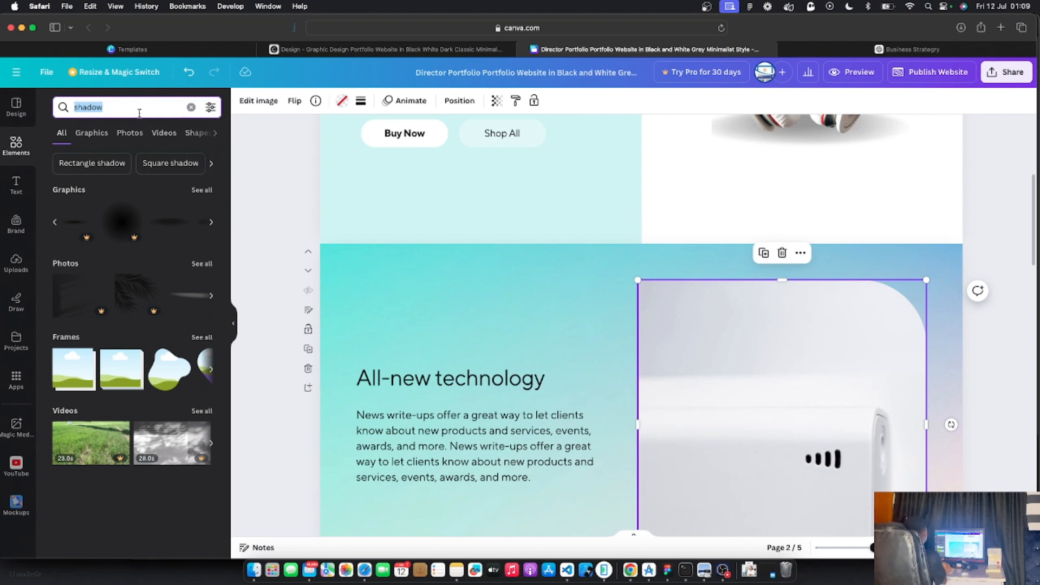
text(gadget)
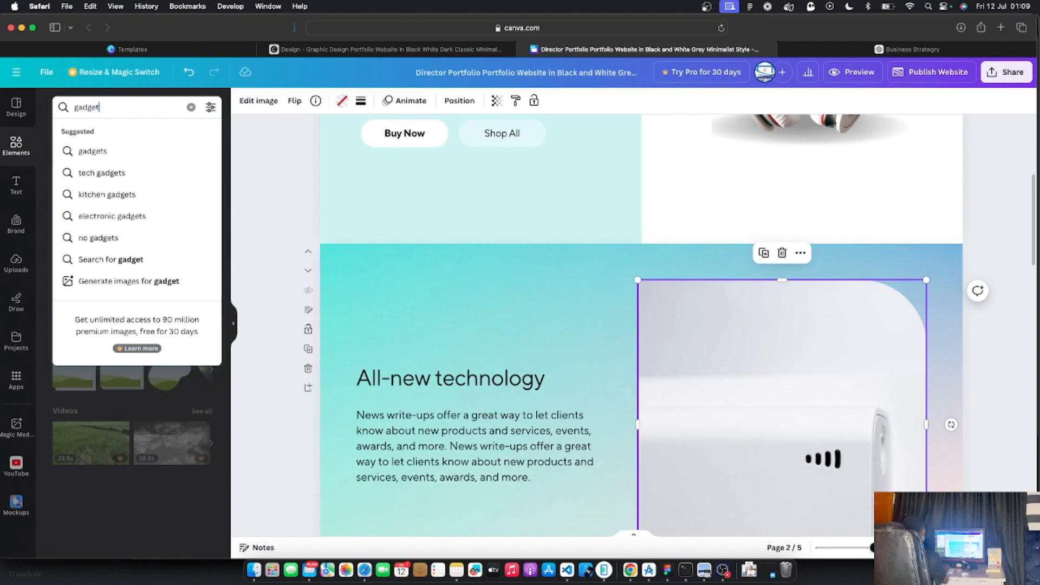
key(Return)
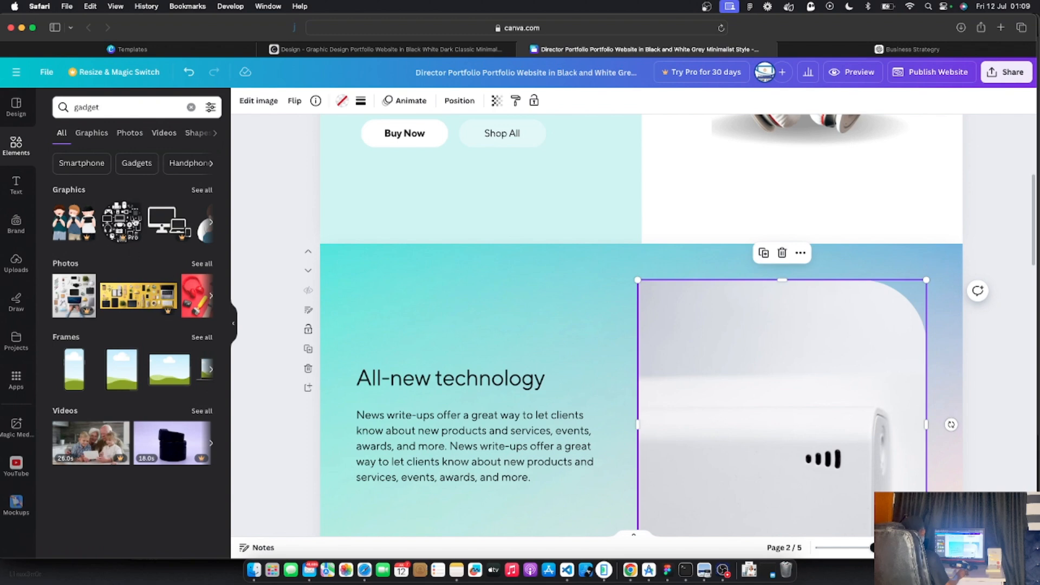
click(130, 132)
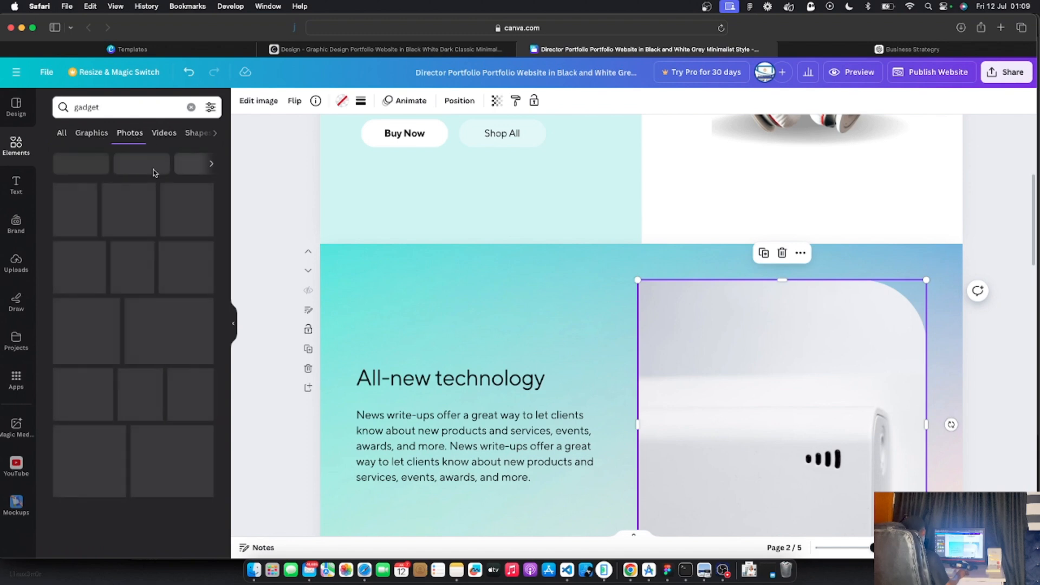
scroll(141, 277, down, 1)
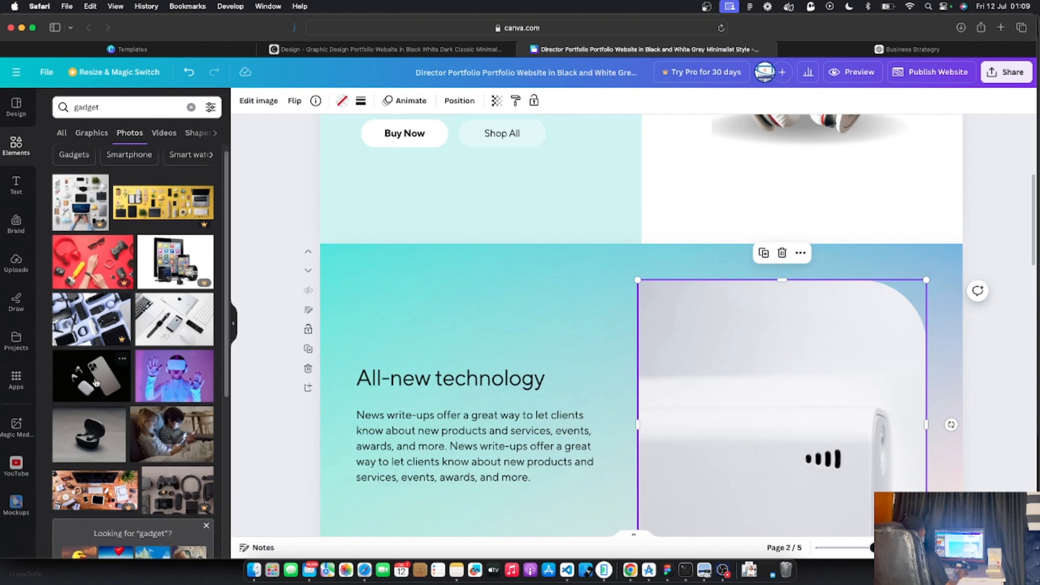
click(84, 378)
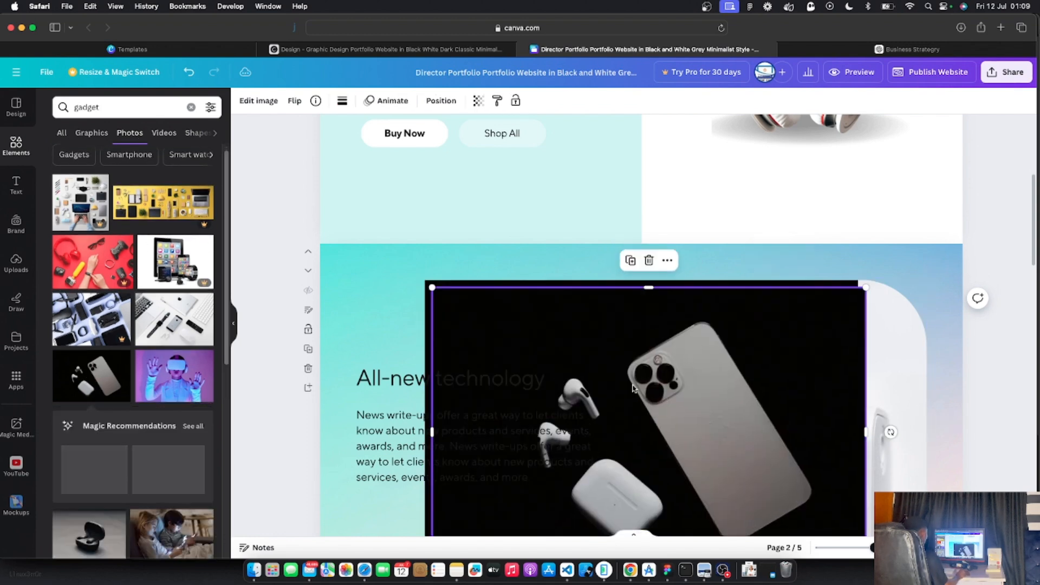
Place the phone-and-earbuds photo in the picture area, undoing a stray shape move and deleting the extra copy
drag(629, 382, 815, 397)
scroll(580, 232, up, 5)
click(580, 233)
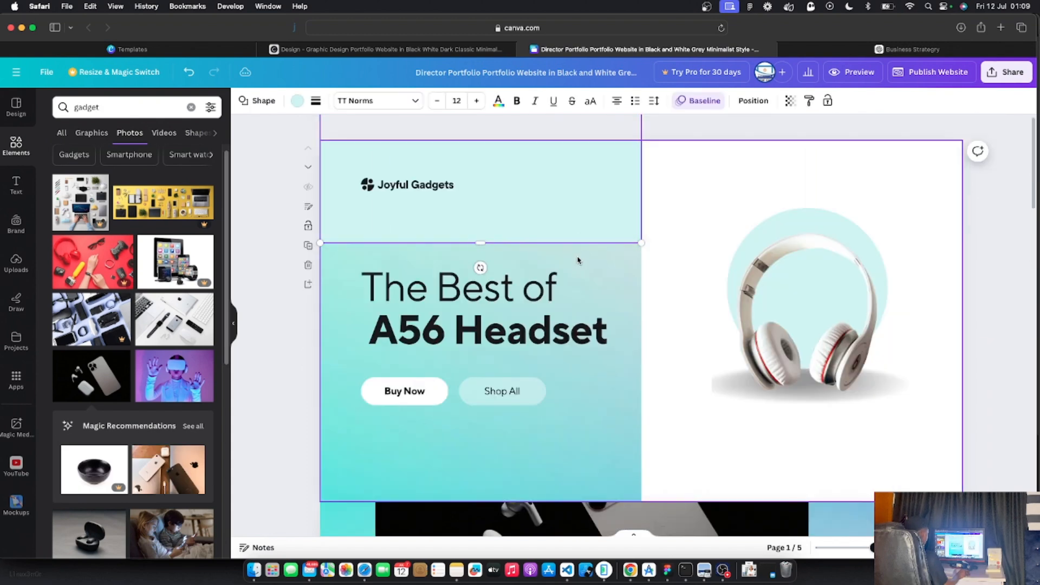
key(super+z)
key(super+z)
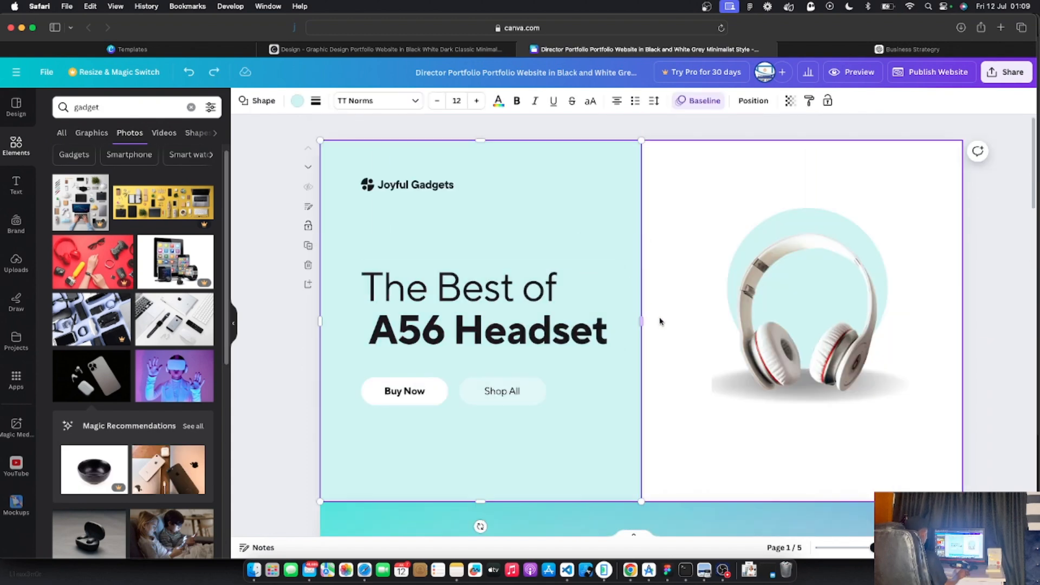
scroll(660, 323, down, 4)
click(665, 401)
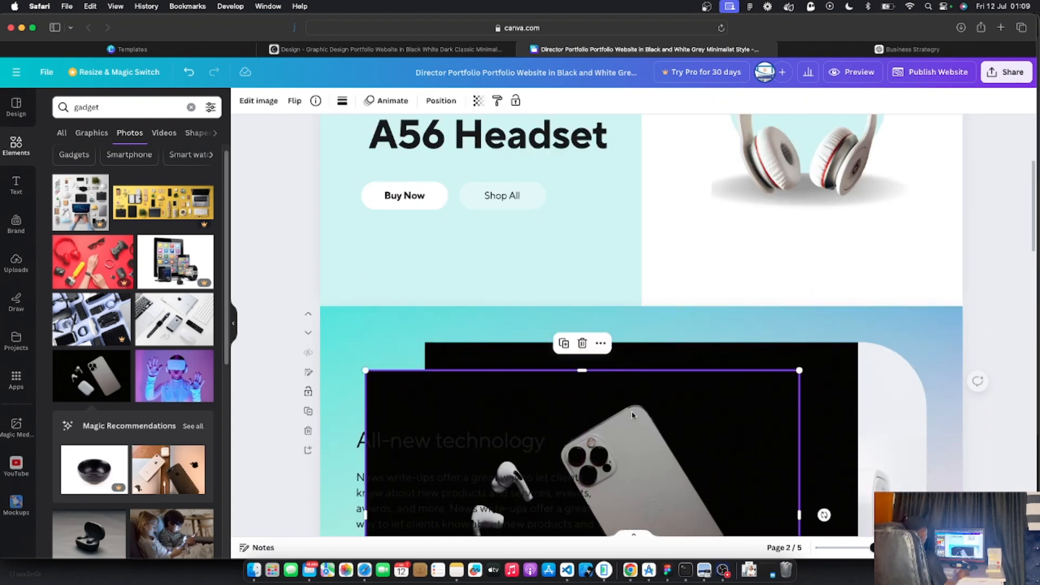
key(Delete)
drag(720, 408, 775, 411)
scroll(789, 410, down, 5)
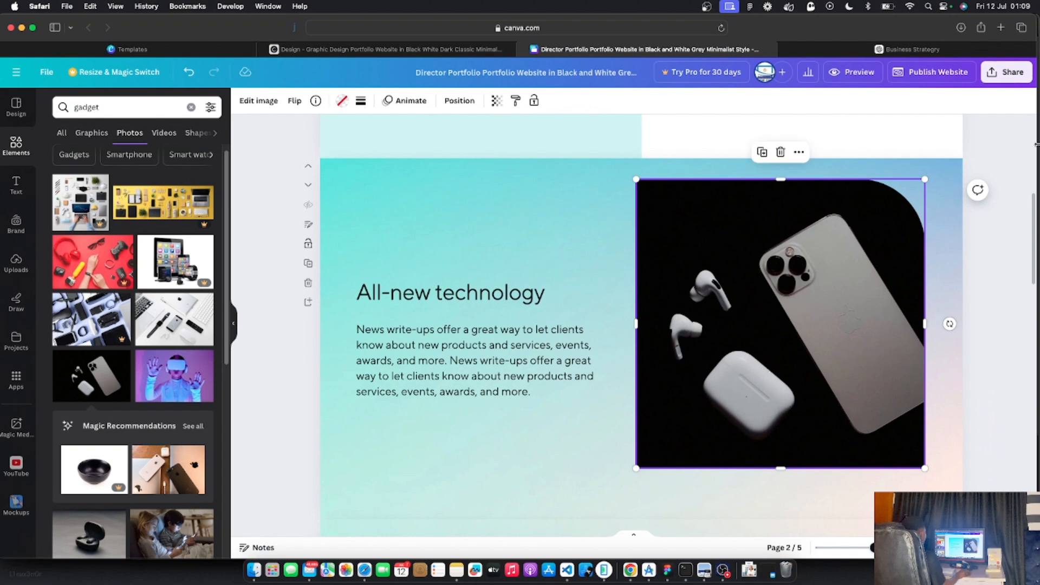
click(990, 228)
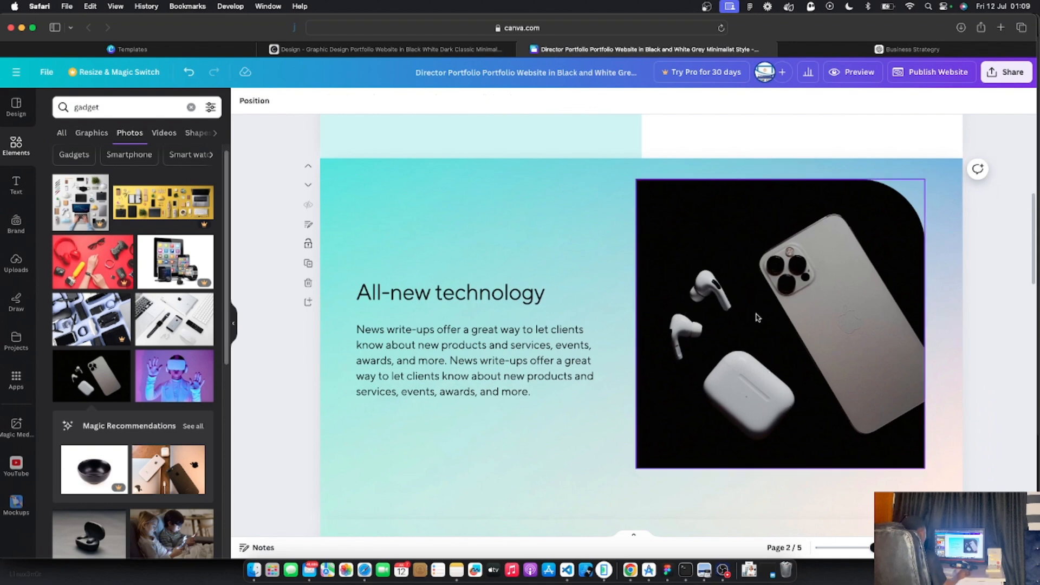
Shrink the phone-and-earbuds photo to about 527 × 527 and nudge it slightly lower
scroll(757, 319, down, 2)
scroll(759, 321, up, 5)
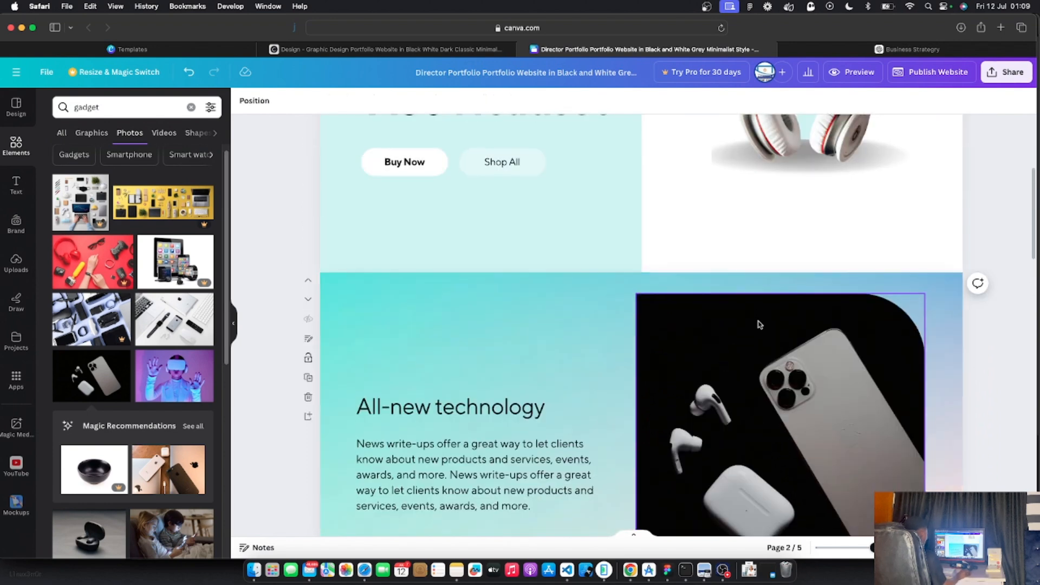
scroll(757, 324, down, 4)
click(758, 323)
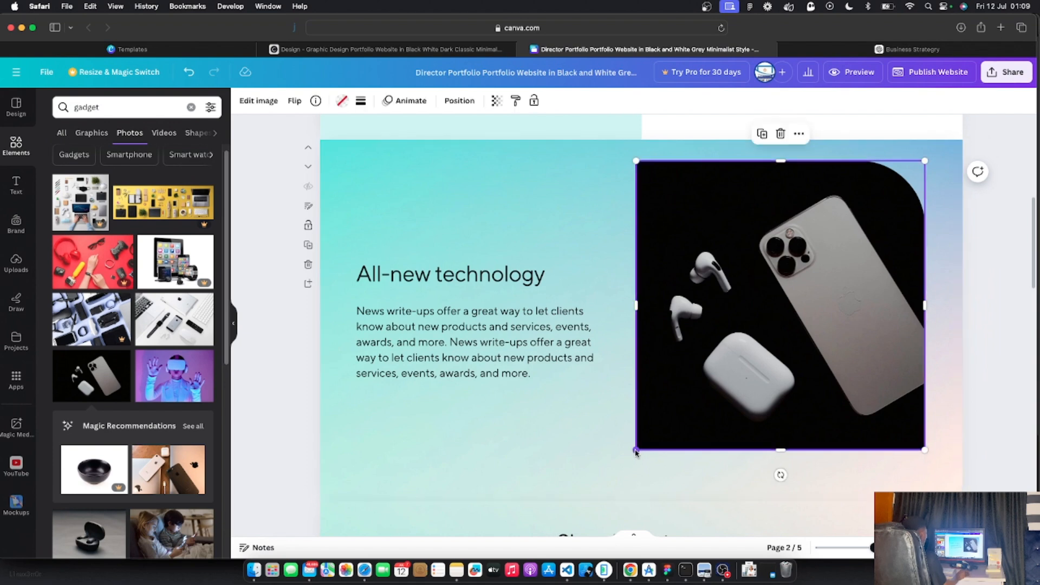
drag(636, 452, 692, 428)
drag(783, 334, 789, 362)
scroll(773, 351, down, 1)
scroll(773, 350, up, 3)
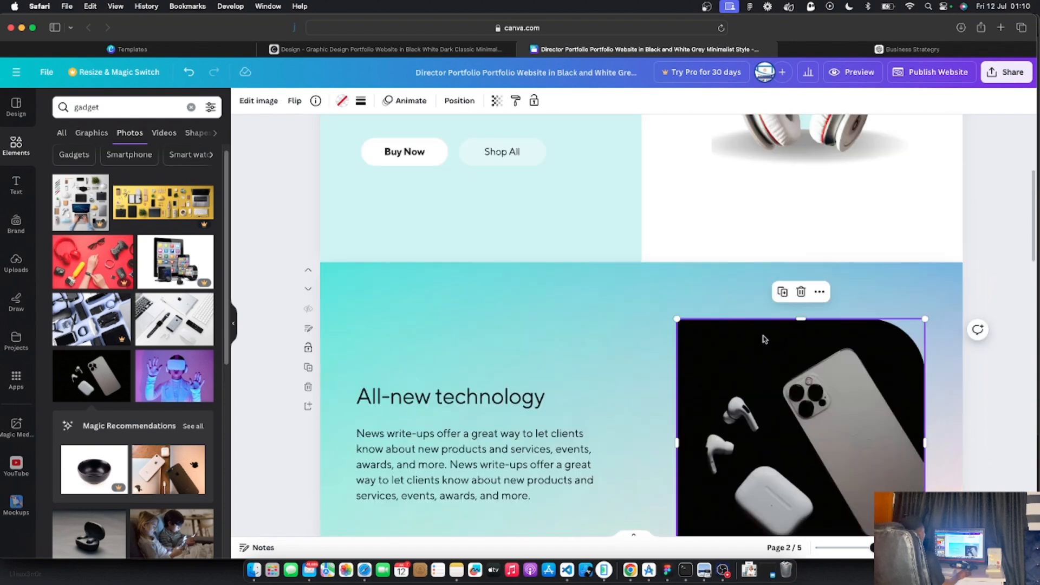
click(536, 401)
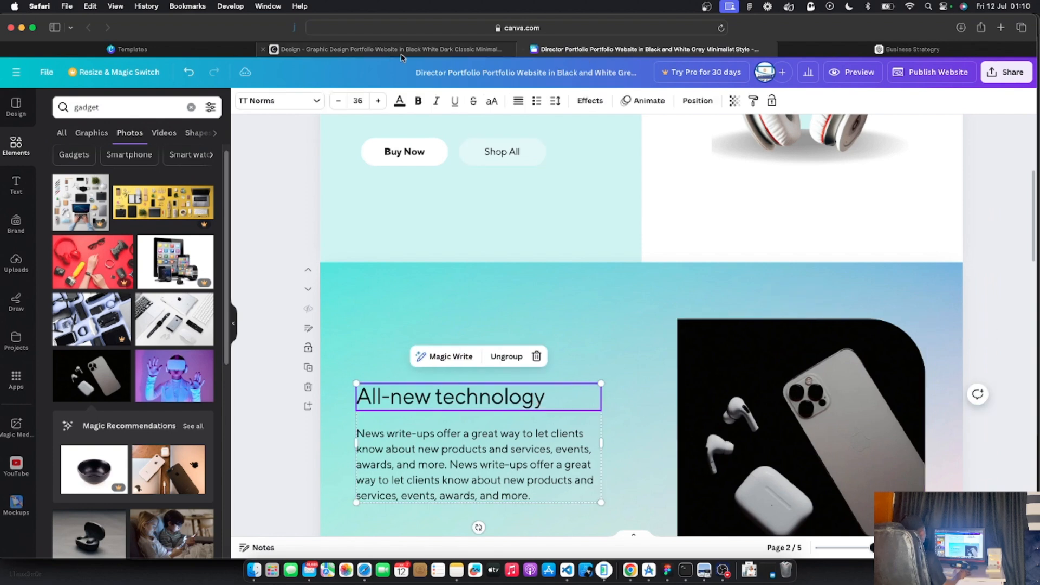
click(357, 50)
scroll(521, 239, down, 3)
scroll(520, 249, down, 5)
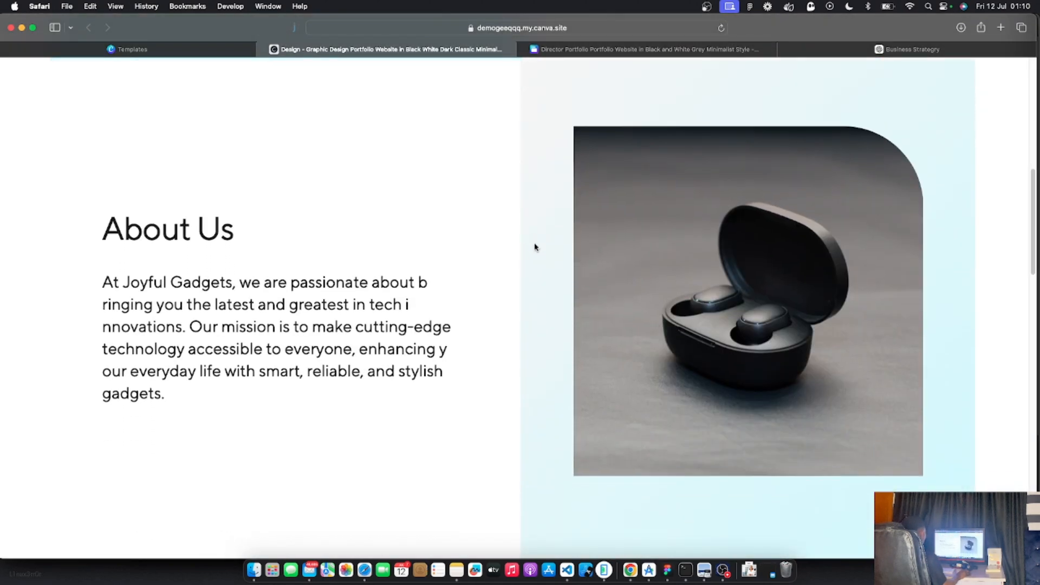
scroll(534, 243, up, 2)
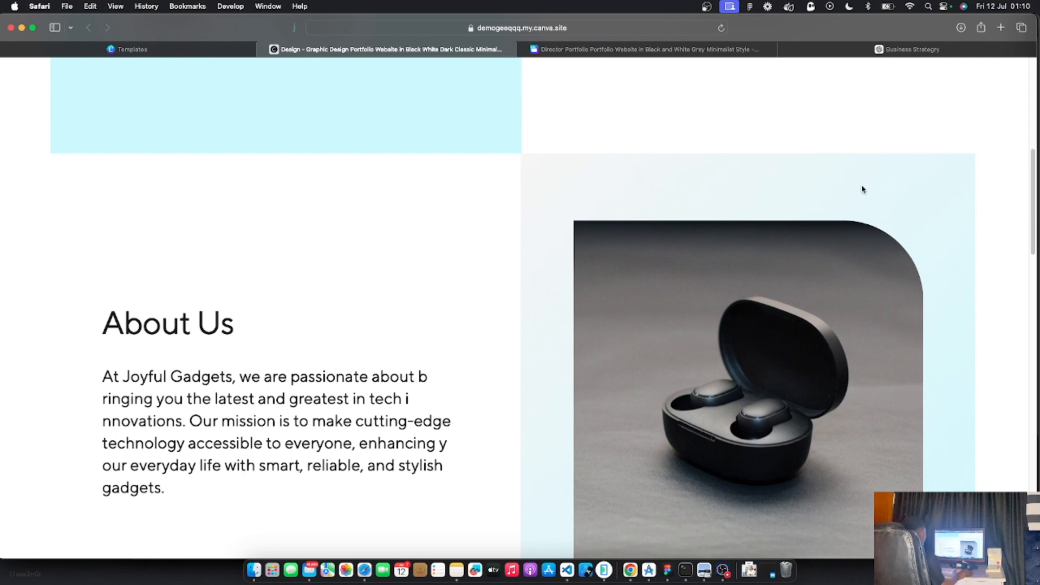
scroll(509, 275, down, 3)
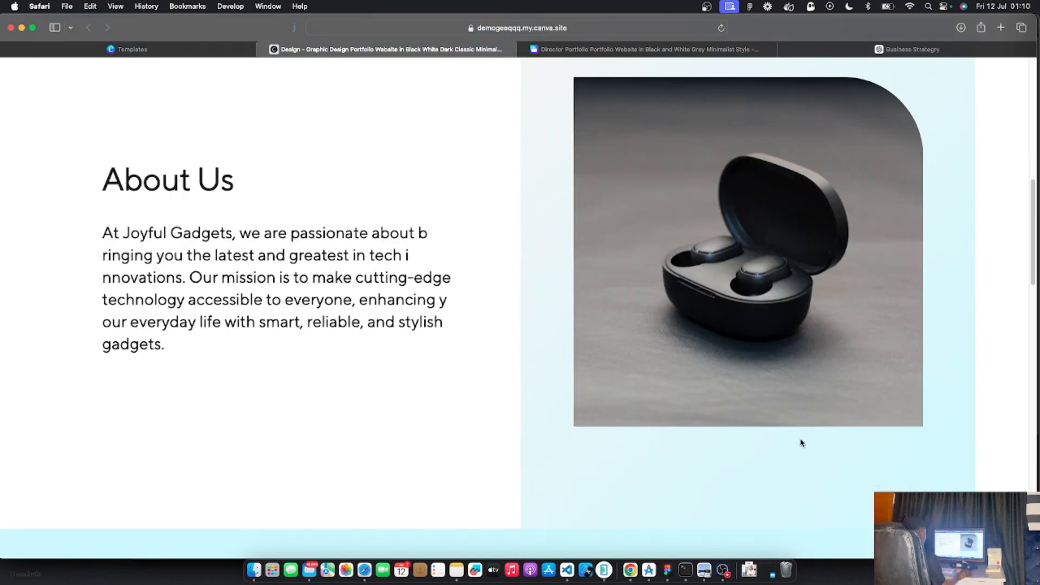
scroll(538, 302, up, 1)
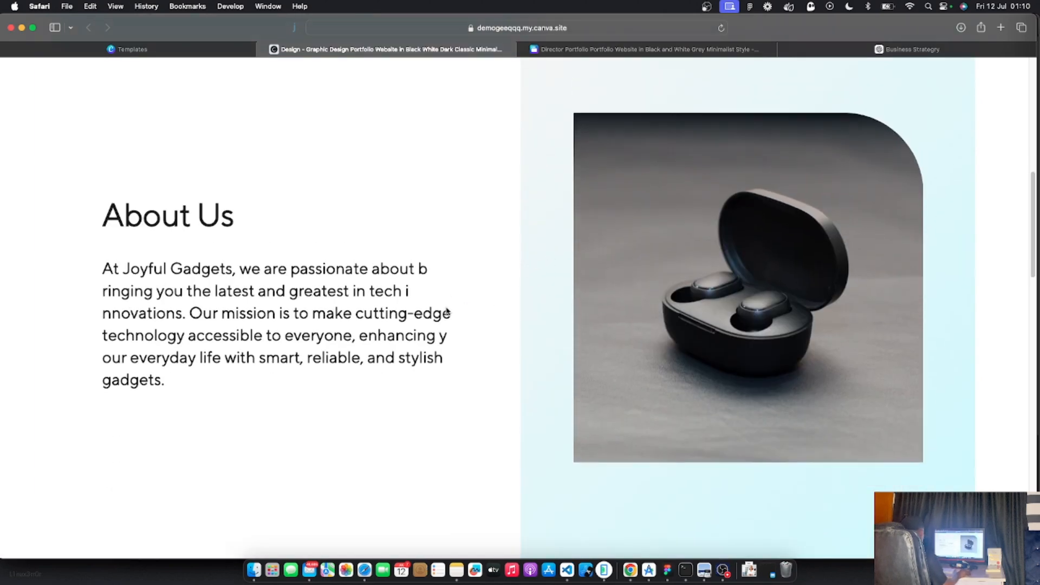
click(623, 49)
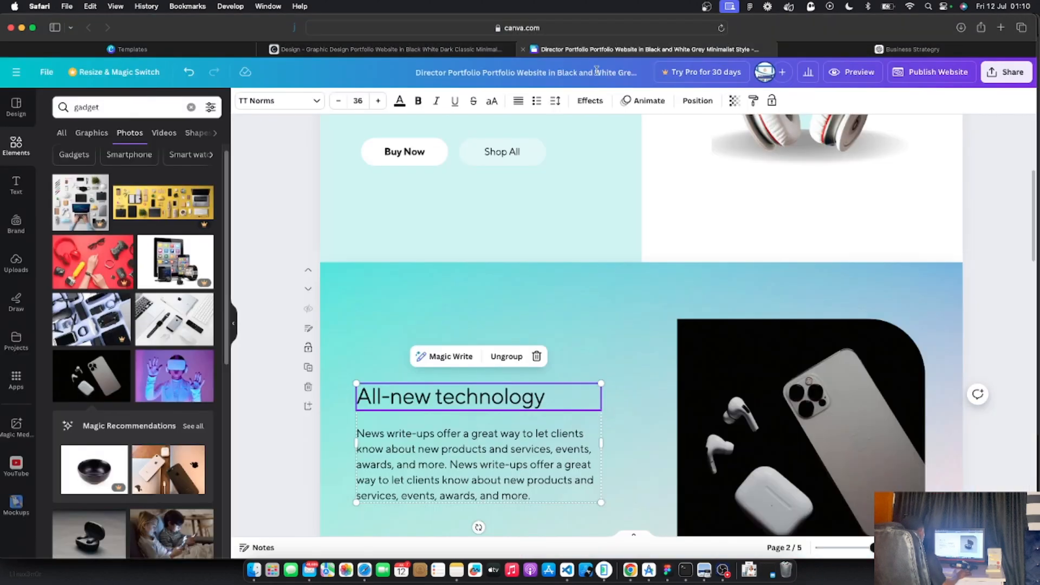
Add a square shape and stretch it to about 683 × 768 over the section's left text half
scroll(561, 319, down, 1)
scroll(563, 319, down, 2)
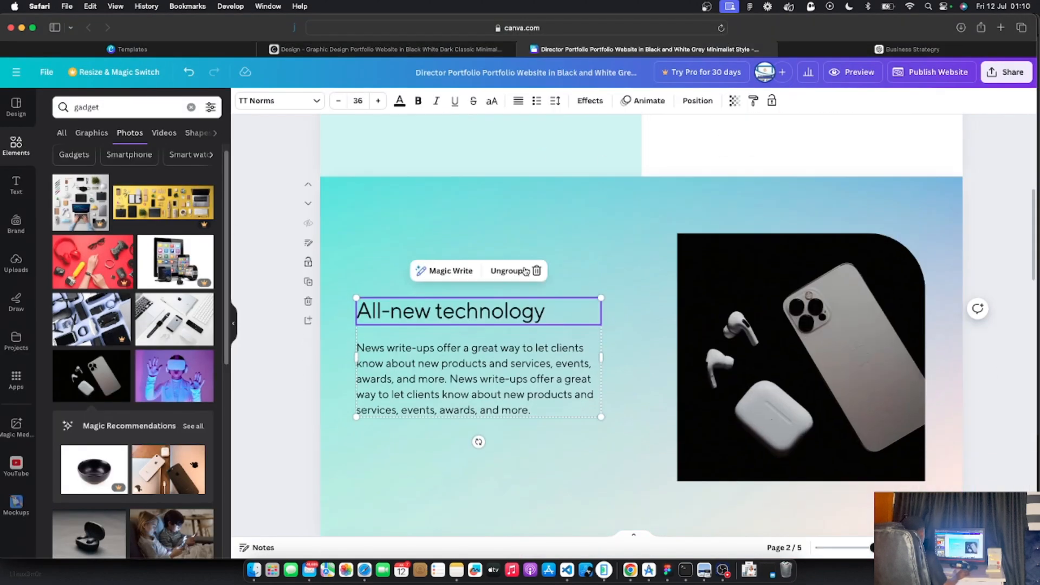
scroll(528, 273, down, 2)
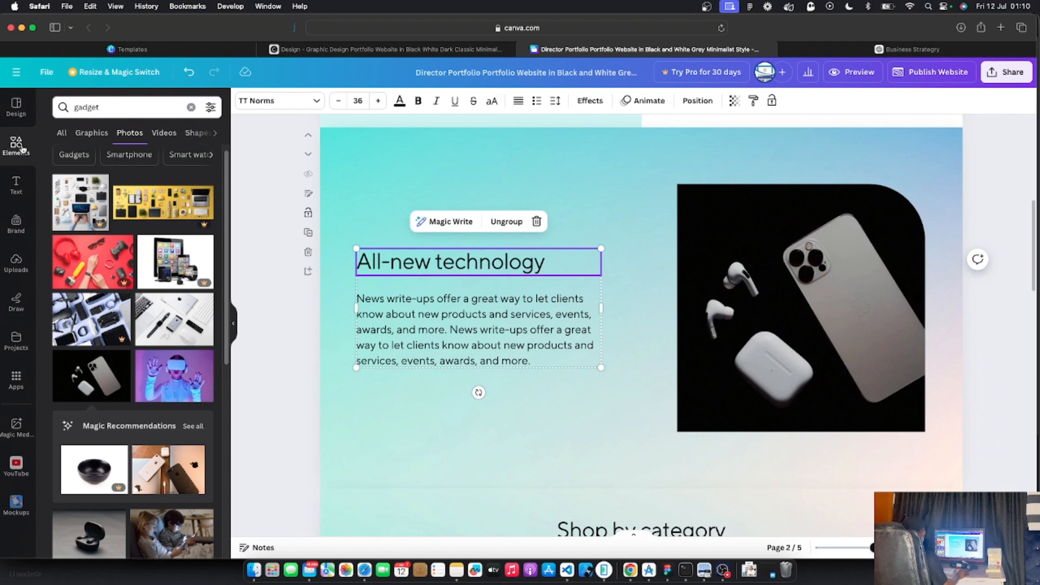
click(61, 135)
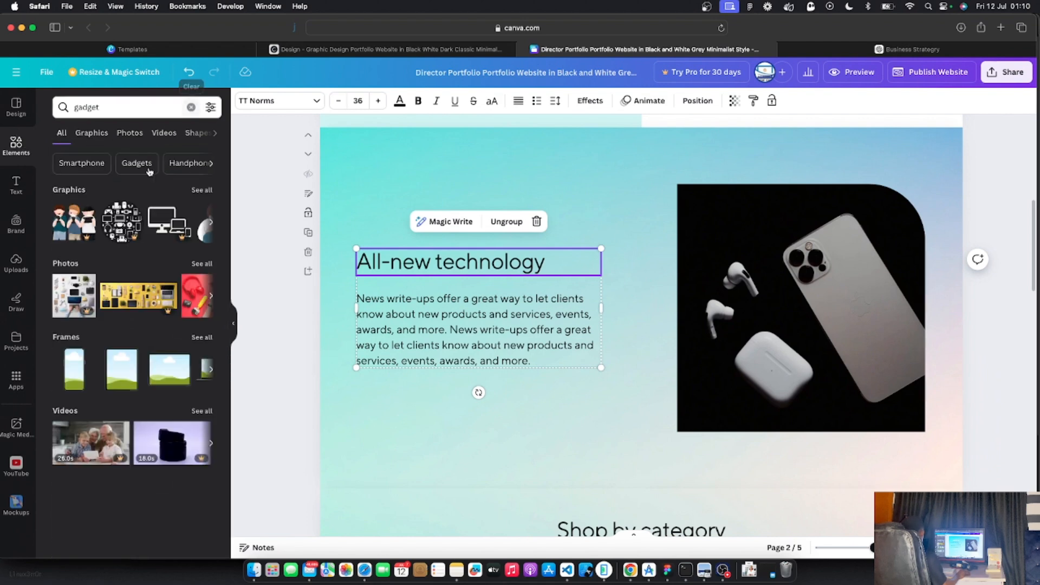
click(192, 107)
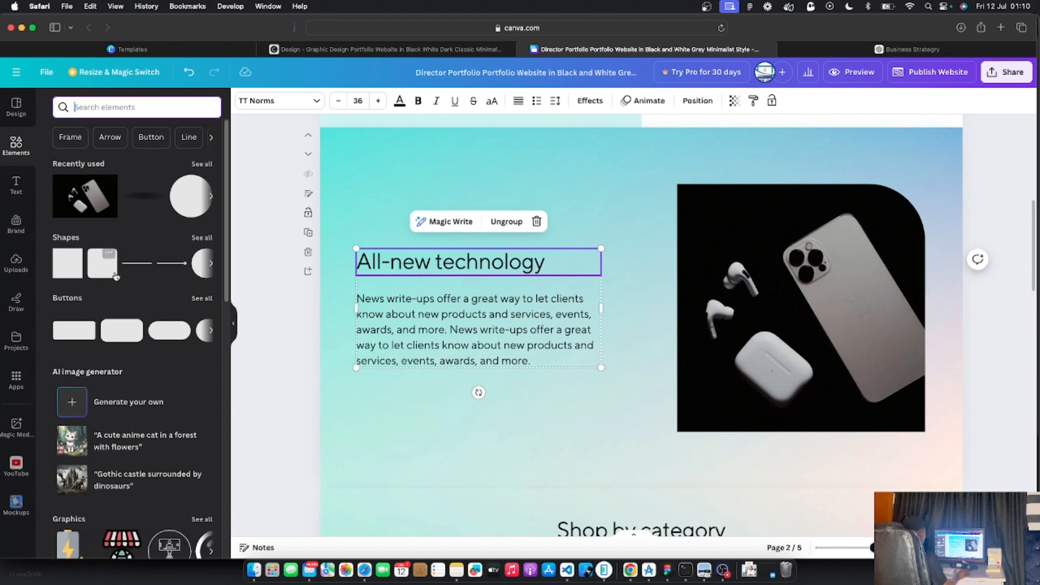
click(63, 273)
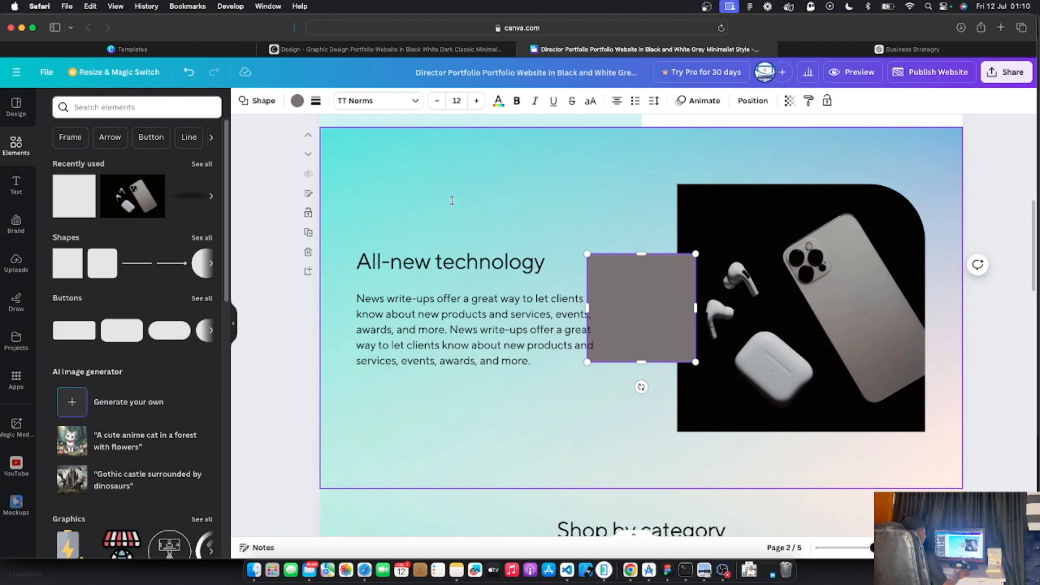
drag(628, 287, 363, 163)
drag(429, 235, 641, 488)
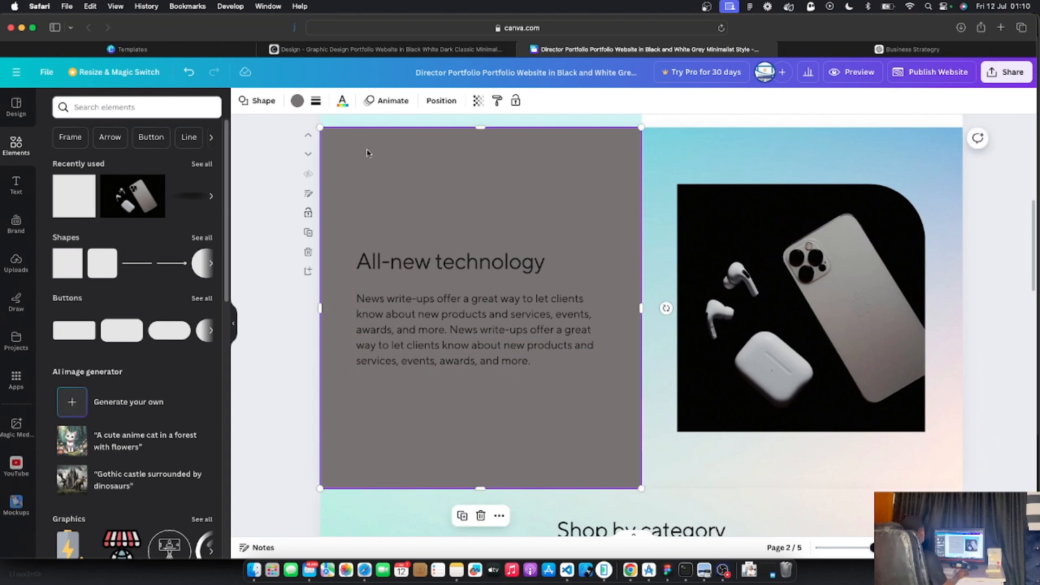
Fill the new rectangle with white from Document colors, making a plain white panel behind the text
click(299, 101)
click(25, 150)
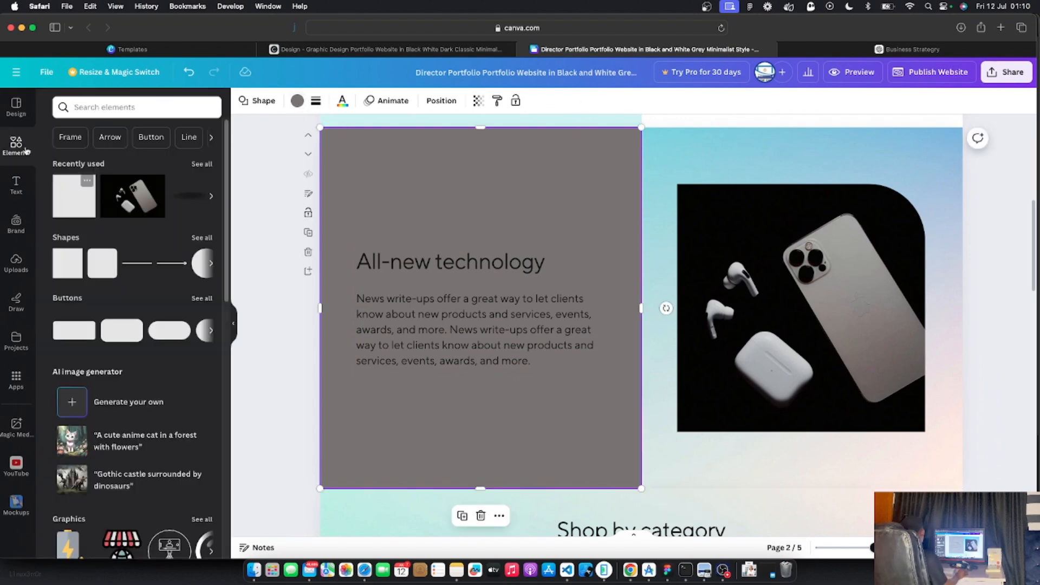
click(298, 102)
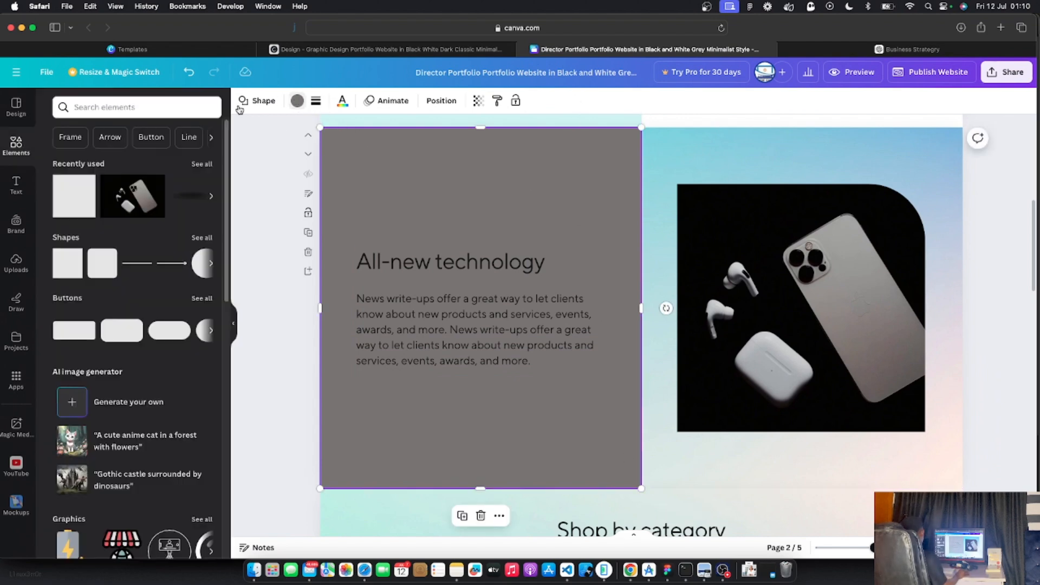
click(298, 102)
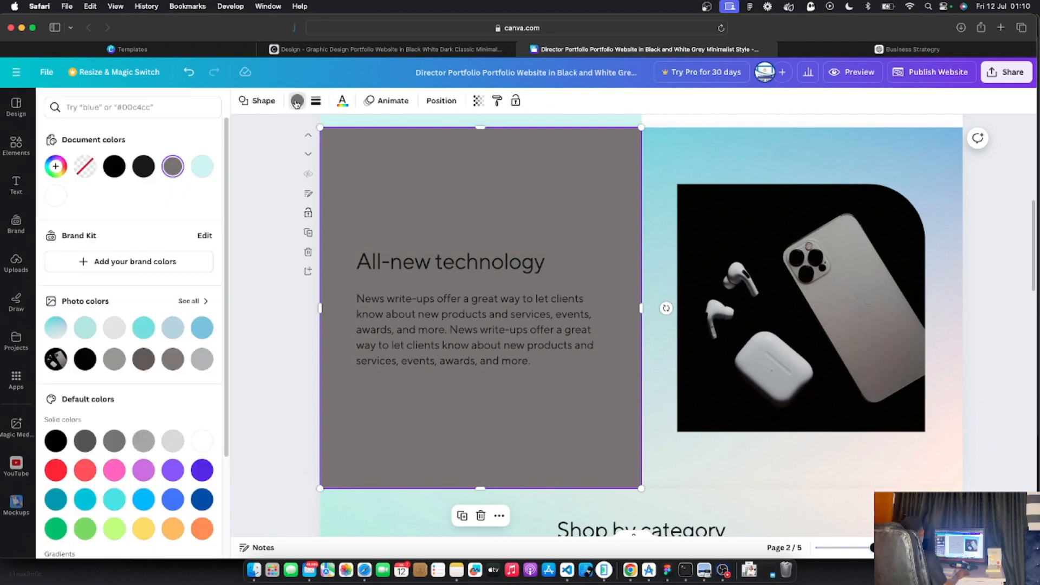
click(58, 197)
click(269, 281)
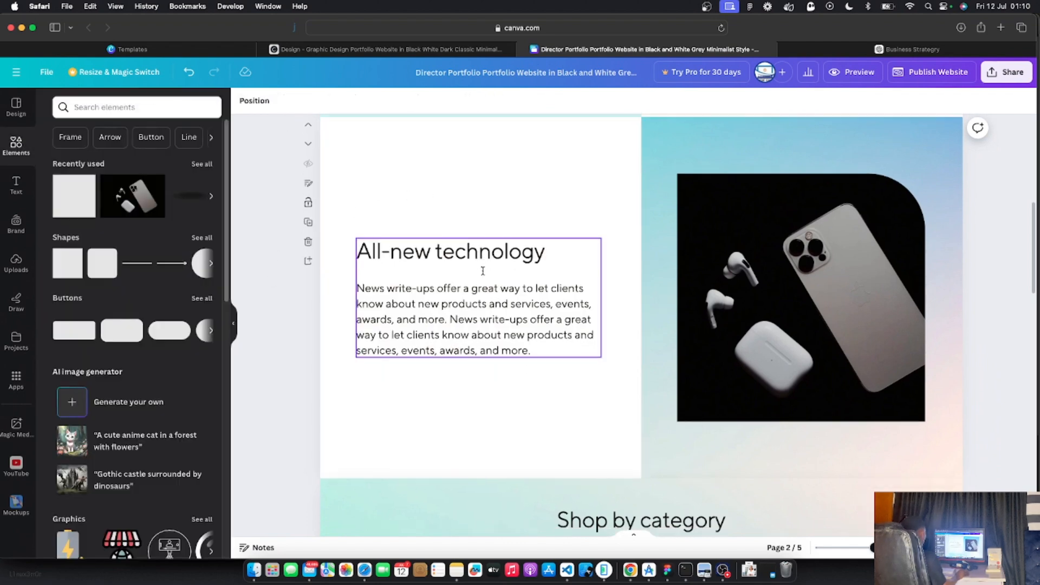
scroll(480, 271, up, 5)
scroll(482, 271, down, 3)
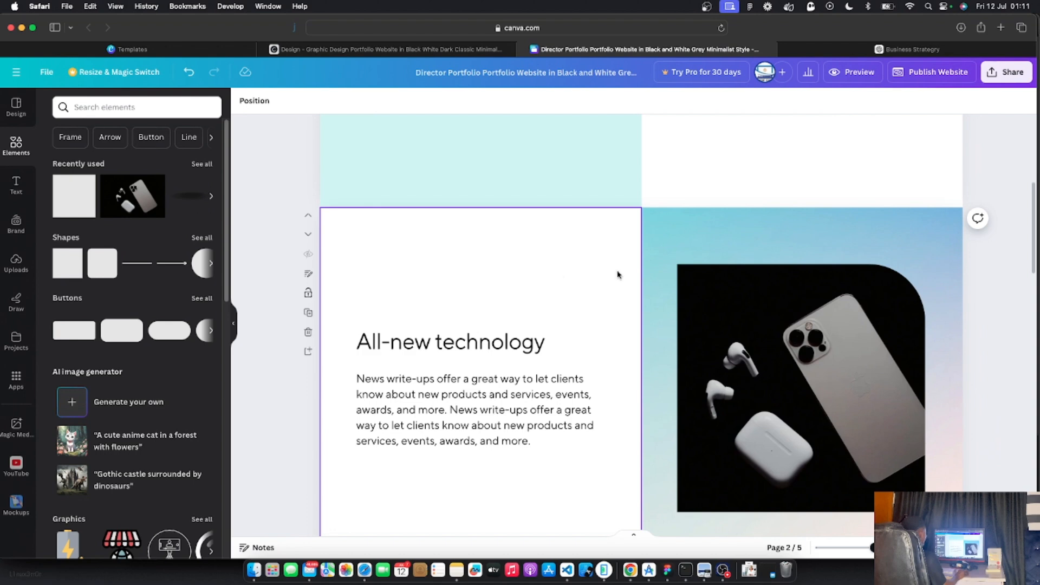
scroll(617, 274, down, 3)
scroll(784, 389, up, 2)
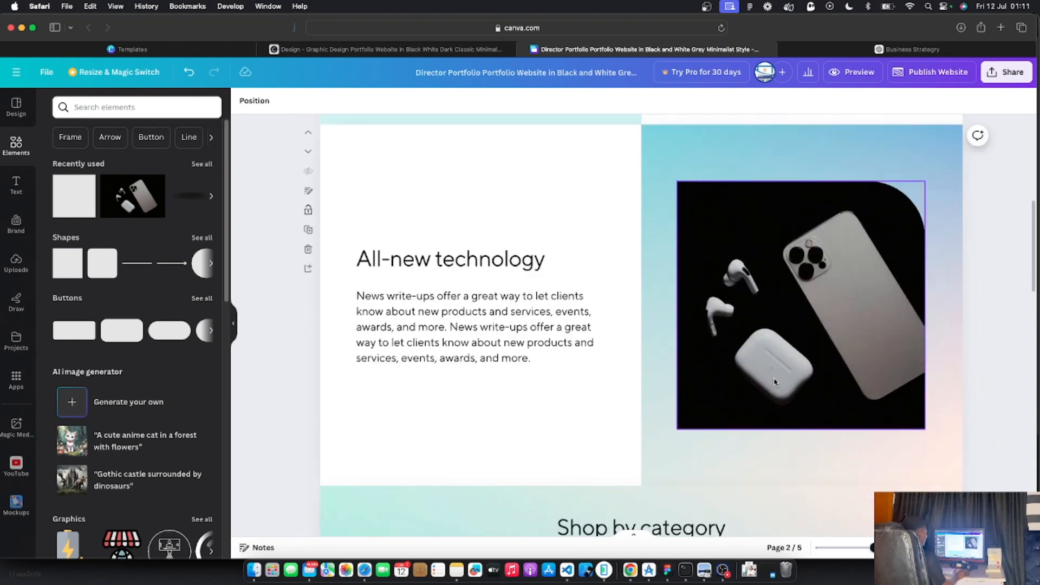
click(879, 178)
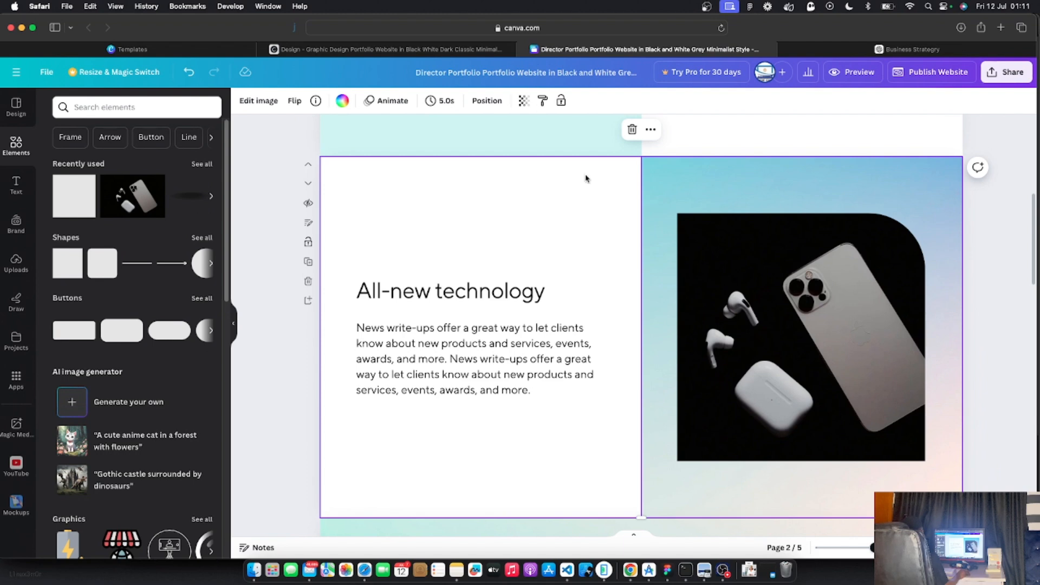
Set the background behind the photo to light teal #d1f4f3 and switch it to a gradient
click(343, 103)
click(109, 169)
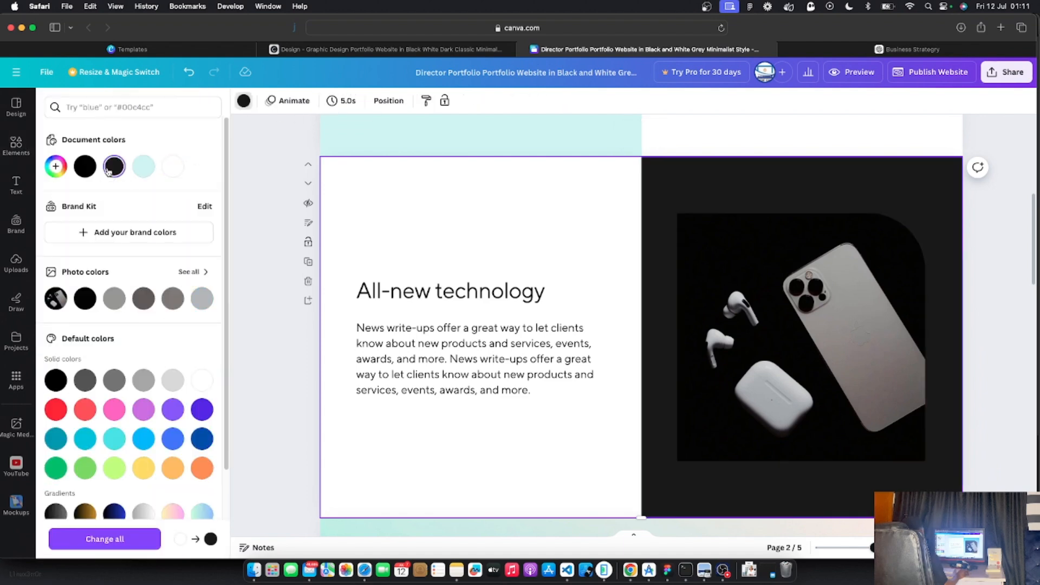
click(109, 169)
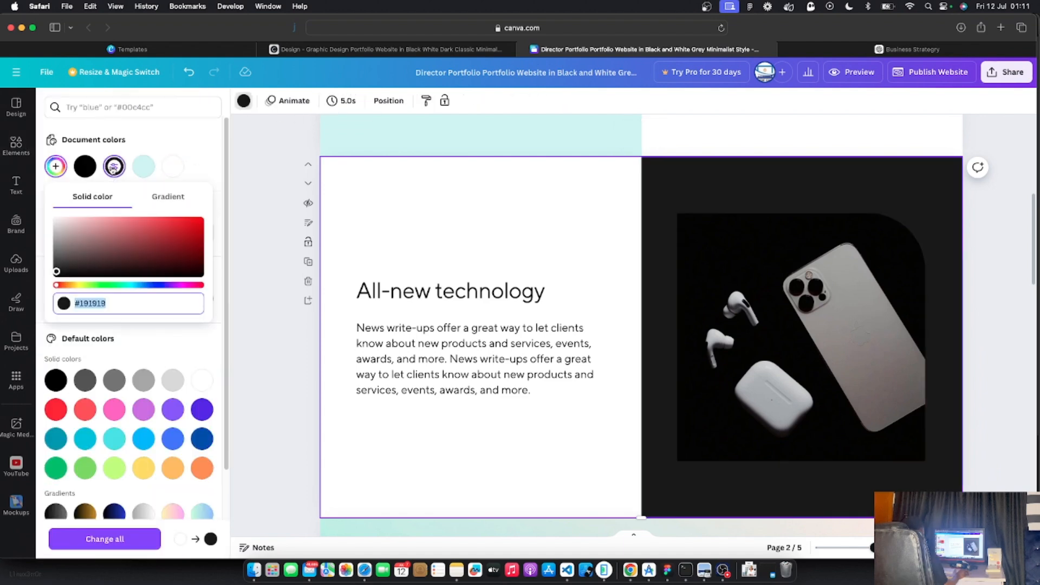
click(144, 168)
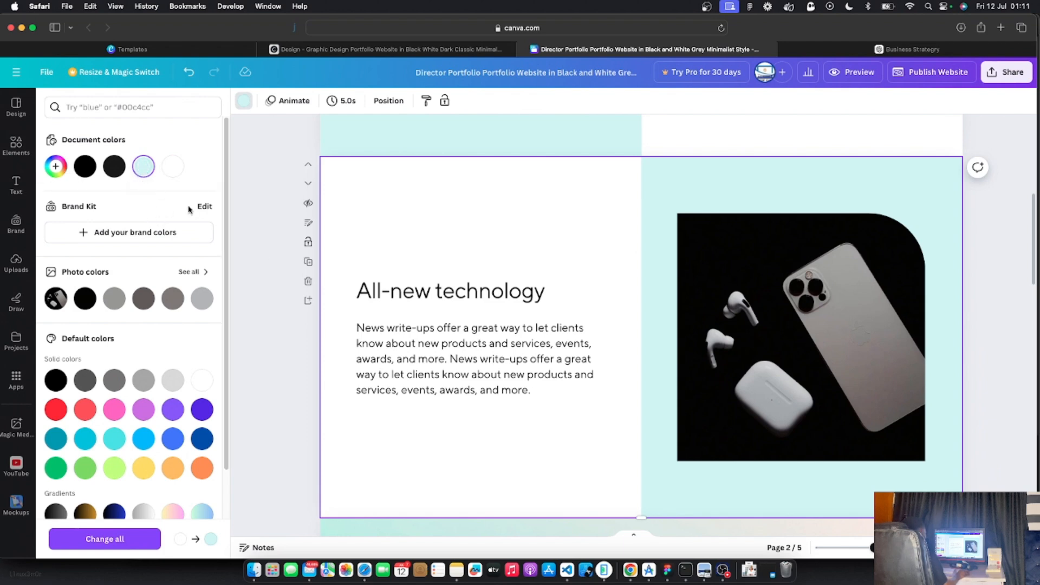
click(142, 171)
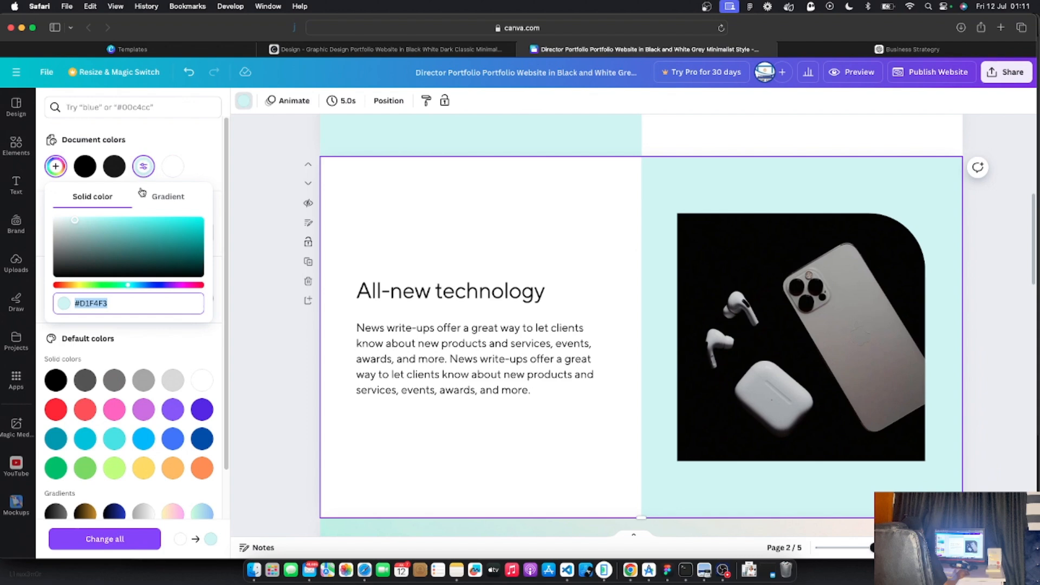
click(172, 199)
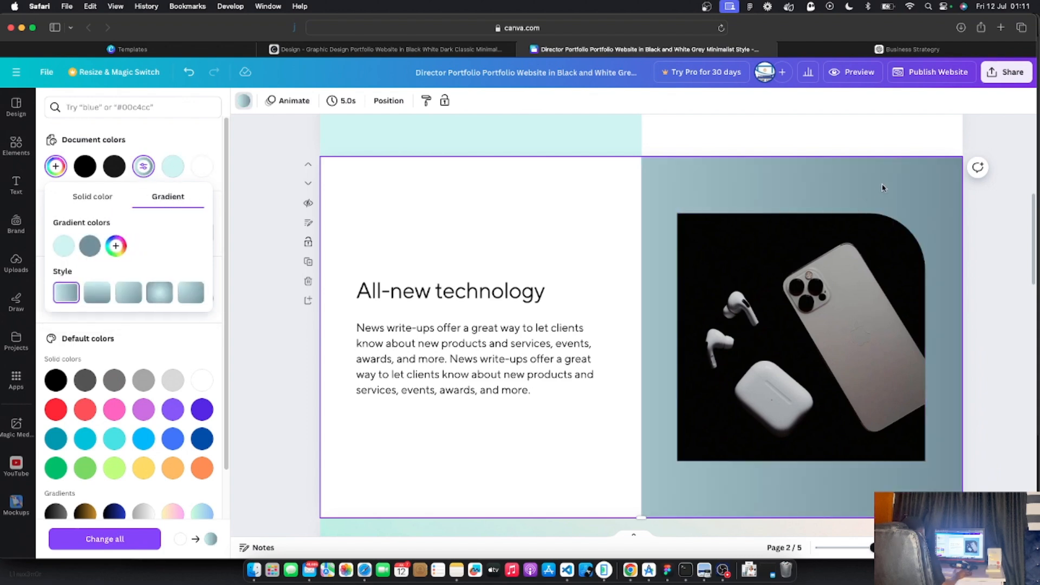
Make the gradient run from near white to light teal #D1F4F3 by reusing the copied hex value
click(64, 248)
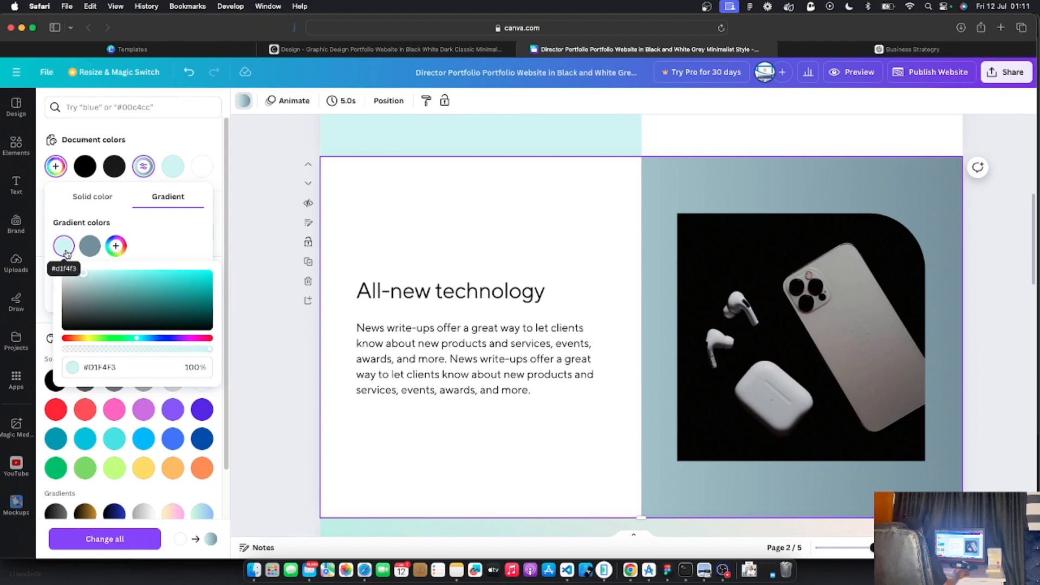
right_click(99, 370)
click(117, 380)
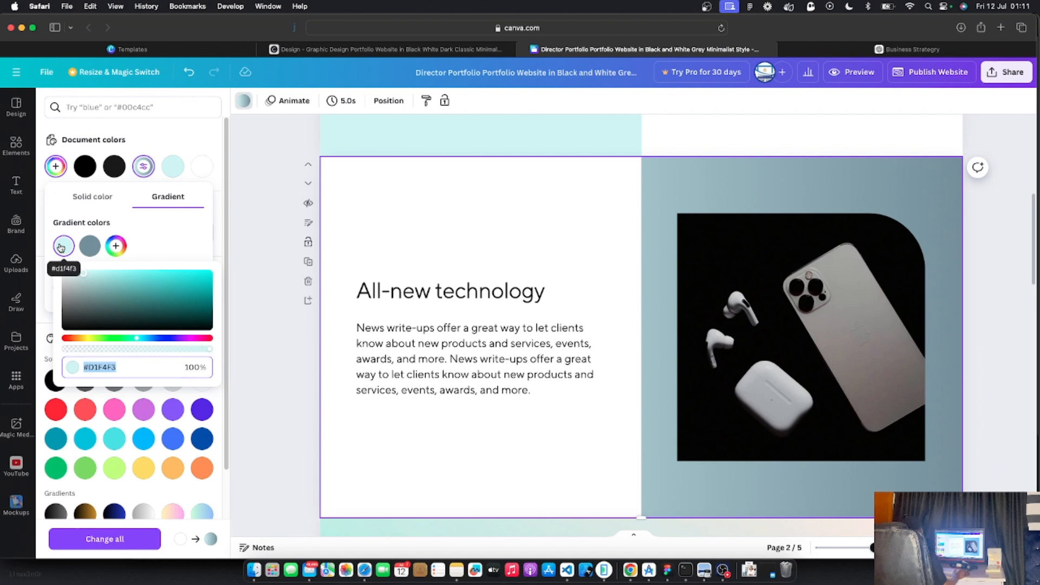
click(67, 273)
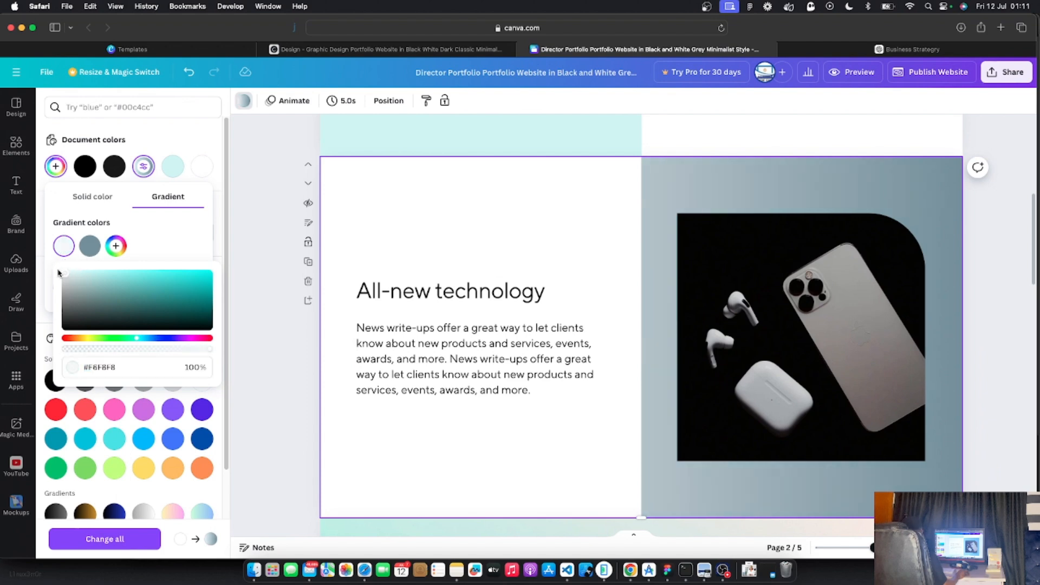
click(89, 246)
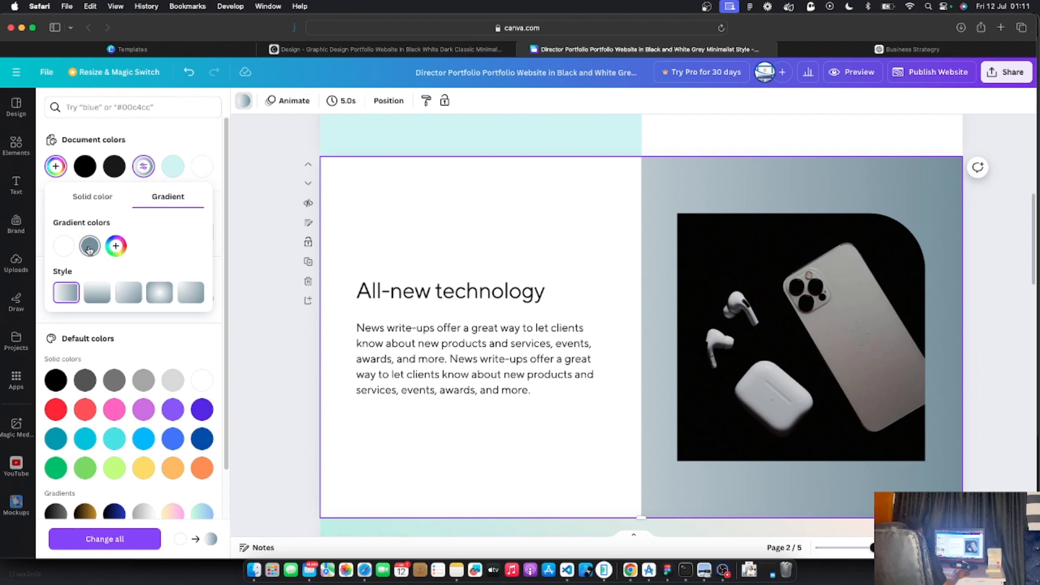
click(90, 247)
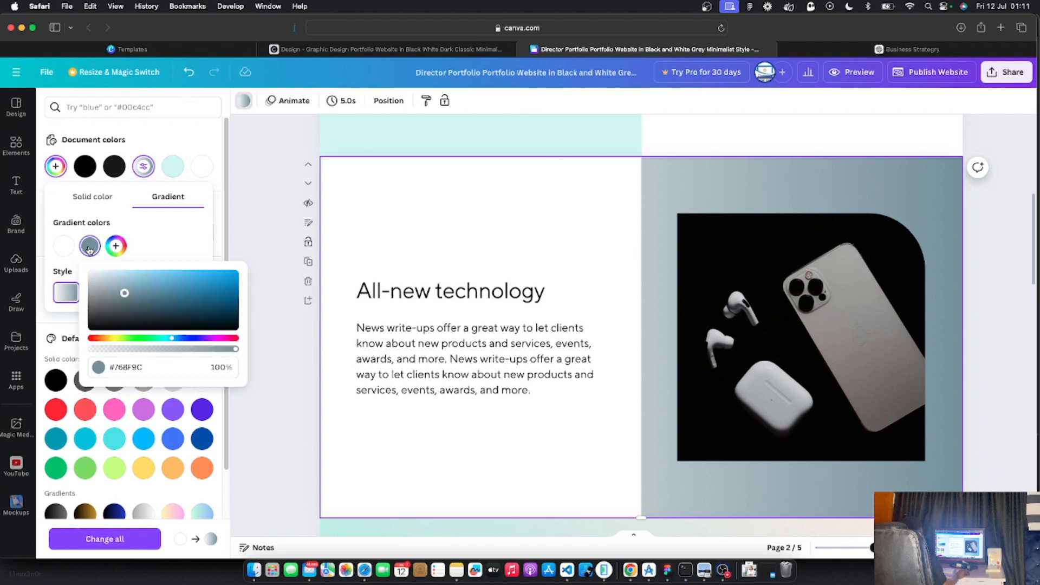
right_click(142, 369)
click(173, 391)
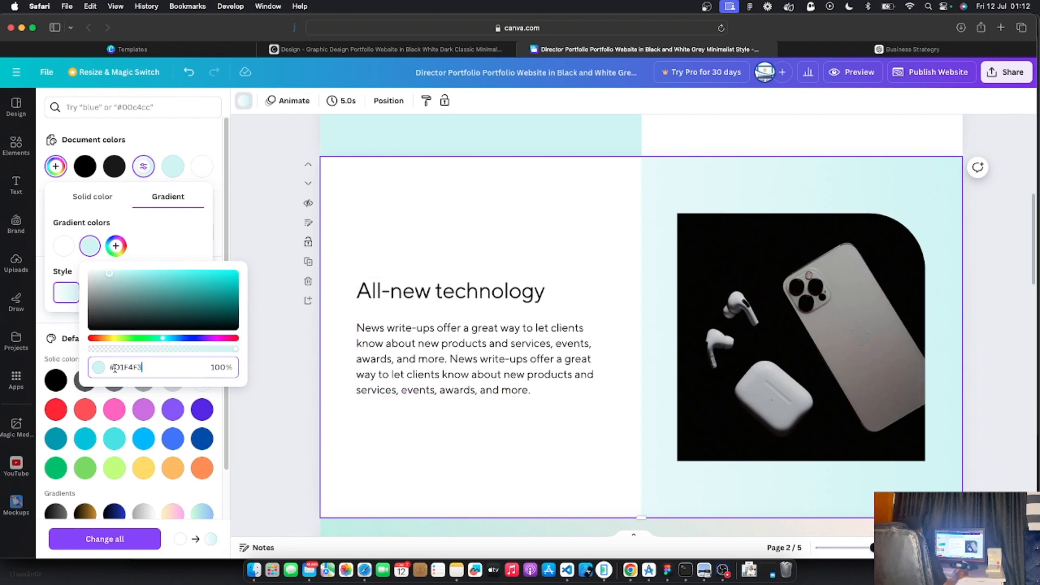
click(152, 236)
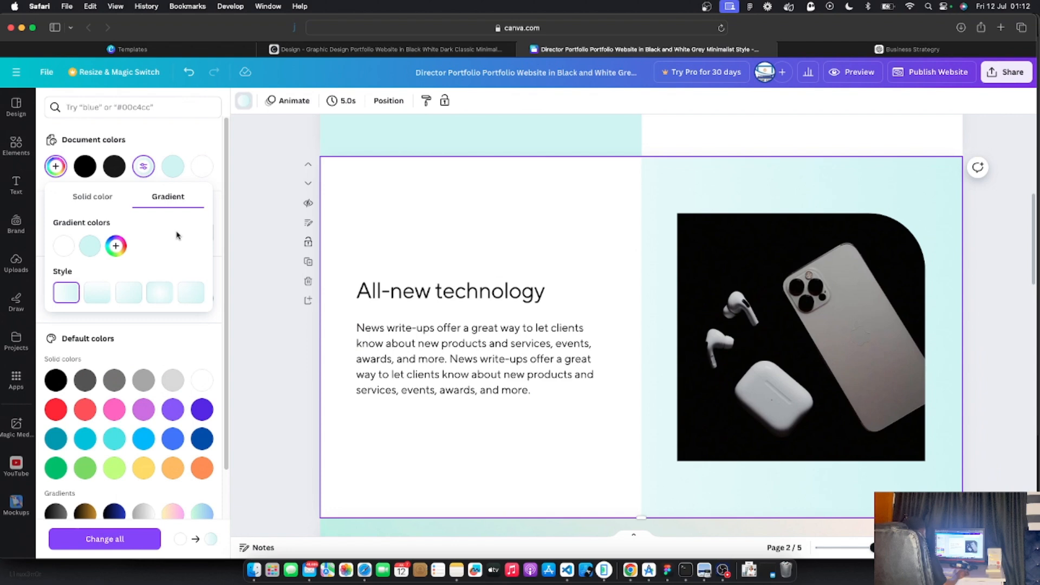
Delete the Shop All button below the three category cards on page 3
click(271, 318)
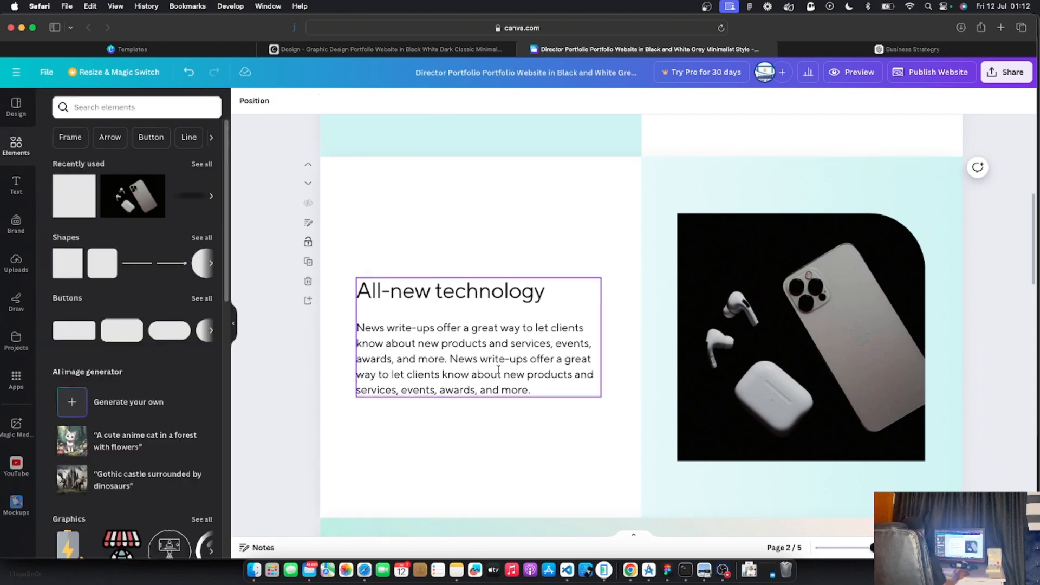
scroll(596, 374, up, 4)
scroll(597, 374, down, 5)
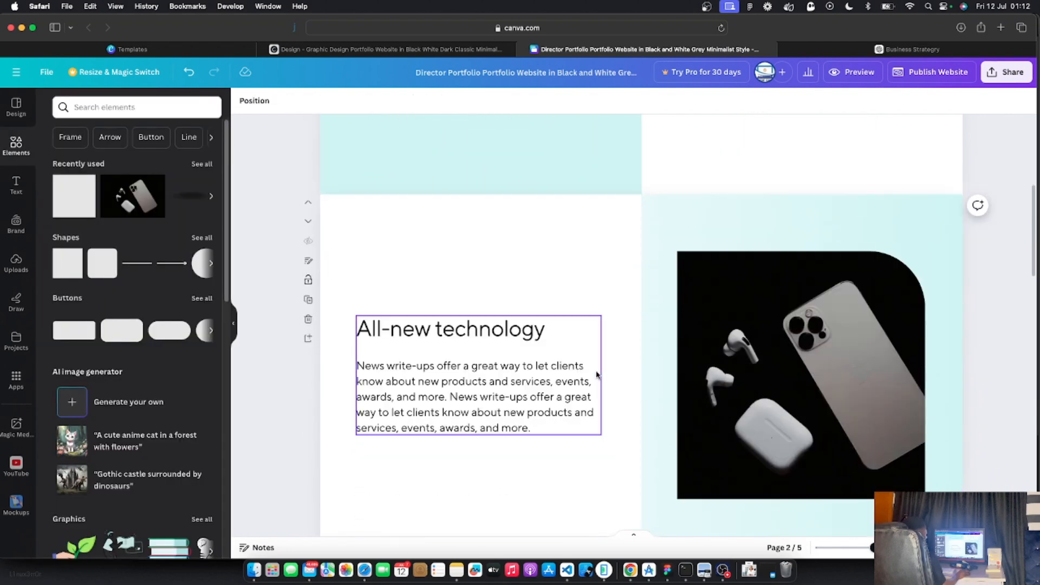
scroll(597, 375, down, 4)
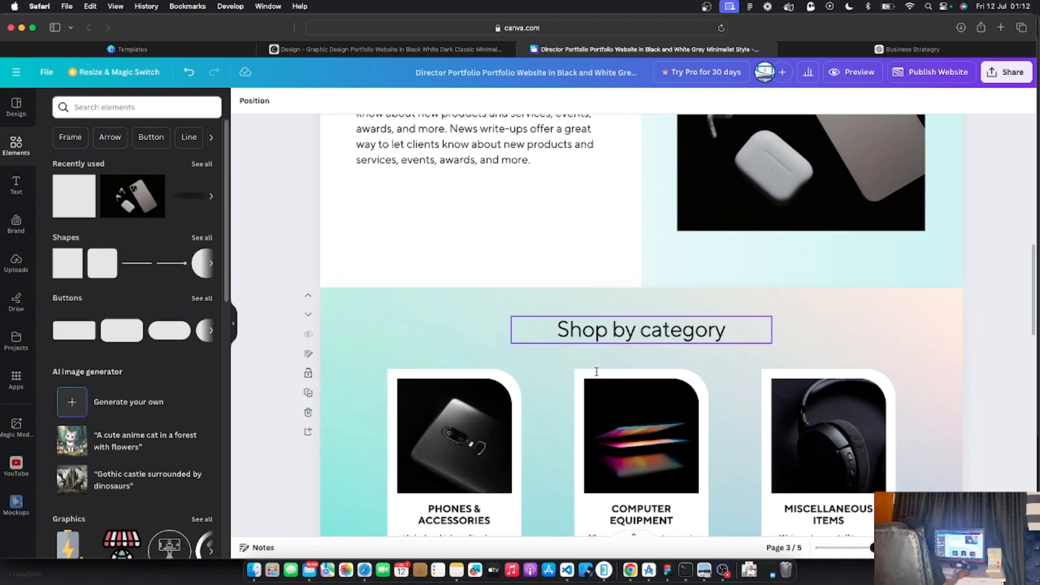
scroll(603, 370, down, 3)
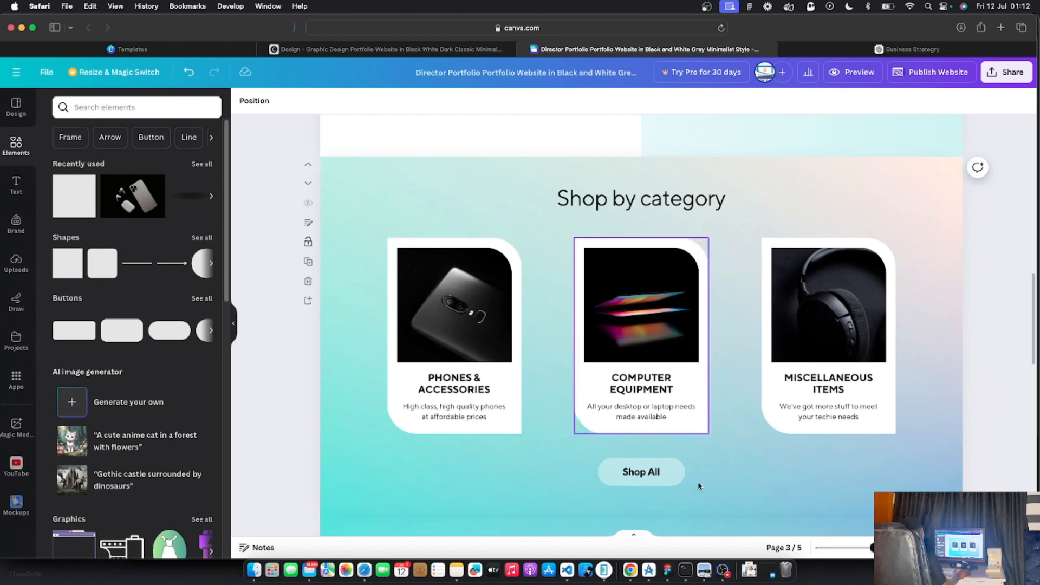
click(674, 487)
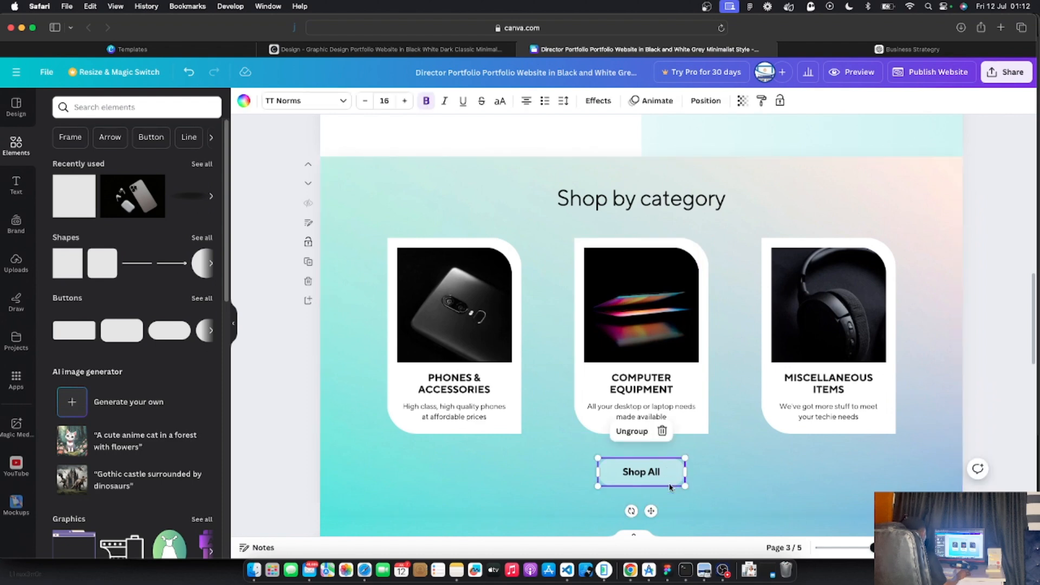
click(666, 477)
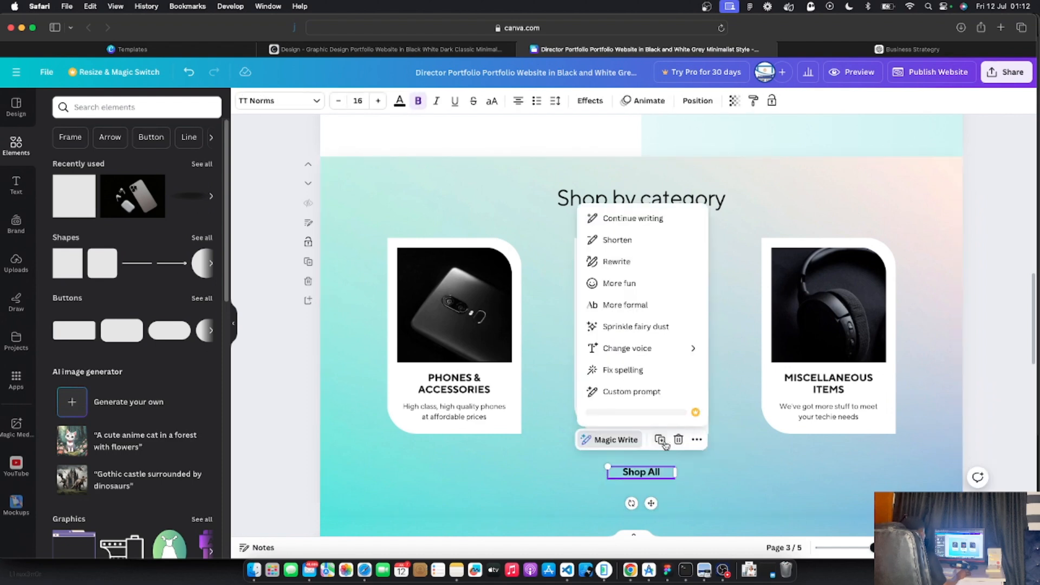
click(678, 439)
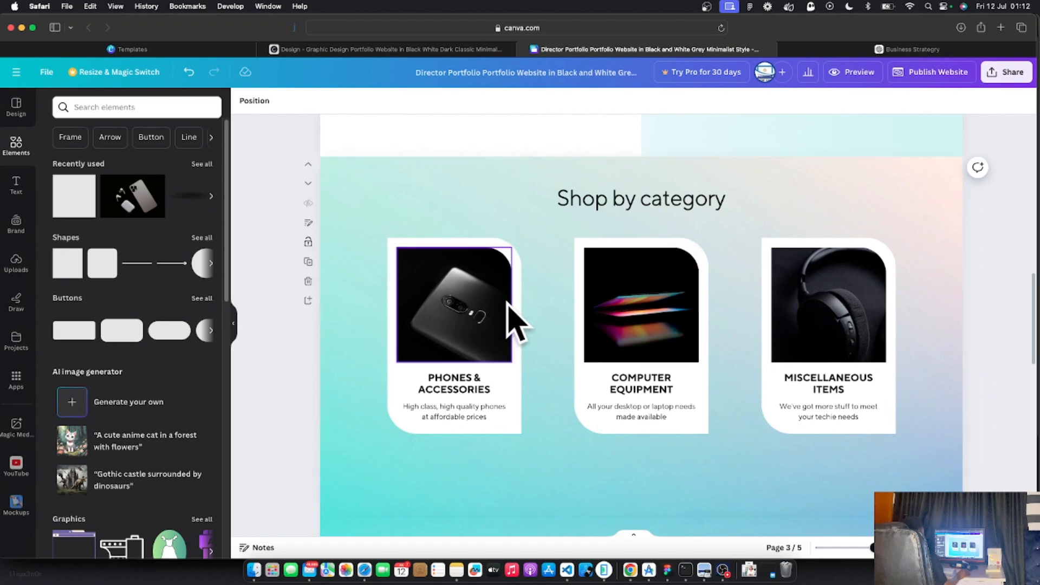
scroll(507, 307, up, 5)
scroll(508, 308, down, 5)
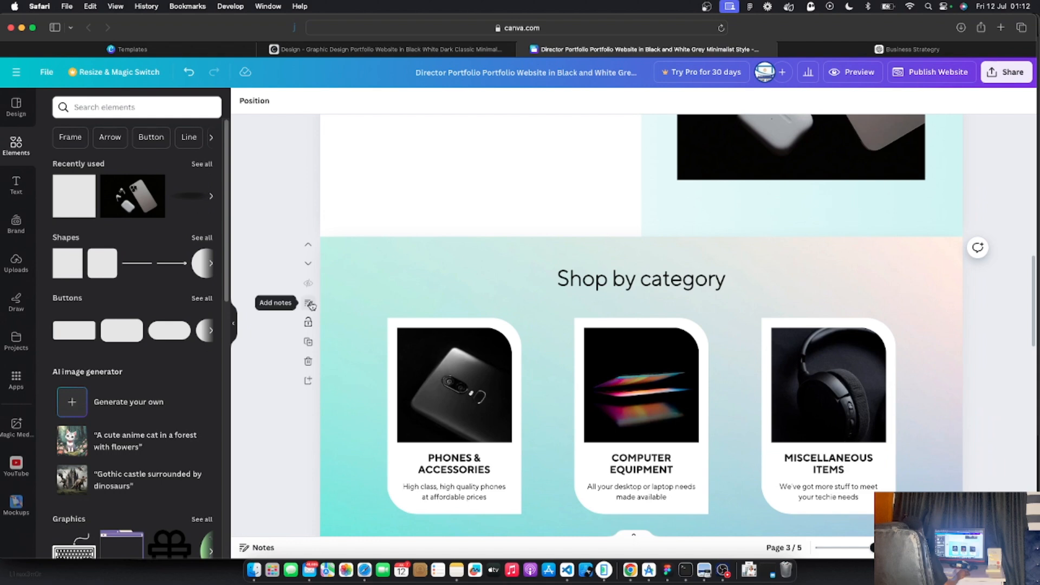
Change the page 3 heading text from 'Shop by category' to 'Catalogs'
click(310, 305)
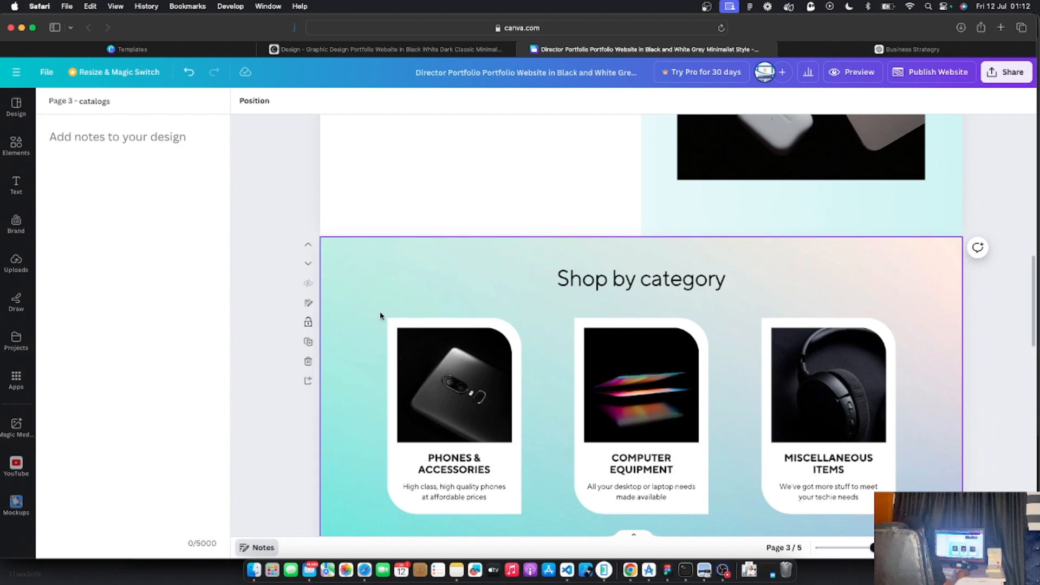
double_click(597, 282)
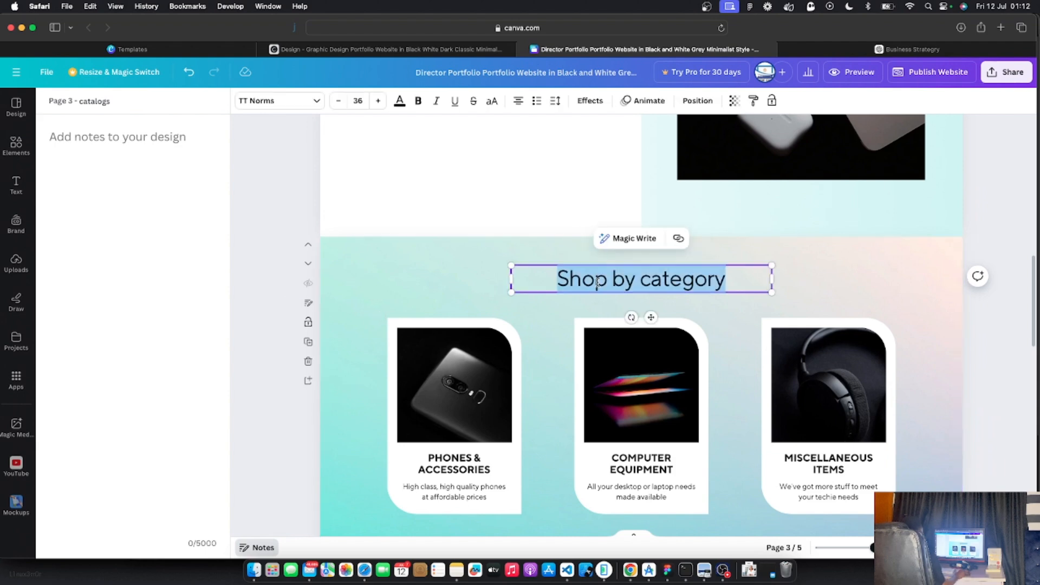
text(Catalogs)
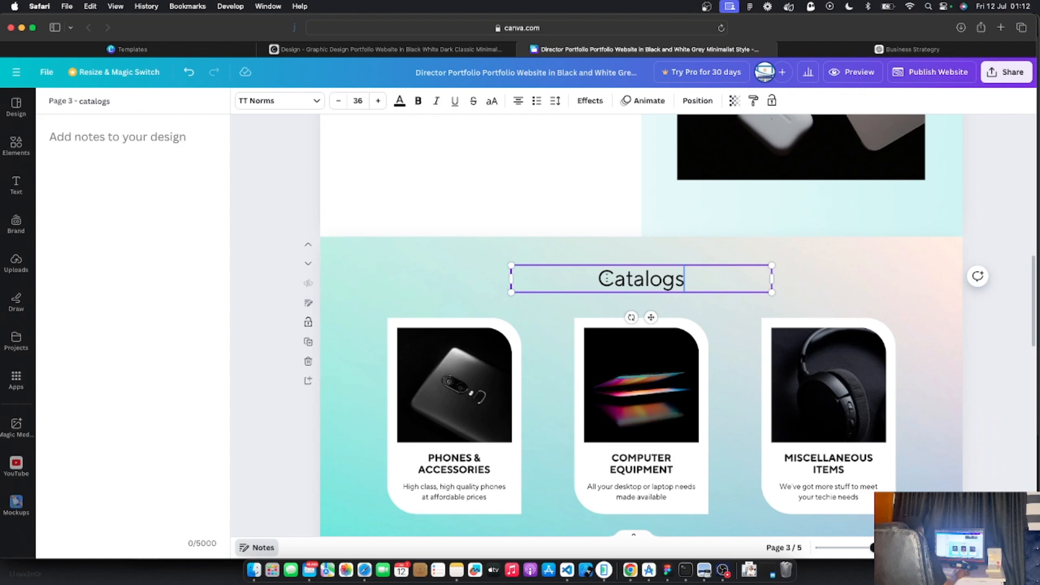
double_click(647, 279)
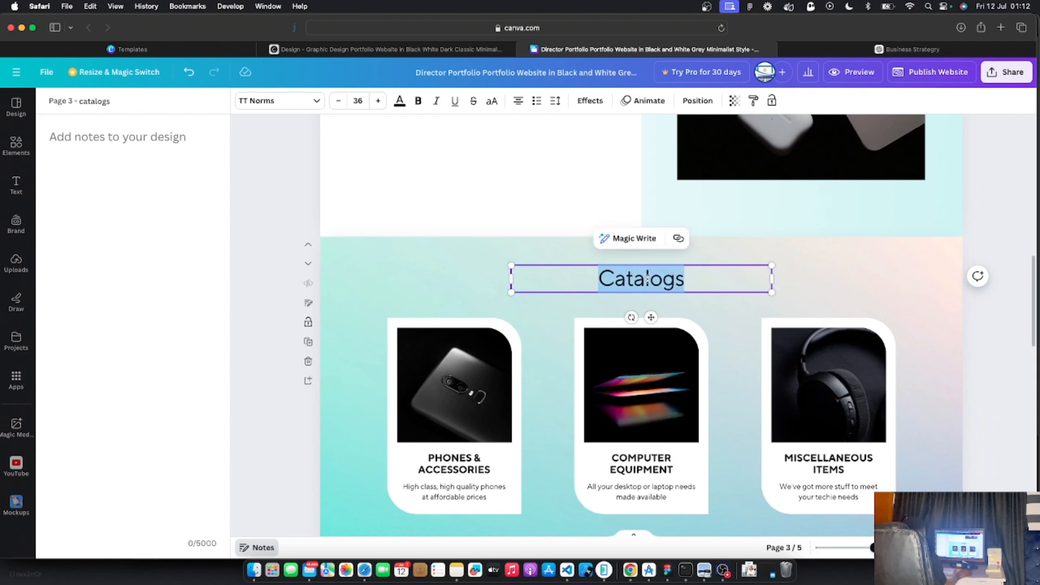
click(266, 336)
scroll(538, 293, down, 2)
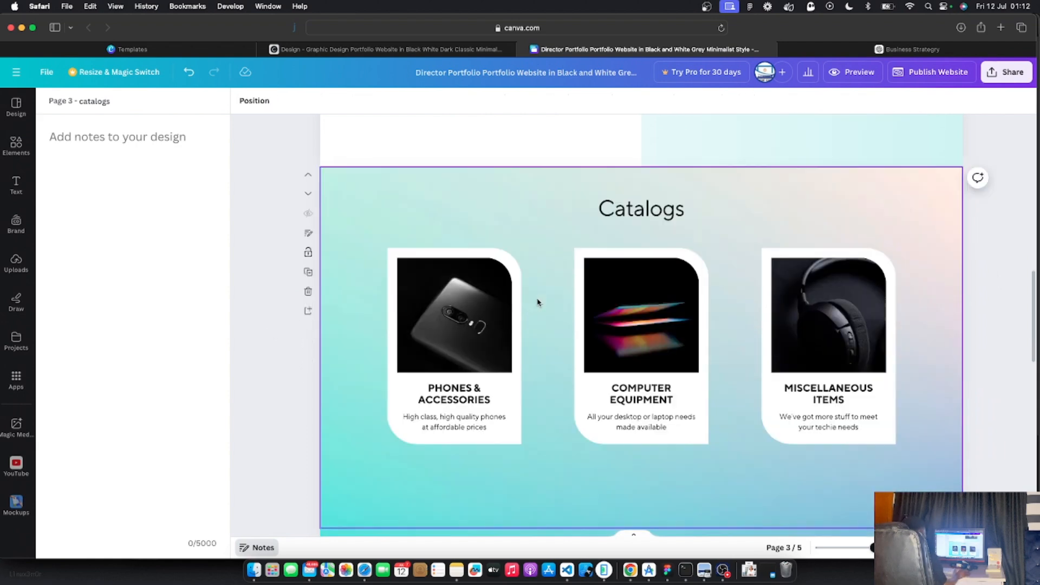
scroll(538, 301, up, 7)
scroll(538, 298, down, 5)
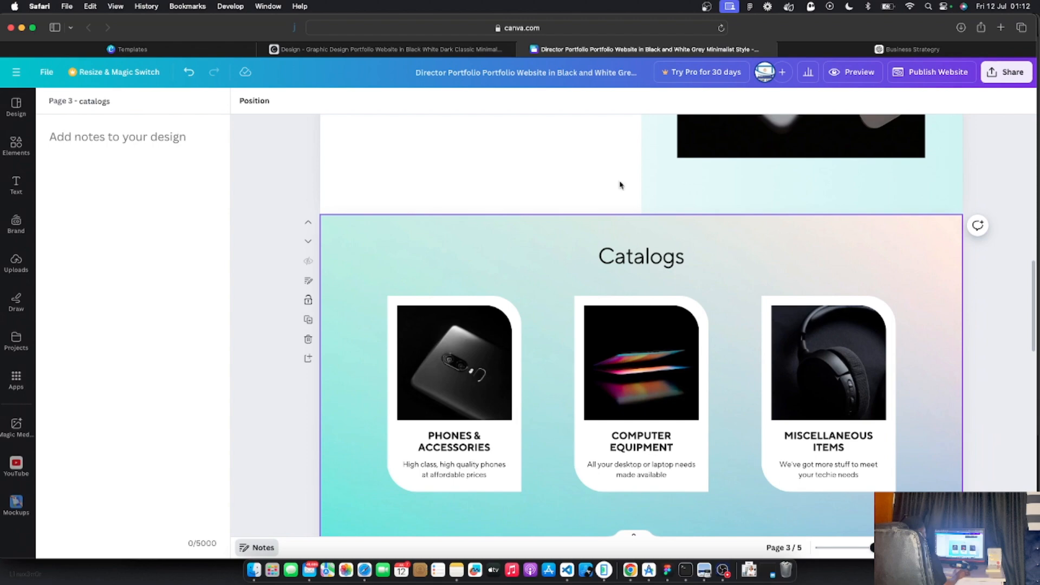
click(418, 53)
Scroll the live Joyful Gadgets site through the Catalogs cards and back up to the A56 Headset hero
scroll(456, 245, down, 5)
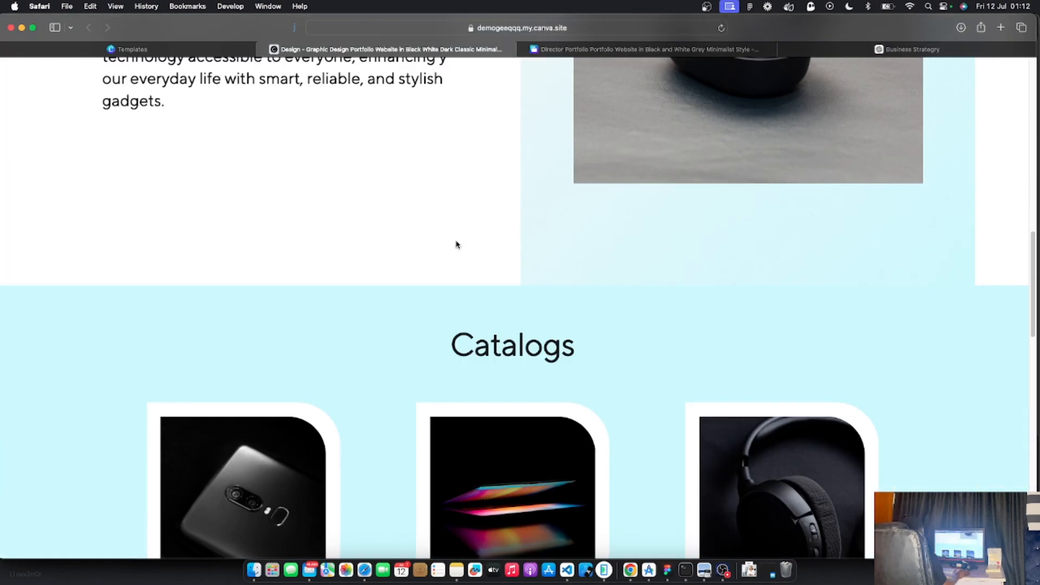
scroll(457, 245, down, 6)
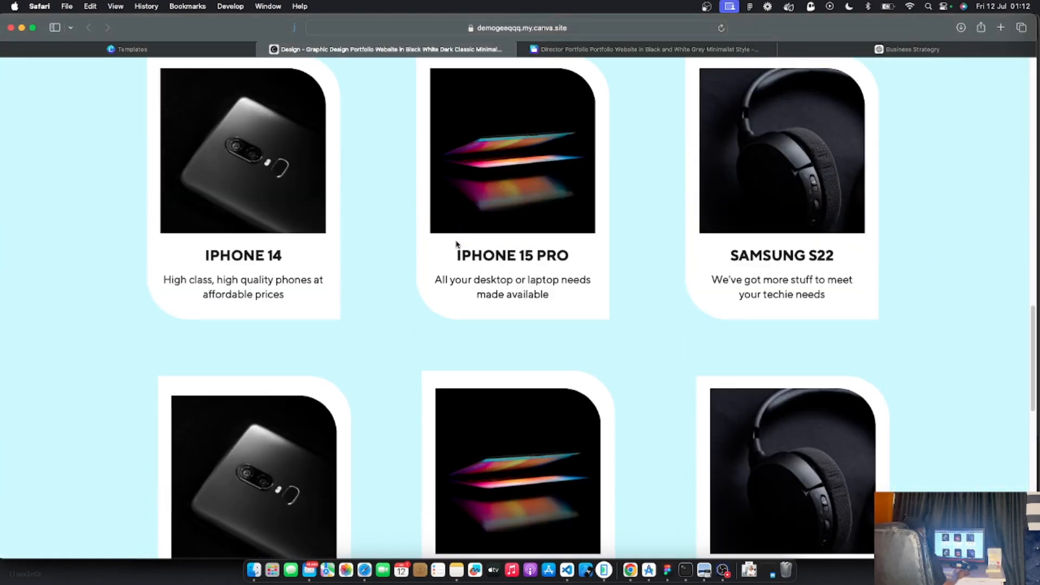
scroll(457, 245, down, 5)
scroll(456, 245, up, 10)
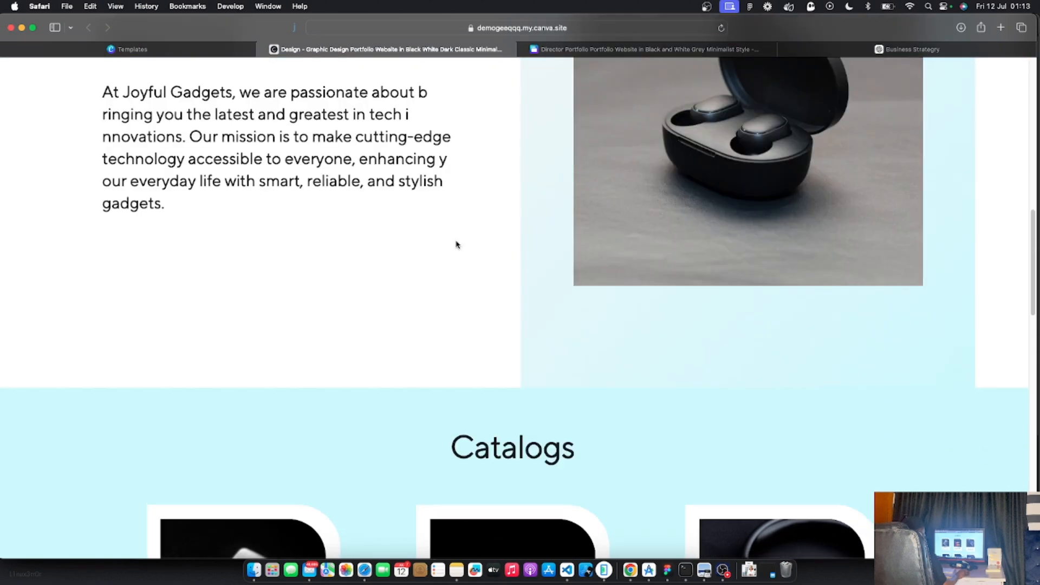
scroll(456, 245, up, 5)
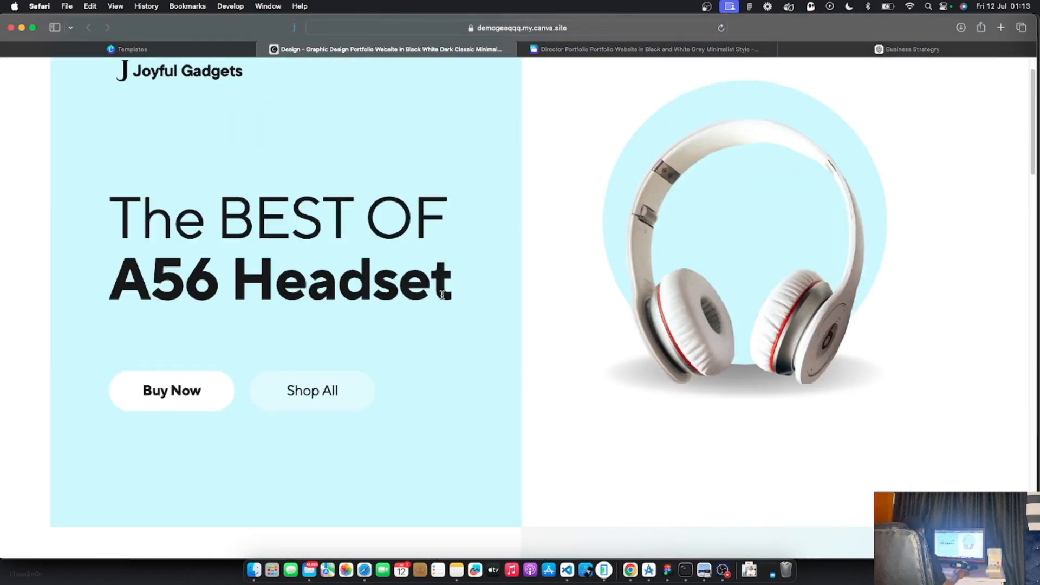
scroll(442, 295, down, 10)
Set the Catalogs section background on page 3 to the #d1f4f3 document colour swatch
click(564, 50)
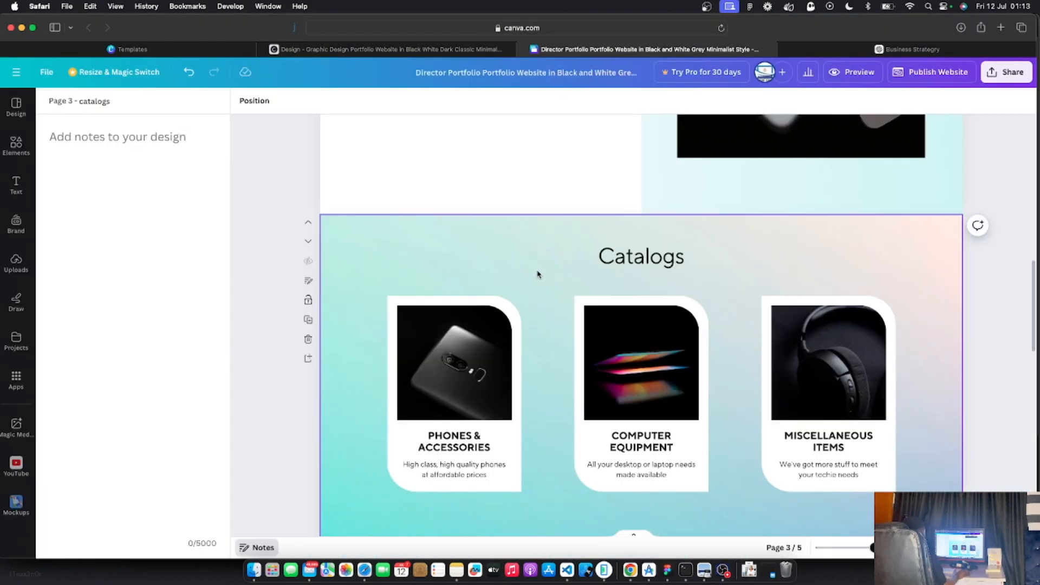
click(520, 260)
click(448, 261)
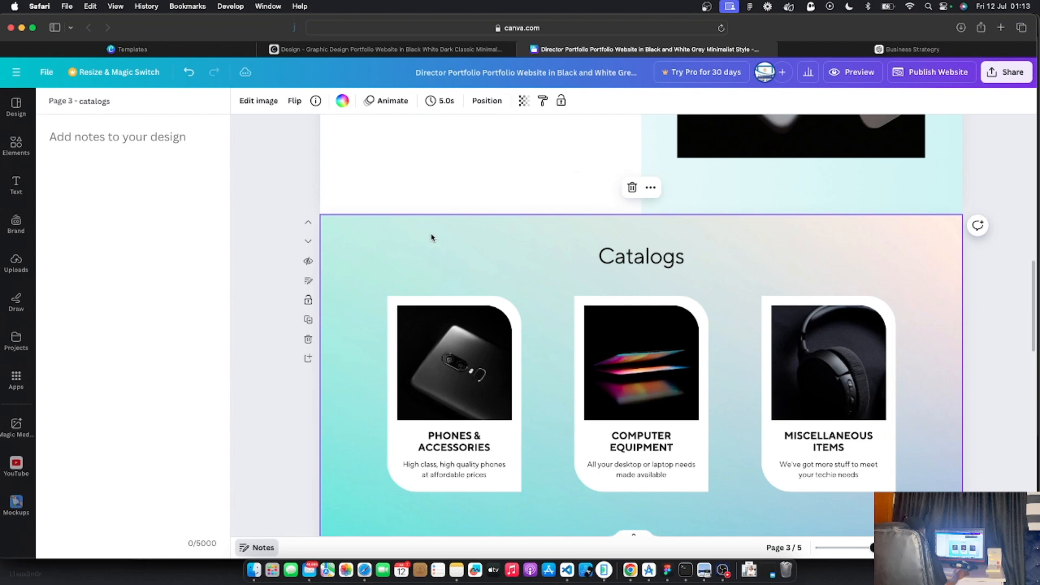
click(342, 102)
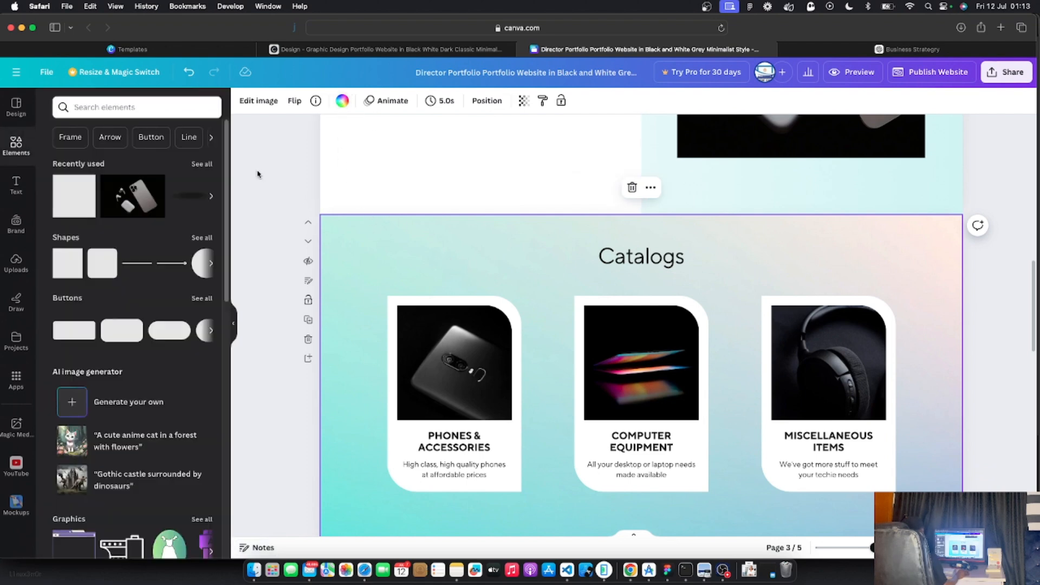
click(344, 103)
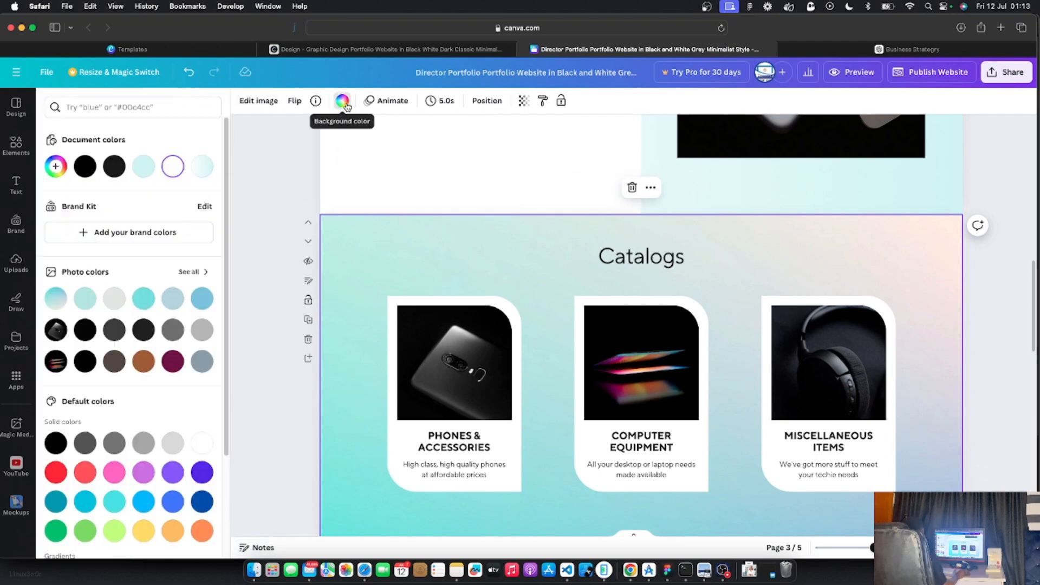
click(143, 171)
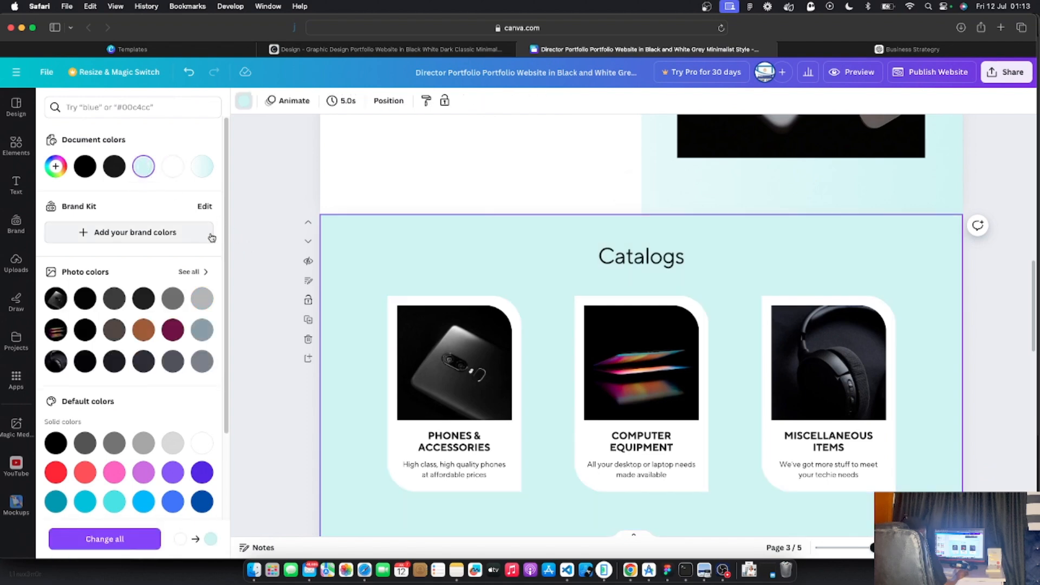
click(246, 238)
Stretch the Catalogs section to 1,078 px tall, then preview the website
scroll(407, 262, down, 3)
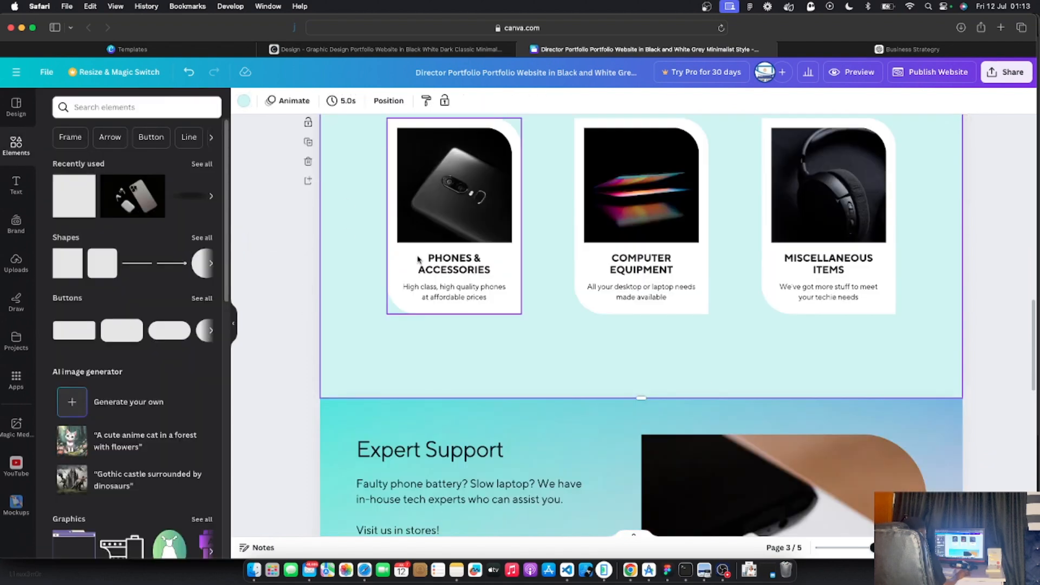
scroll(577, 343, down, 3)
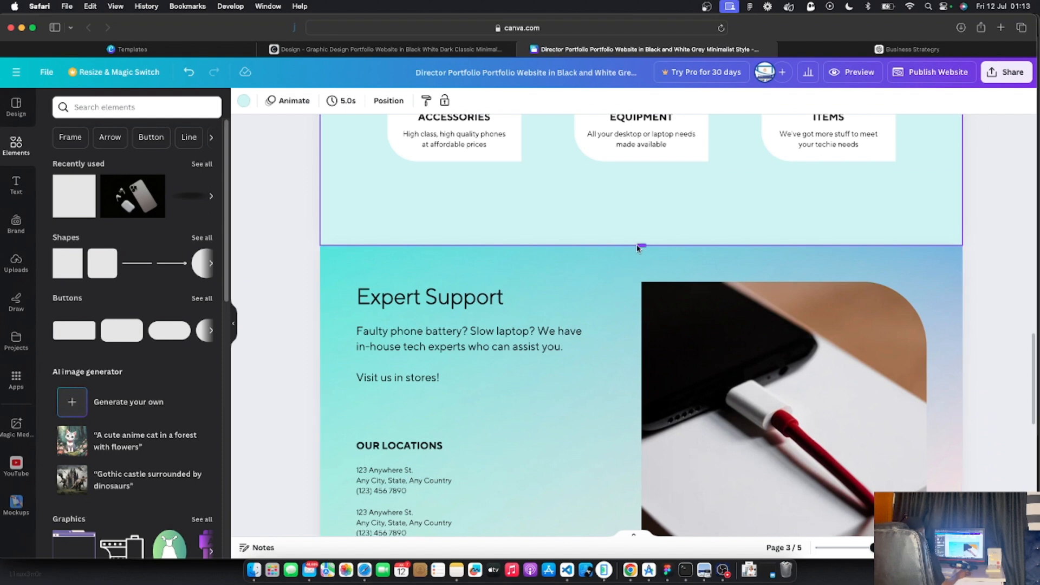
drag(641, 245, 643, 497)
scroll(643, 328, up, 1)
scroll(643, 328, up, 4)
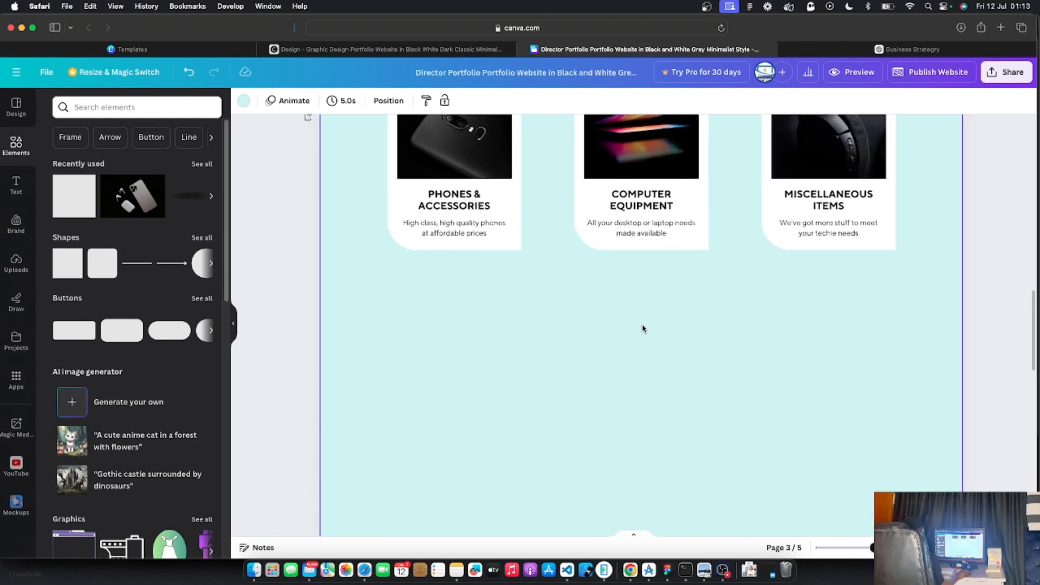
scroll(643, 327, up, 1)
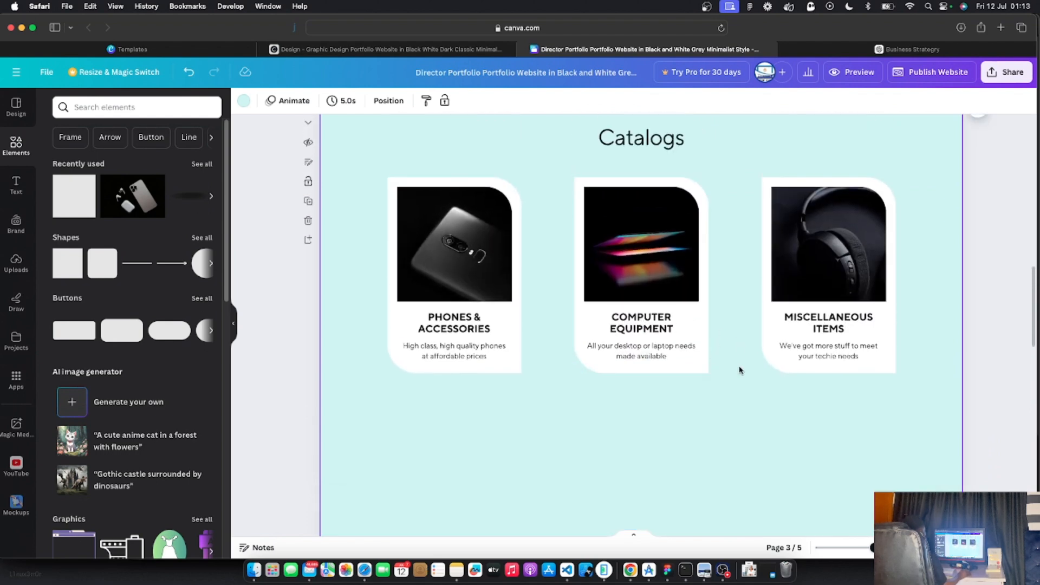
click(852, 72)
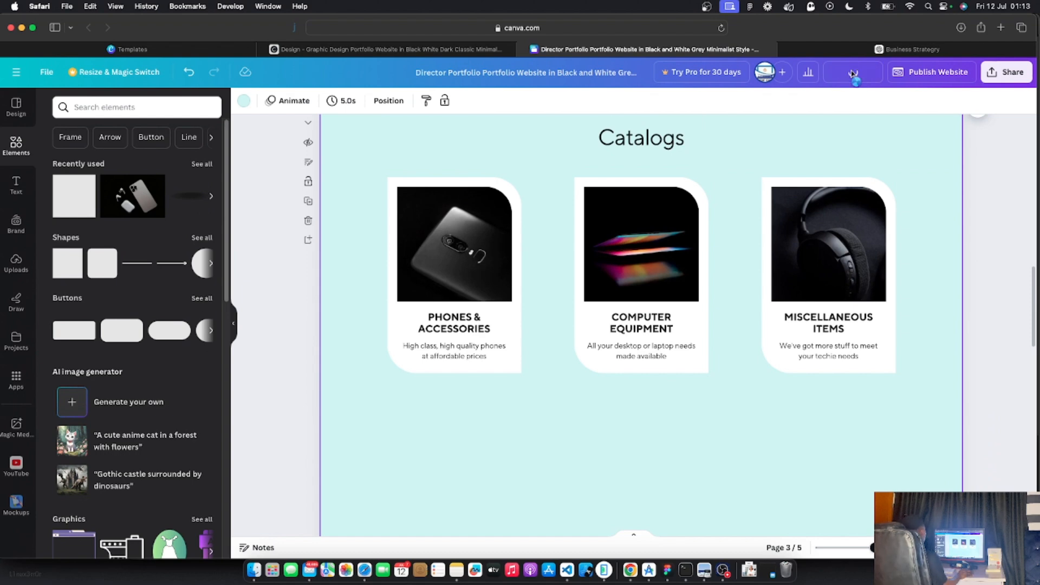
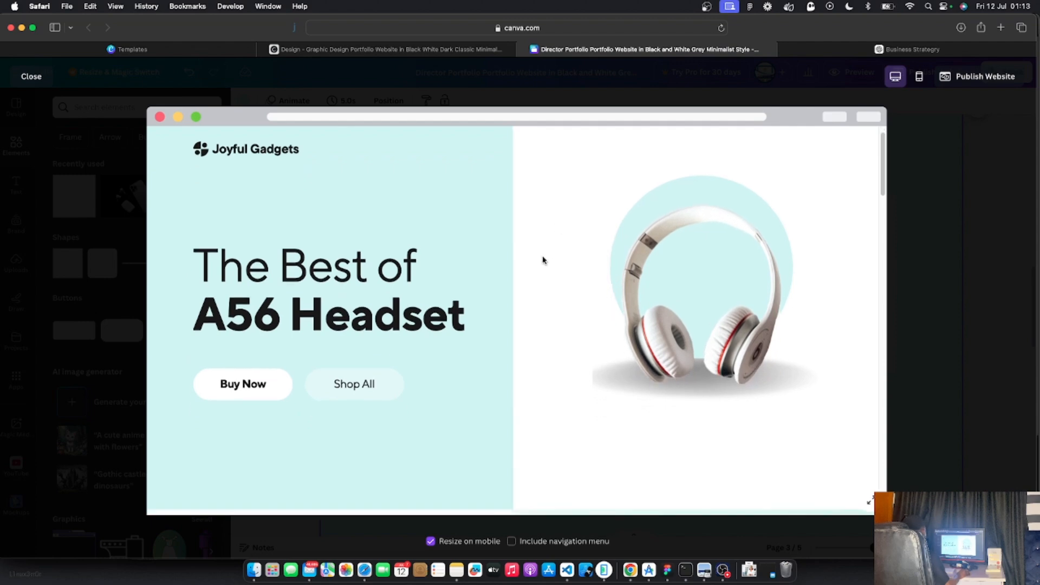
Scroll through the desktop preview of the Joyful Gadgets website
scroll(543, 261, down, 10)
scroll(543, 260, down, 3)
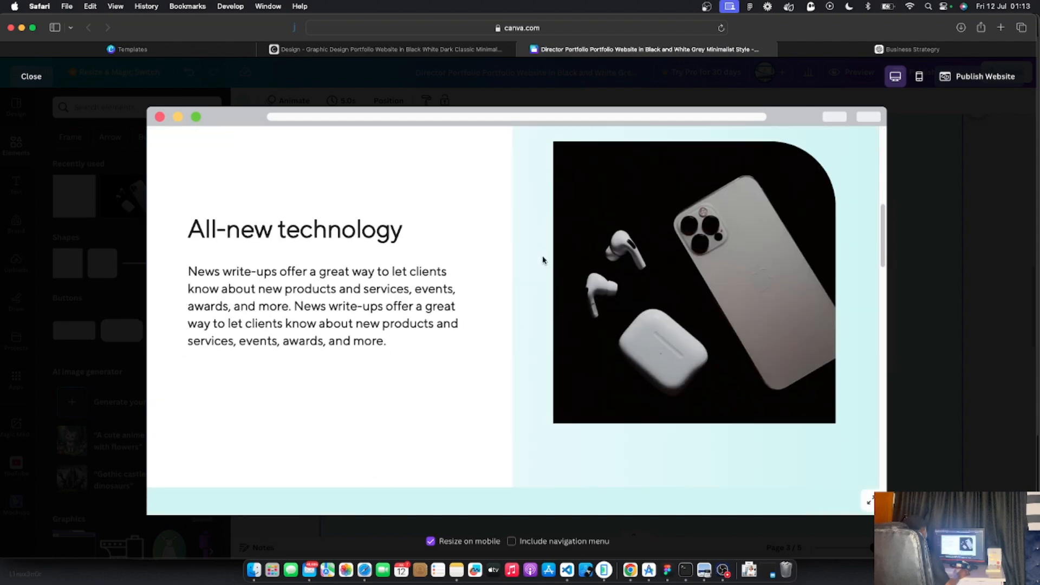
scroll(542, 261, up, 12)
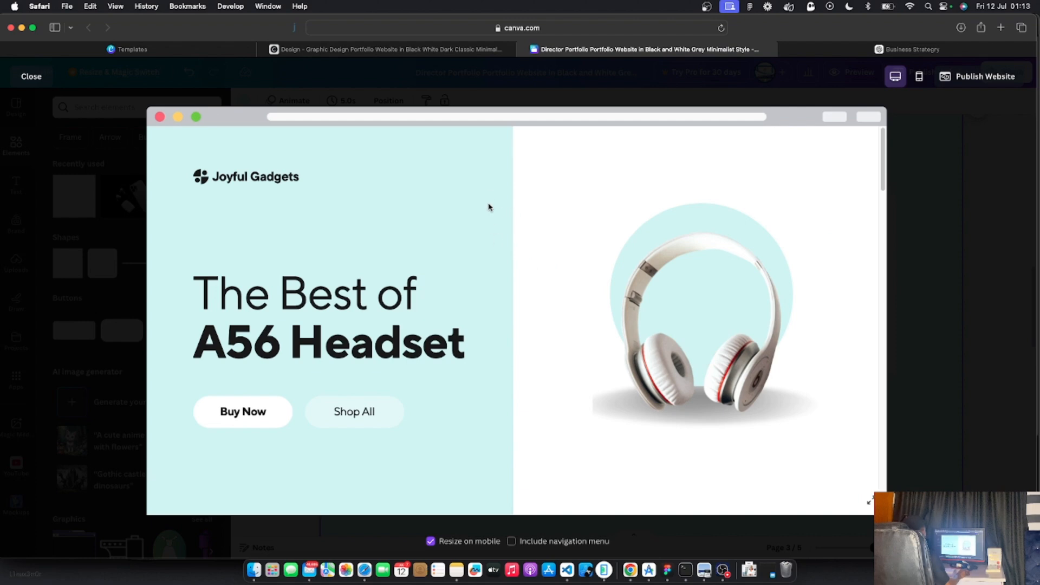
scroll(515, 292, down, 4)
scroll(516, 291, down, 1)
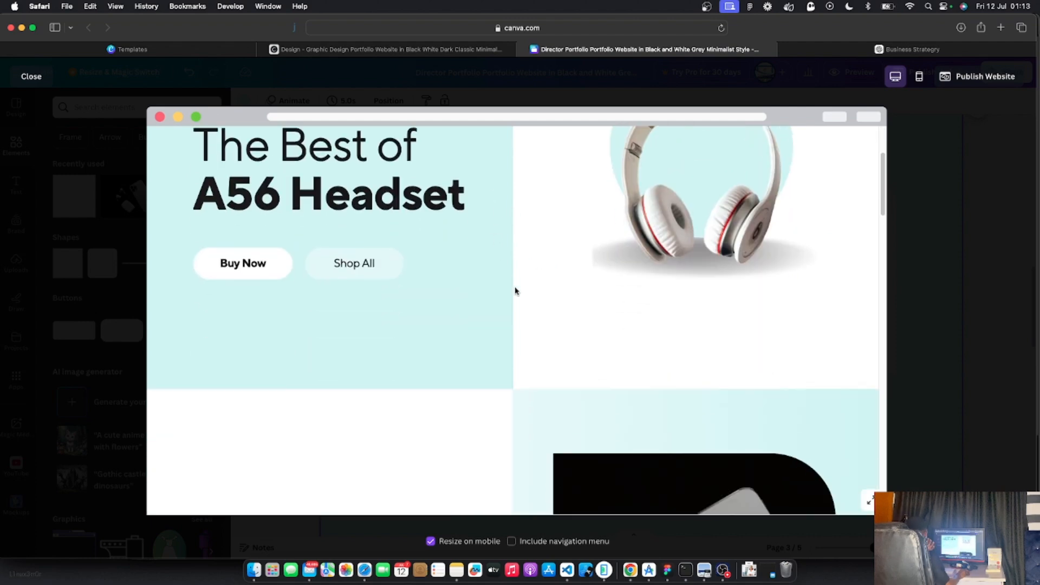
scroll(515, 291, down, 15)
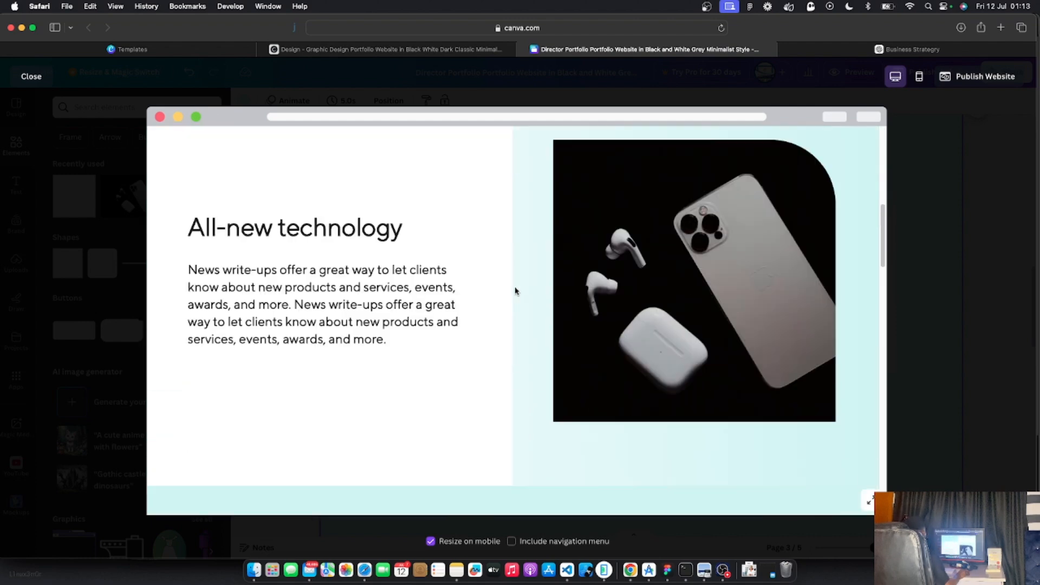
scroll(515, 291, up, 15)
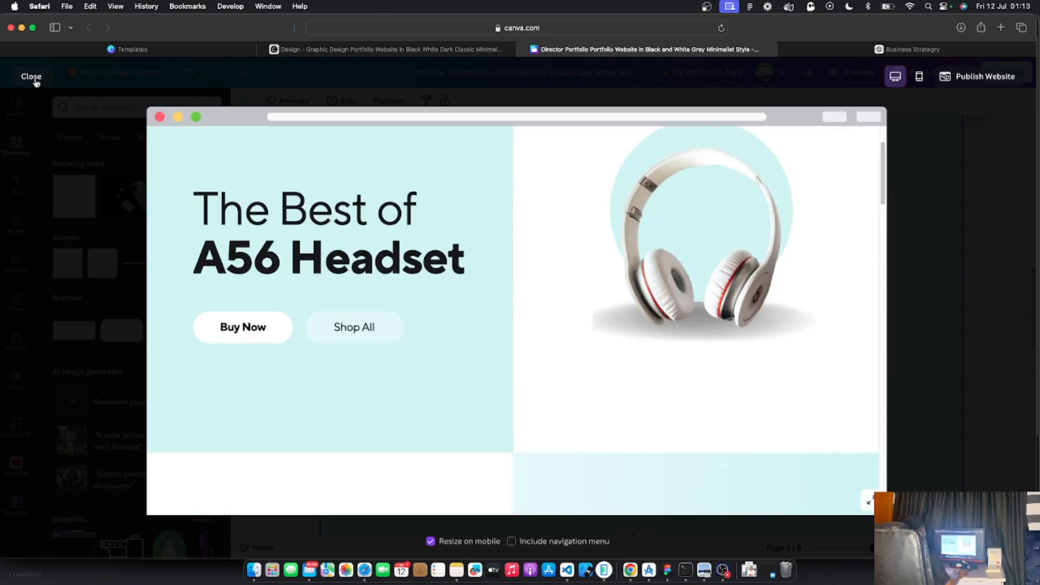
Switch to the mobile view, scroll the phone layout, then close the preview
click(920, 78)
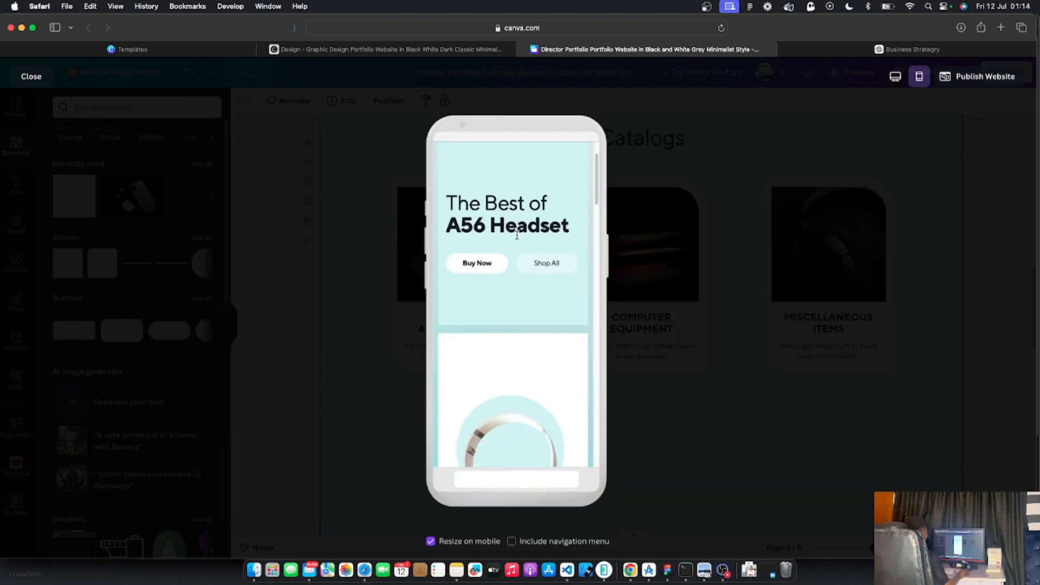
scroll(522, 304, down, 5)
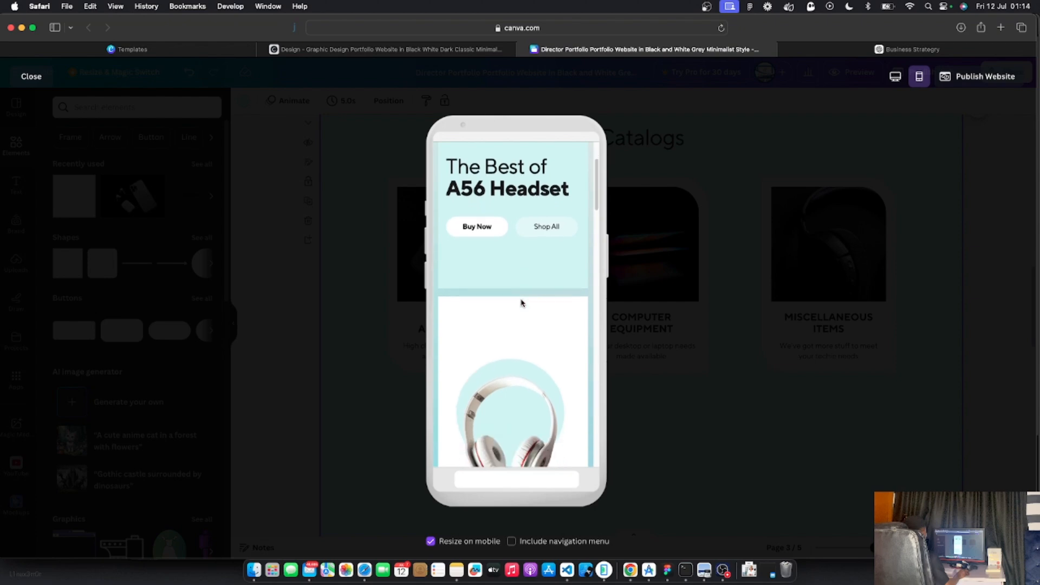
scroll(521, 303, down, 5)
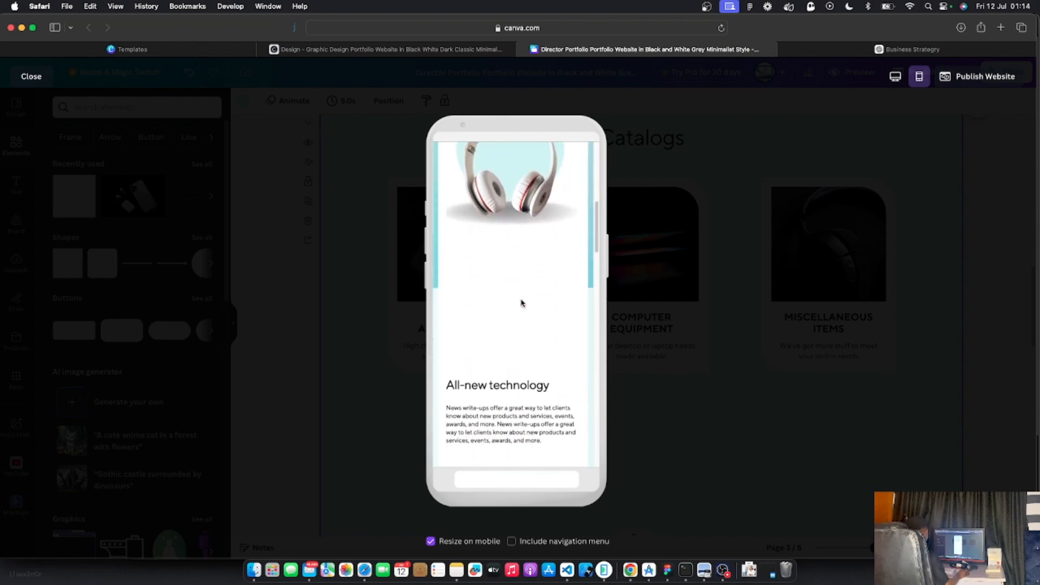
scroll(521, 303, down, 2)
scroll(521, 303, up, 10)
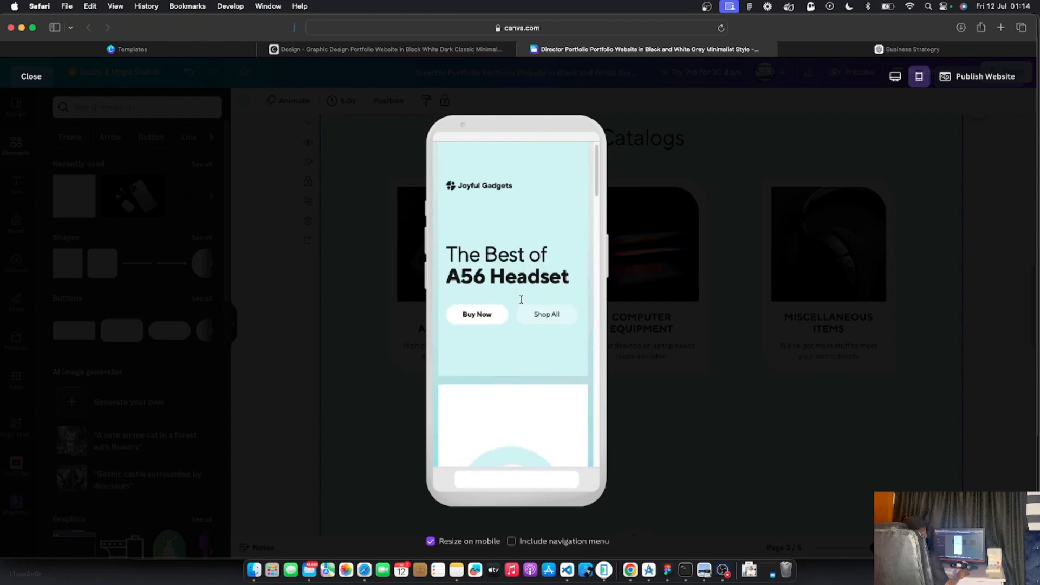
scroll(522, 304, down, 8)
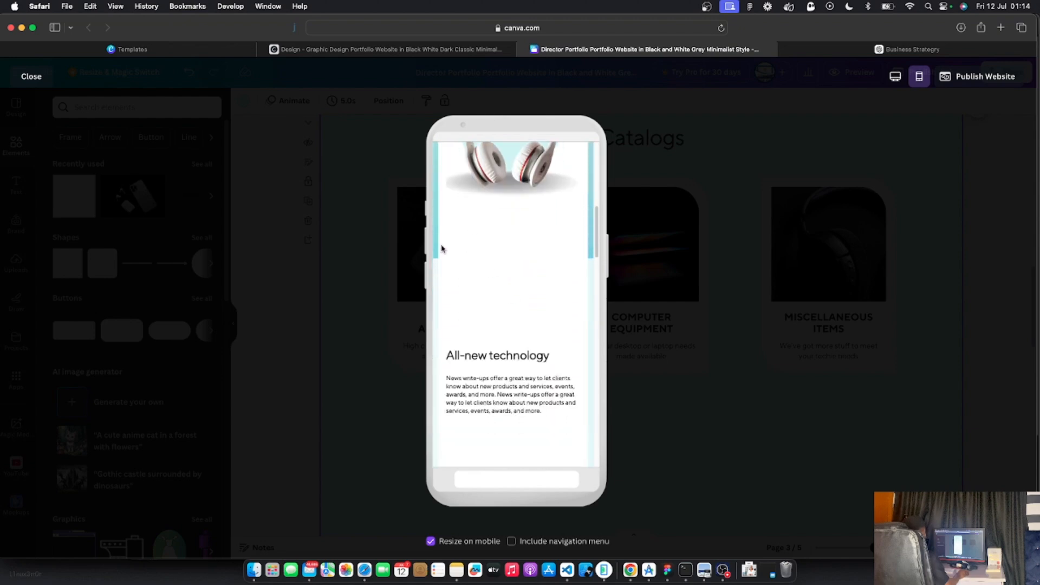
scroll(536, 291, down, 10)
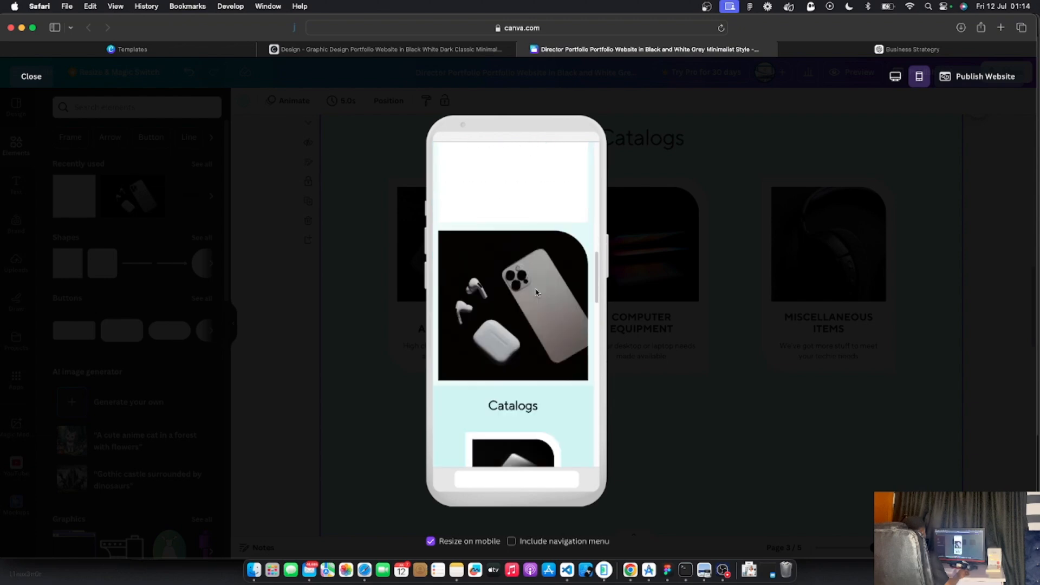
scroll(536, 293, up, 5)
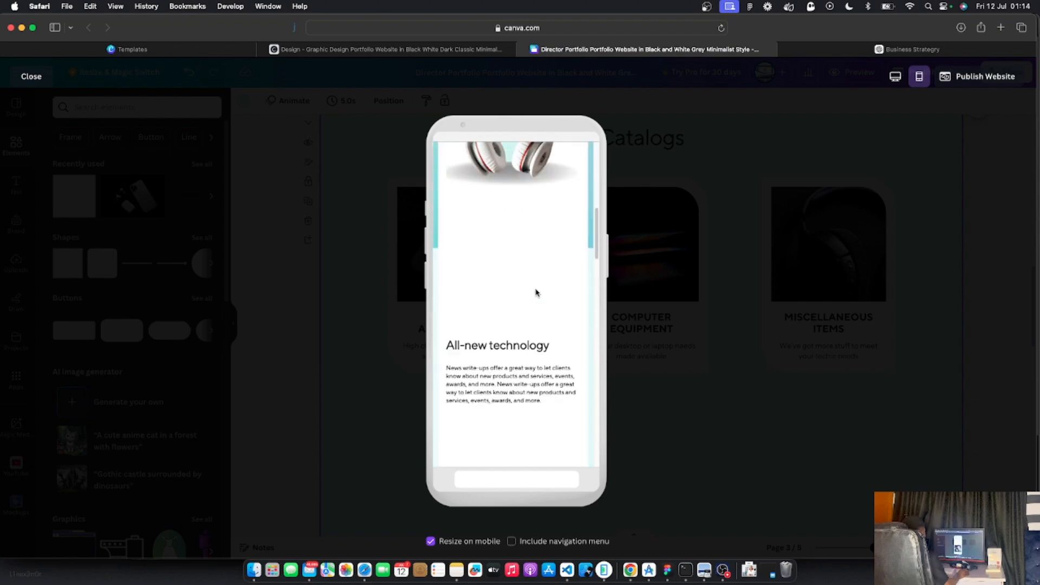
scroll(537, 293, up, 4)
scroll(536, 292, down, 6)
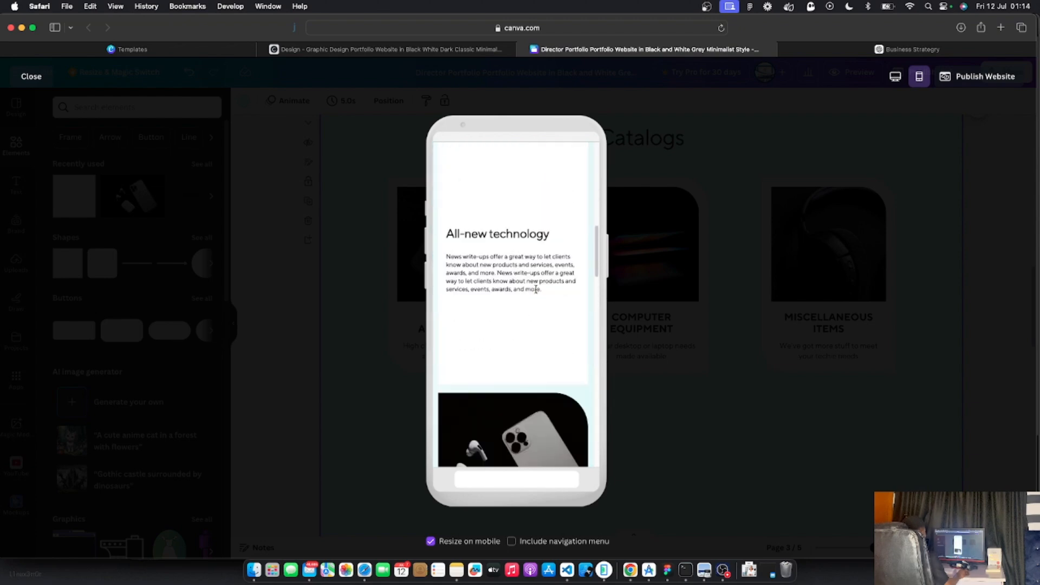
scroll(537, 292, down, 6)
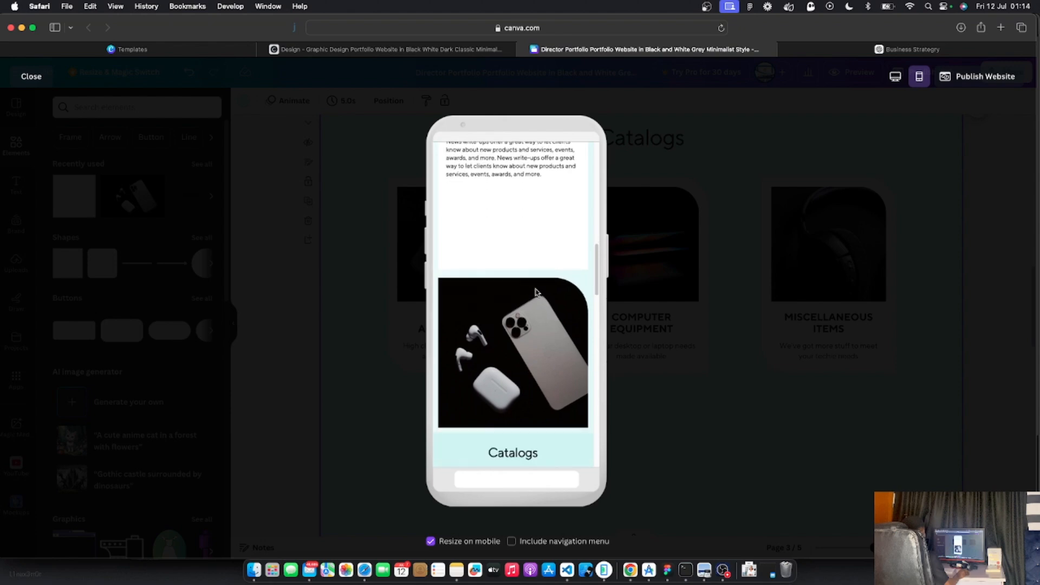
scroll(537, 293, down, 5)
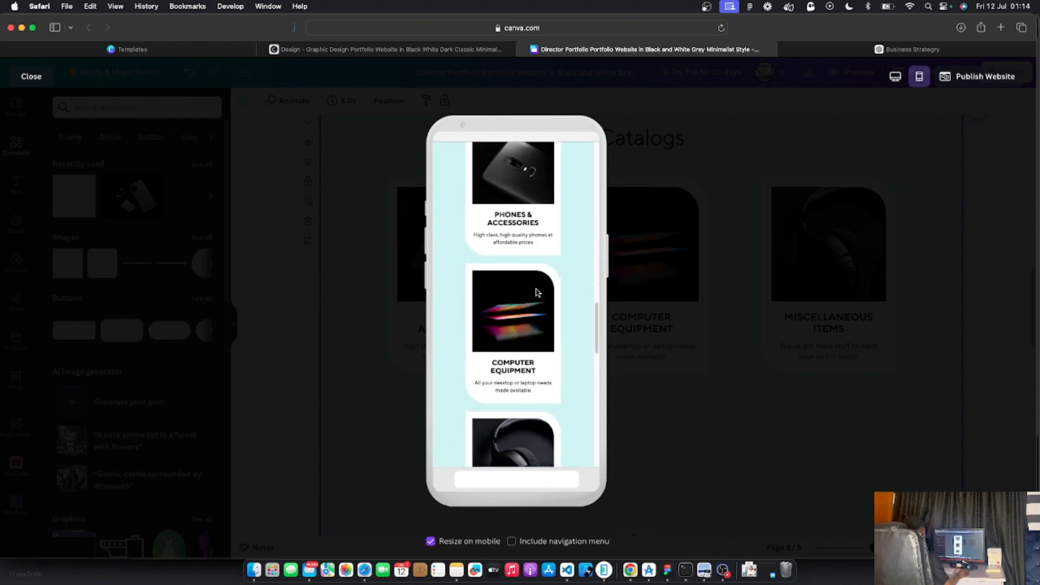
scroll(539, 300, up, 10)
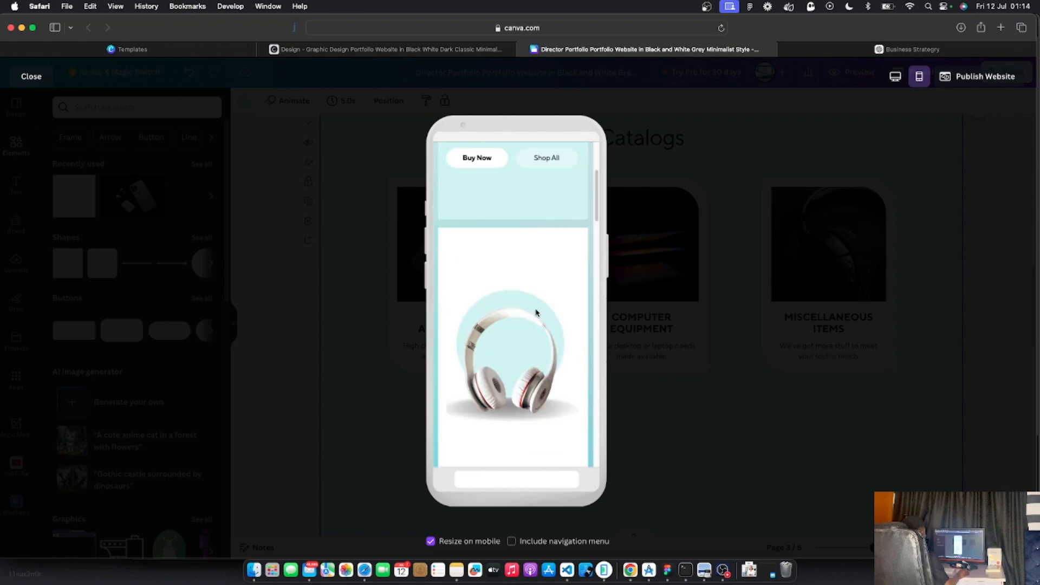
scroll(536, 309, down, 2)
scroll(536, 312, up, 3)
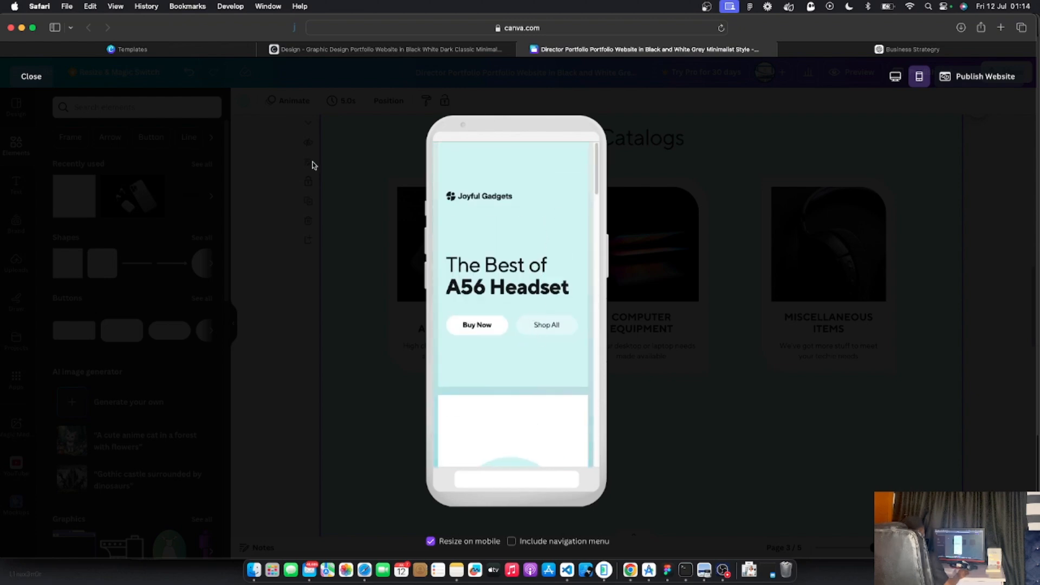
click(31, 79)
scroll(534, 232, down, 1)
scroll(534, 232, up, 6)
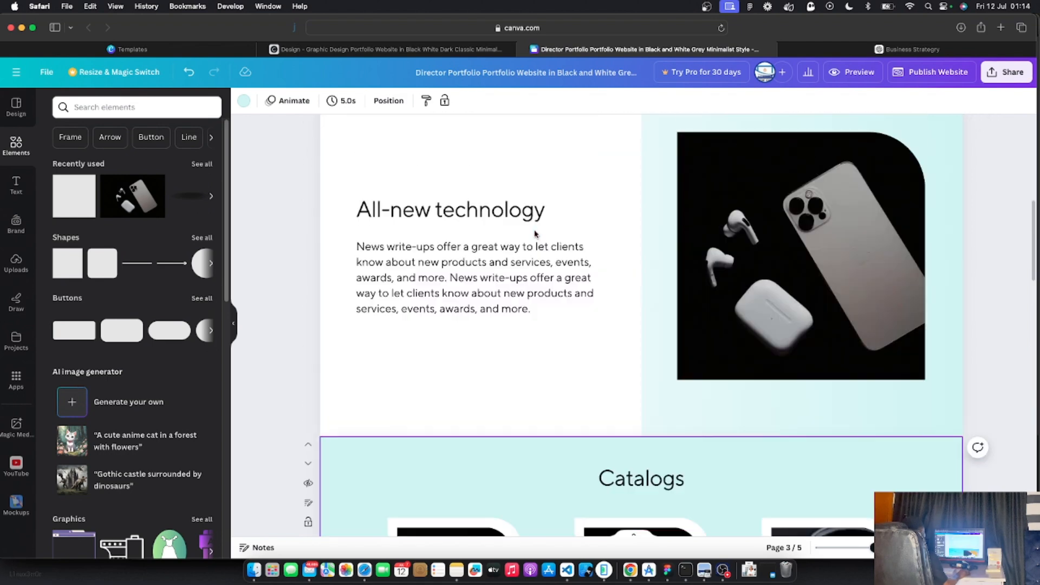
click(420, 155)
scroll(448, 174, down, 3)
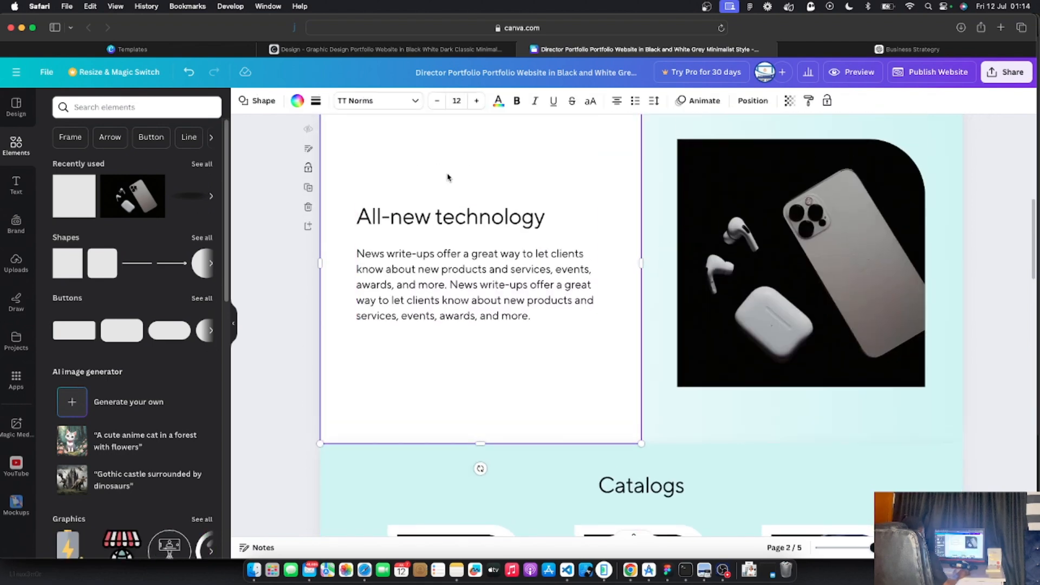
scroll(450, 178, up, 10)
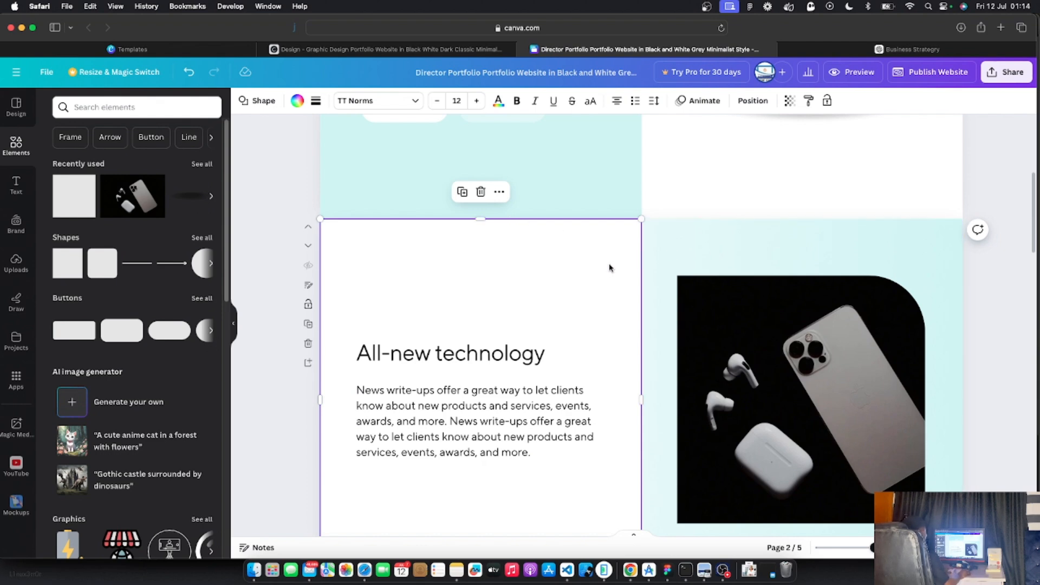
key(Delete)
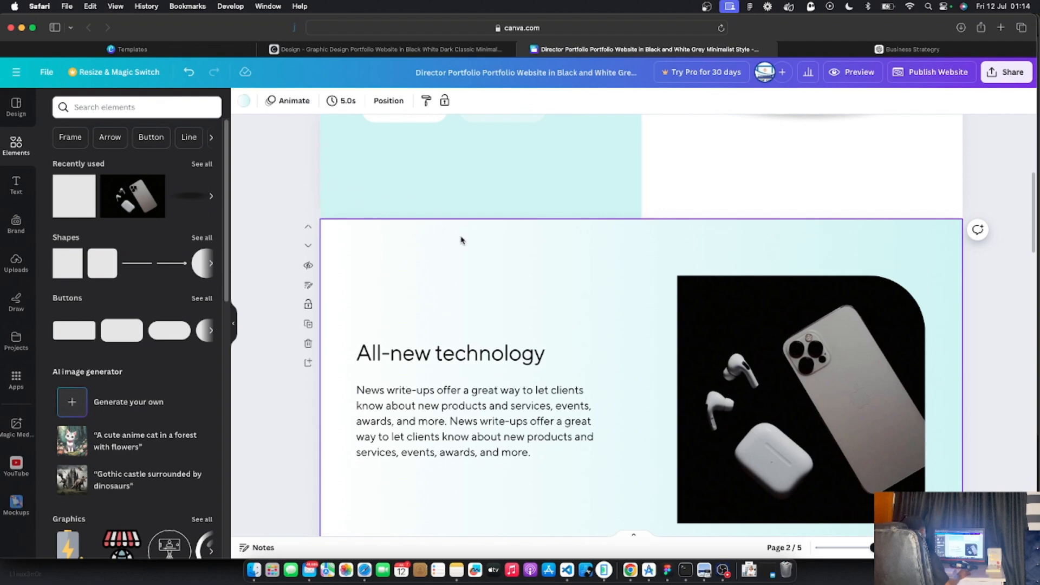
key(super+z)
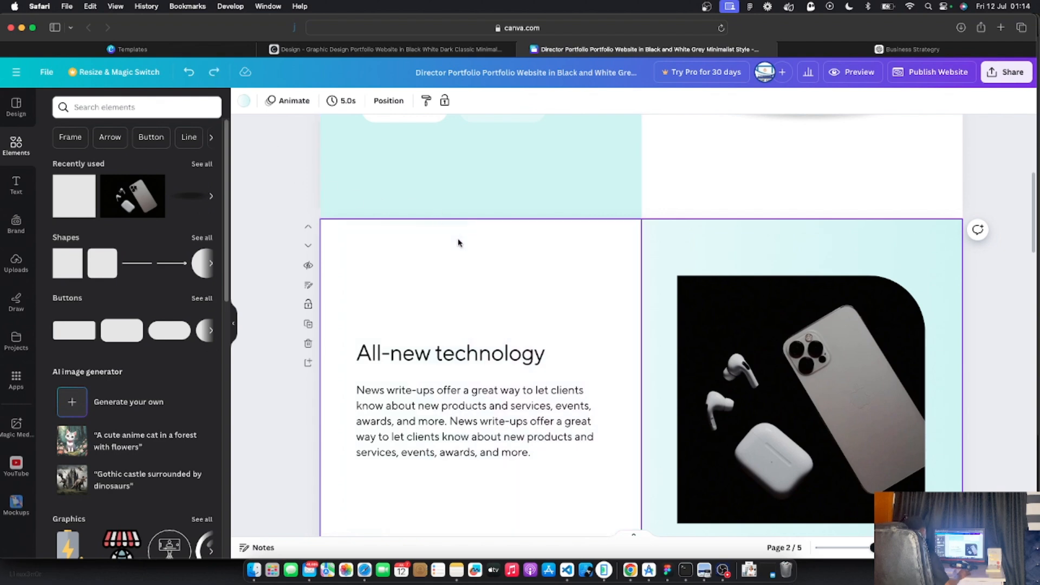
Reopen the phone preview and scroll to the All-new technology heading and news text
click(848, 74)
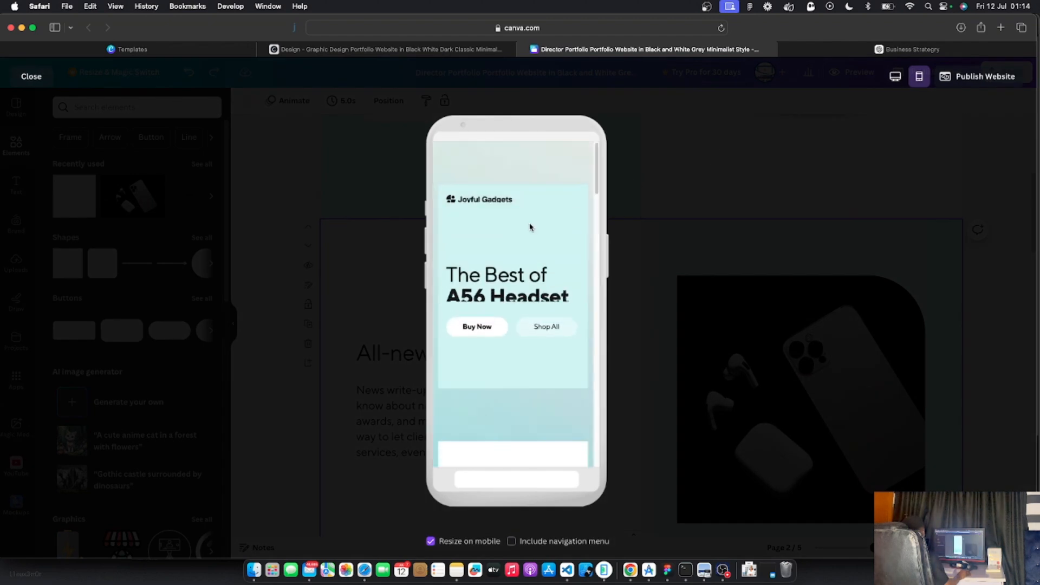
scroll(506, 301, down, 5)
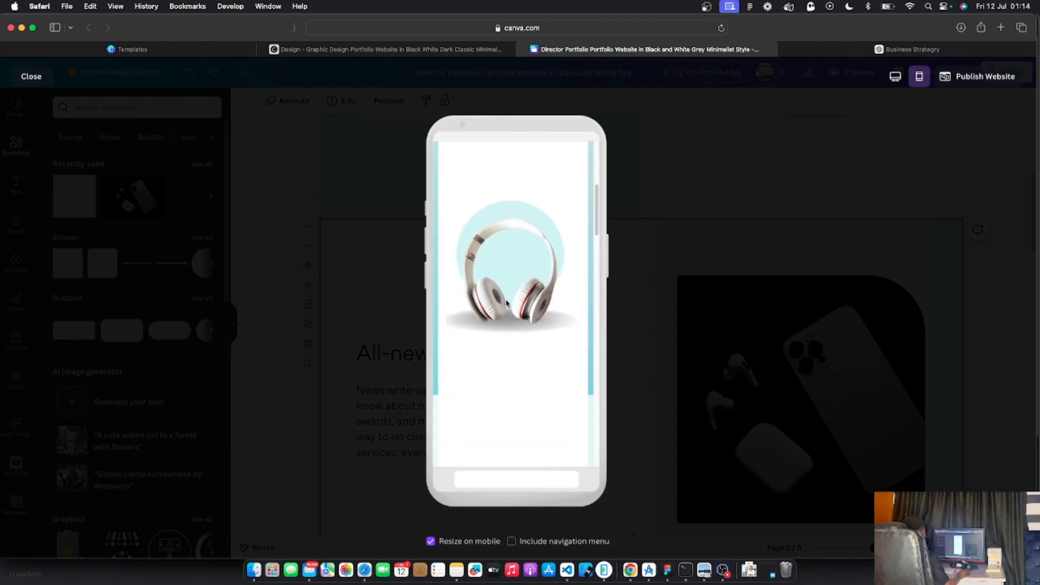
scroll(506, 302, up, 5)
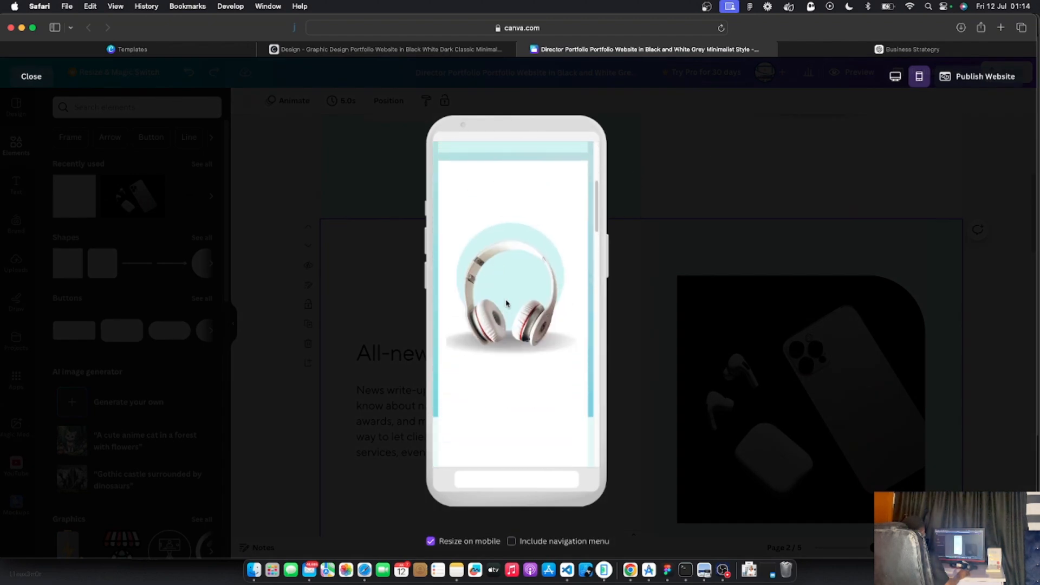
scroll(506, 304, down, 1)
scroll(506, 303, down, 5)
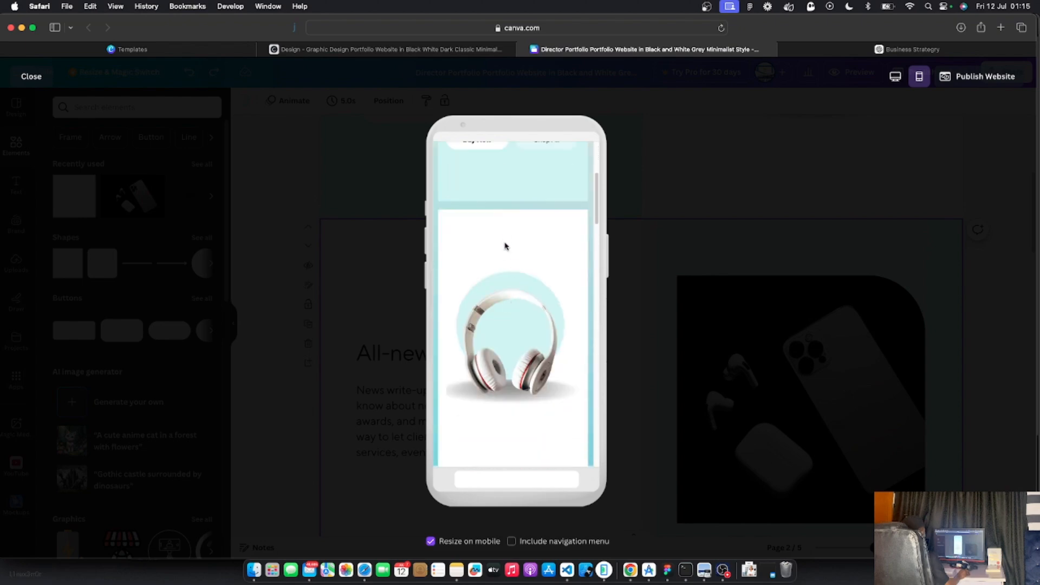
scroll(505, 246, down, 6)
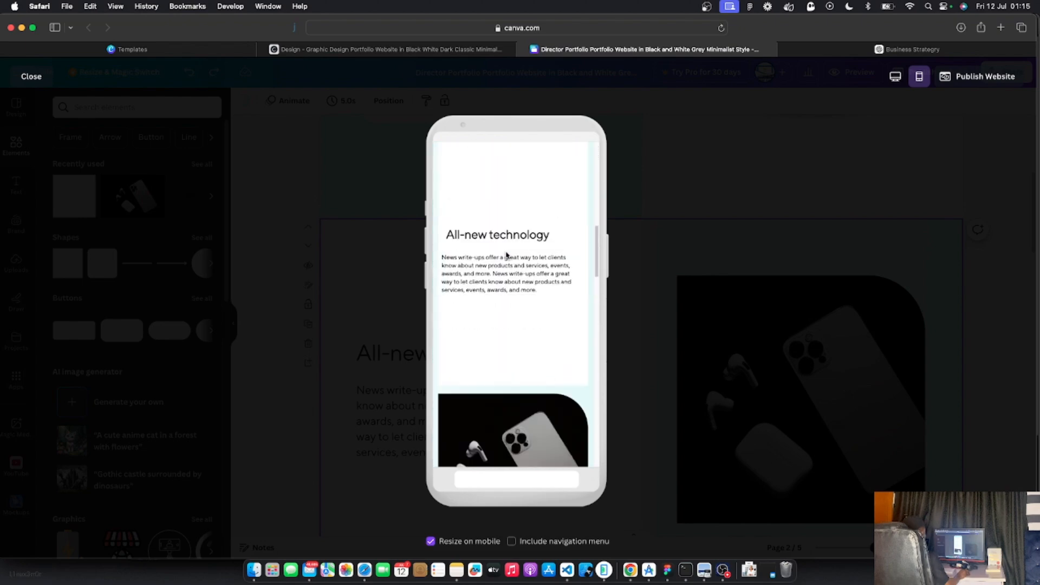
scroll(499, 206, up, 1)
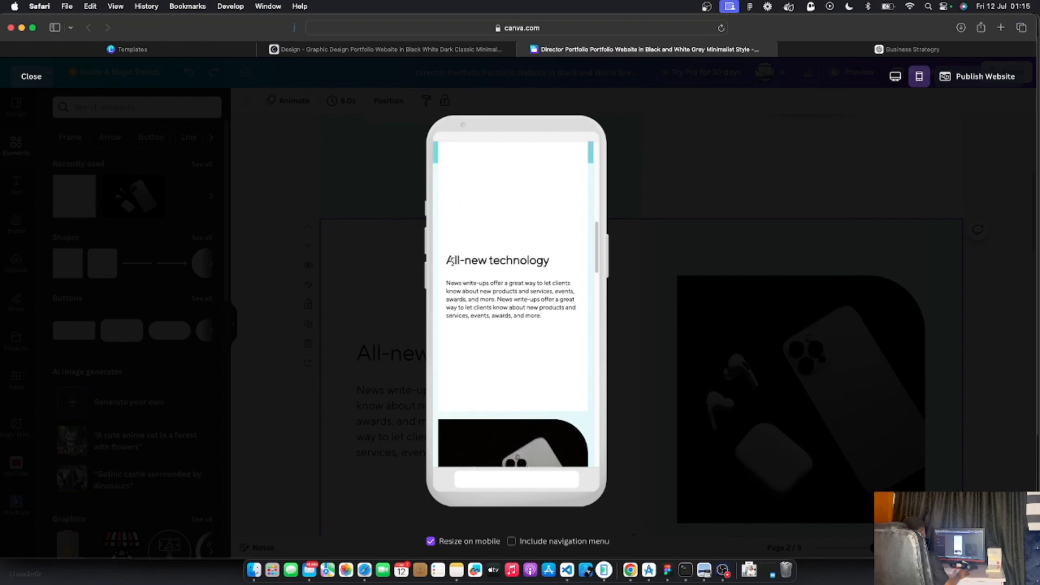
drag(457, 262, 521, 262)
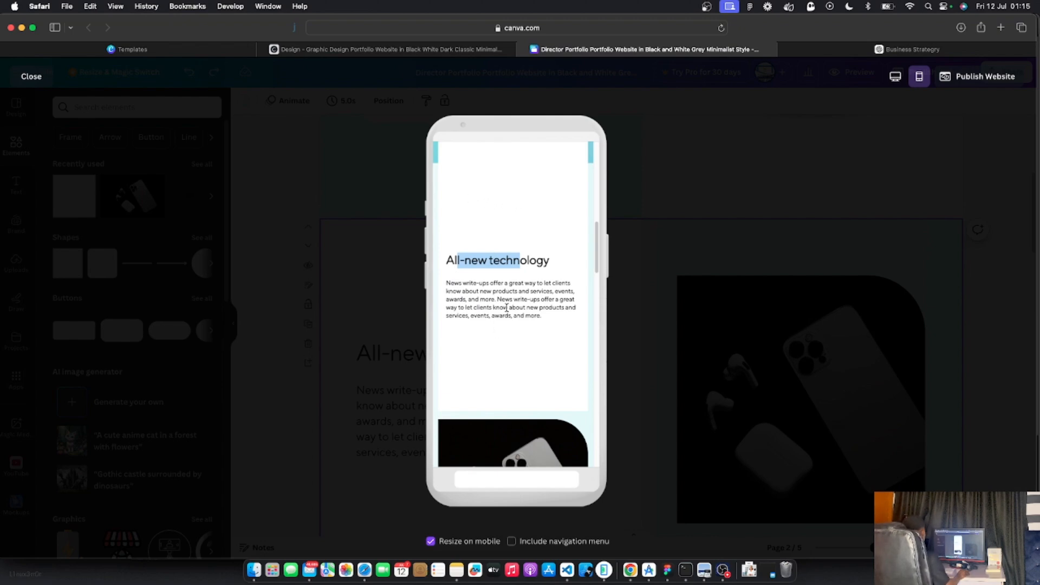
click(523, 241)
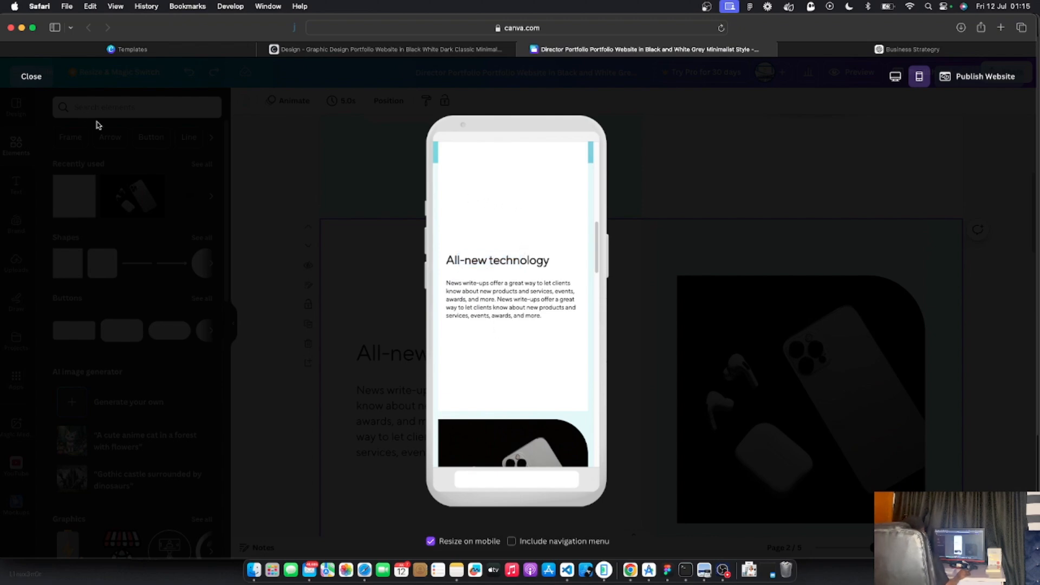
Back in the editor, delete the white box on the All-new technology section's left half
click(31, 77)
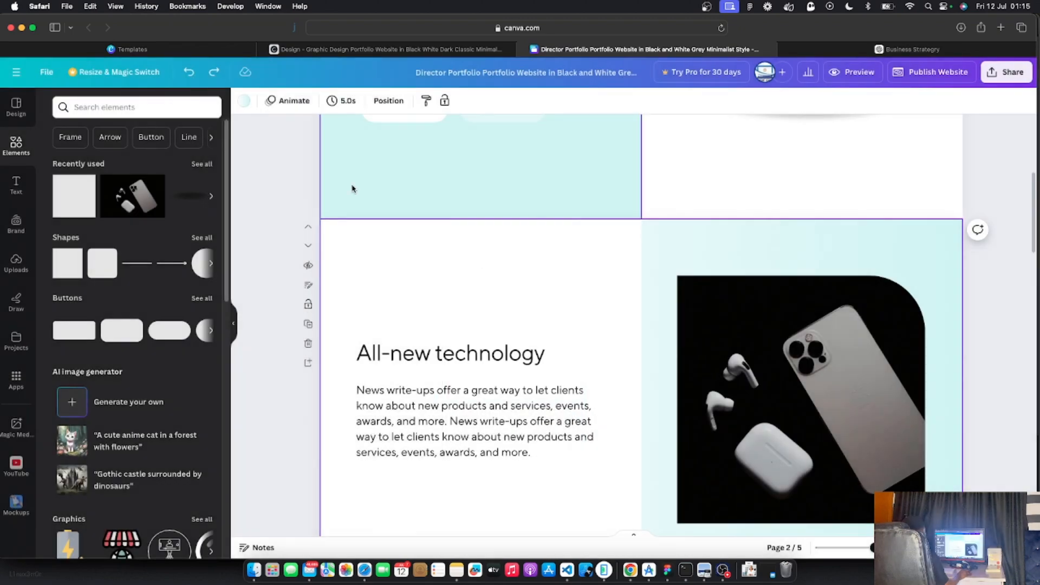
click(519, 317)
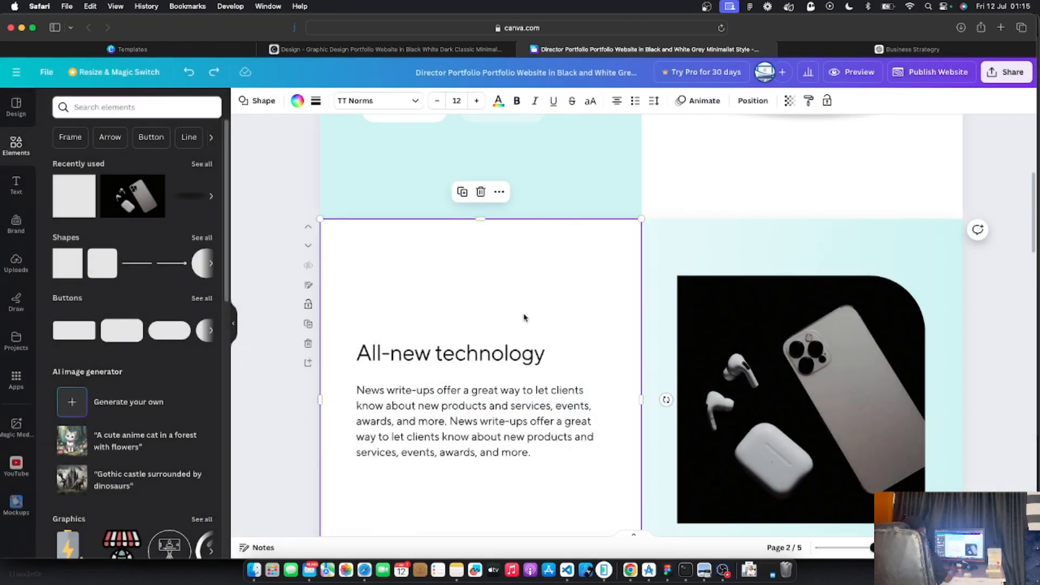
key(Delete)
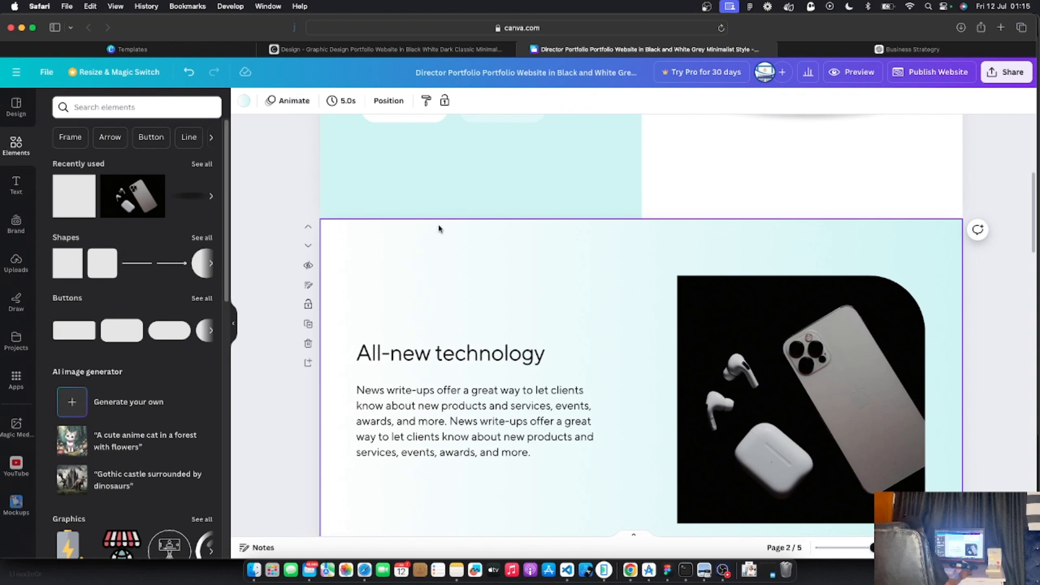
Set the All-new technology section background to plain white
click(244, 102)
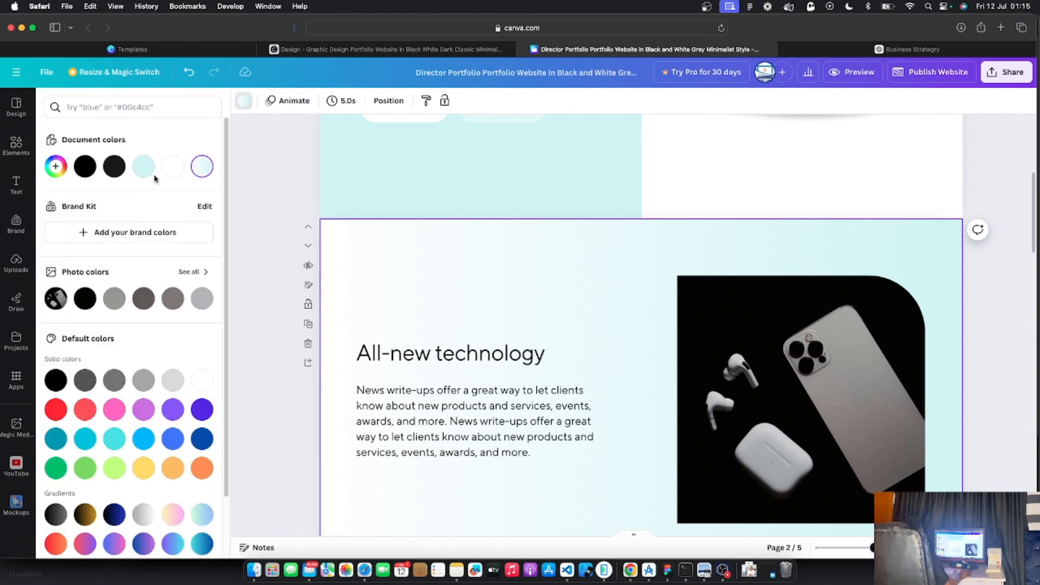
click(172, 167)
click(608, 313)
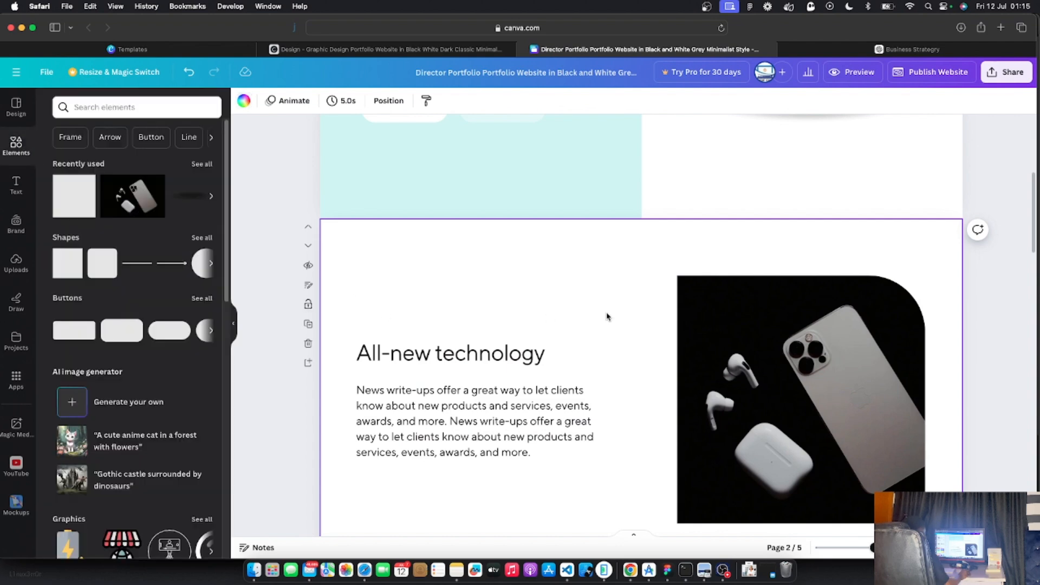
scroll(606, 314, down, 3)
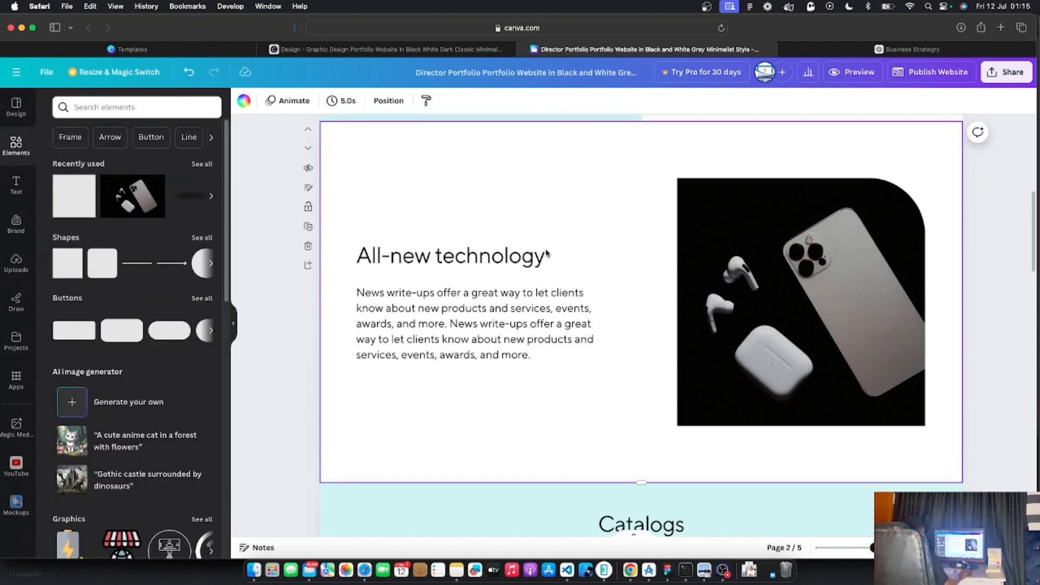
Add a grey square, stretch it over the section's right half, and send it behind the phone photo
click(69, 203)
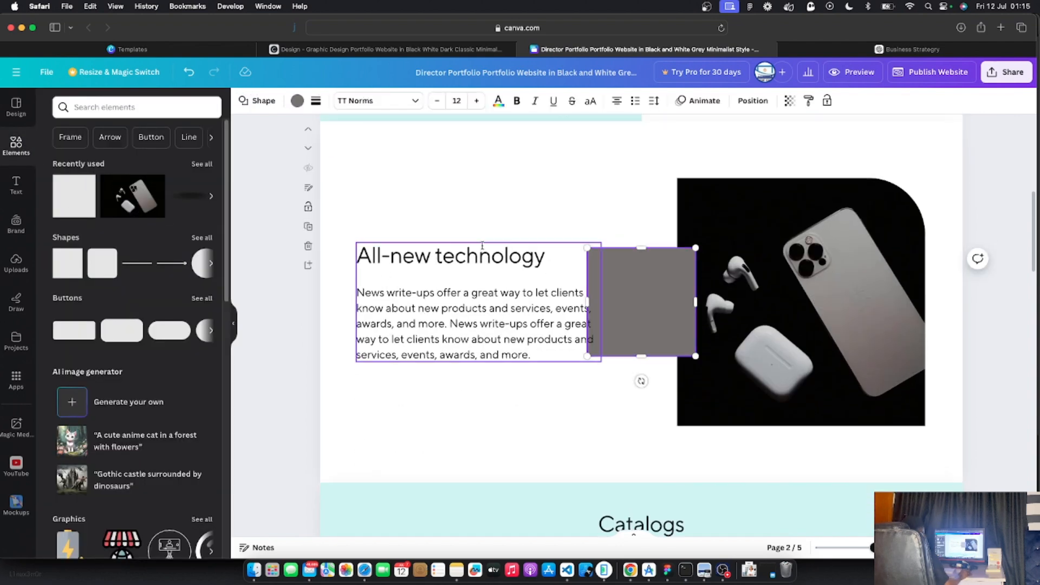
drag(643, 277, 696, 157)
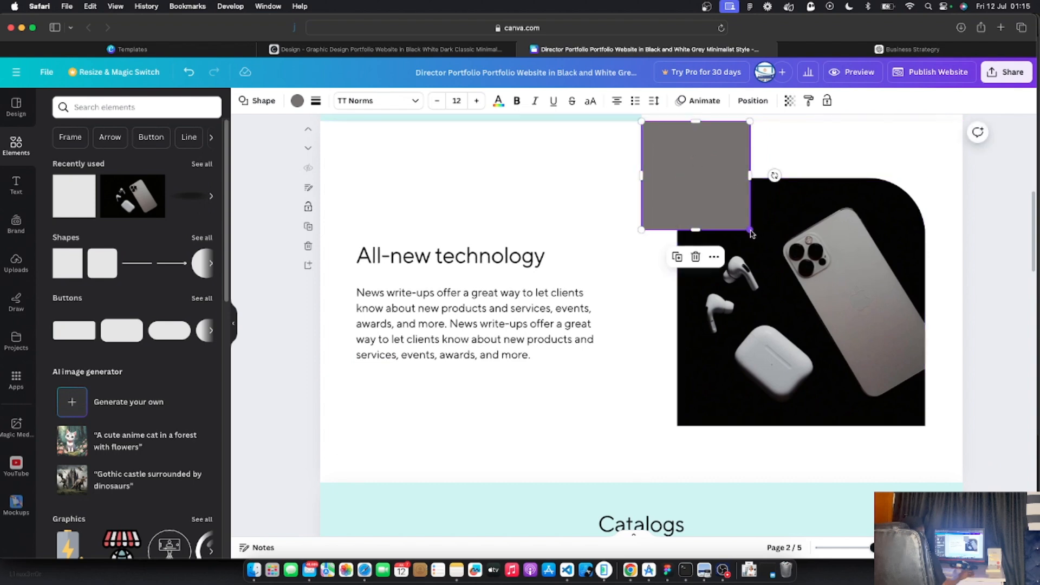
drag(750, 230, 963, 482)
right_click(866, 333)
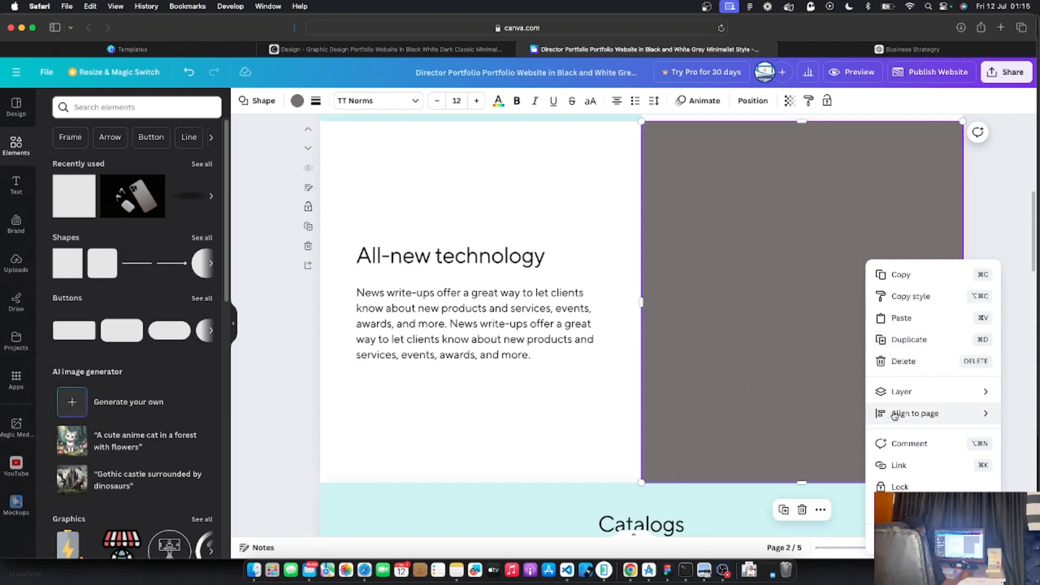
mouse_move(895, 397)
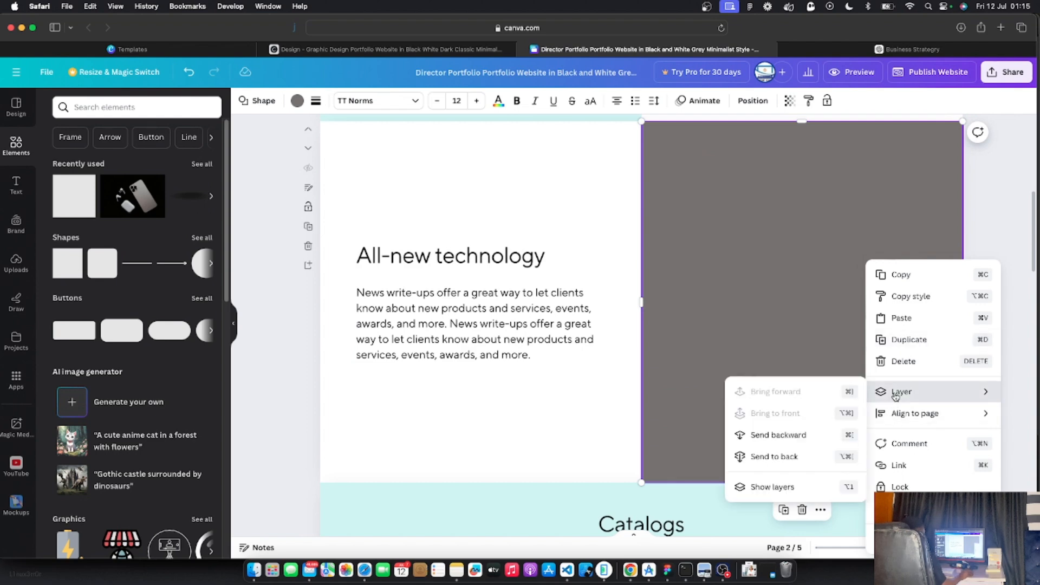
click(787, 459)
click(795, 160)
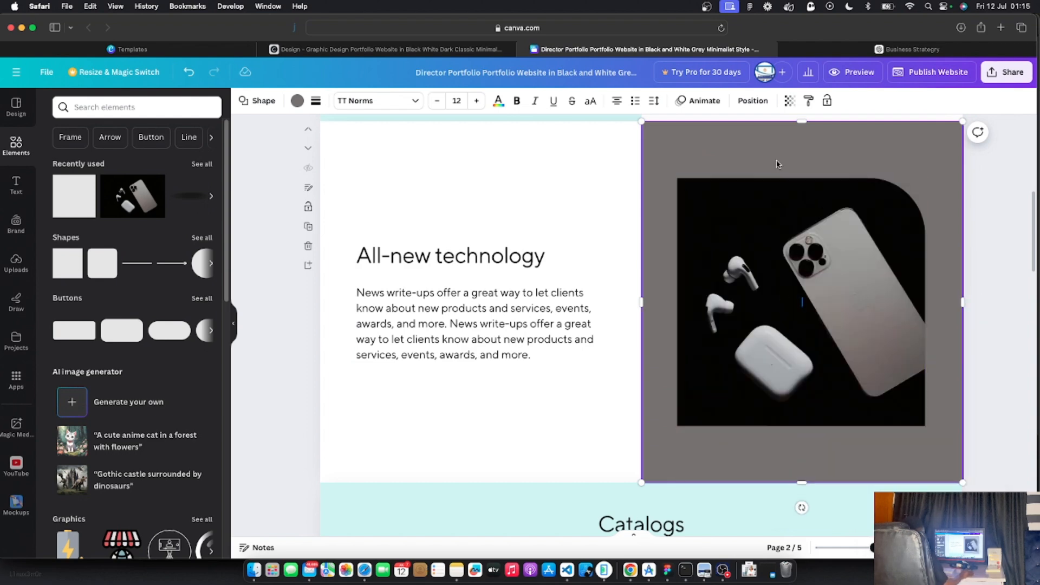
click(297, 101)
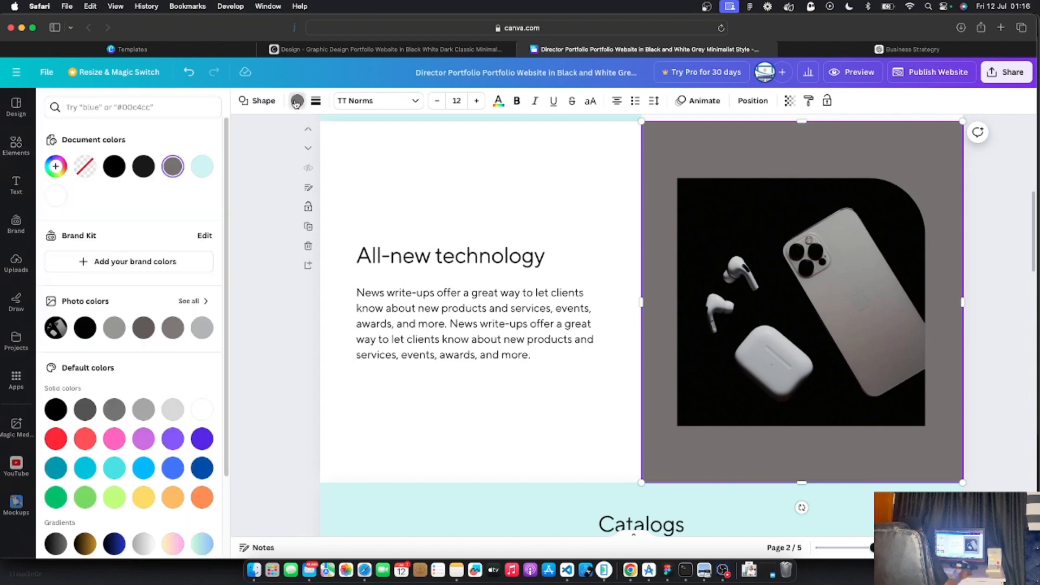
Switch the rectangle's fill to a gradient with a white first colour stop
click(202, 167)
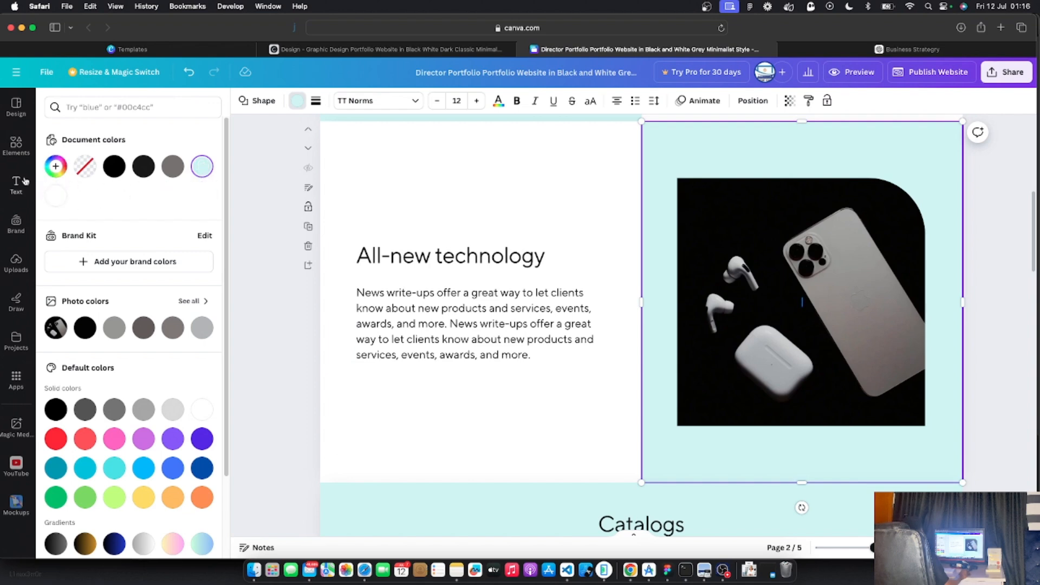
click(202, 168)
click(167, 196)
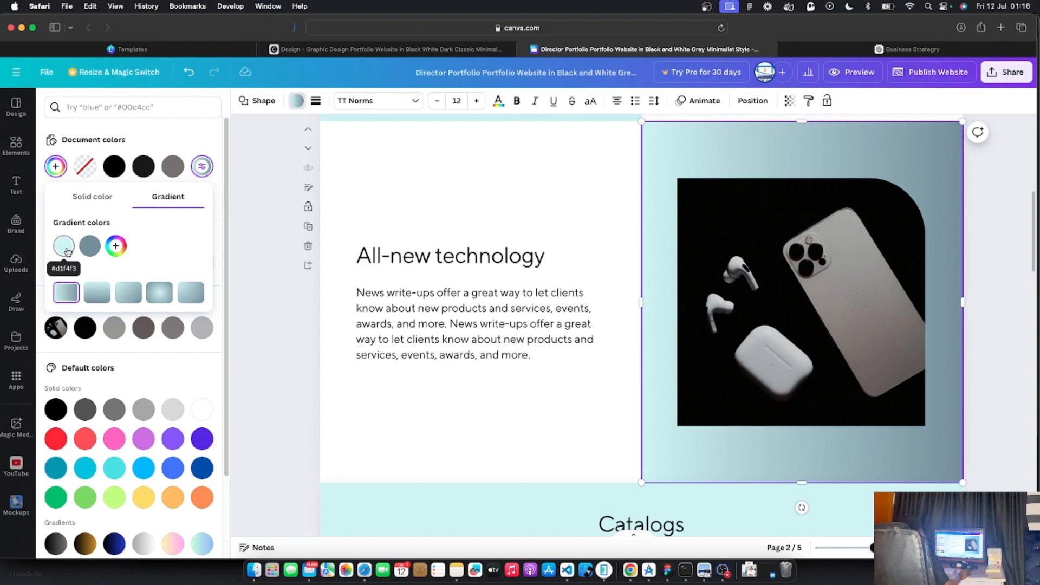
click(67, 250)
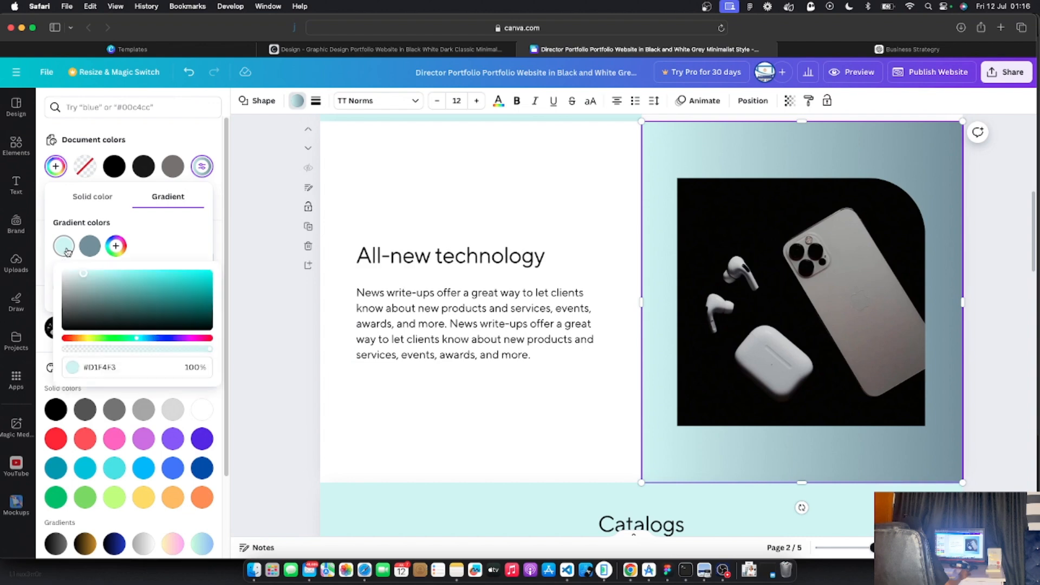
click(120, 369)
key(super+c)
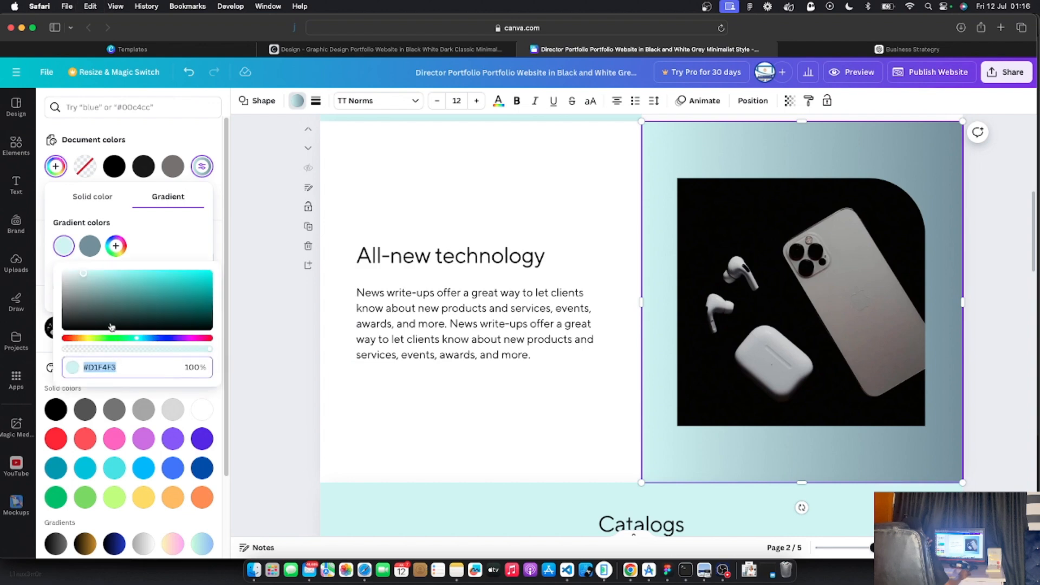
drag(79, 291, 58, 261)
Set the gradient's second colour stop to hex #D1F4F3
click(93, 249)
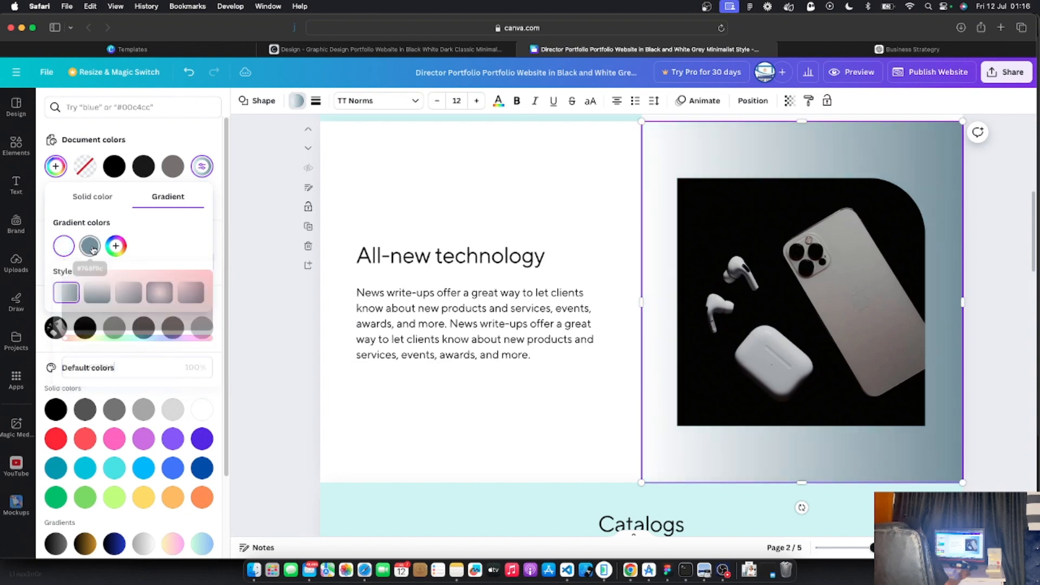
click(131, 366)
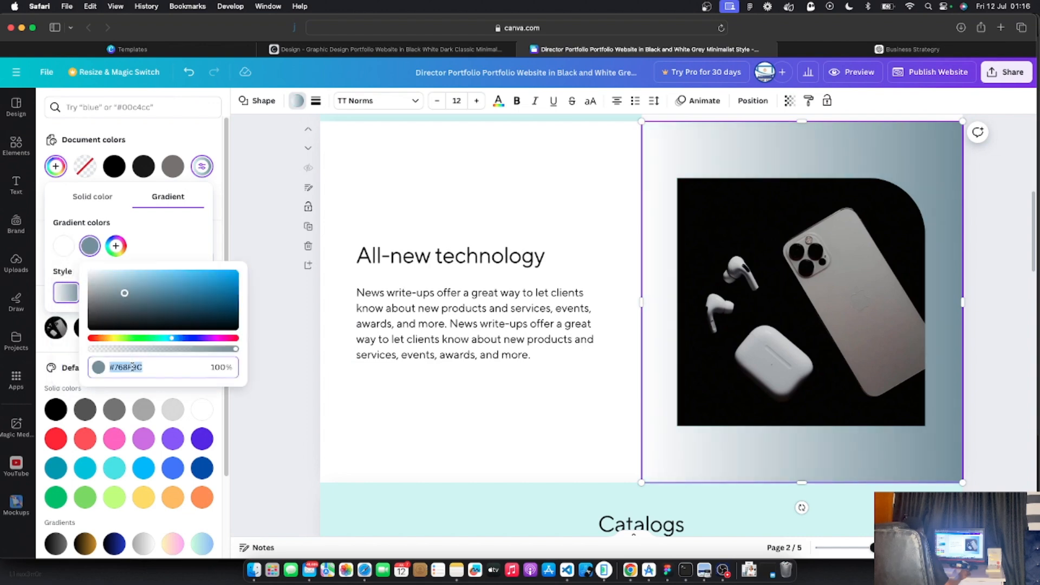
key(super+v)
double_click(115, 367)
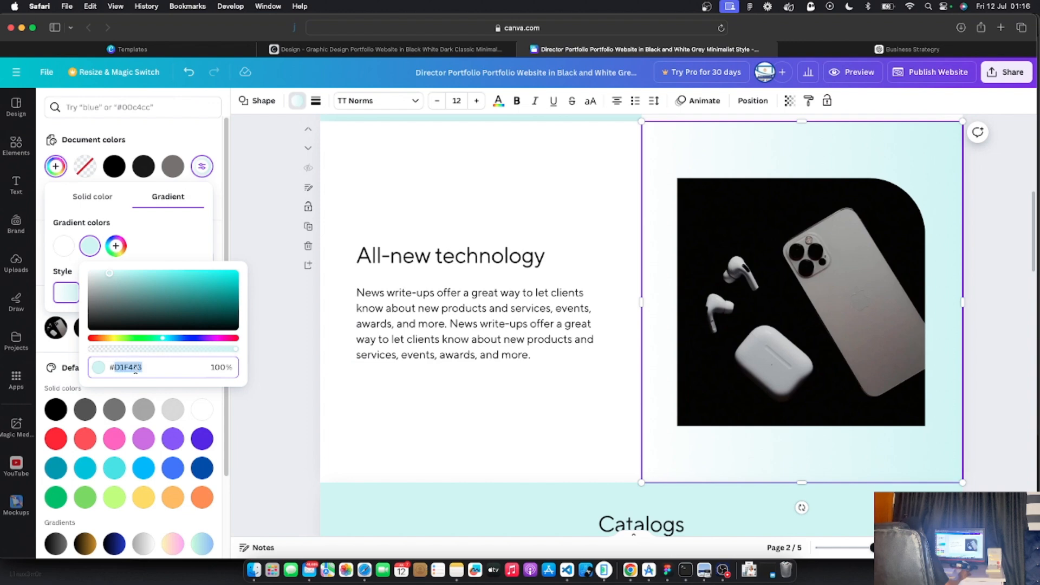
click(161, 247)
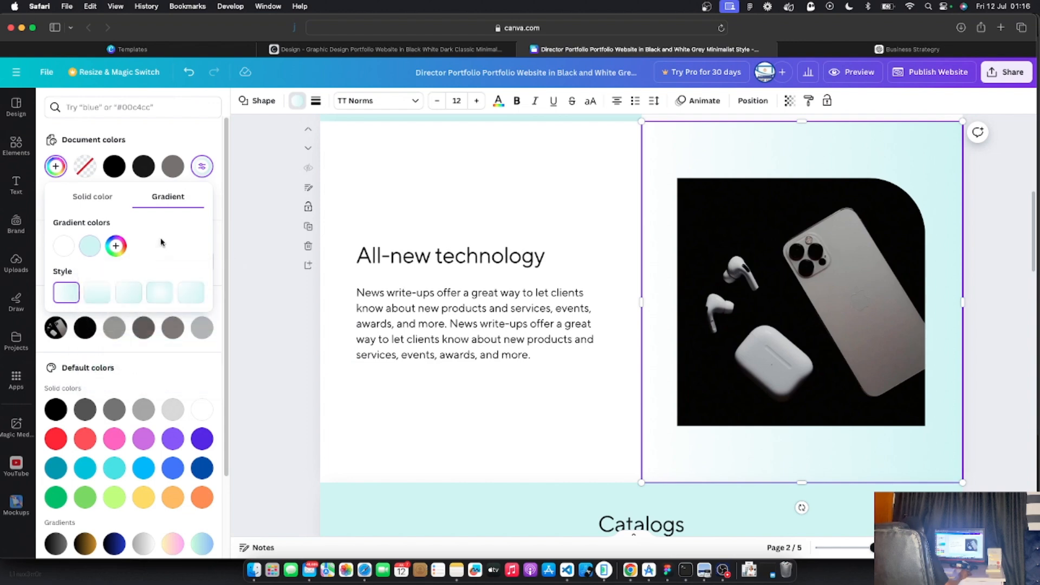
click(280, 387)
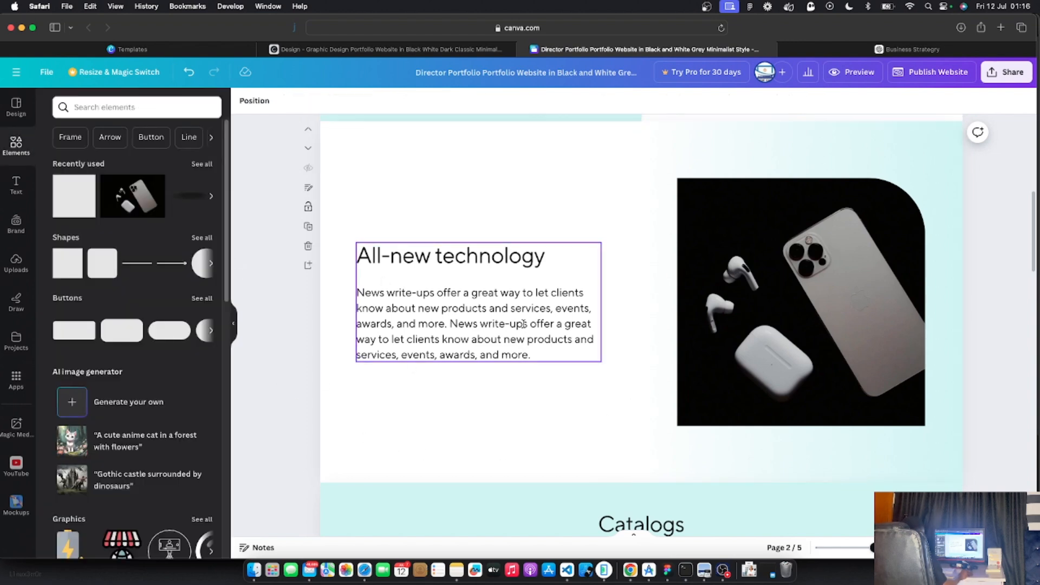
Preview the site on a phone again, scroll through its sections, and close the preview
scroll(524, 324, down, 1)
scroll(526, 325, up, 3)
scroll(525, 327, down, 4)
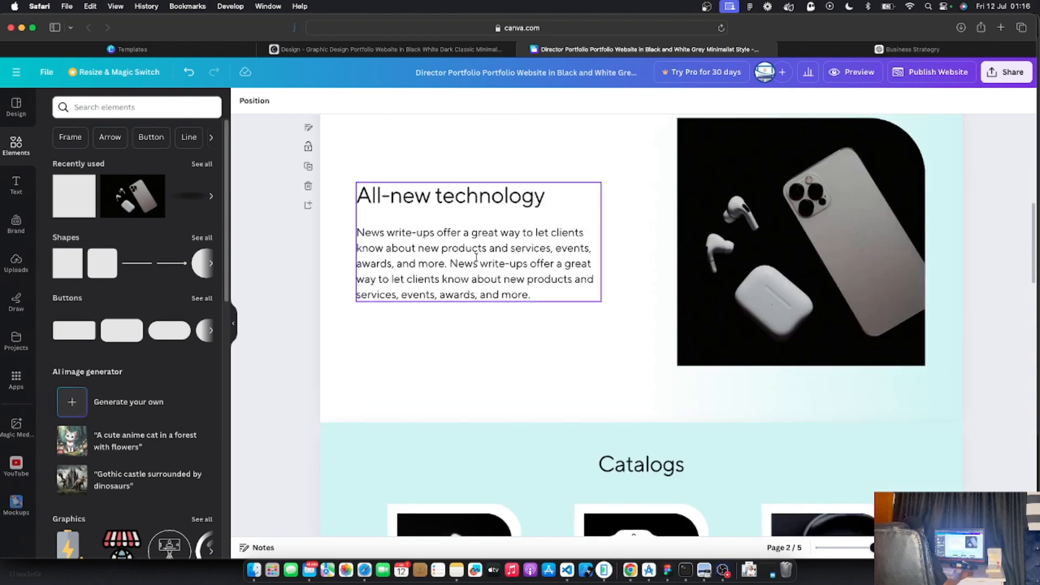
click(504, 349)
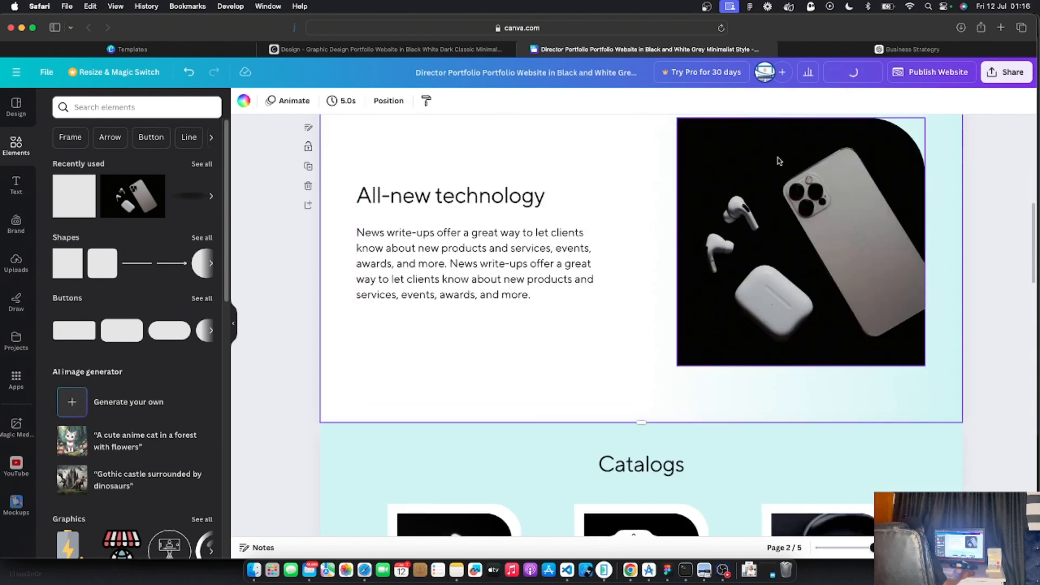
click(853, 72)
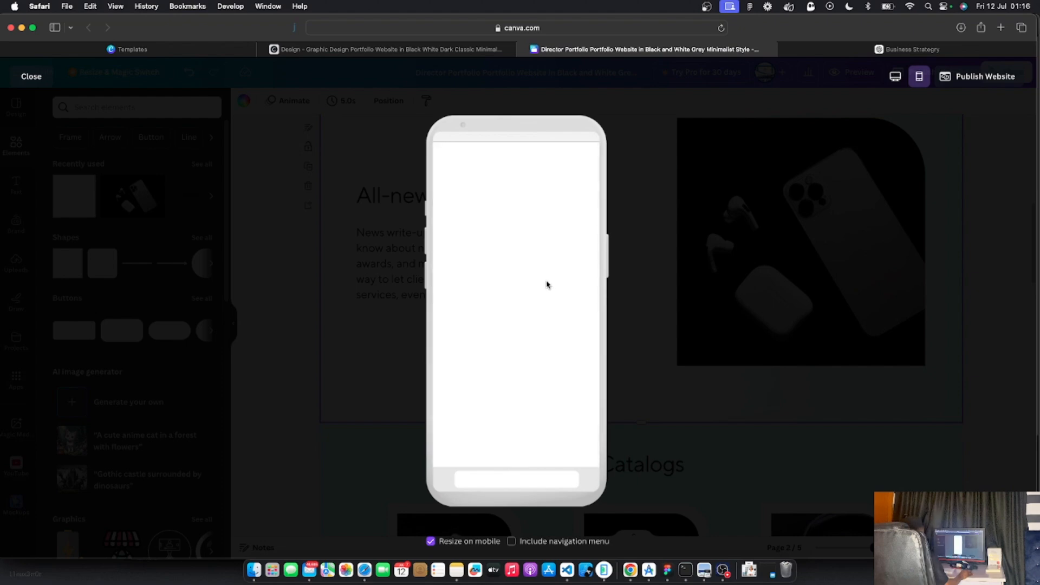
scroll(529, 323, down, 5)
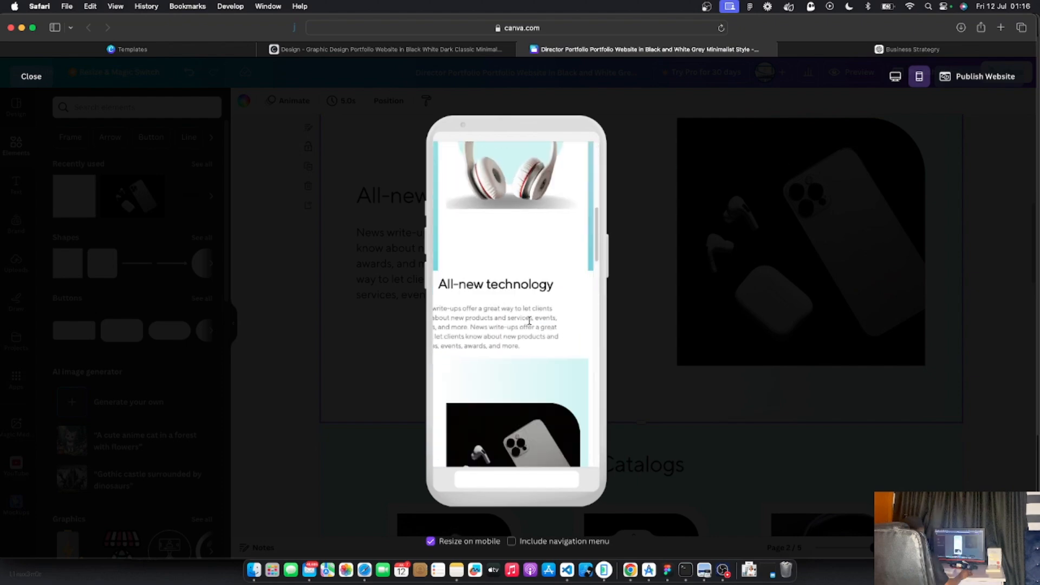
scroll(530, 321, down, 1)
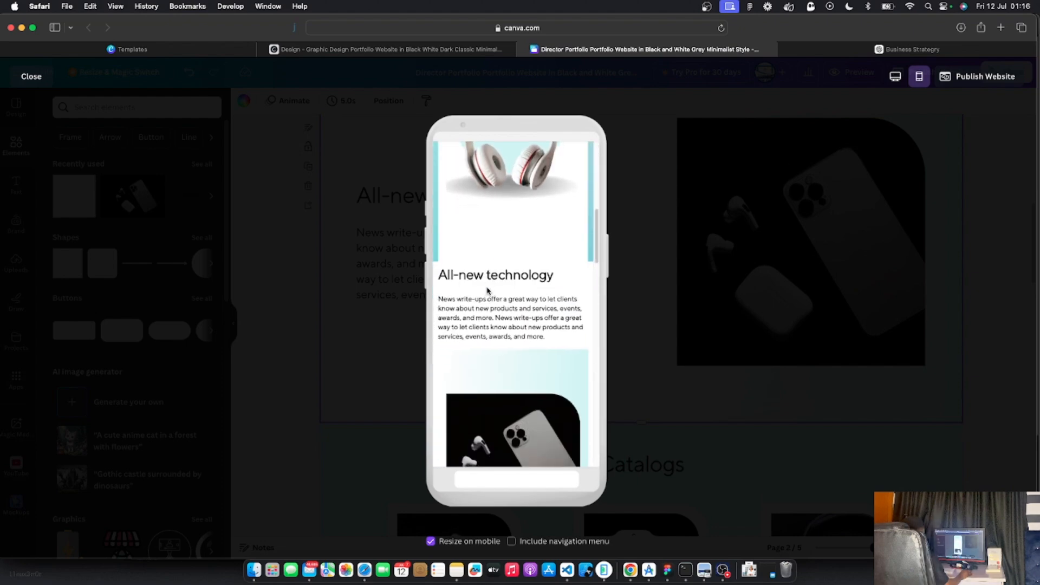
scroll(514, 370, down, 3)
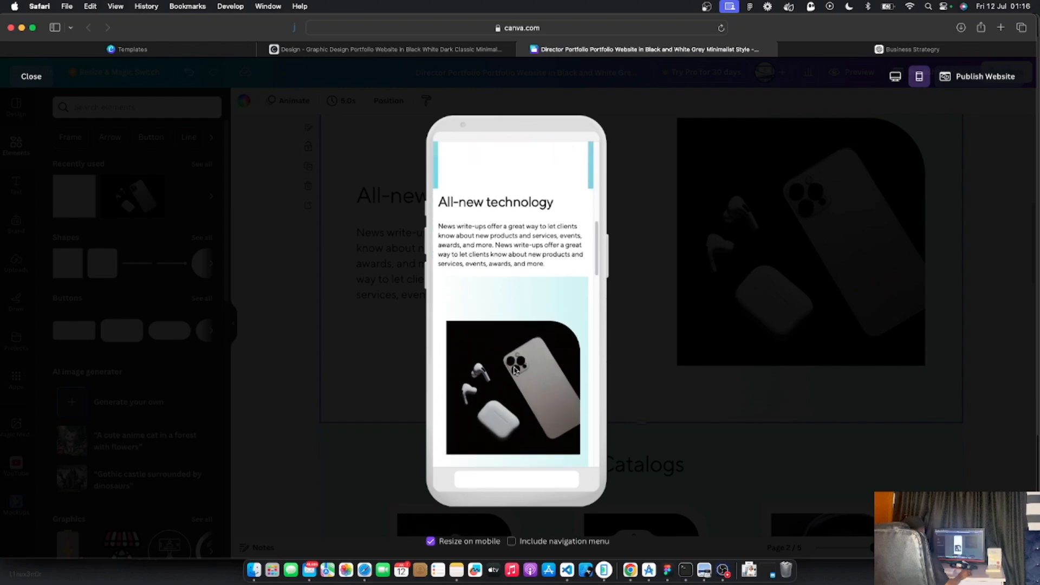
scroll(502, 294, up, 10)
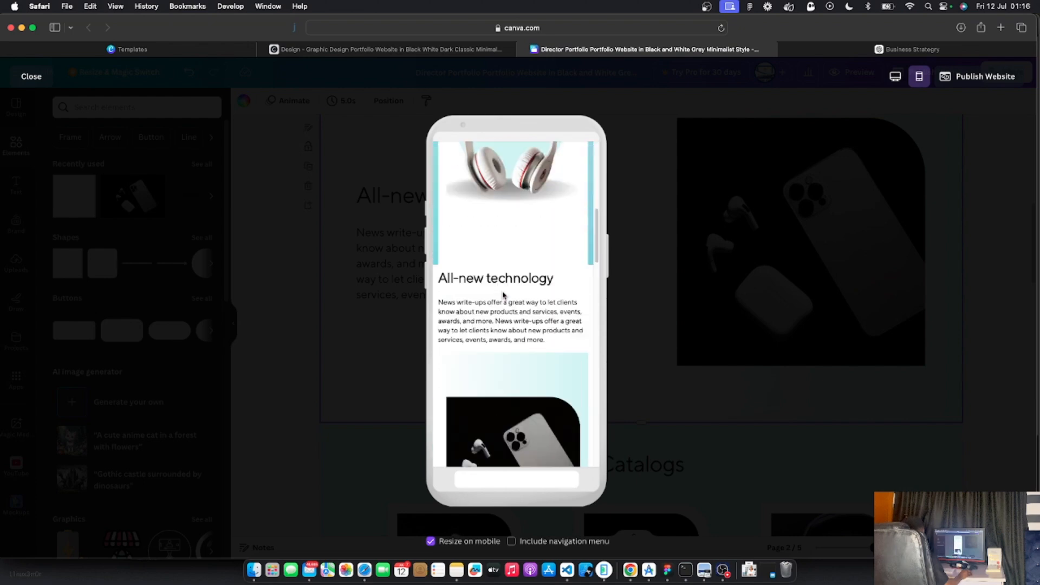
scroll(505, 341, down, 1)
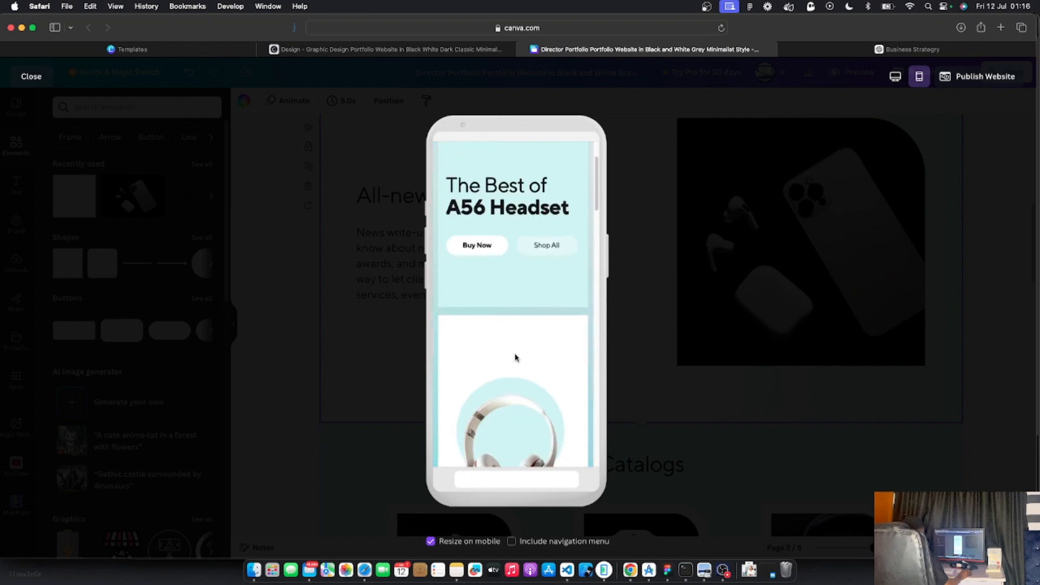
scroll(516, 357, down, 2)
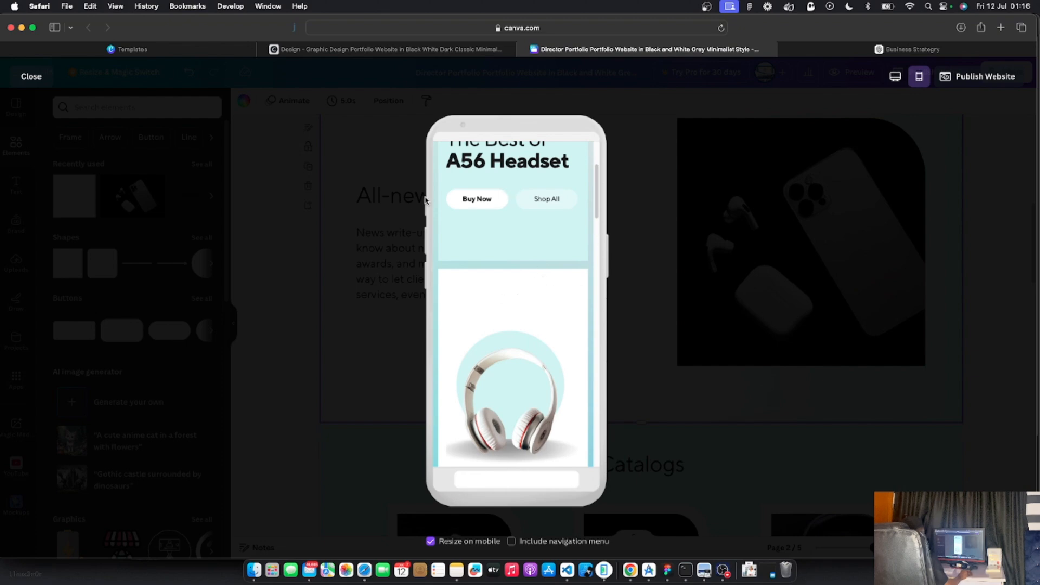
click(32, 78)
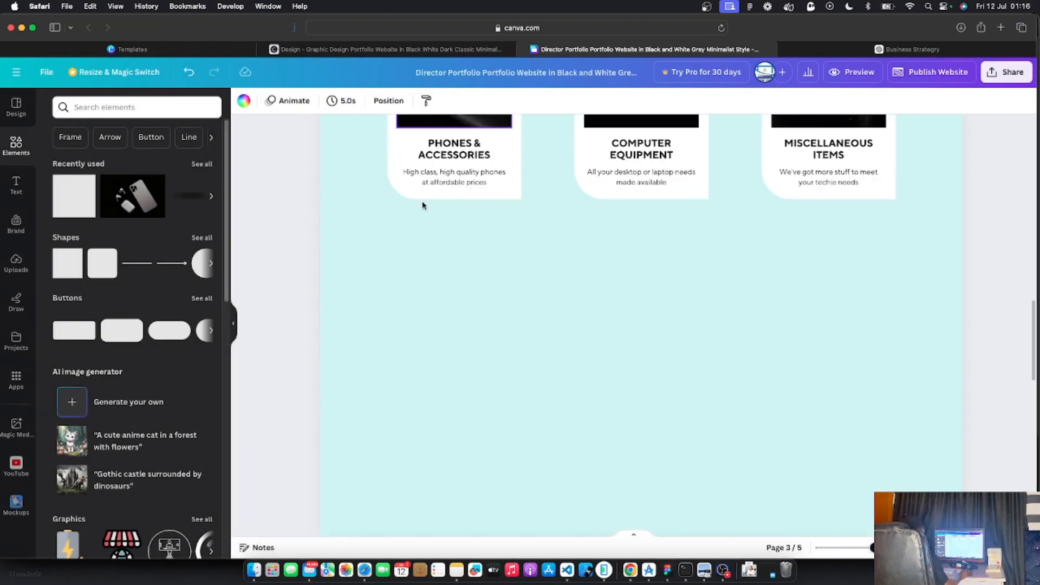
Delete the white rectangle behind the headphones and make the hero background solid white
click(679, 163)
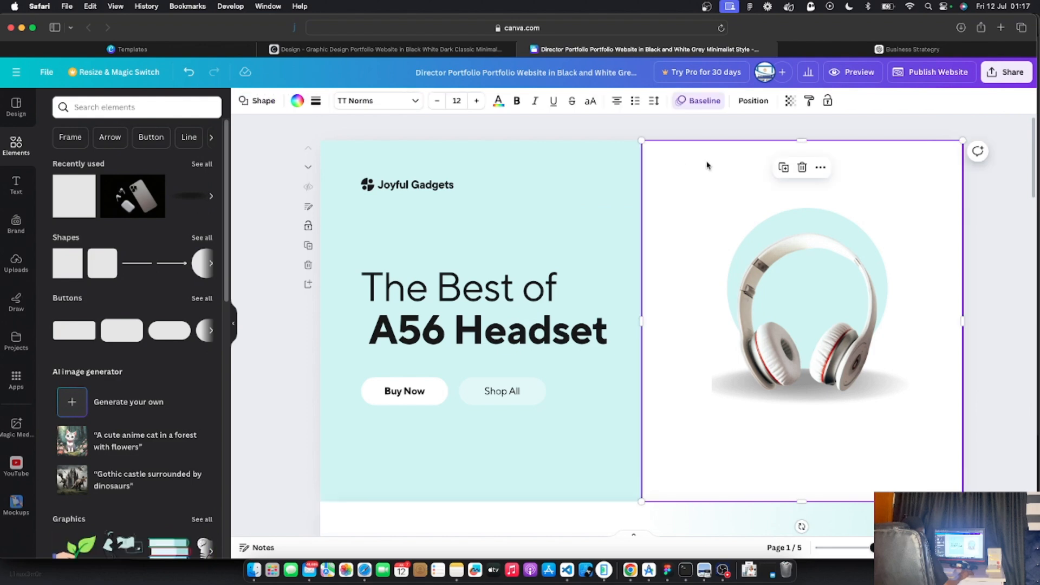
key(Delete)
click(734, 166)
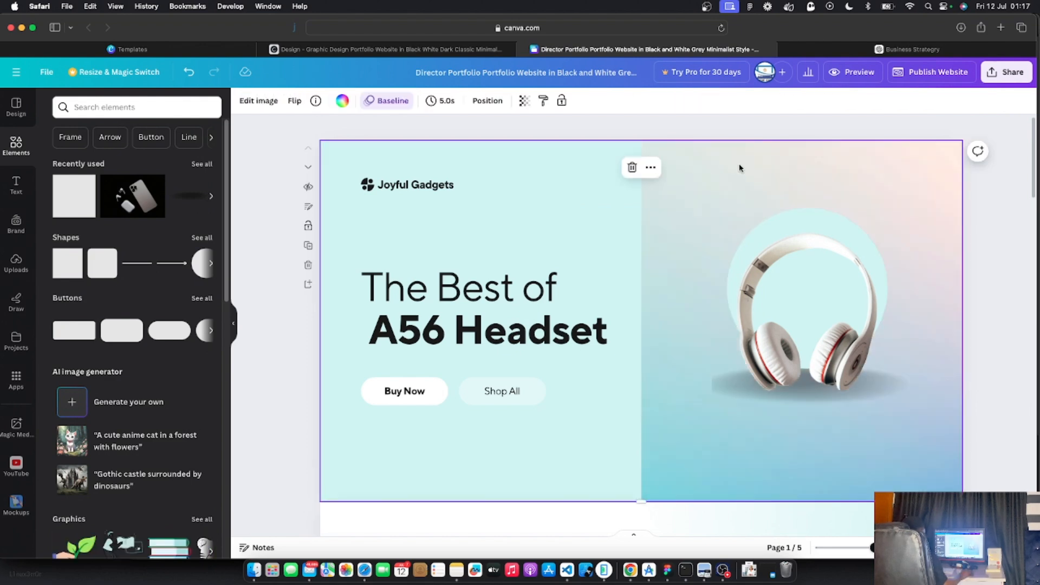
click(342, 100)
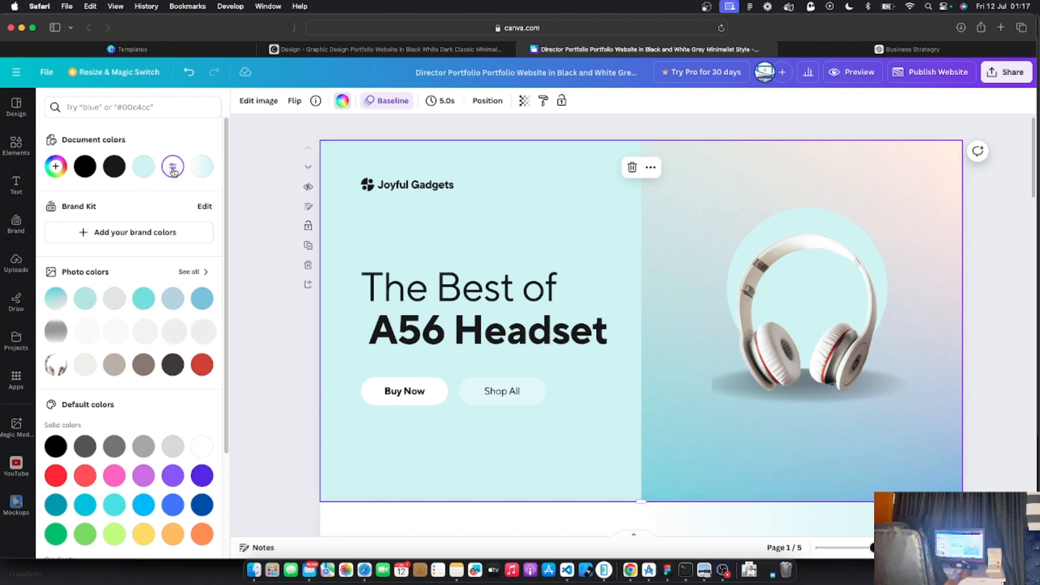
click(55, 166)
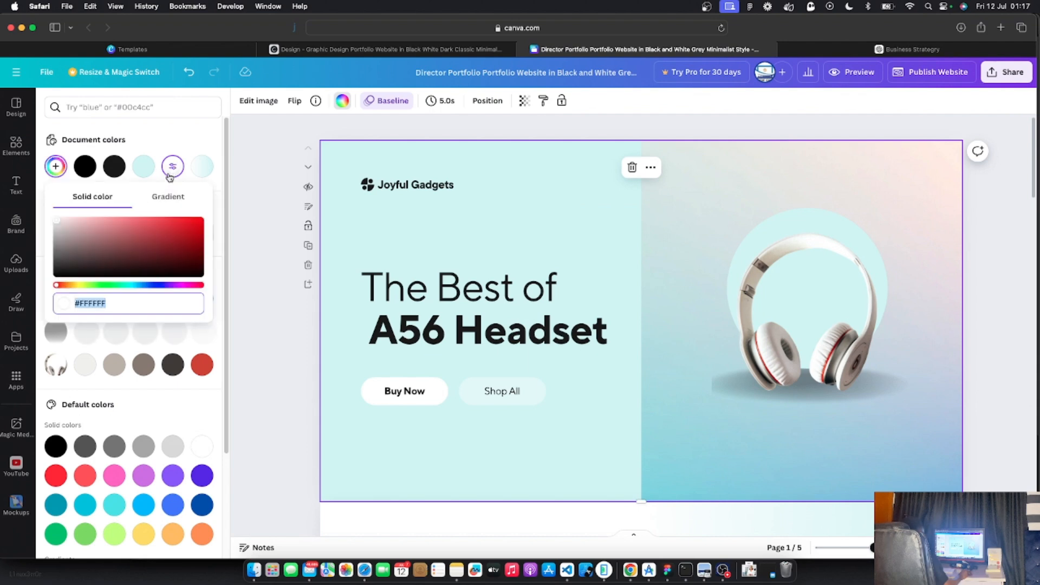
drag(57, 222, 47, 216)
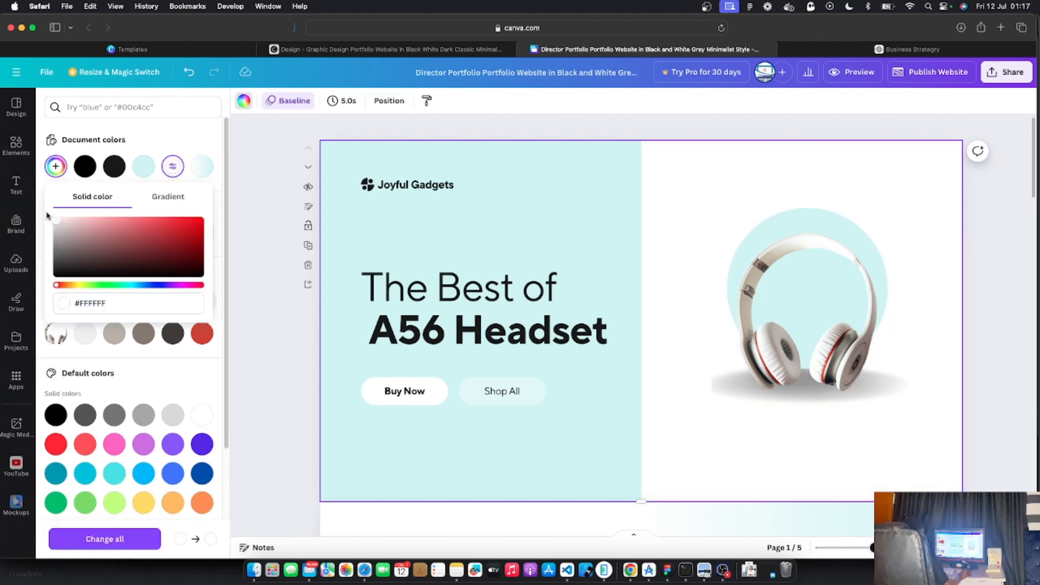
click(251, 256)
click(251, 256)
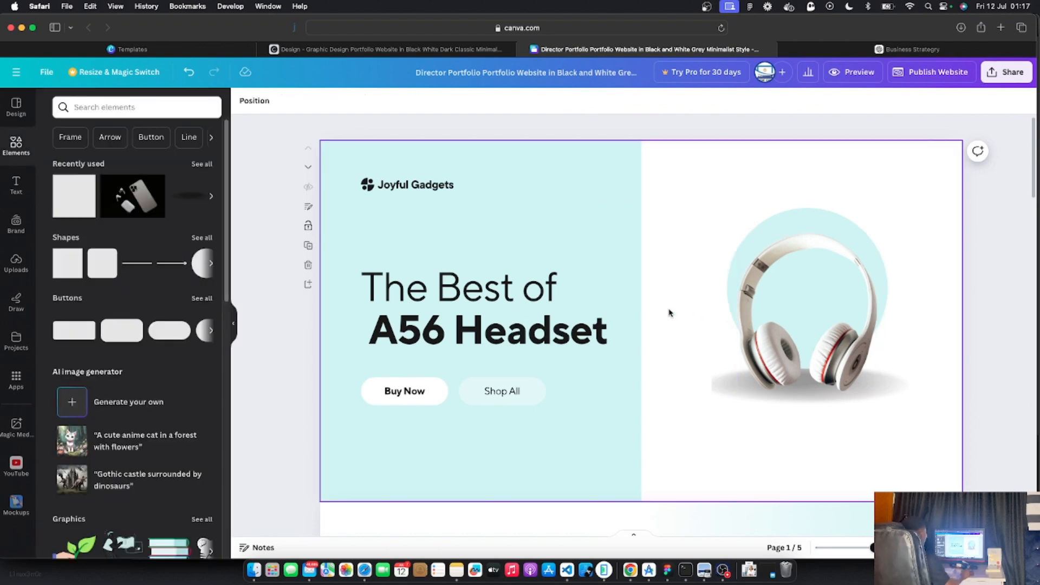
Retitle the three Catalogs cards IPHONE 14, IPHONE 15 and SAMSUNG S22
scroll(668, 310, down, 1)
scroll(697, 324, down, 10)
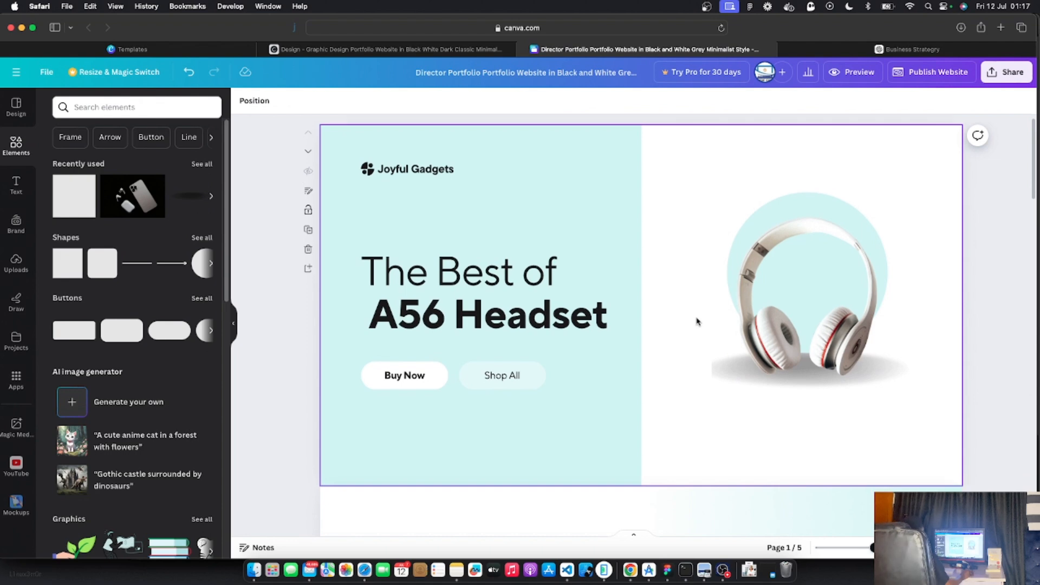
scroll(696, 320, down, 5)
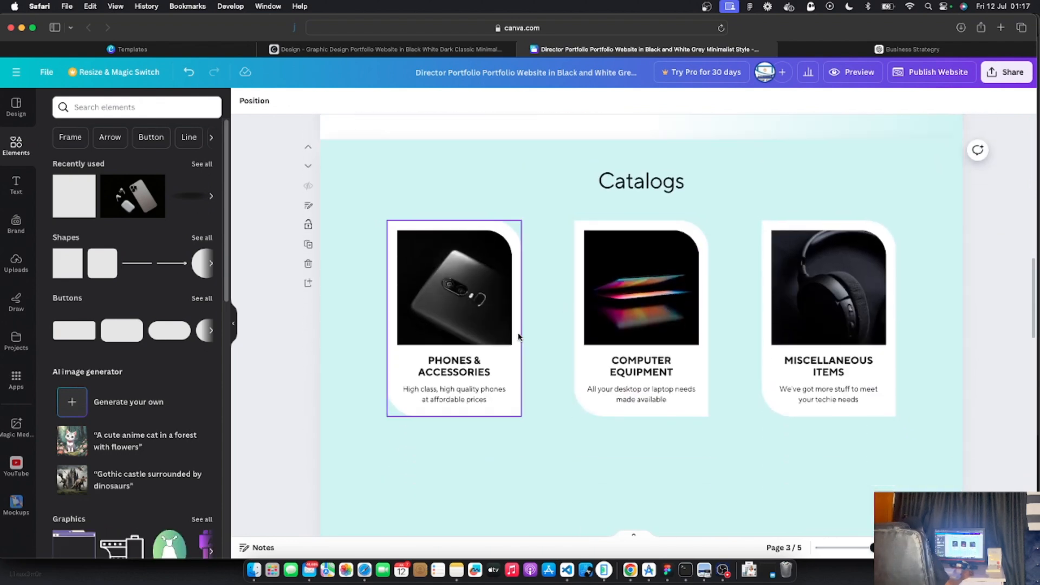
scroll(493, 364, down, 8)
scroll(493, 364, up, 10)
scroll(493, 364, down, 8)
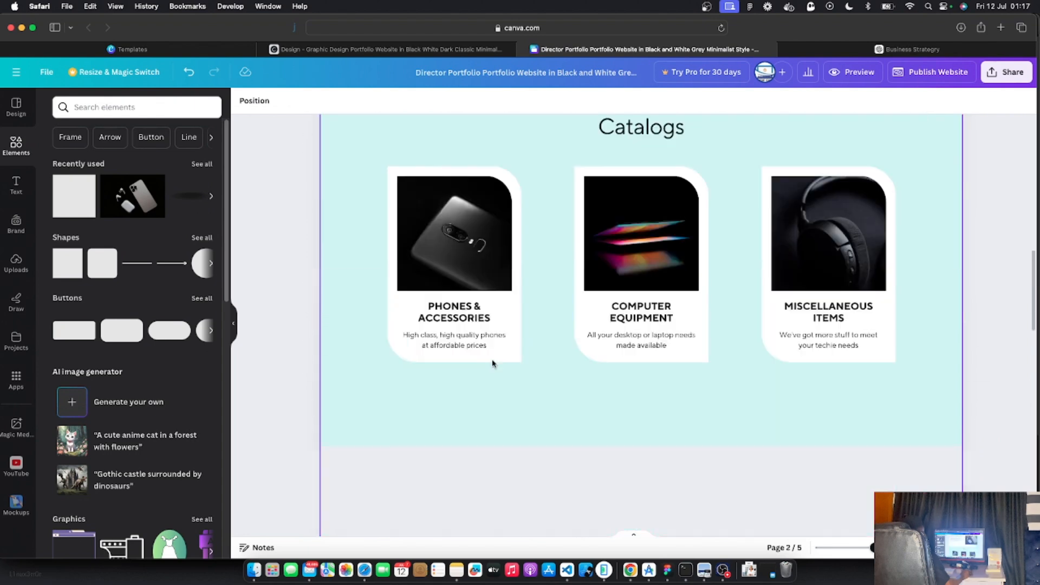
scroll(493, 363, up, 2)
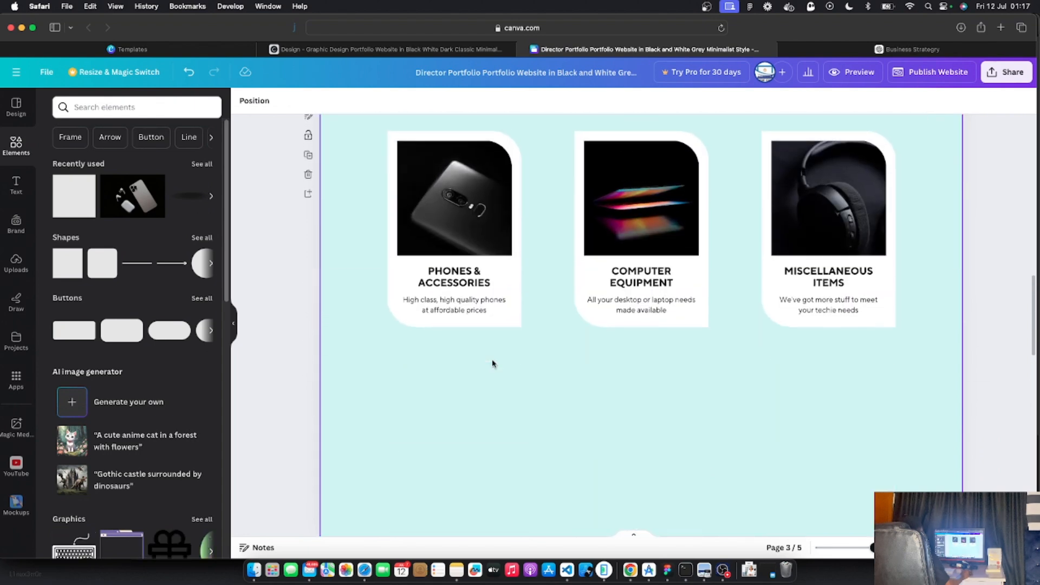
scroll(493, 364, down, 7)
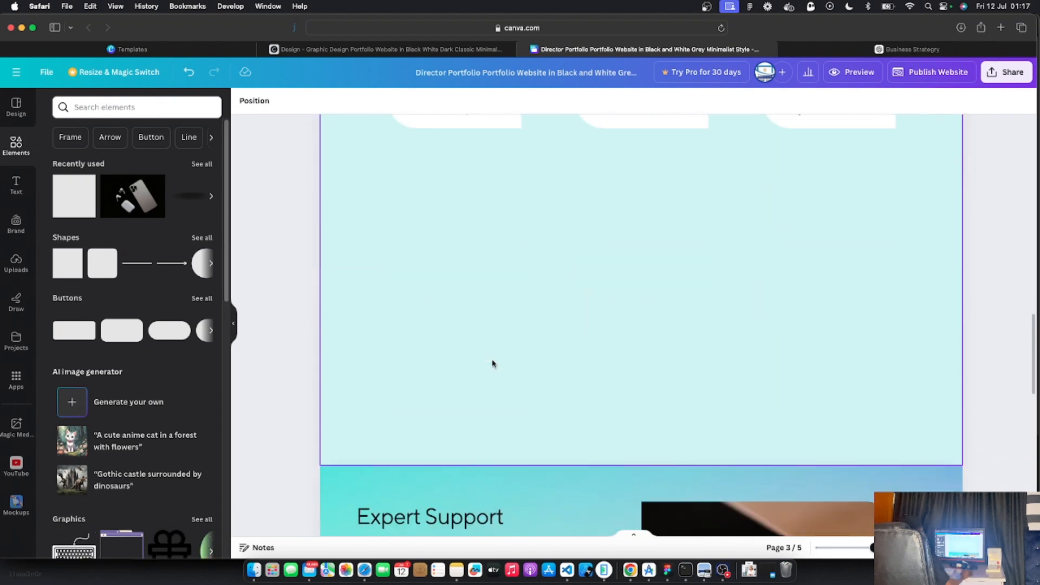
scroll(497, 360, up, 6)
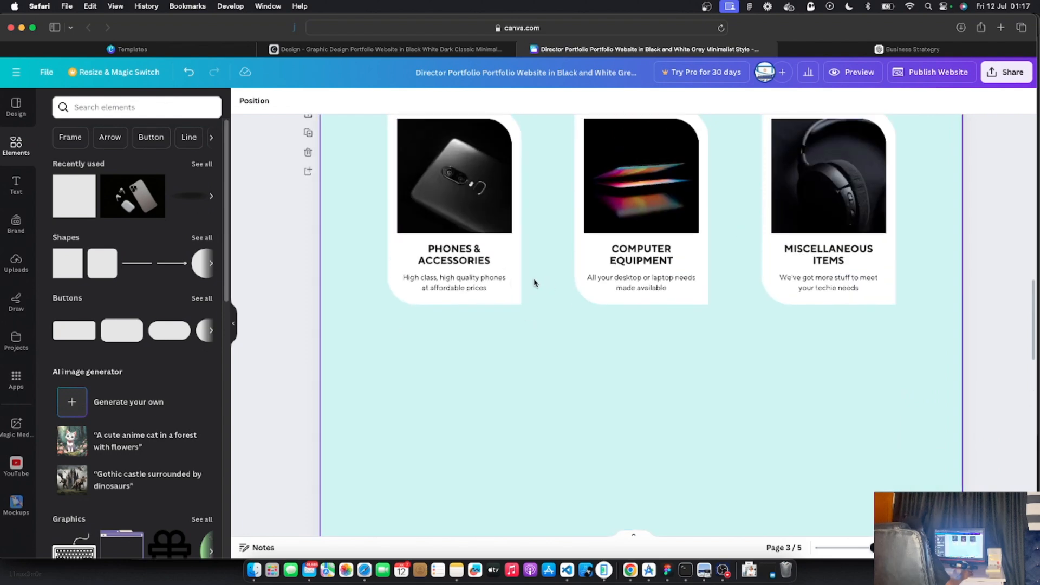
click(448, 252)
click(448, 252)
click(449, 252)
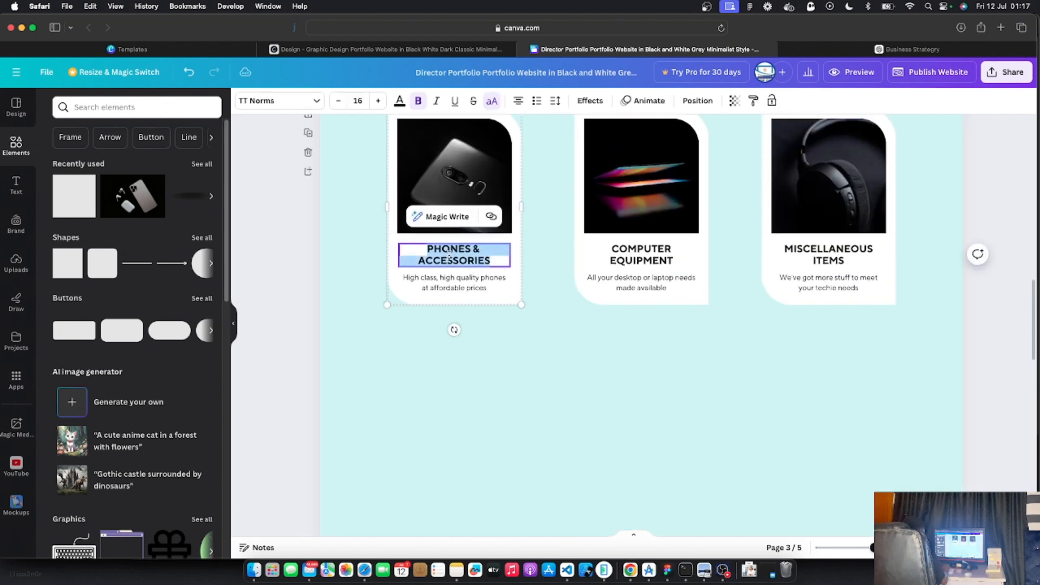
text(IPHONE 14)
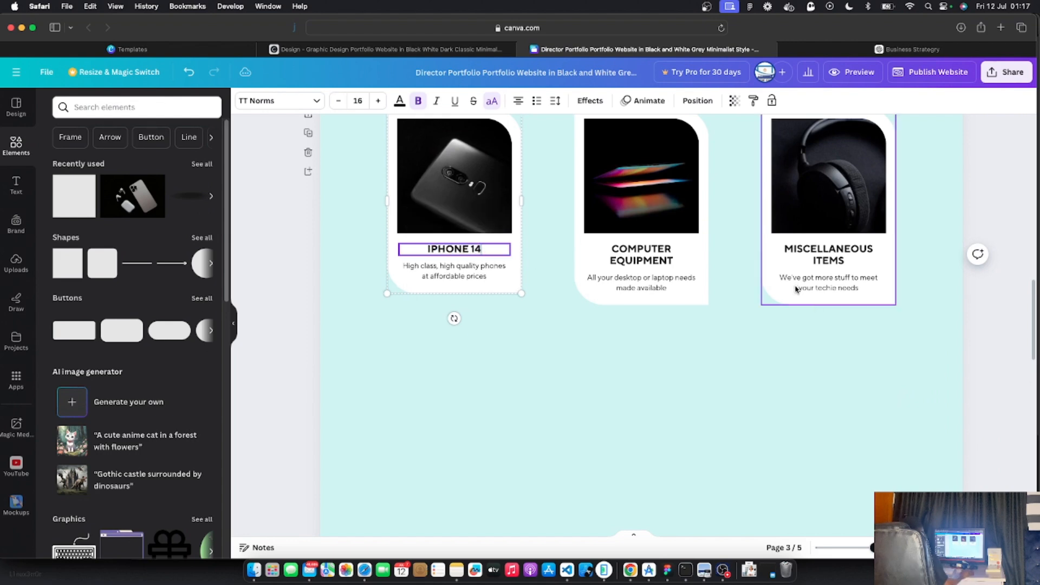
double_click(648, 260)
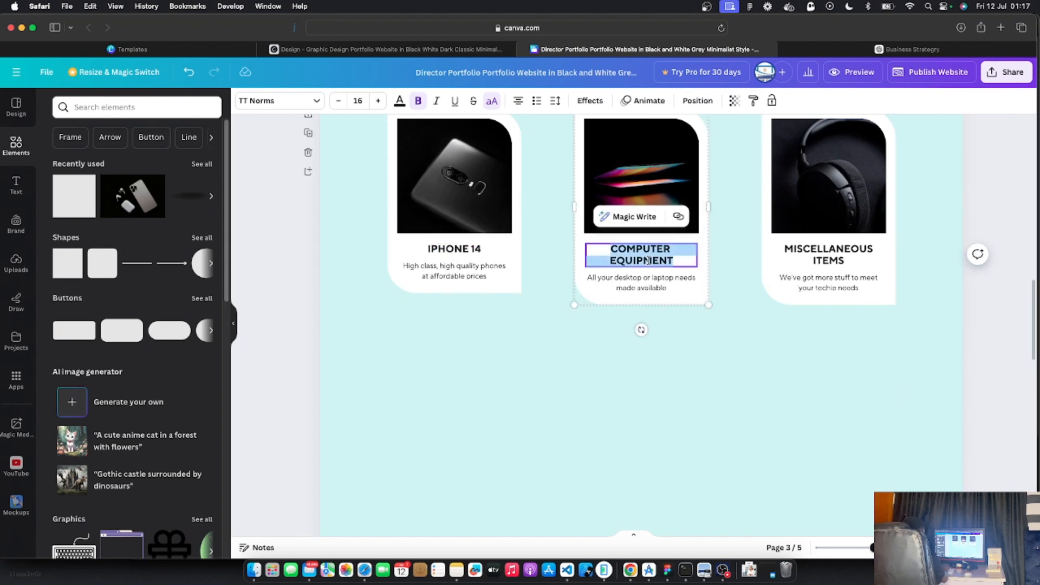
text(IPHONE)
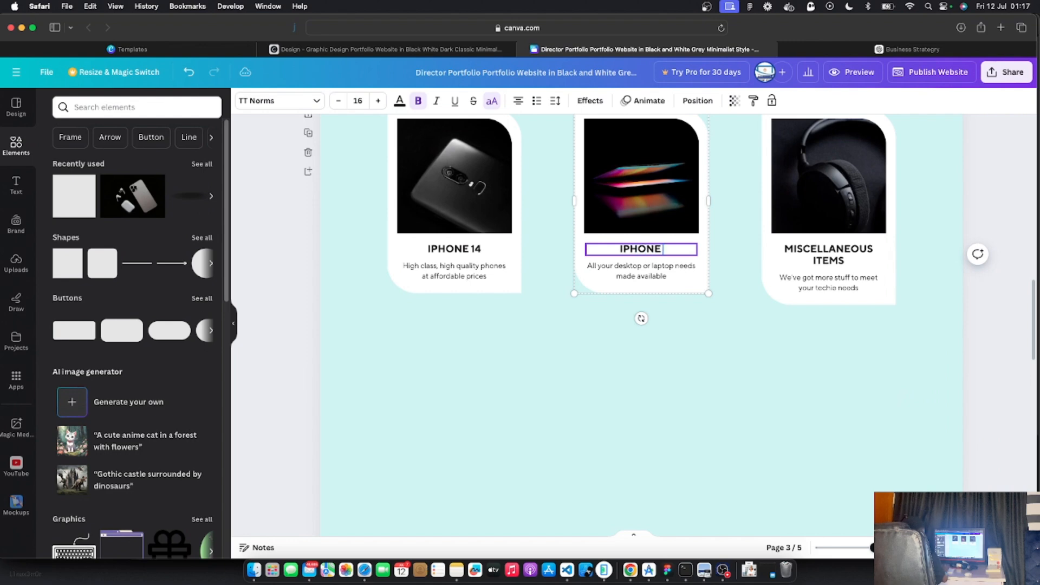
text( 15)
double_click(832, 251)
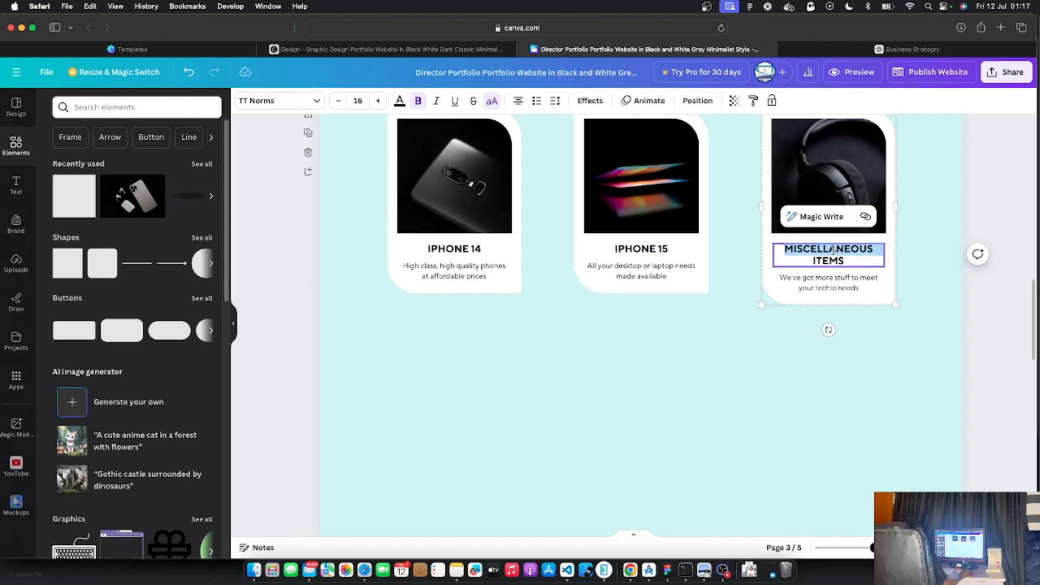
key(super+a)
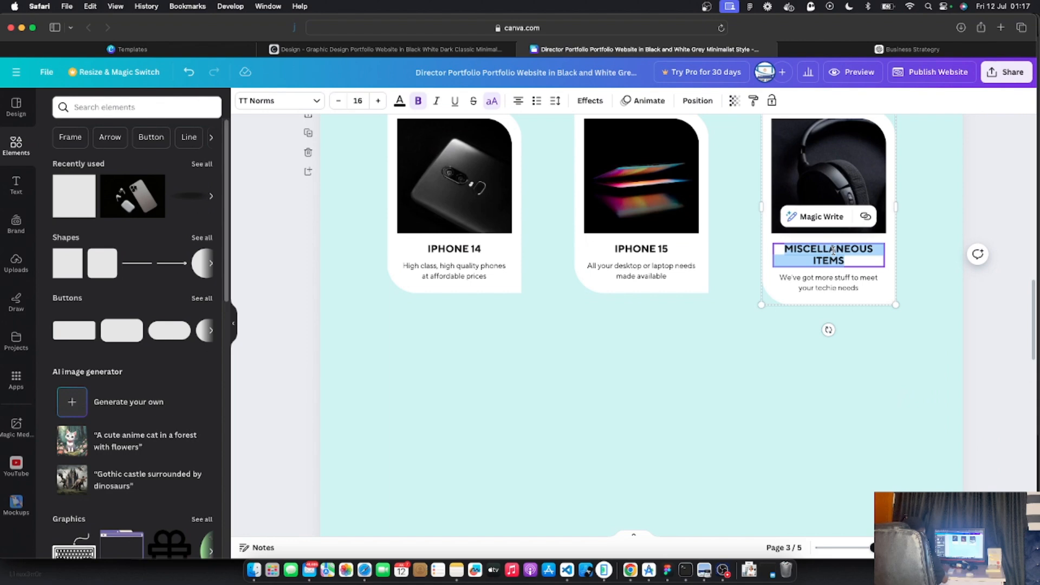
text(SAMSUNG)
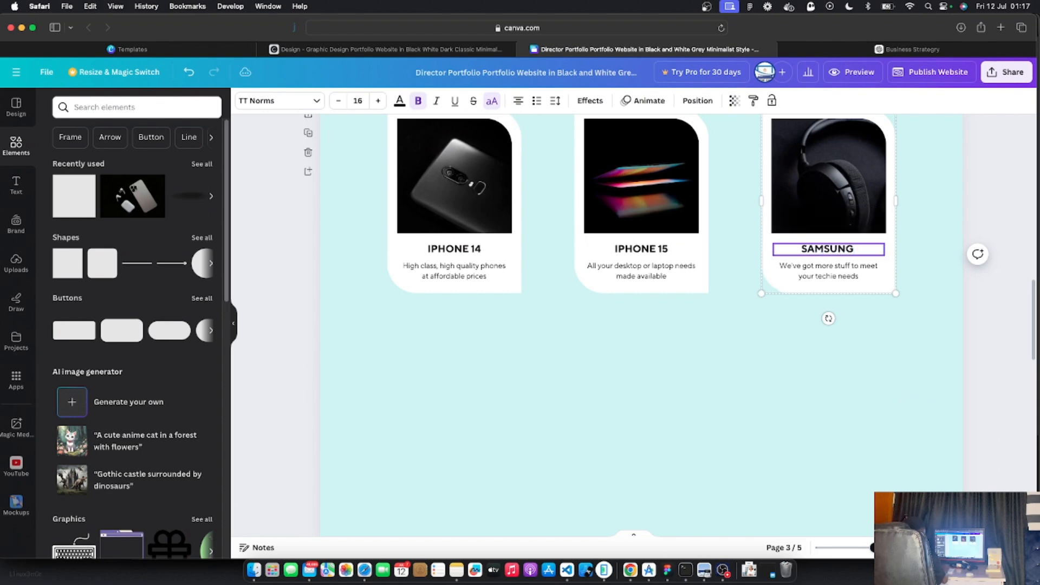
text( S22)
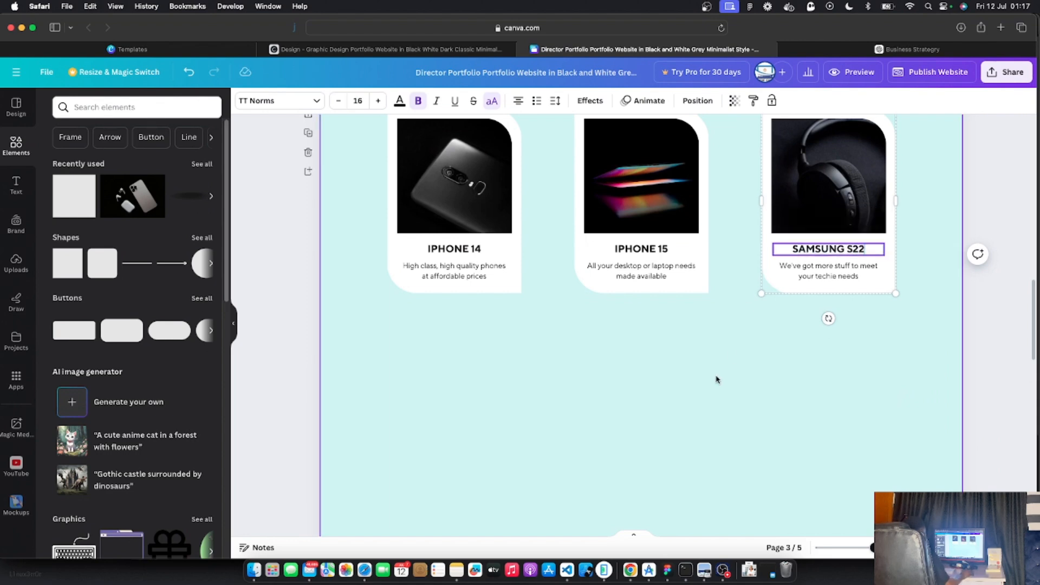
click(669, 399)
Replace the card descriptions with prices: $20.30 for both iPhones, $100.99 for SAMSUNG S22
click(454, 275)
double_click(453, 274)
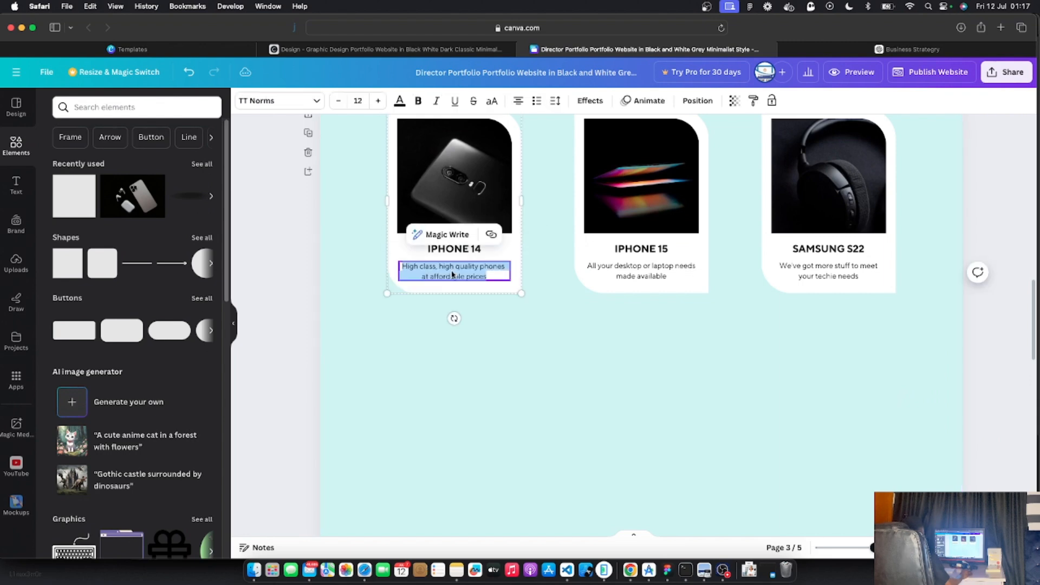
text(S)
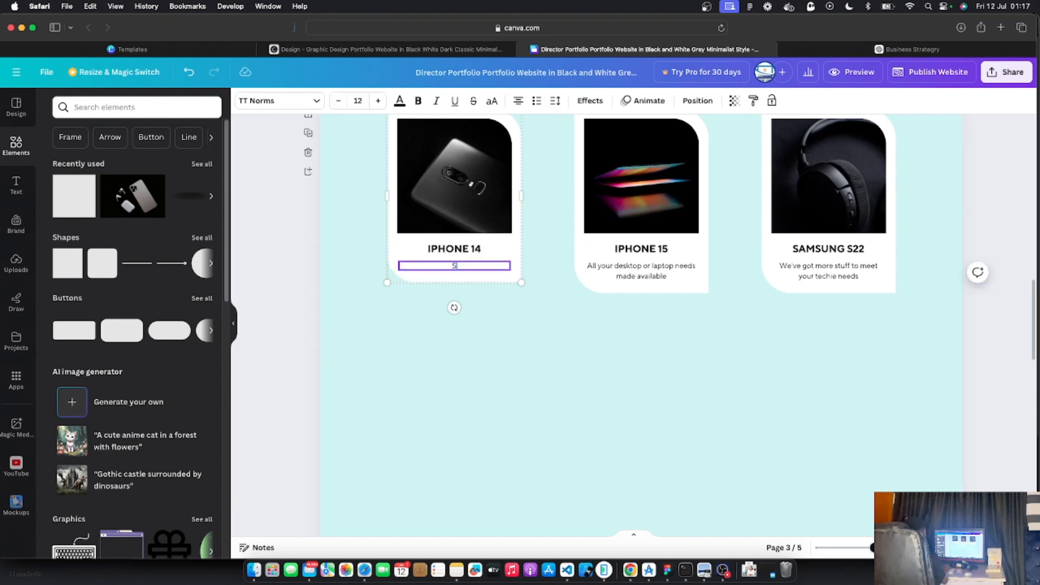
text(20.30)
click(475, 359)
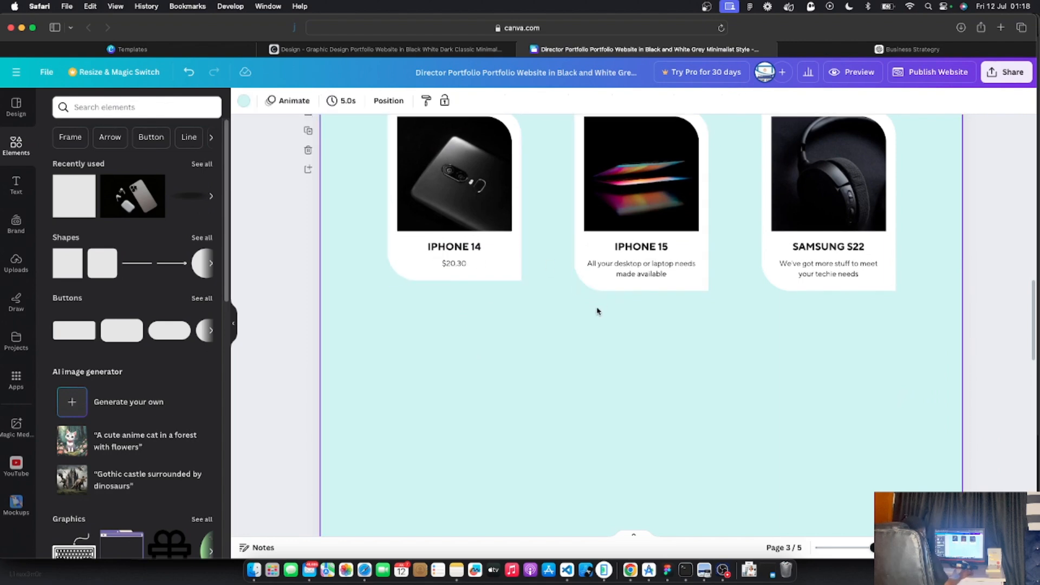
scroll(598, 311, up, 3)
scroll(598, 310, up, 2)
double_click(650, 405)
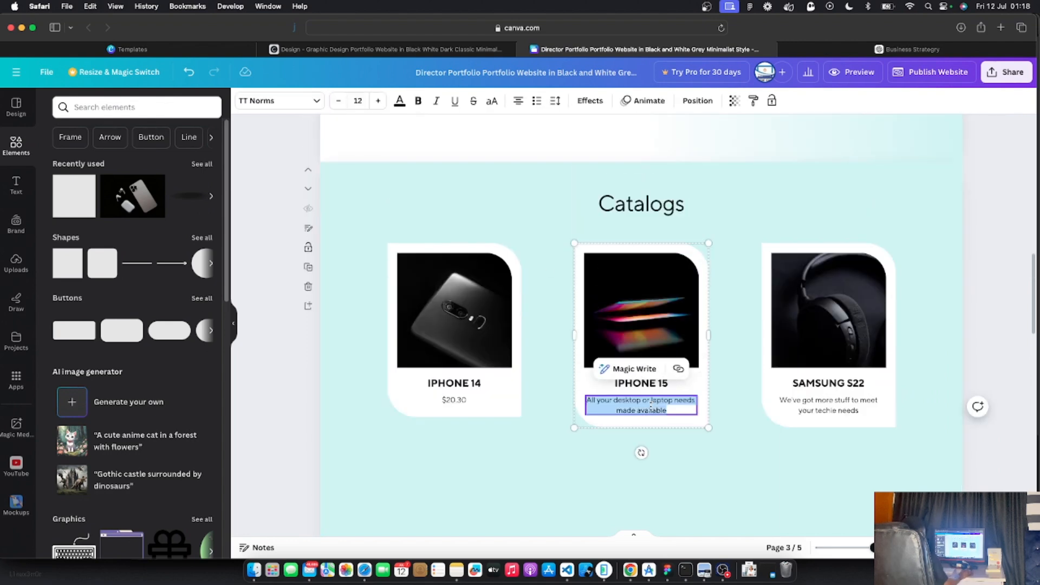
text($20.30)
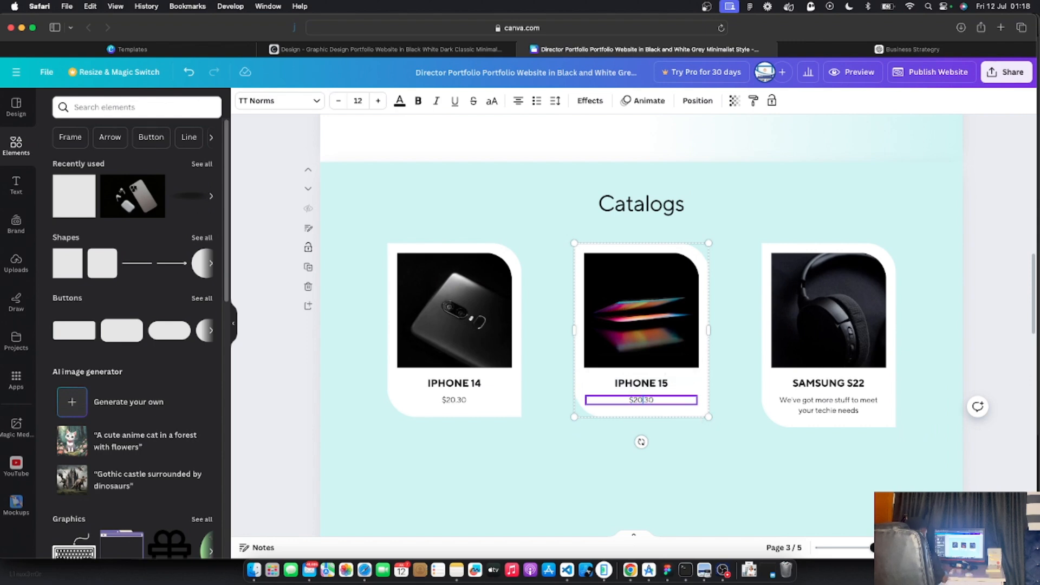
double_click(839, 409)
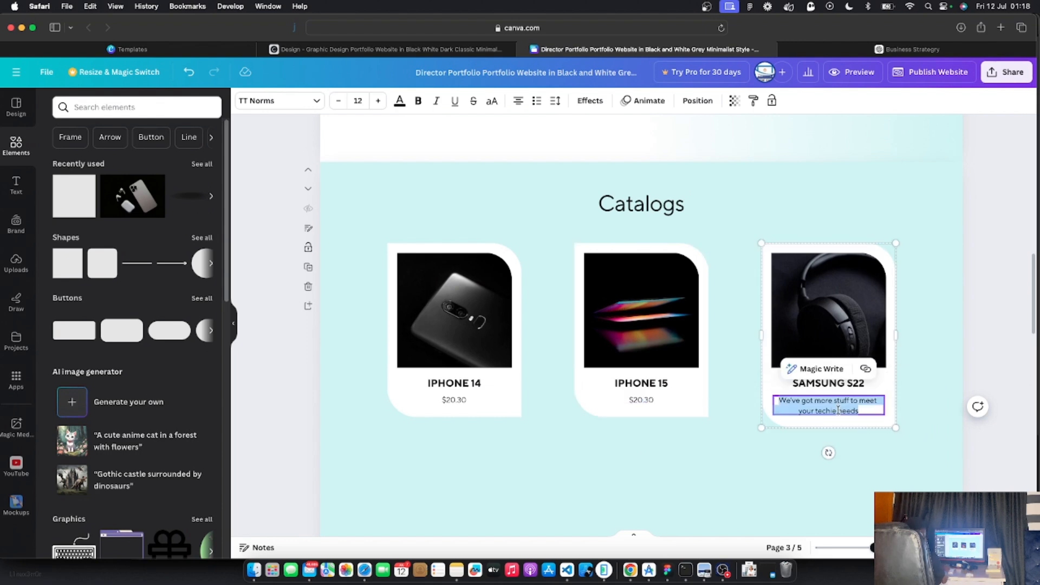
text(20)
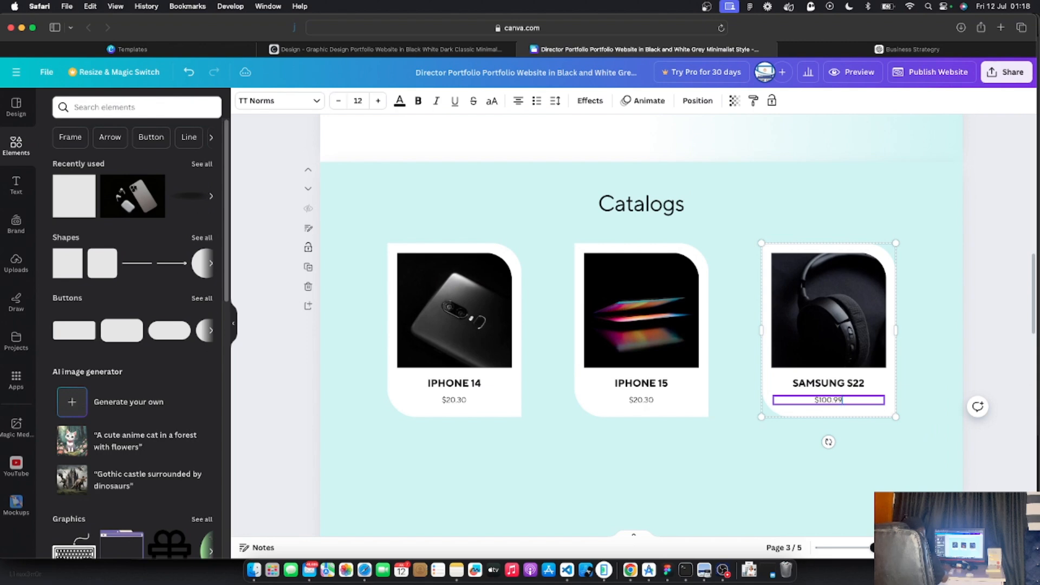
click(728, 472)
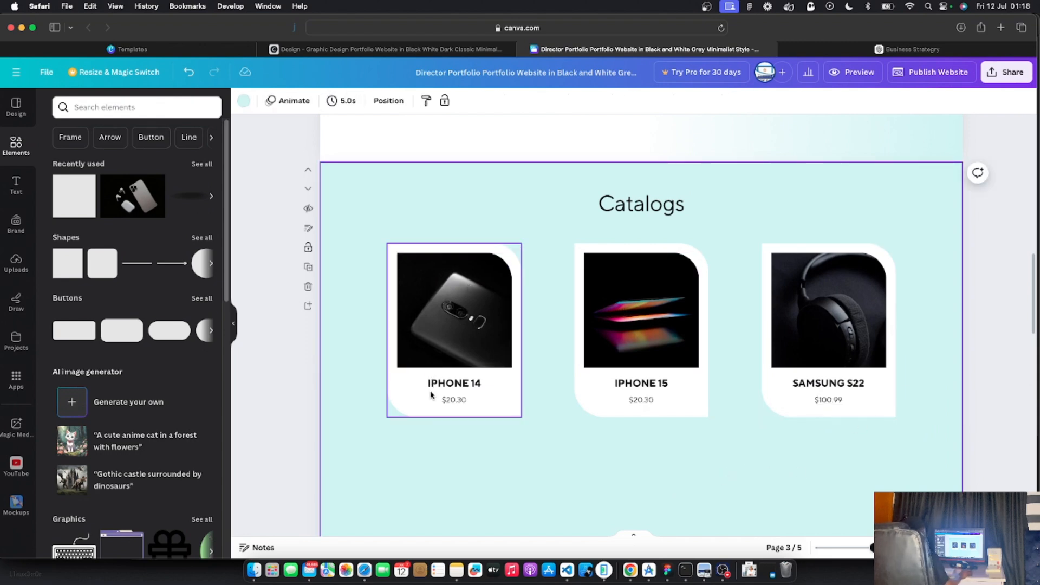
Marquee-select and group the IPHONE 14 card's image, title and price, undoing an accidental move
click(418, 408)
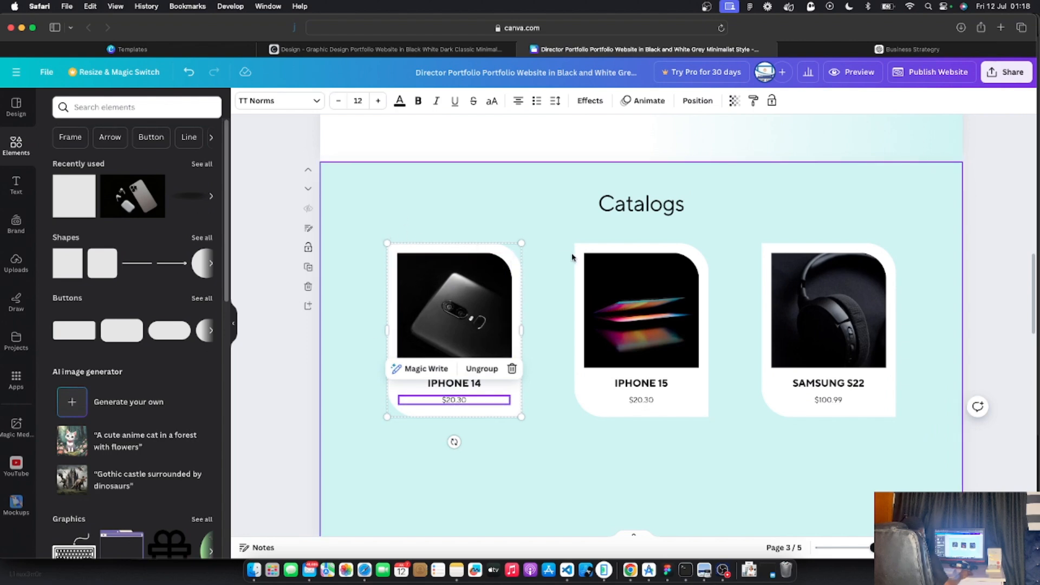
click(329, 331)
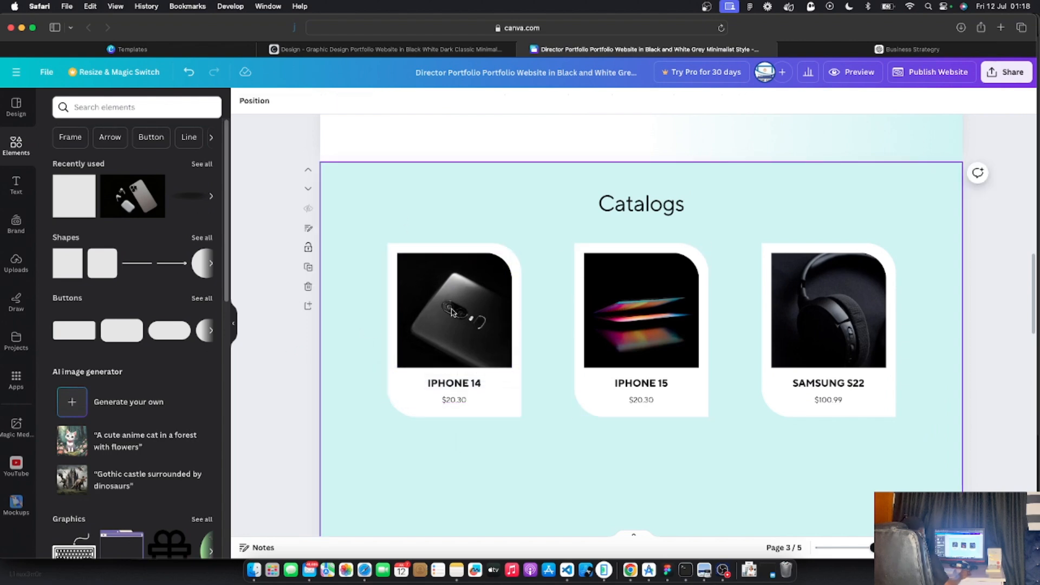
drag(284, 228, 551, 479)
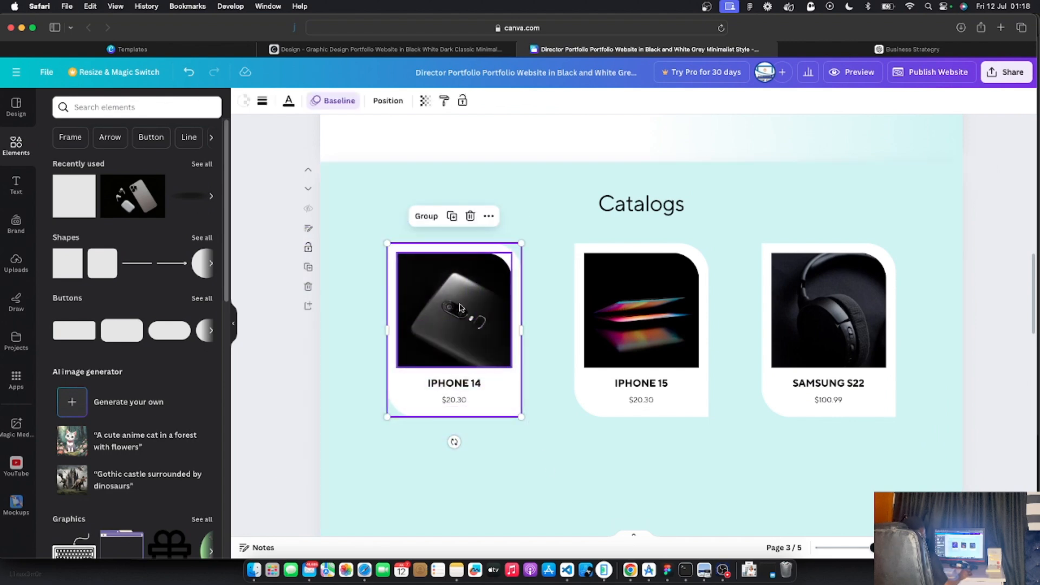
click(427, 216)
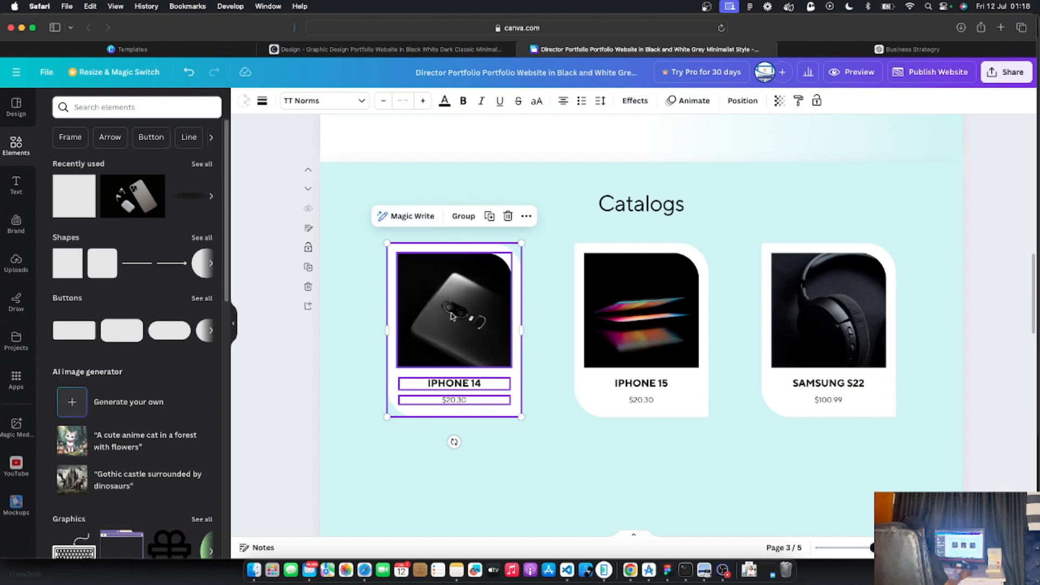
drag(458, 299, 454, 327)
key(super+z)
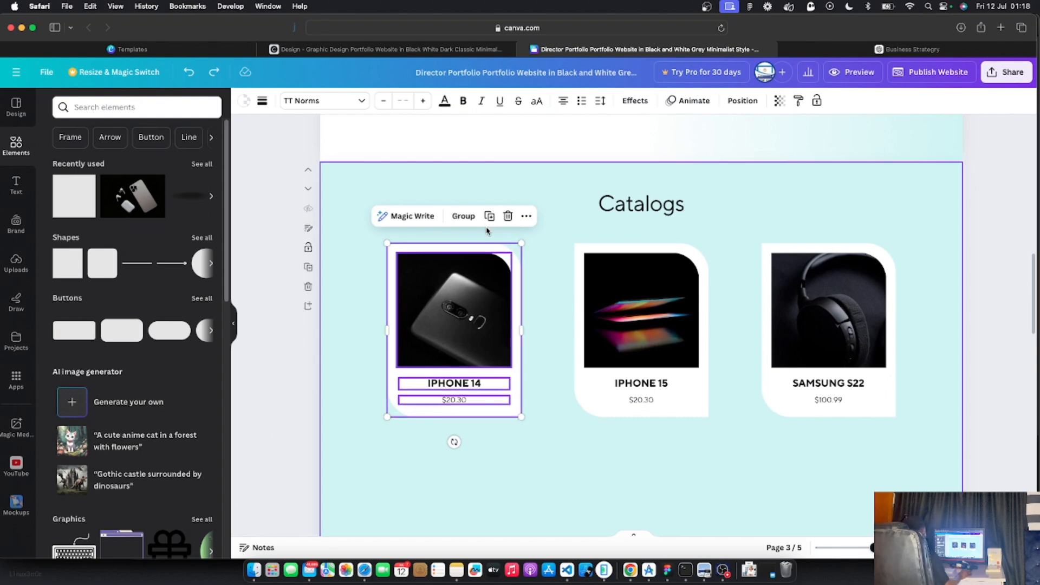
Reload the Canva editor page from the browser's right-click menu
drag(258, 333, 283, 356)
right_click(284, 356)
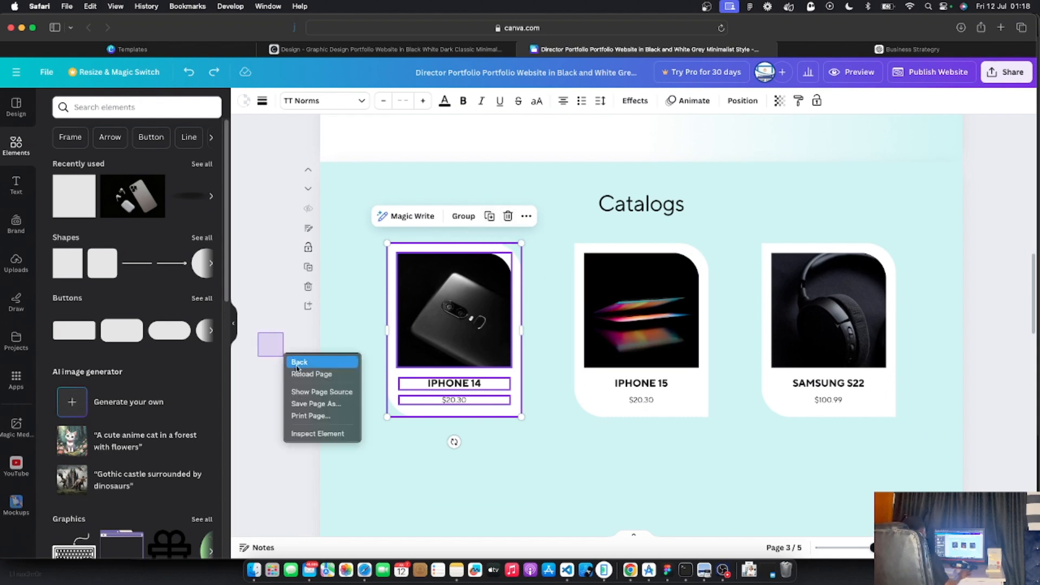
click(297, 373)
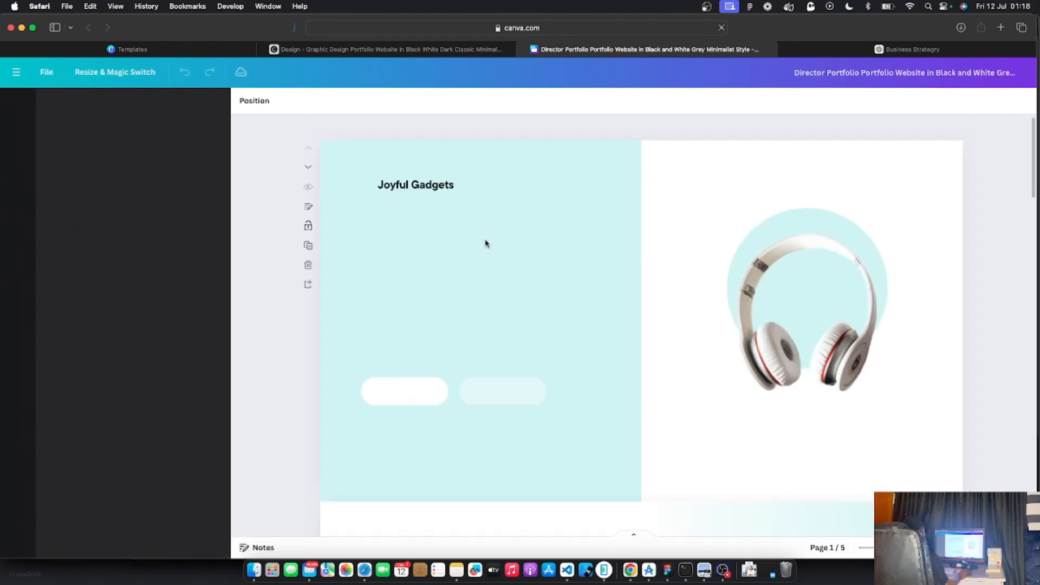
scroll(509, 256, down, 10)
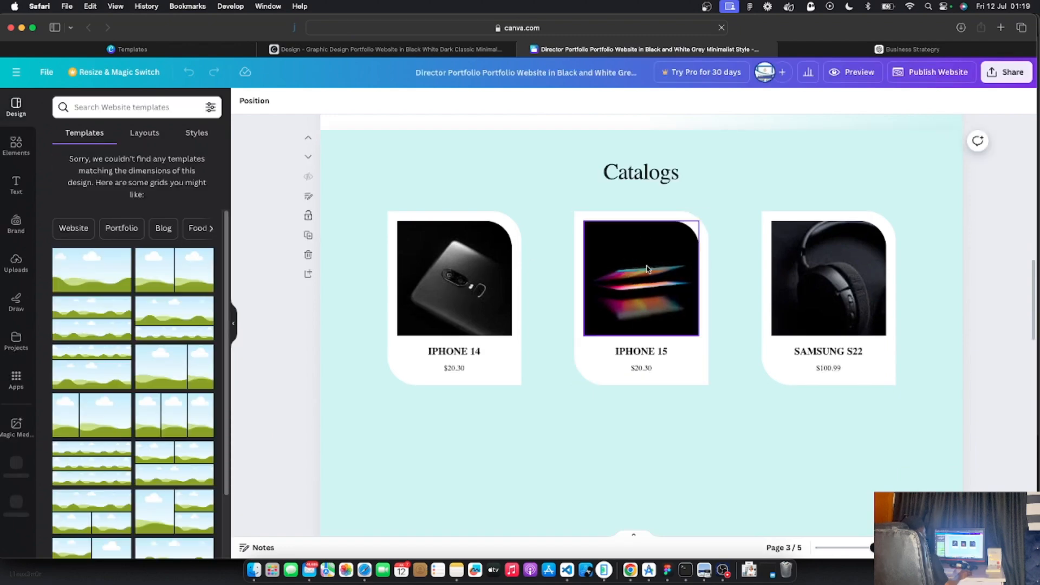
double_click(633, 234)
click(613, 213)
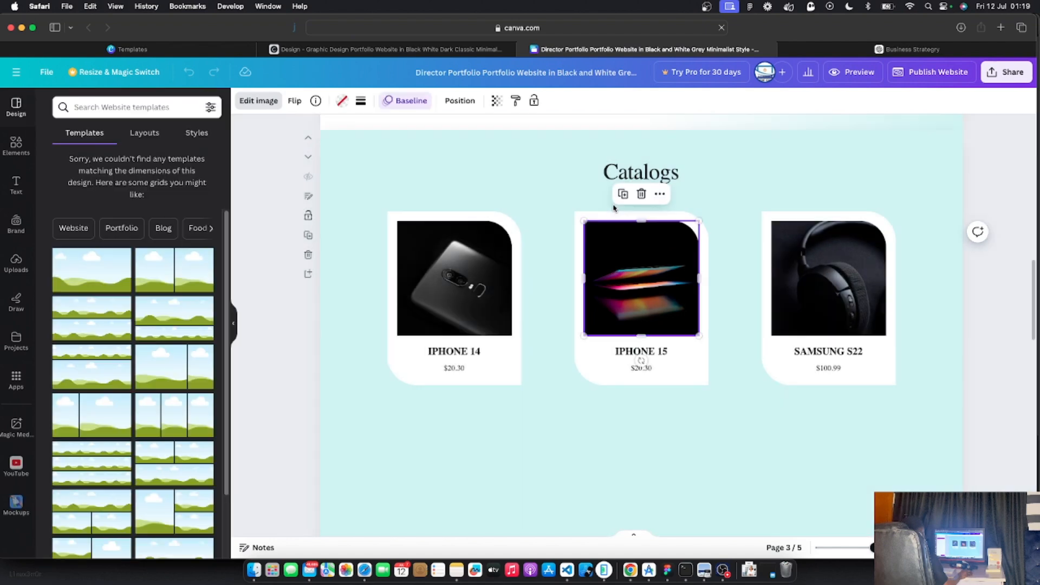
click(618, 216)
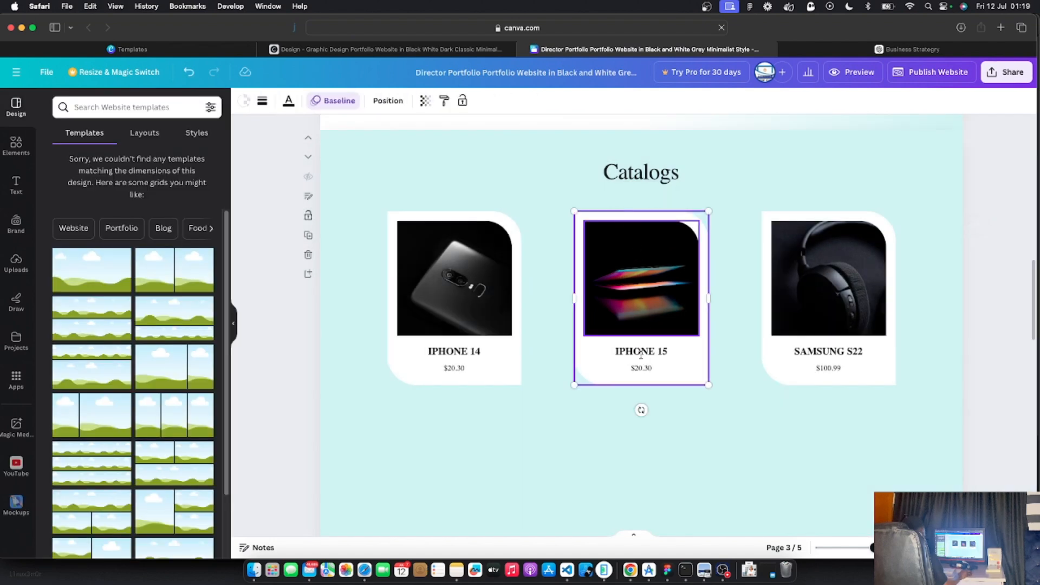
drag(680, 366, 724, 493)
key(super+z)
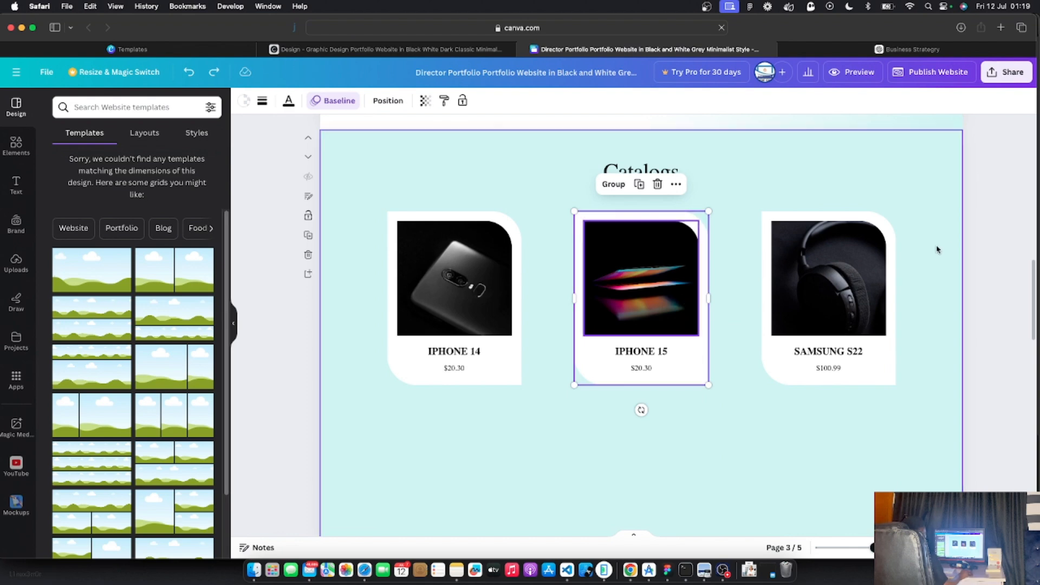
click(409, 212)
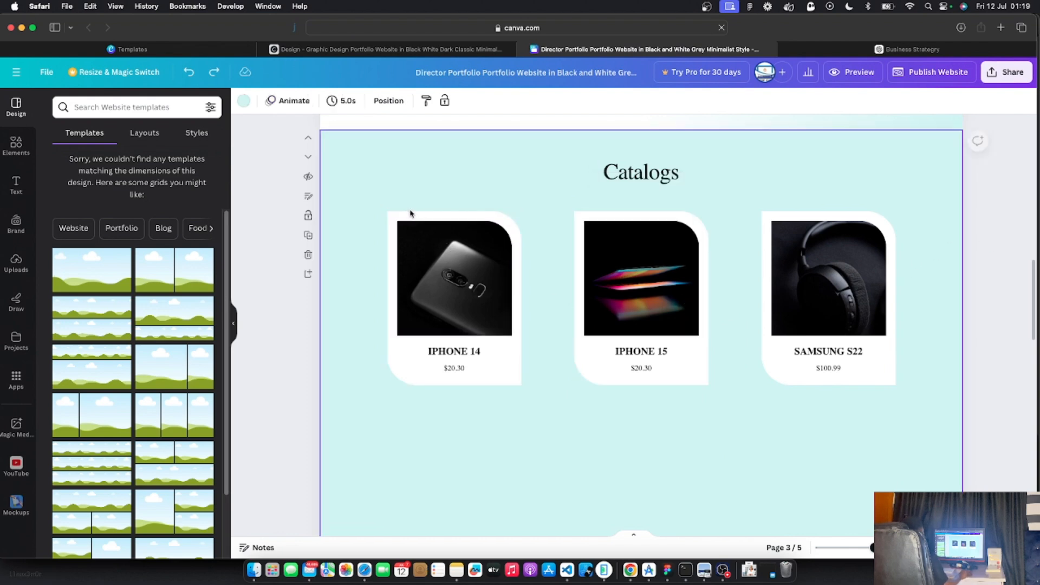
click(413, 219)
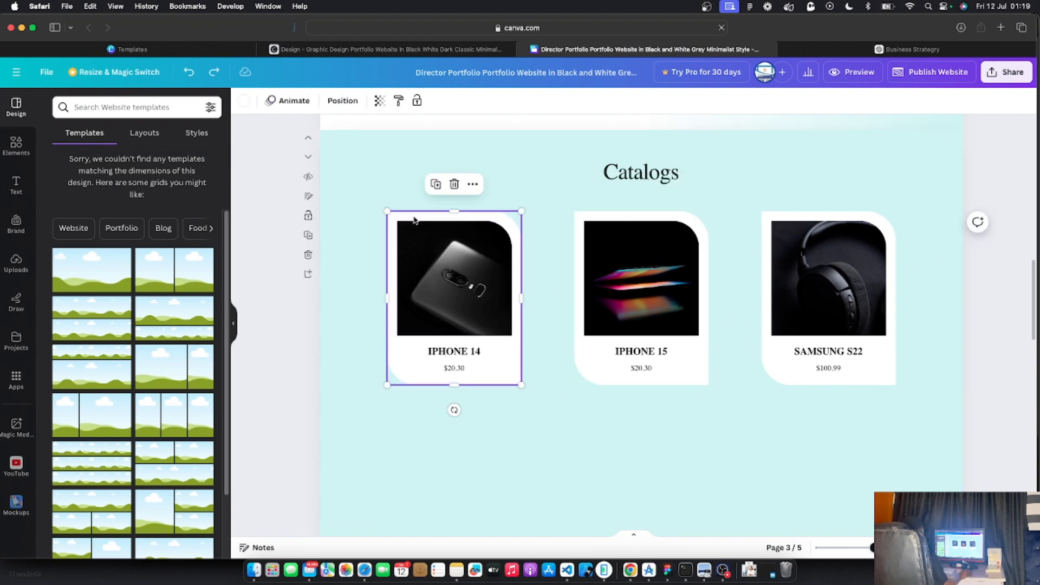
click(436, 186)
scroll(499, 260, down, 2)
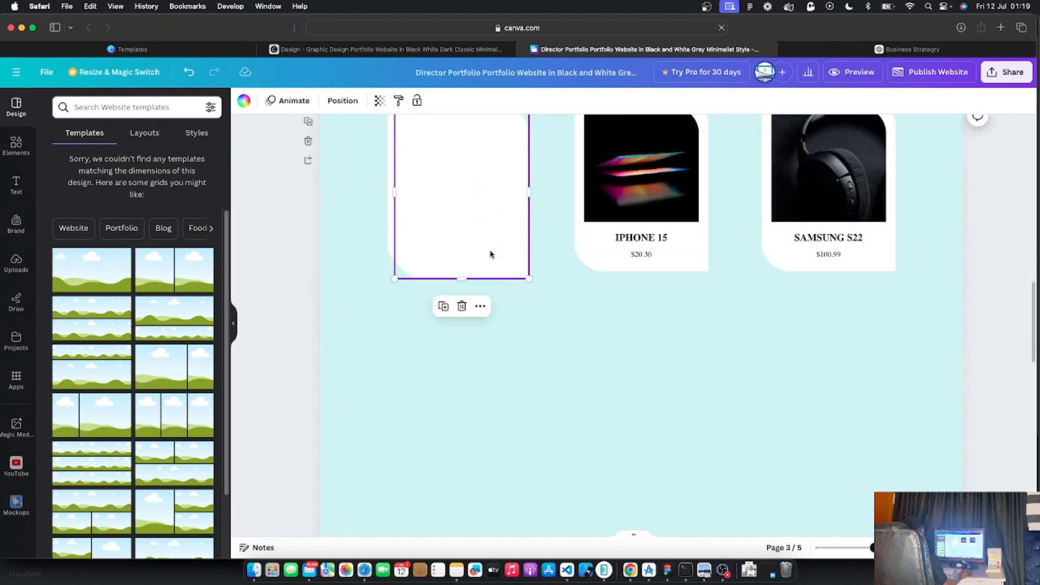
drag(472, 190, 472, 421)
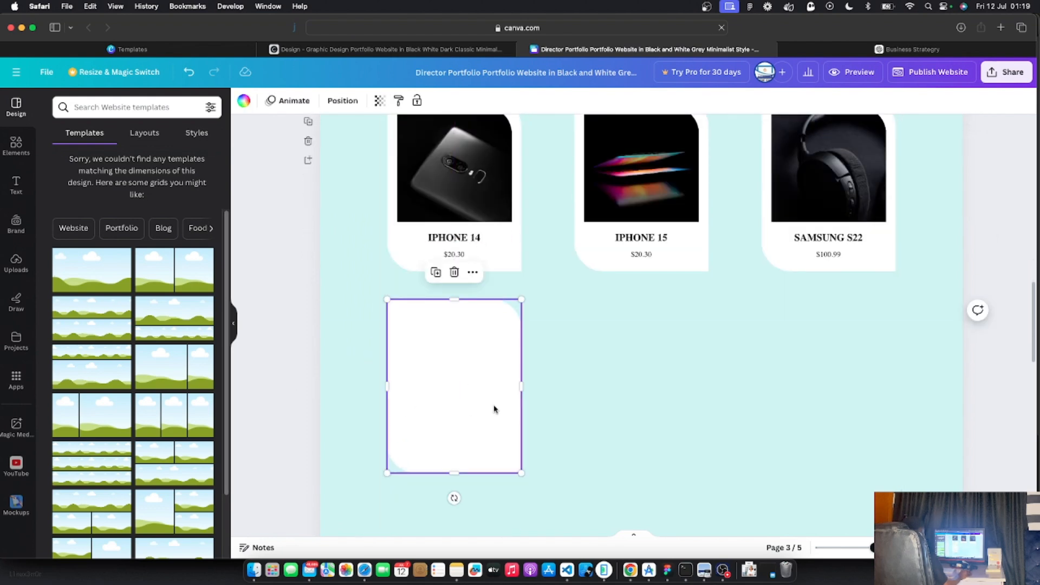
key(ctrl+z)
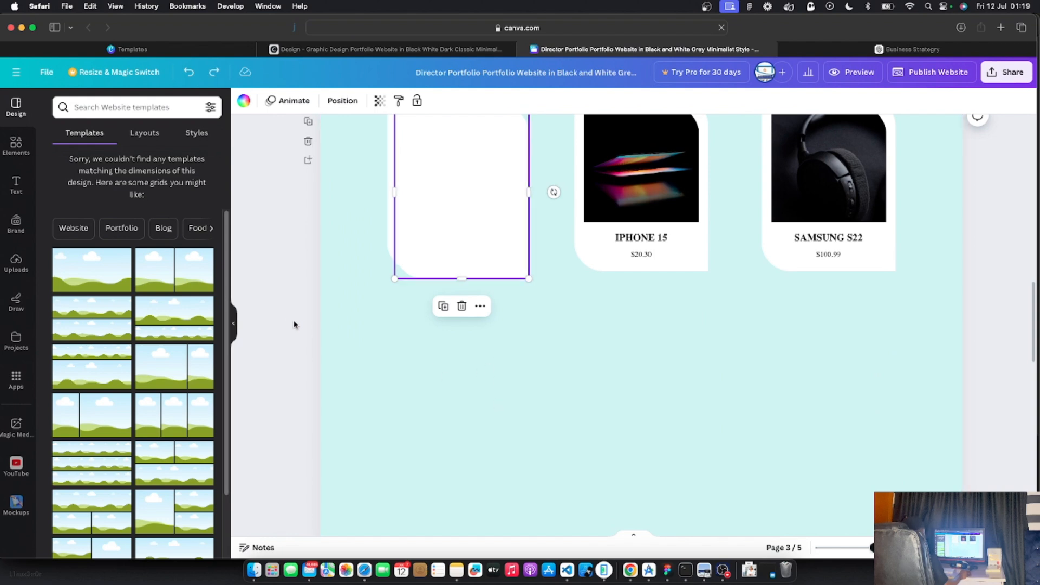
key(ctrl+z)
scroll(354, 362, up, 5)
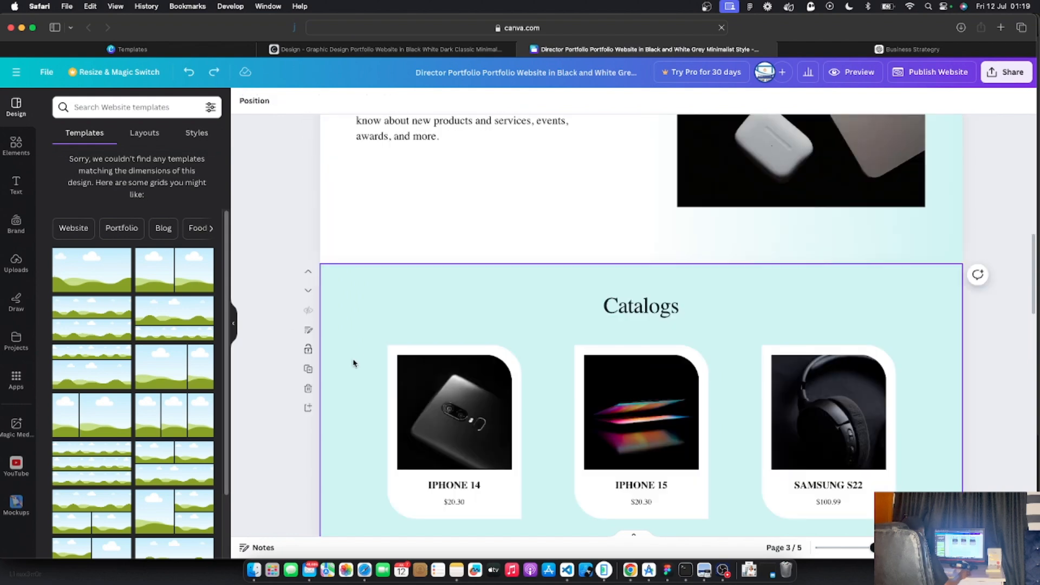
Duplicate the grouped IPHONE 14 card and align the copy directly beneath the first card
drag(282, 301, 523, 537)
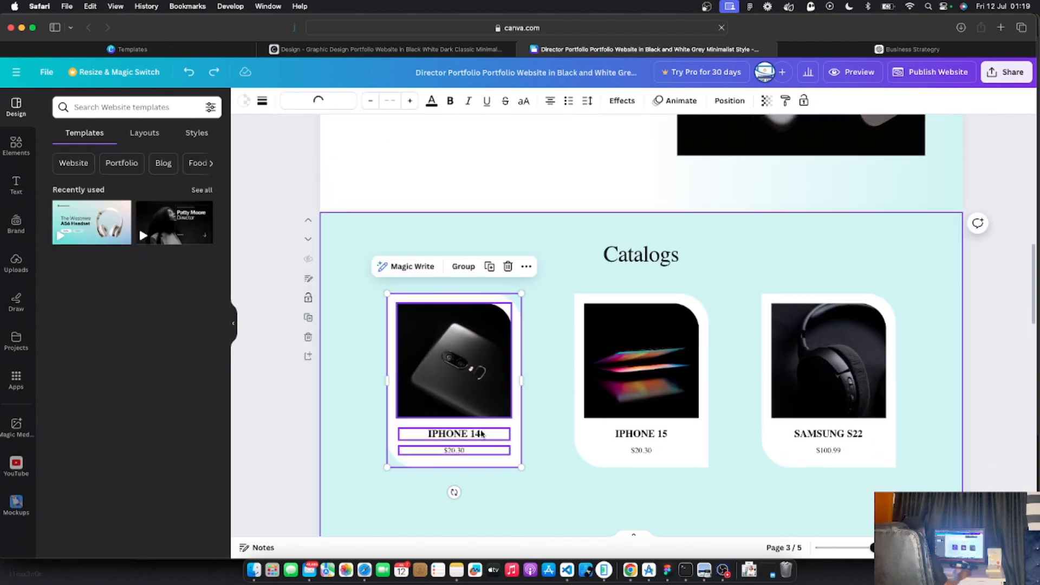
click(463, 266)
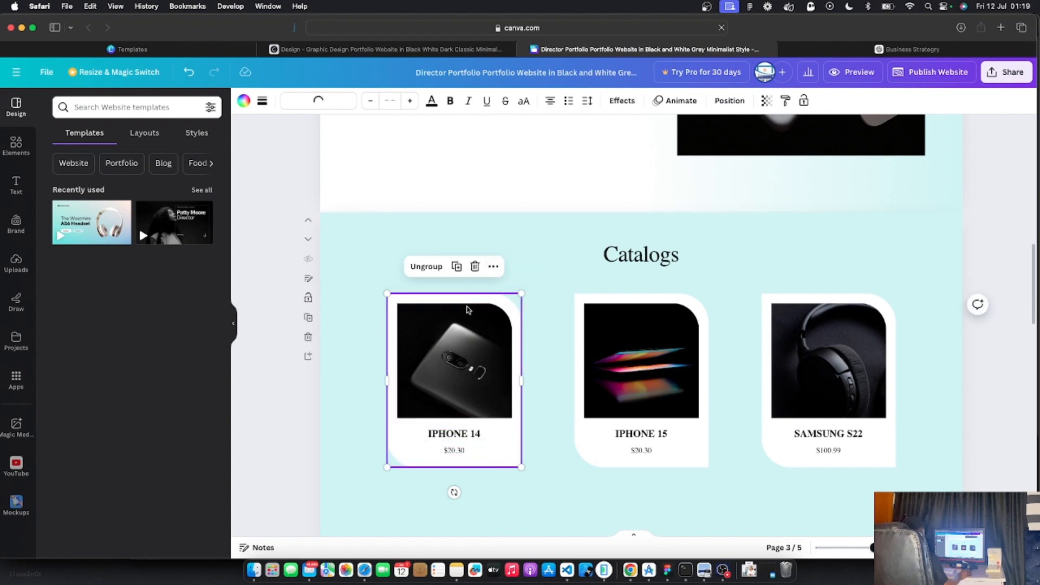
click(456, 267)
scroll(504, 371, down, 3)
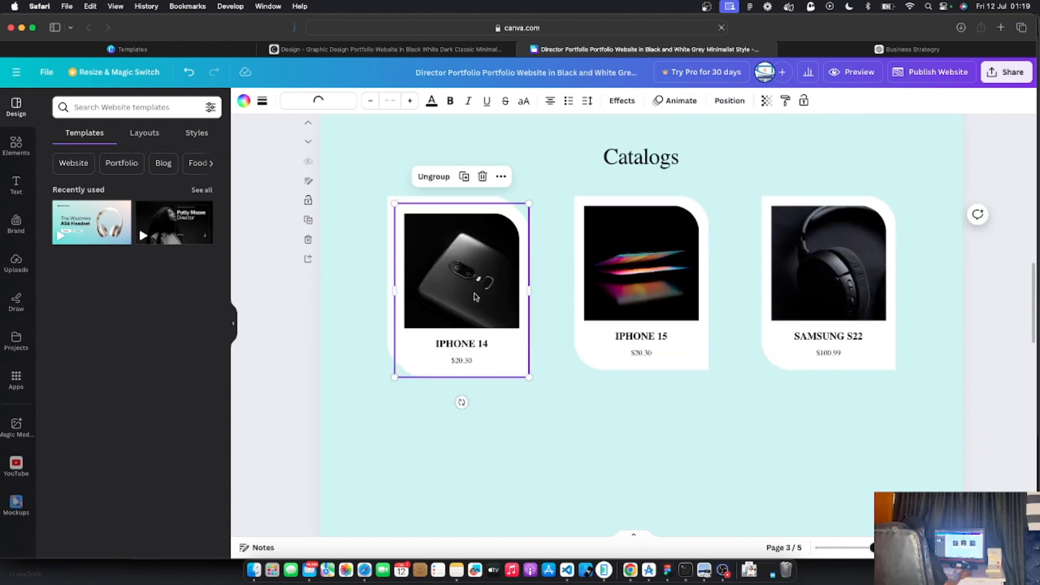
drag(475, 286, 473, 472)
scroll(542, 434, down, 4)
click(386, 327)
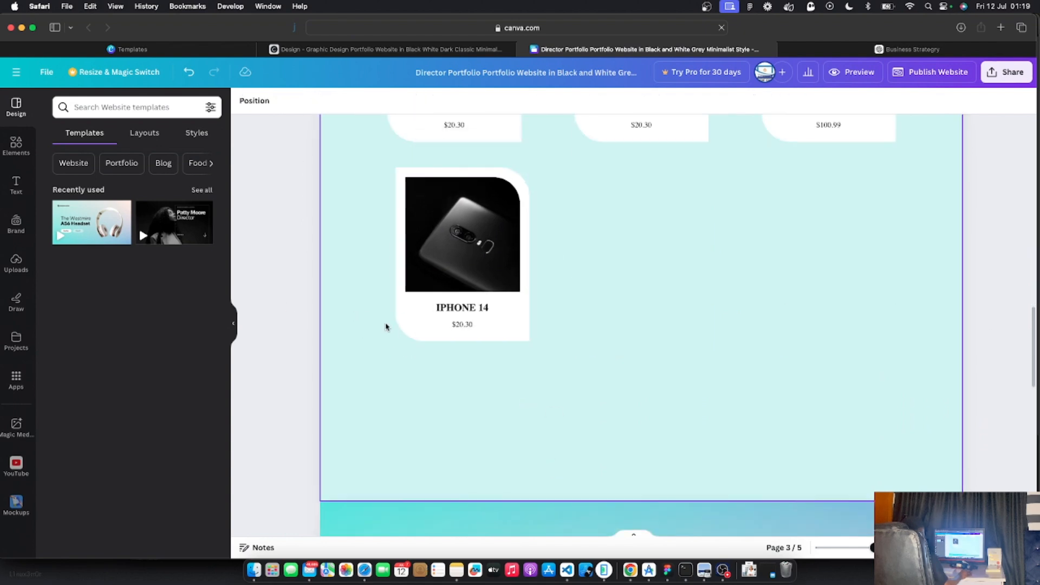
scroll(387, 326, down, 2)
scroll(387, 325, up, 6)
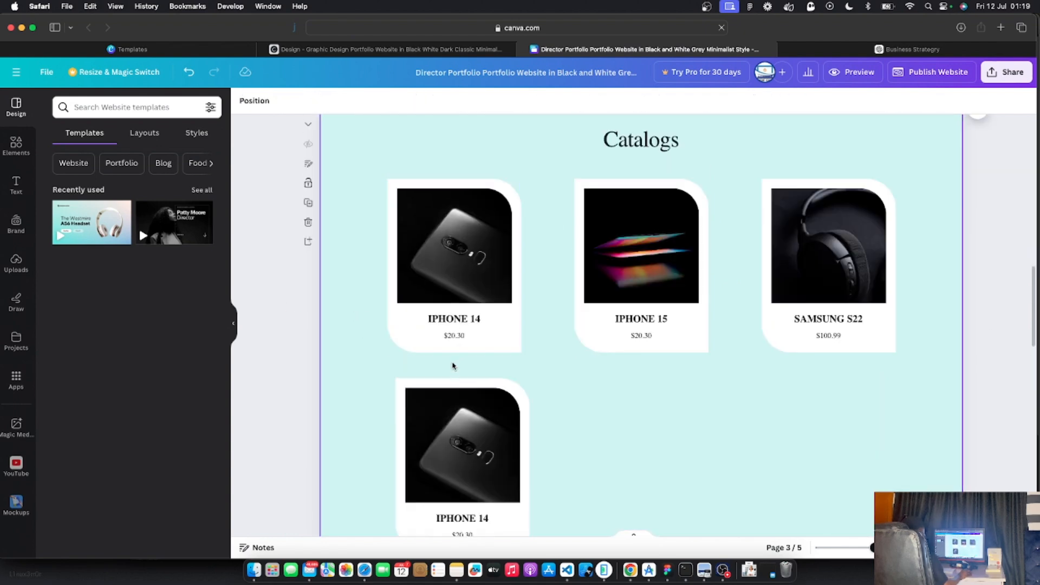
click(475, 416)
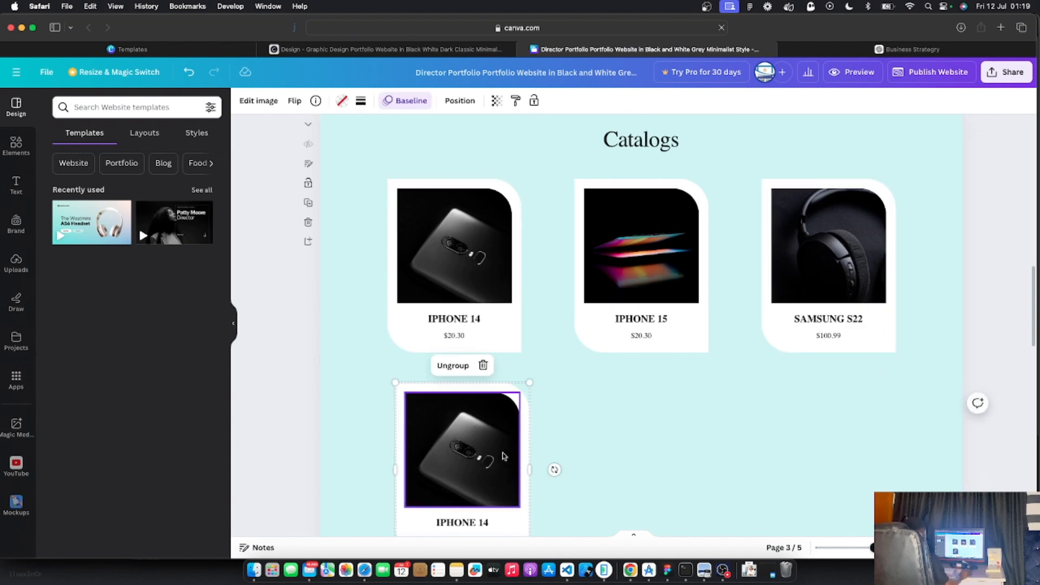
drag(503, 456, 497, 453)
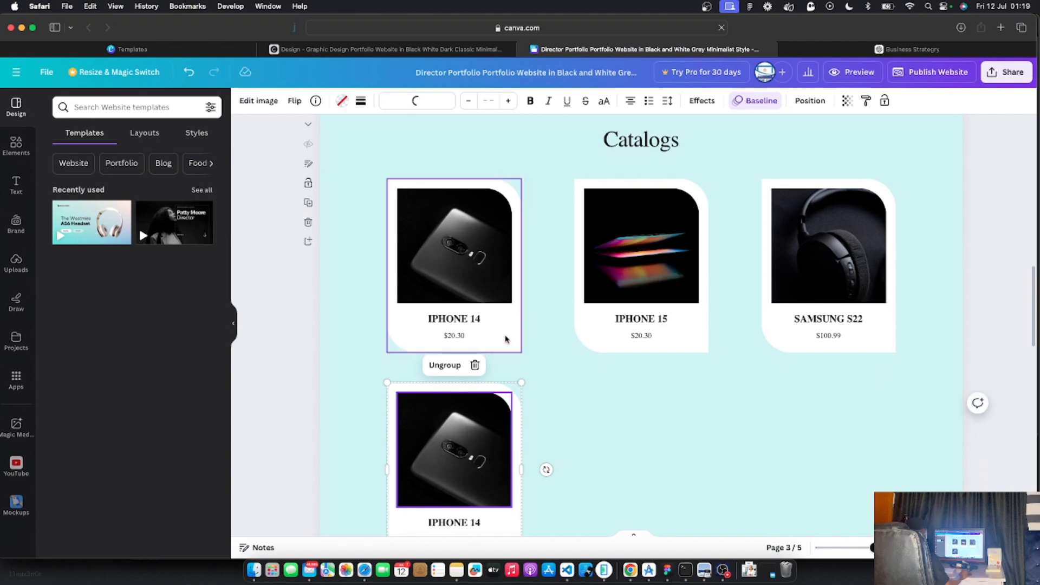
double_click(478, 426)
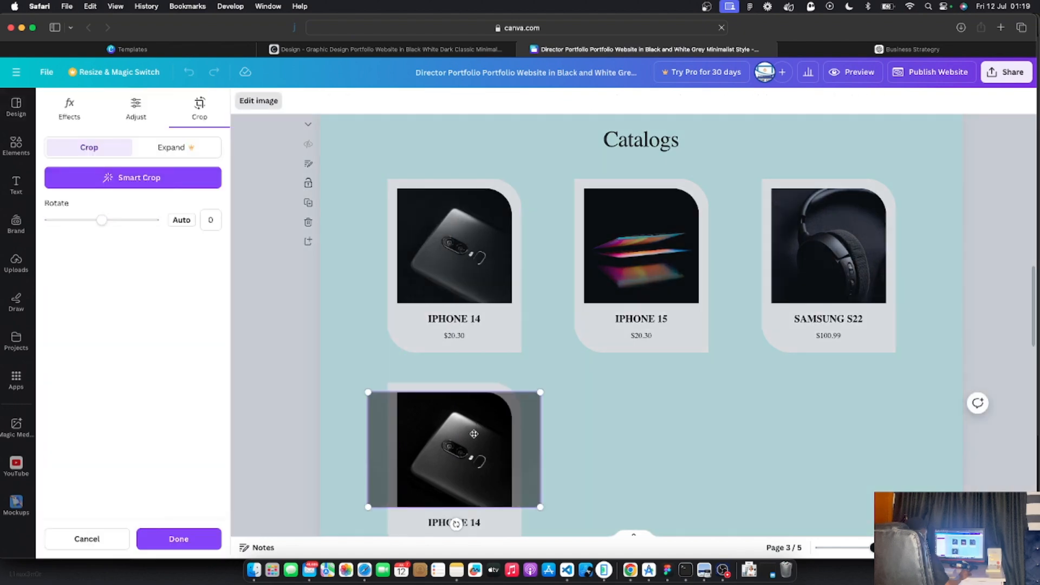
click(273, 392)
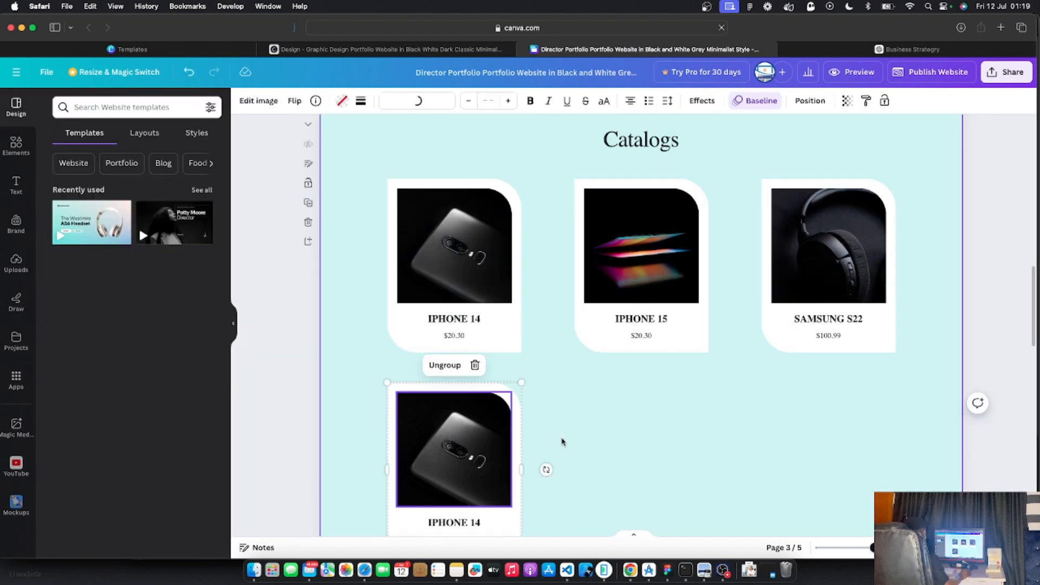
scroll(560, 441, down, 3)
click(608, 448)
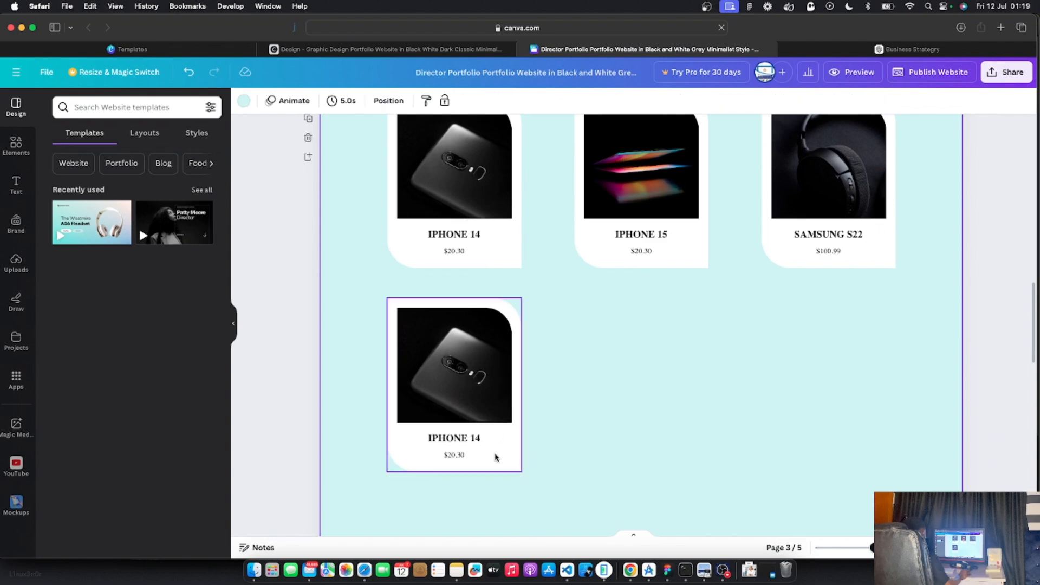
Copy the card twice more to complete a second row of three, then lengthen the section
right_click(471, 434)
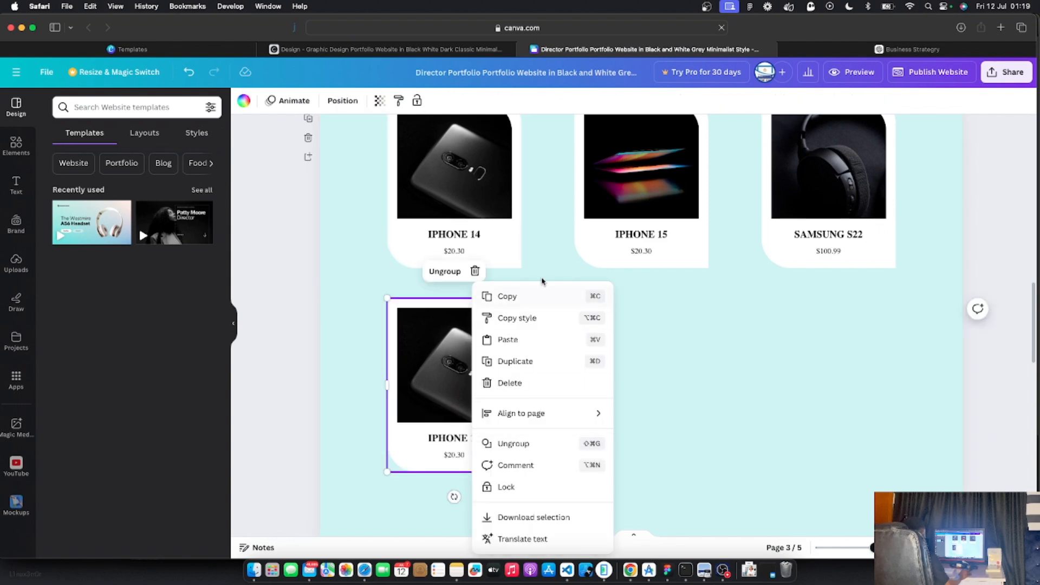
click(513, 362)
drag(471, 379, 658, 387)
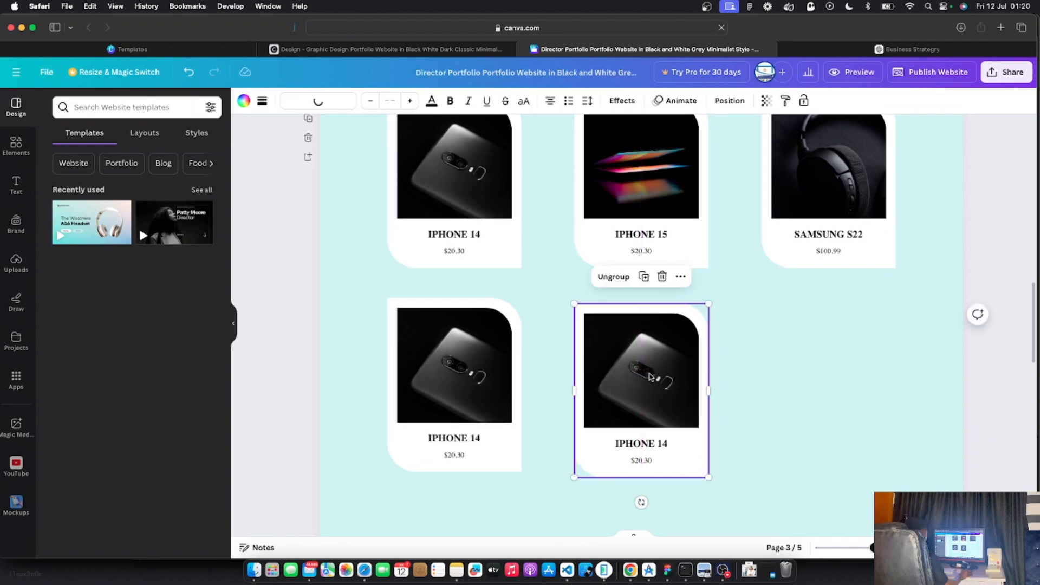
key(super+z)
drag(477, 379, 649, 375)
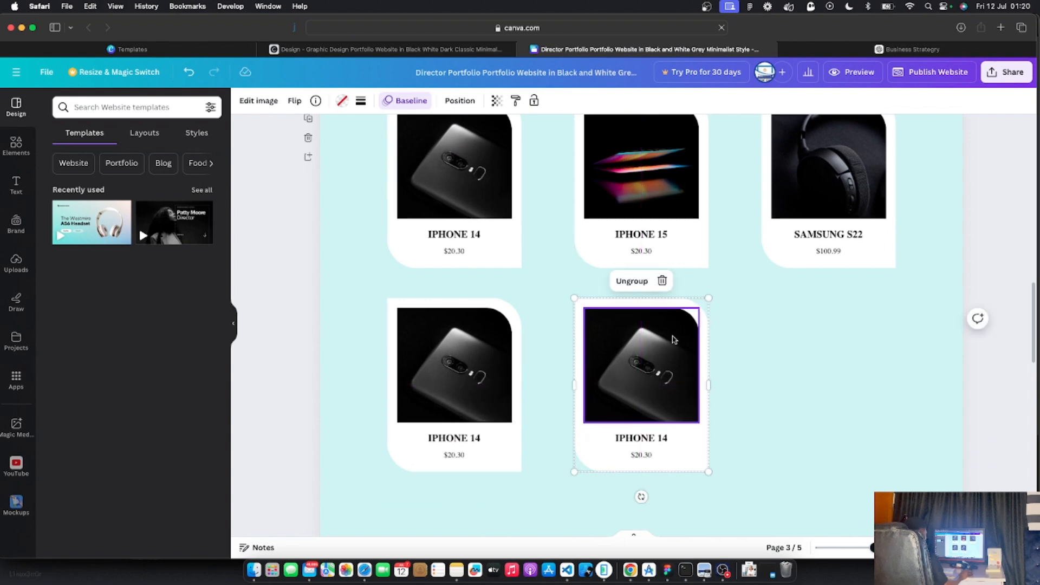
right_click(685, 462)
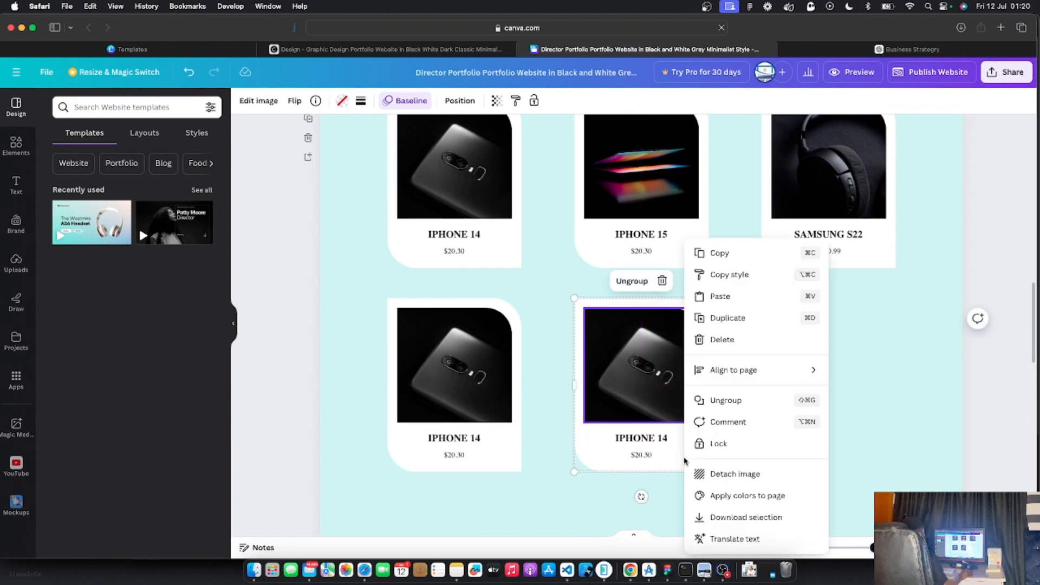
click(726, 318)
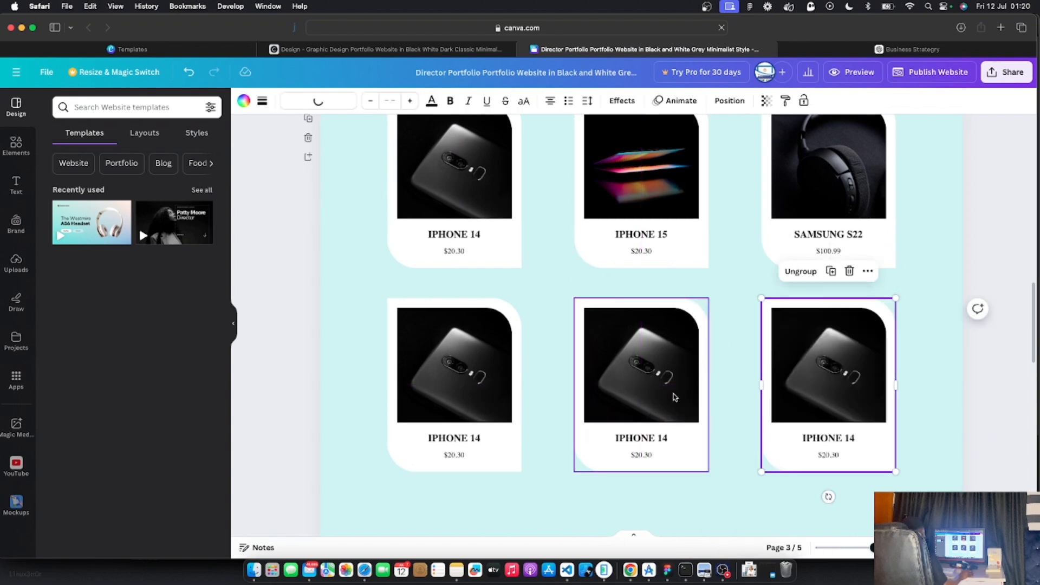
click(822, 339)
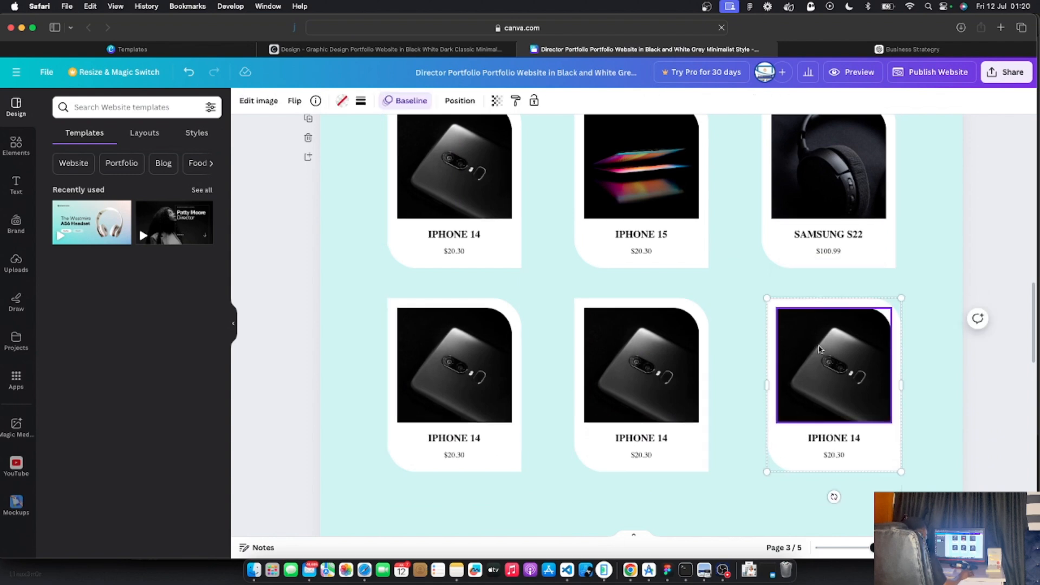
click(743, 435)
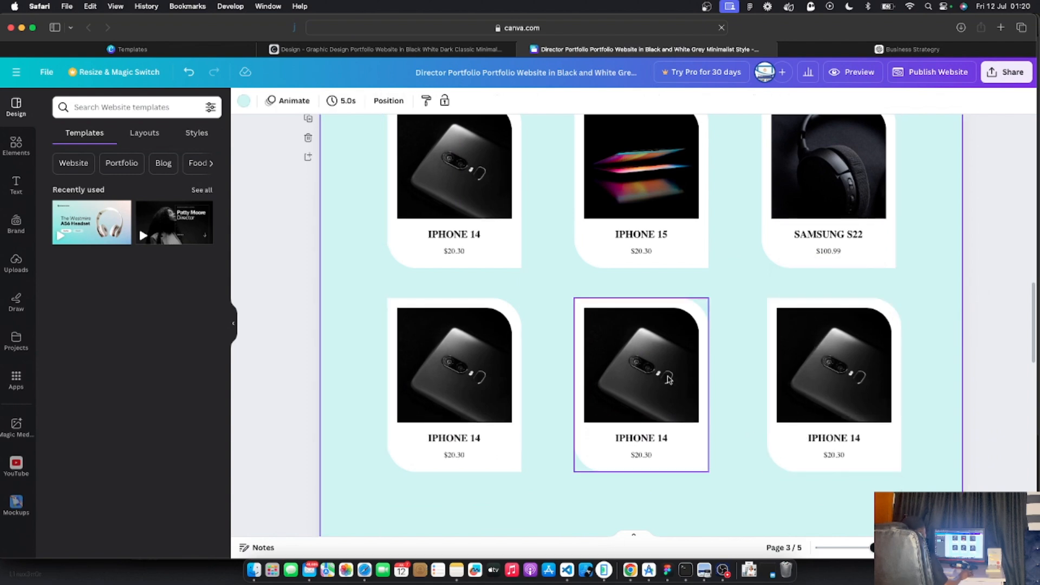
scroll(669, 379, down, 1)
scroll(669, 379, up, 3)
scroll(669, 378, down, 7)
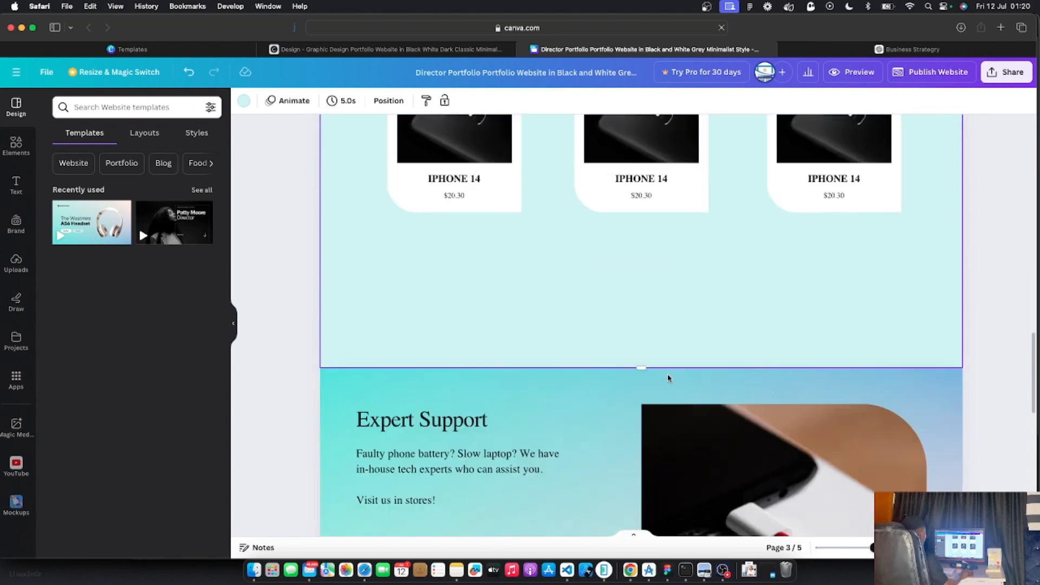
scroll(687, 312, up, 5)
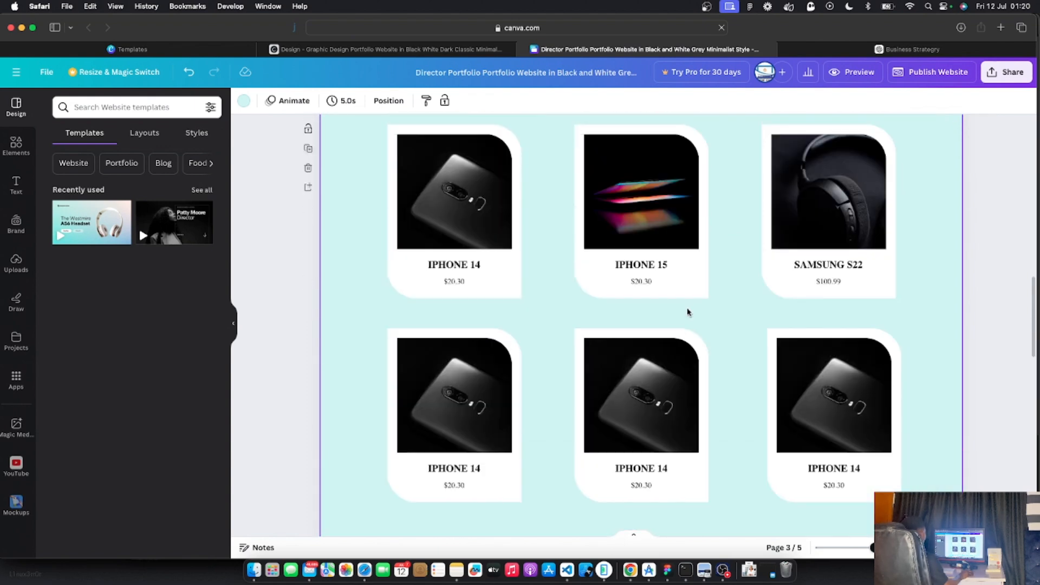
scroll(687, 312, down, 4)
drag(642, 442, 641, 488)
Duplicate the three-card second row and move the copy below it
click(692, 282)
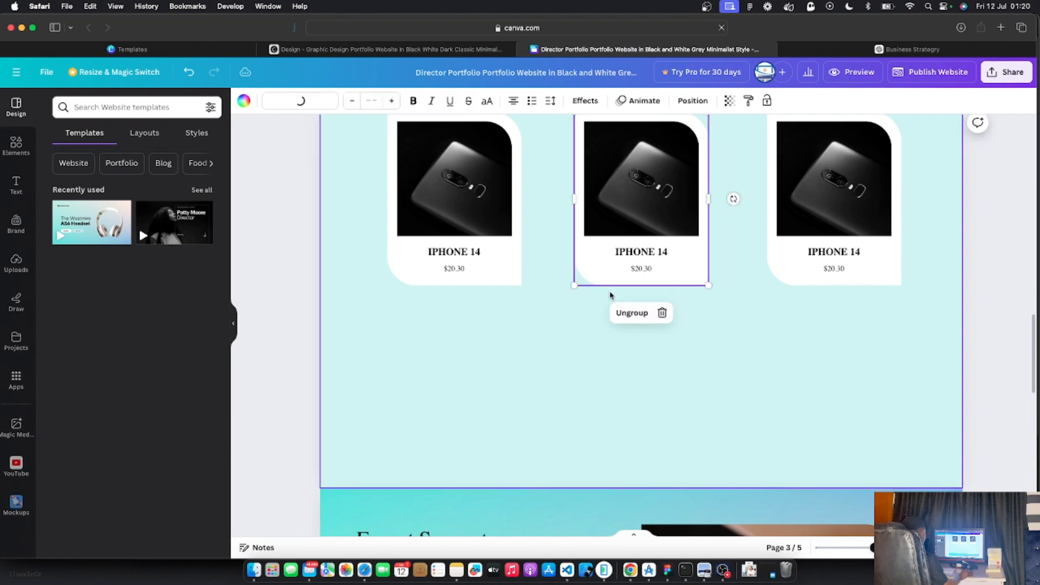
shift+click(512, 285)
shift+click(791, 282)
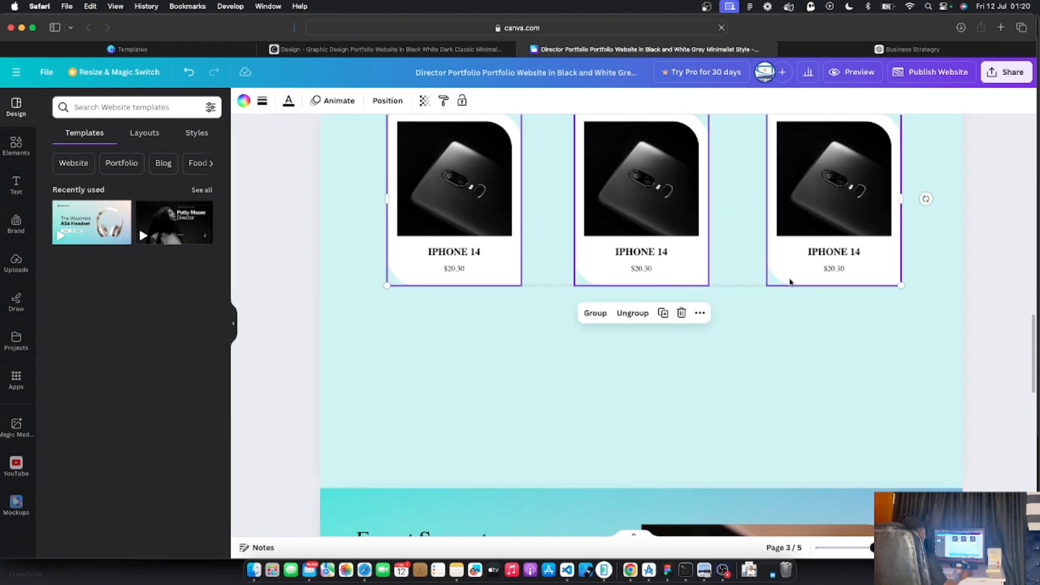
right_click(787, 277)
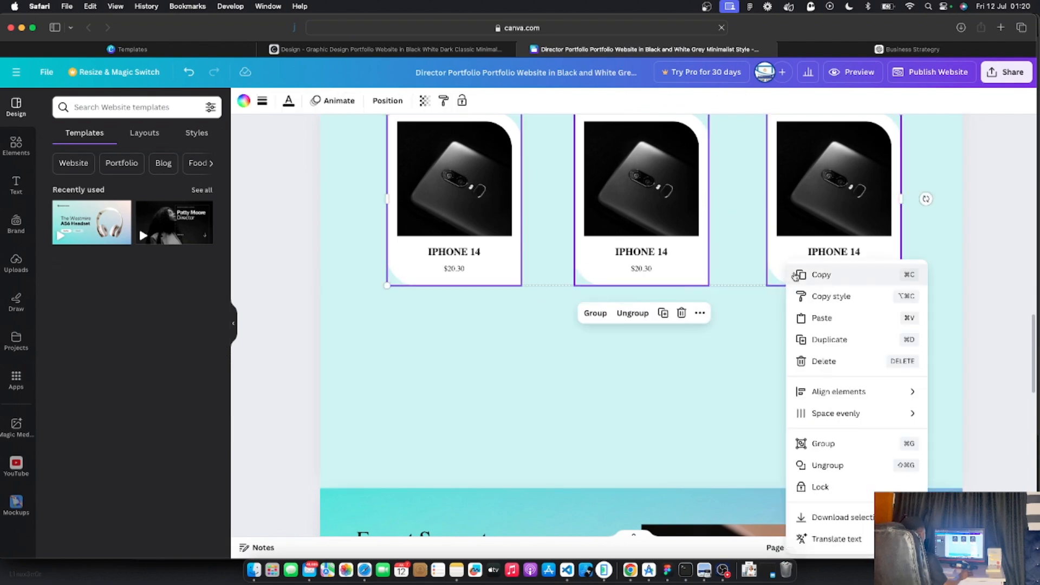
click(829, 340)
drag(698, 276, 684, 486)
scroll(634, 340, down, 2)
scroll(635, 339, up, 6)
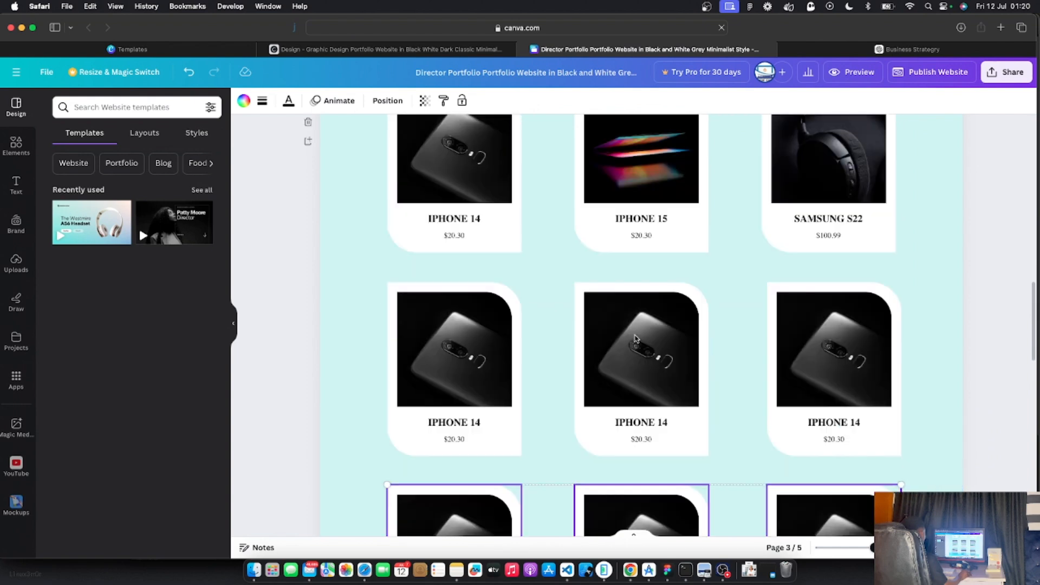
scroll(636, 339, down, 8)
scroll(632, 333, up, 2)
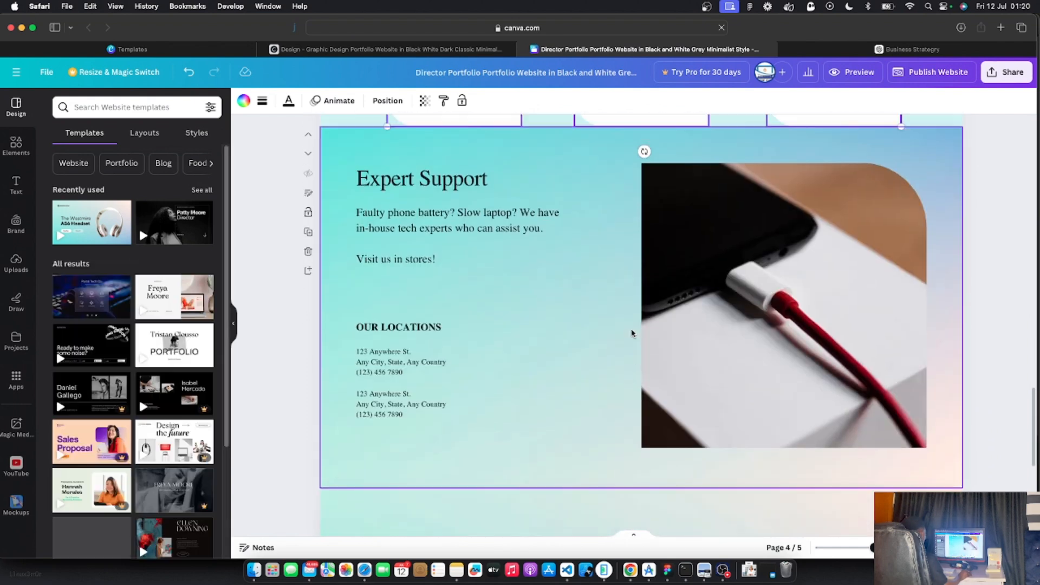
scroll(632, 333, up, 2)
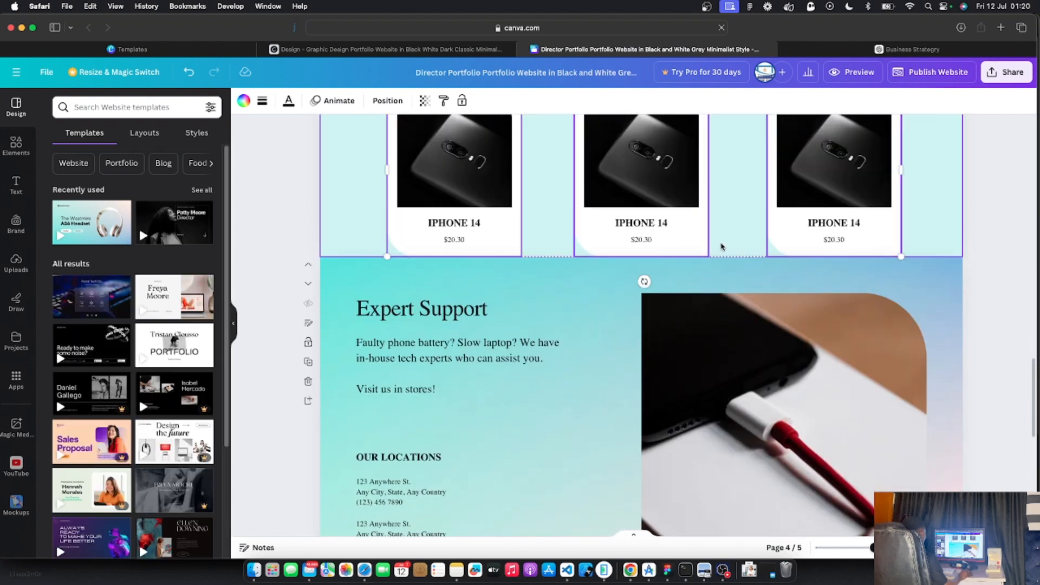
Lengthen the catalogue section and paste the copied row of cards into the new space
click(724, 249)
click(648, 301)
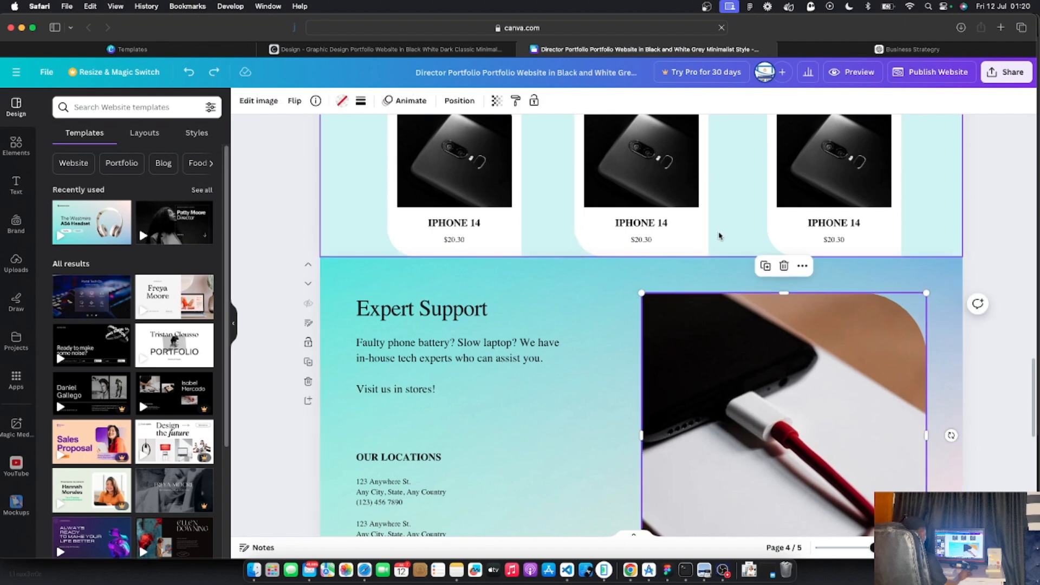
key(super+z)
drag(646, 257, 642, 301)
key(super+v)
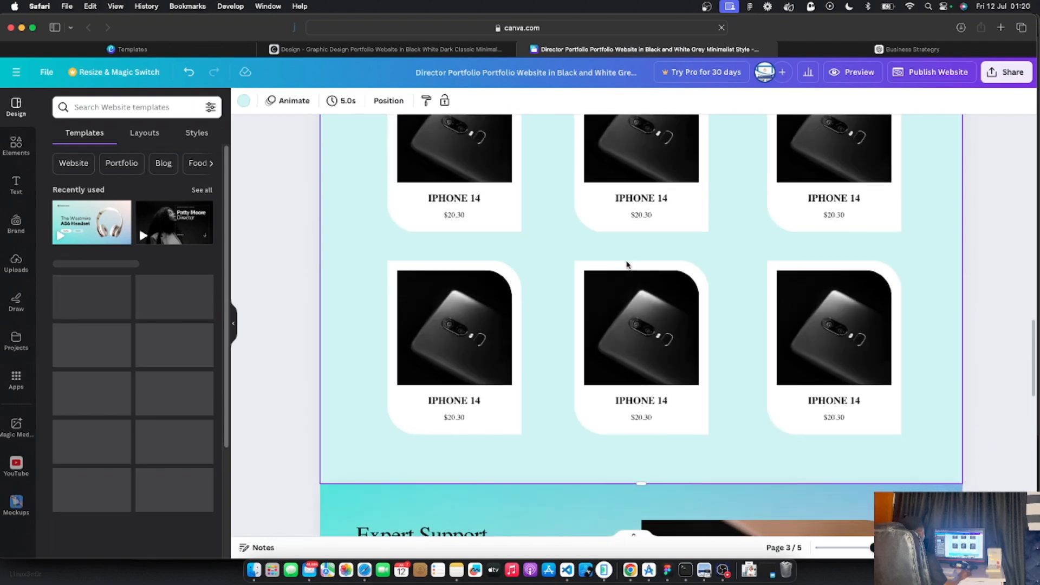
click(431, 271)
shift+click(825, 271)
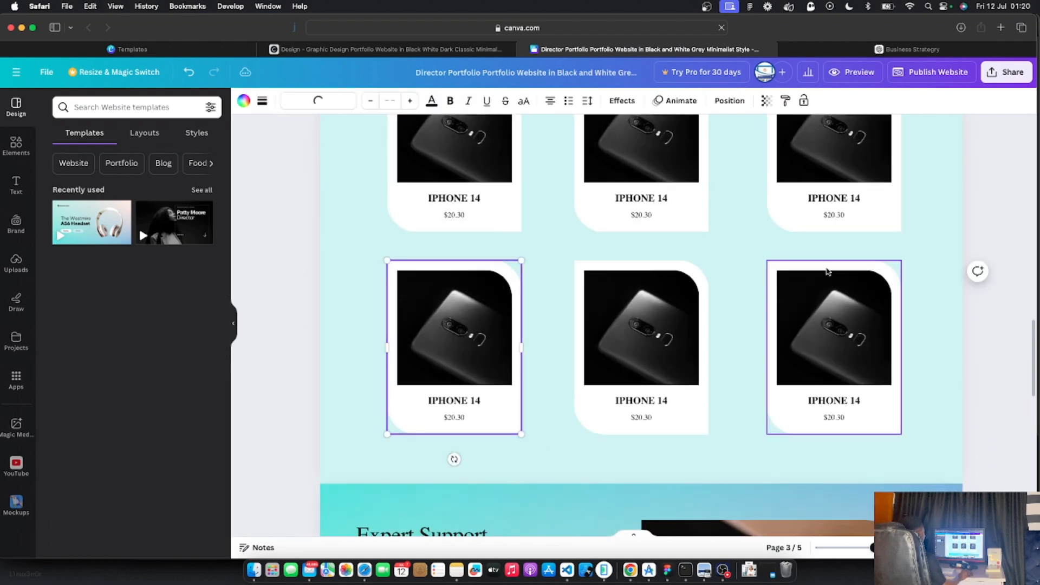
drag(826, 272, 824, 293)
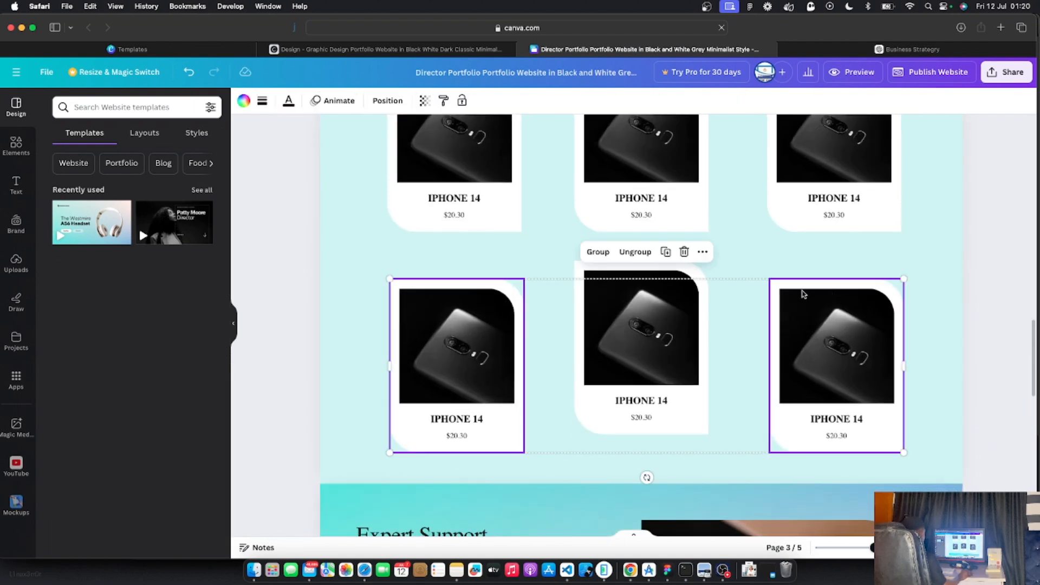
key(super+z)
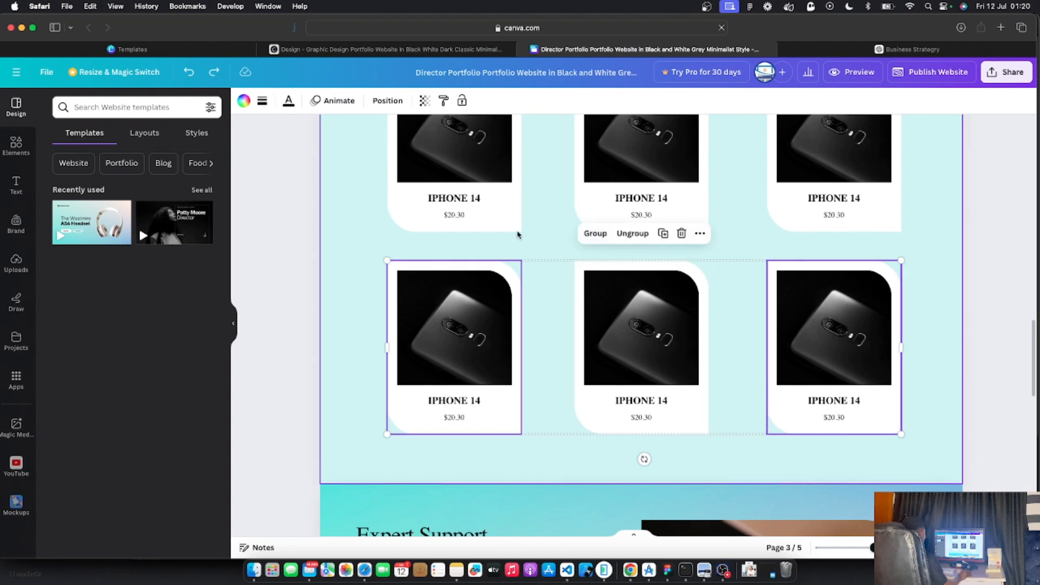
Align the bottom row's three IPHONE 14 cards with even spacing
scroll(602, 233, down, 1)
scroll(602, 233, up, 10)
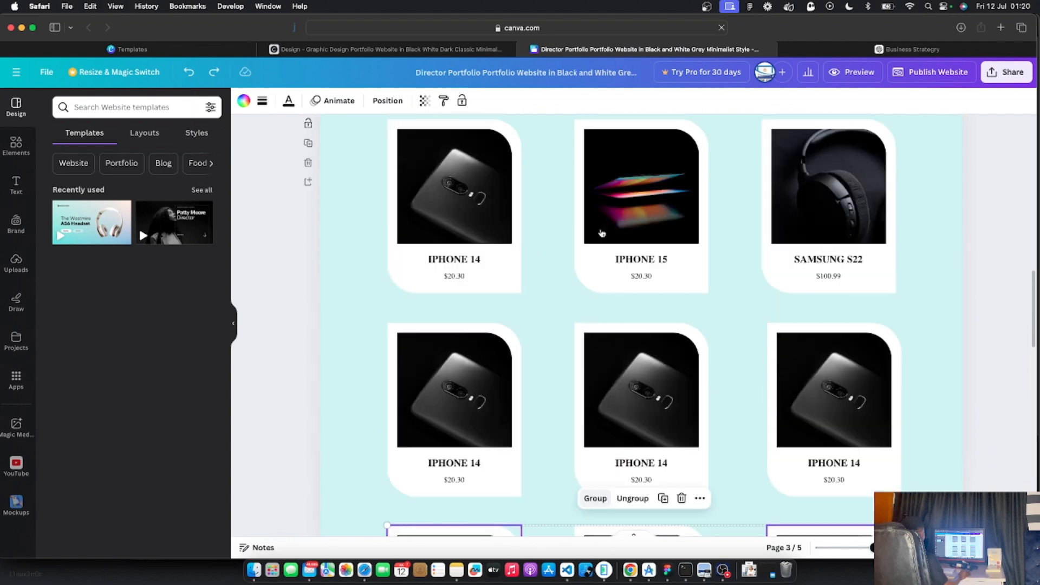
scroll(611, 319, down, 1)
scroll(610, 320, down, 4)
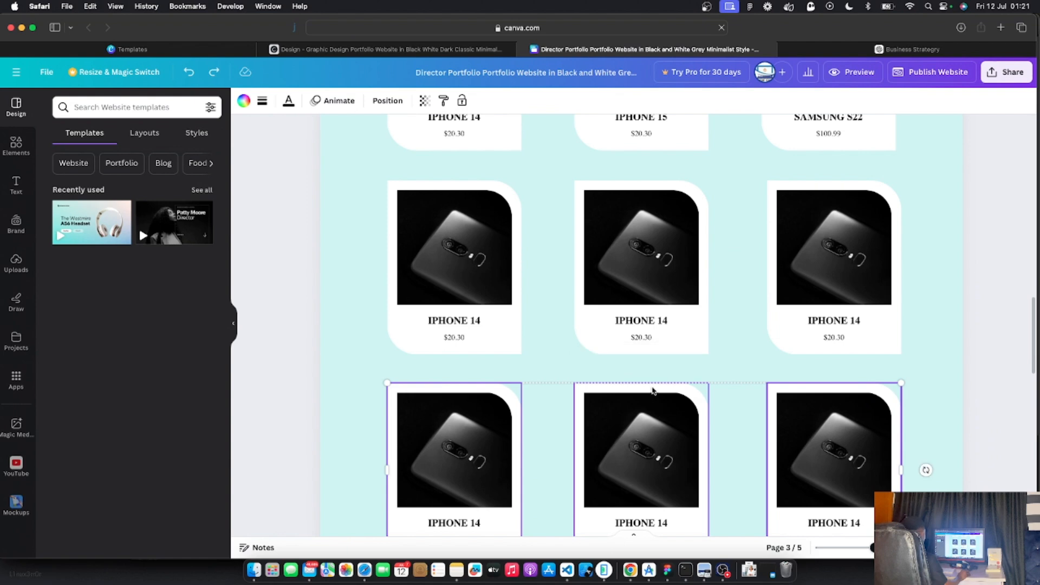
click(681, 401)
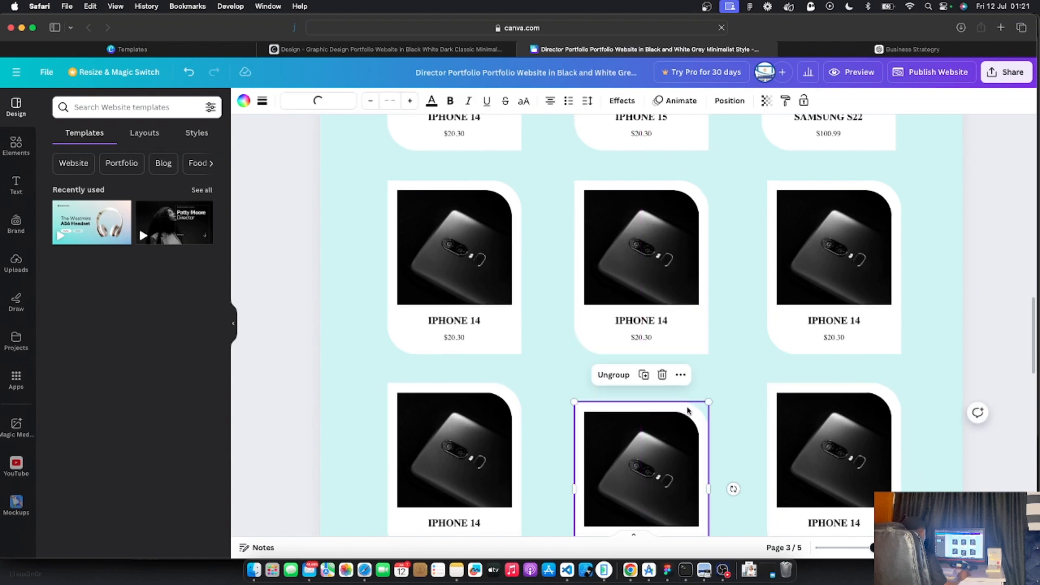
shift+click(485, 396)
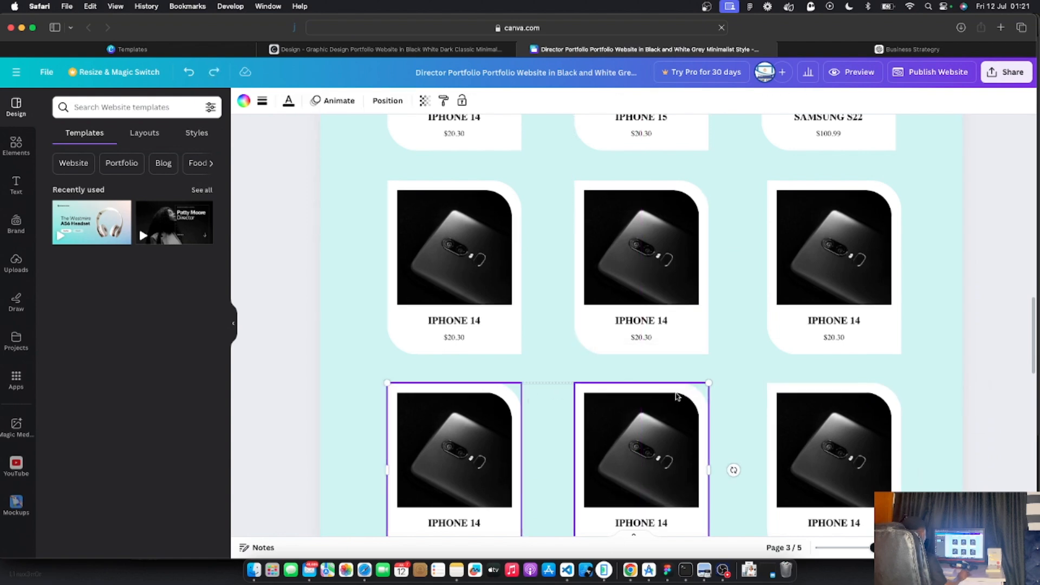
drag(677, 397, 676, 398)
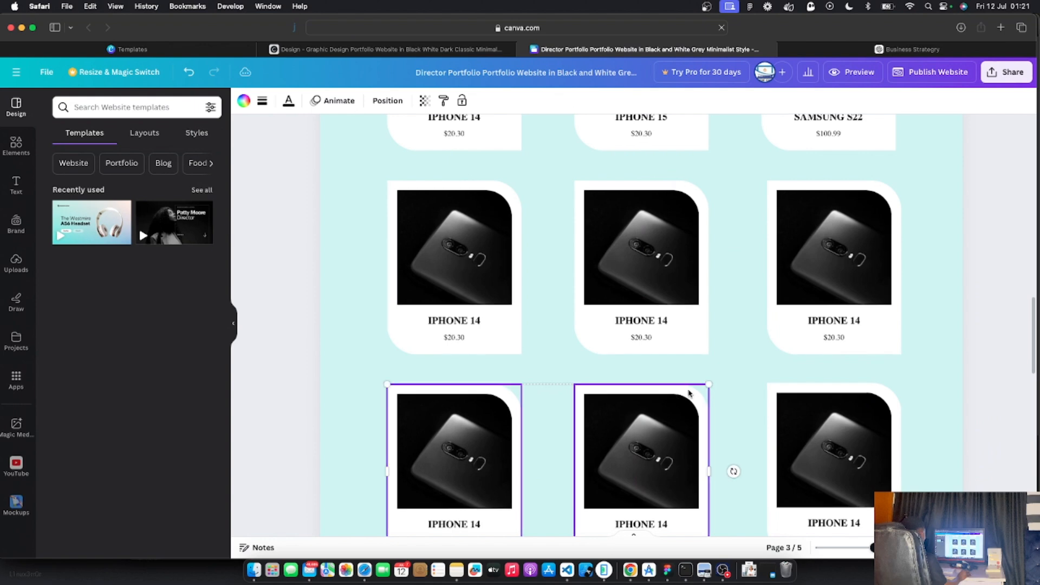
click(819, 389)
drag(824, 391, 827, 388)
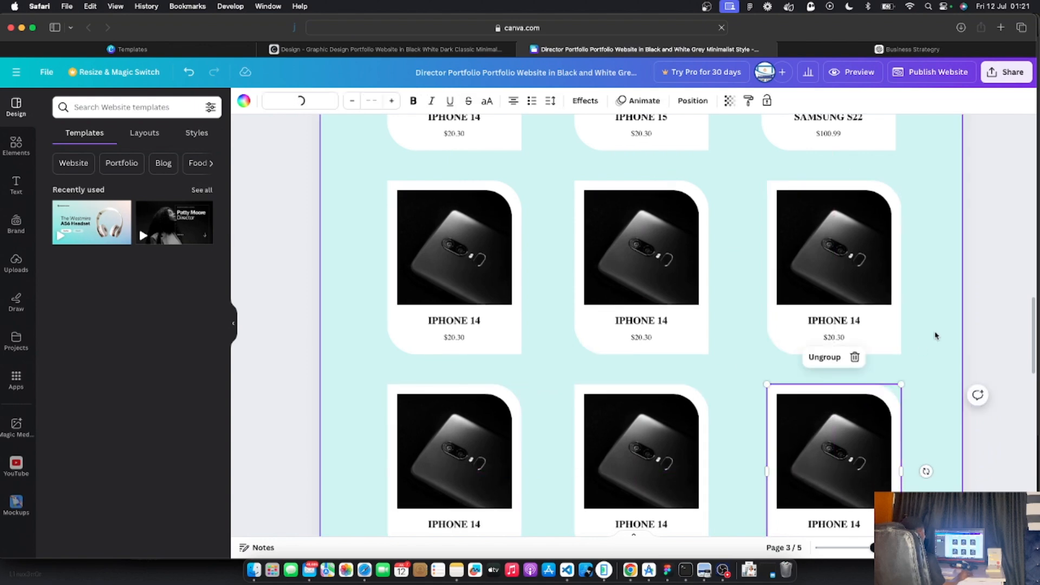
scroll(544, 283, down, 4)
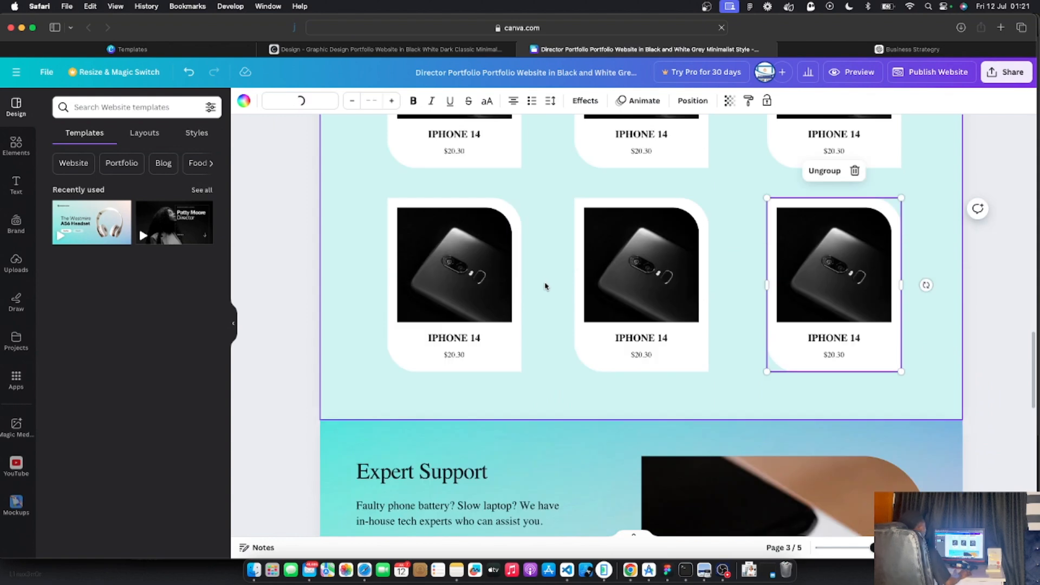
scroll(571, 306, up, 7)
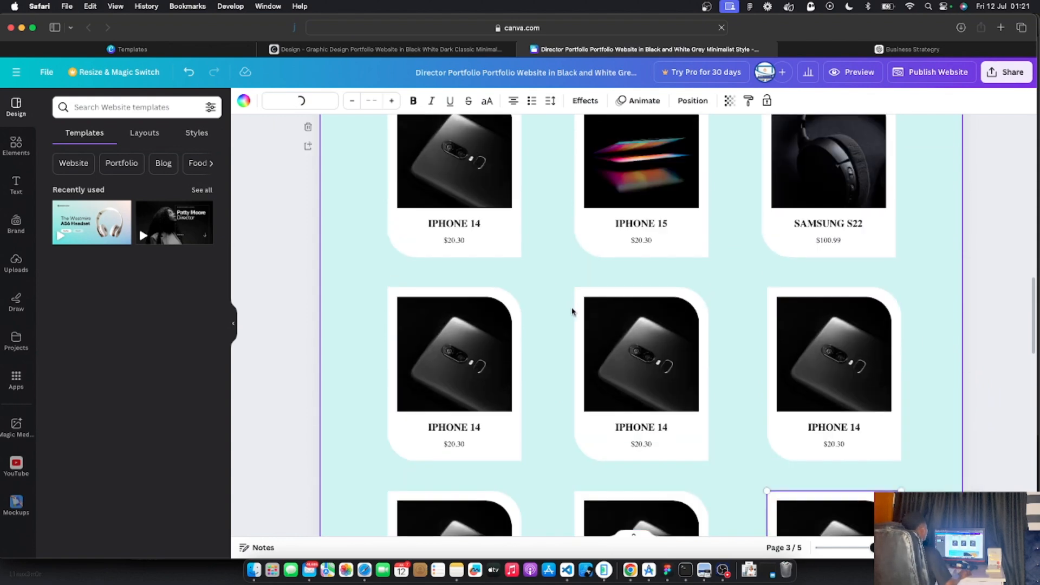
scroll(571, 312, down, 11)
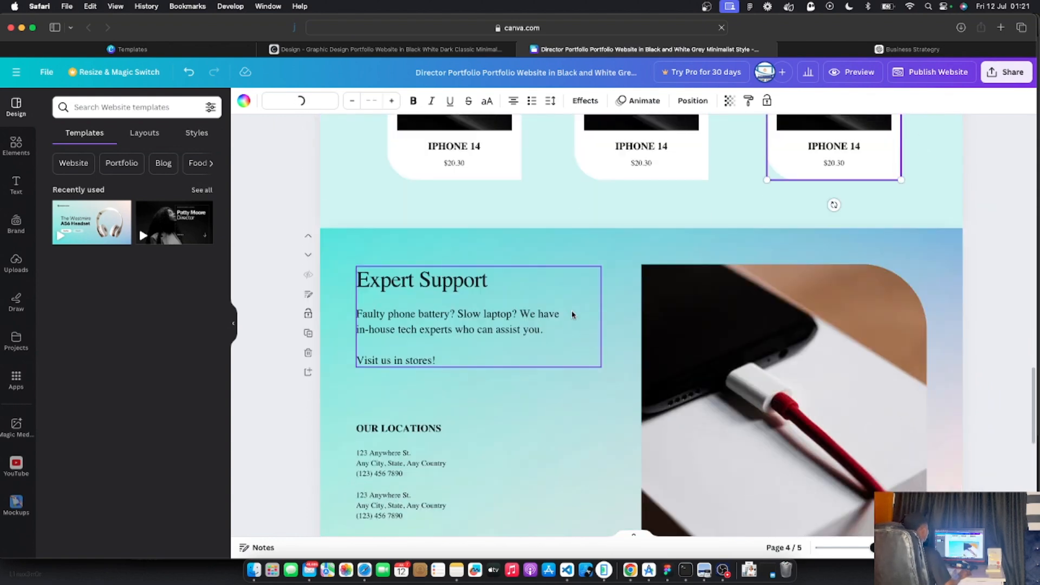
Delete the Expert Support page along with its teal gradient background
click(611, 249)
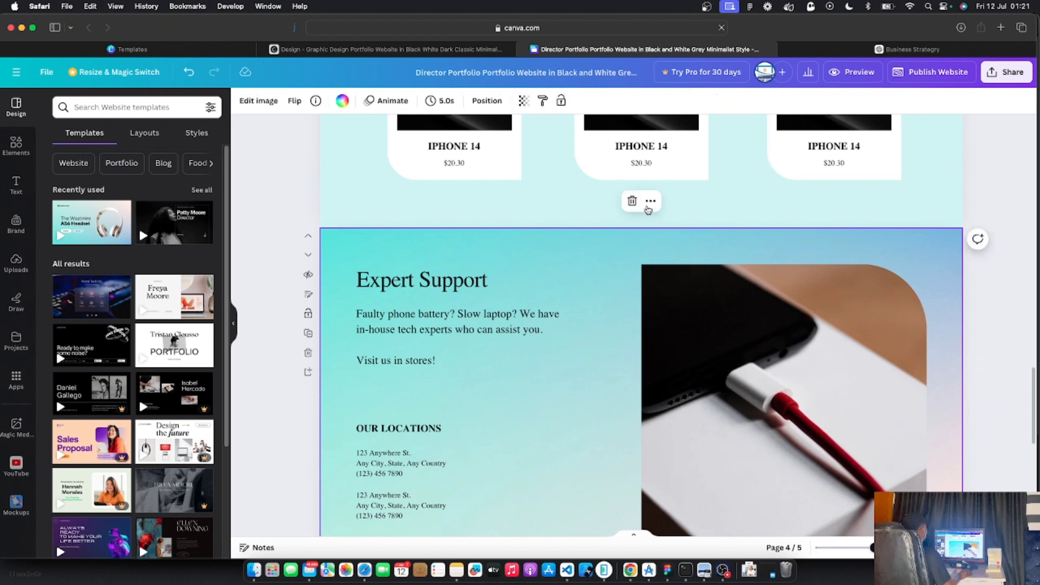
click(631, 202)
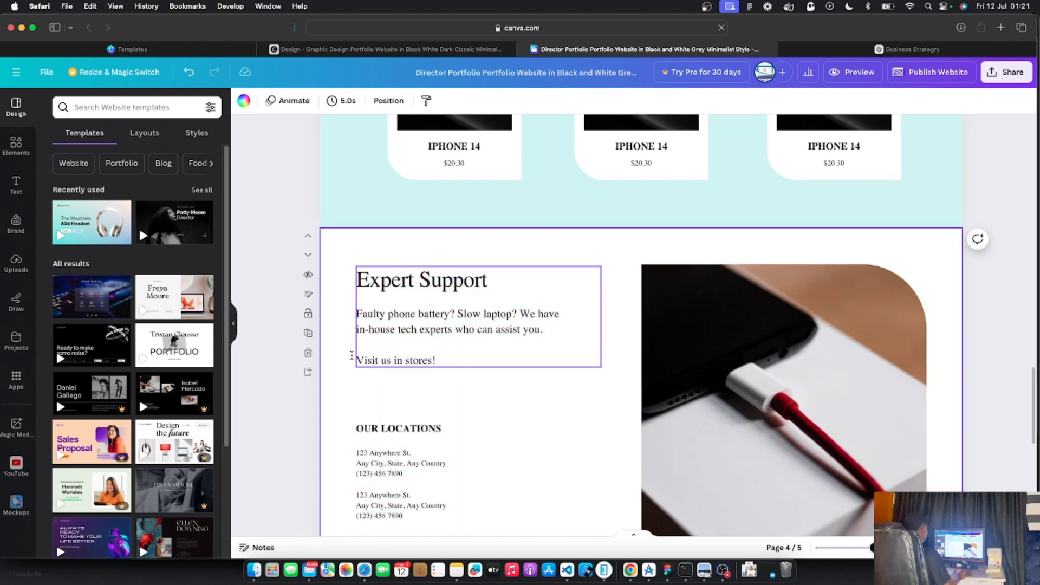
click(308, 352)
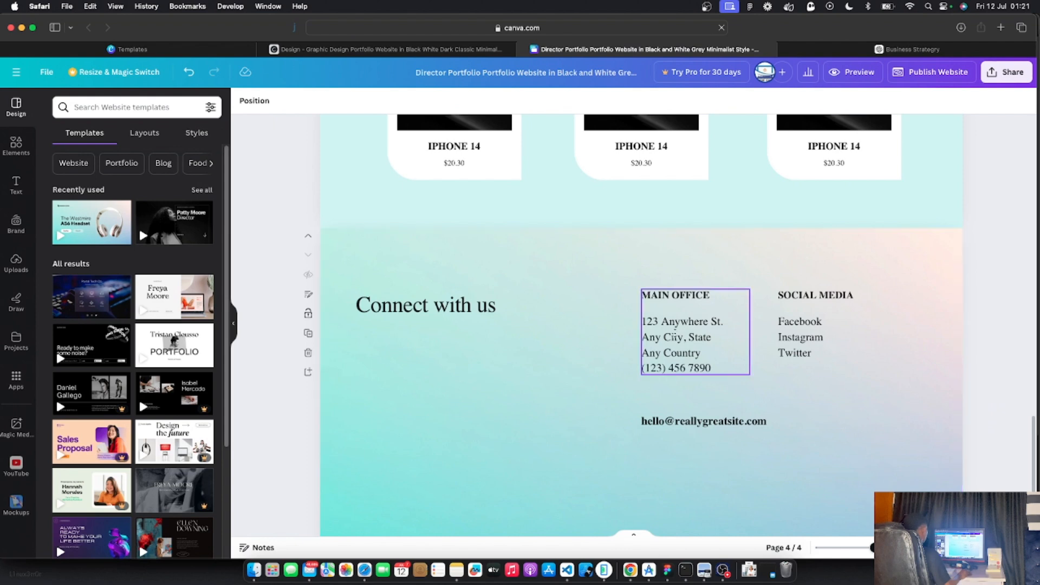
Select the catalogs page and open its notes
scroll(465, 373, up, 5)
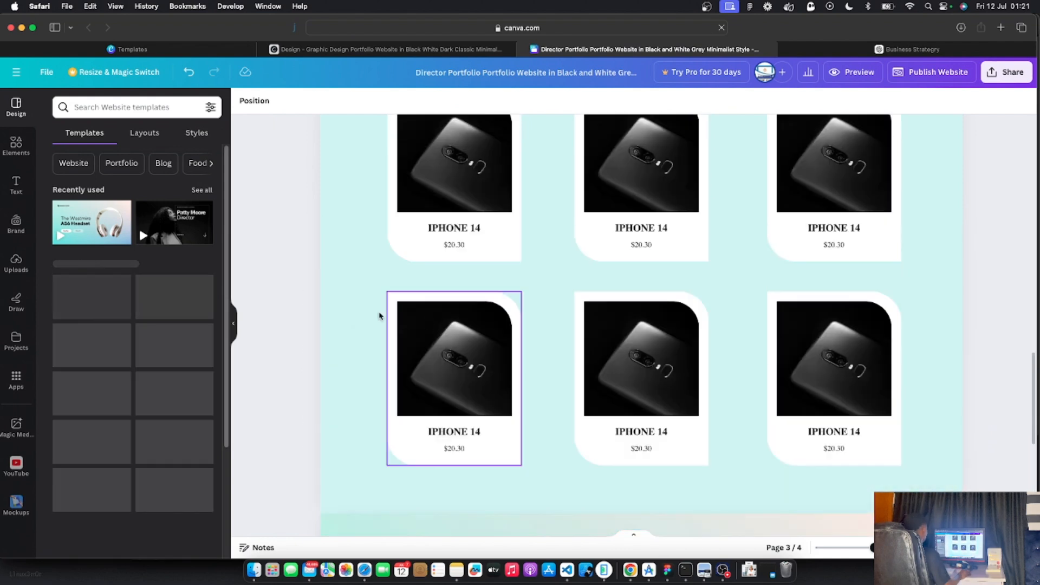
click(351, 338)
scroll(358, 333, up, 6)
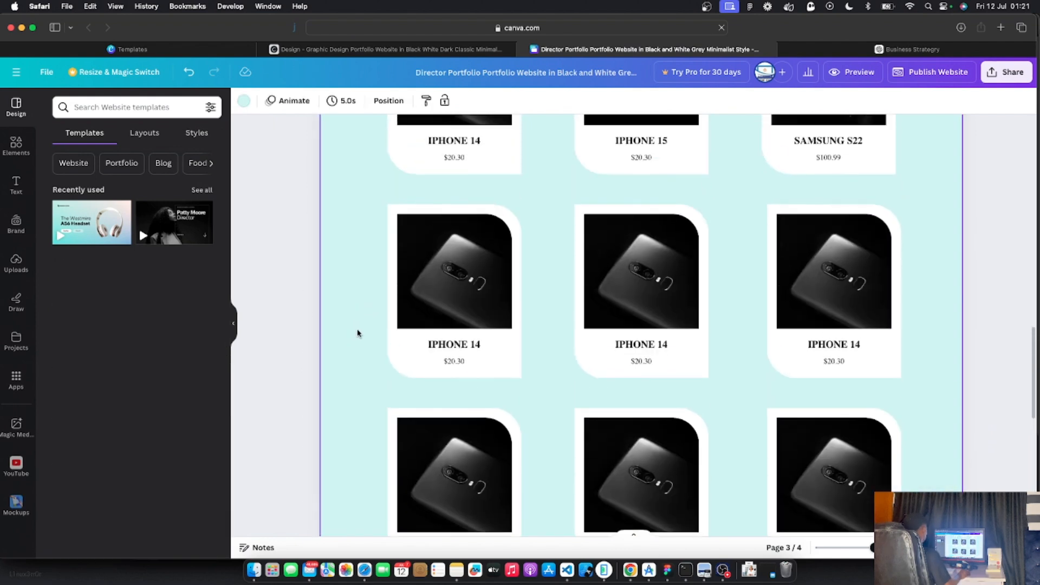
click(308, 214)
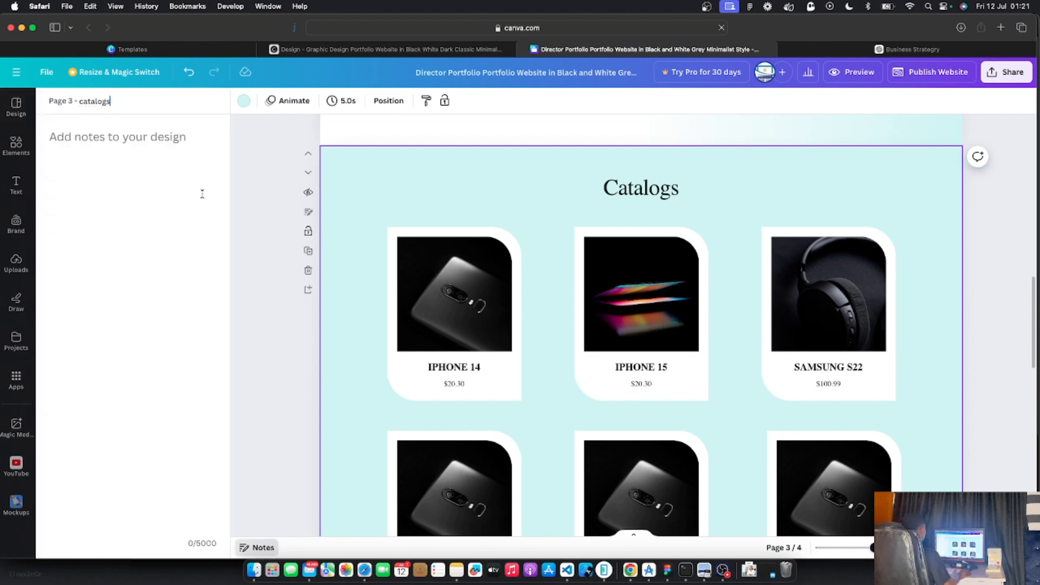
Link the banner's Shop All text to page '3 - catalogs'
click(266, 271)
scroll(297, 257, up, 6)
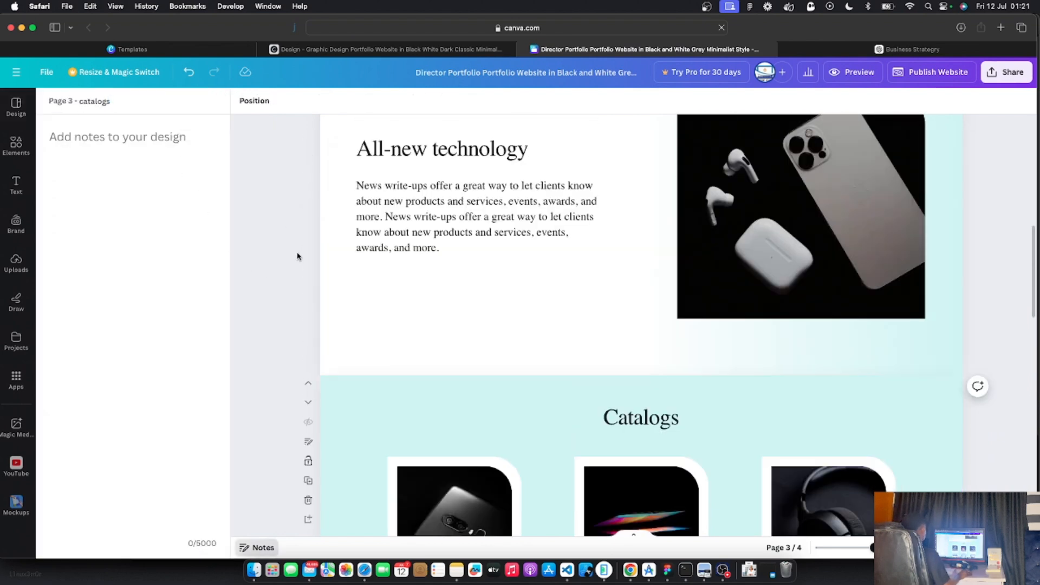
scroll(298, 256, up, 5)
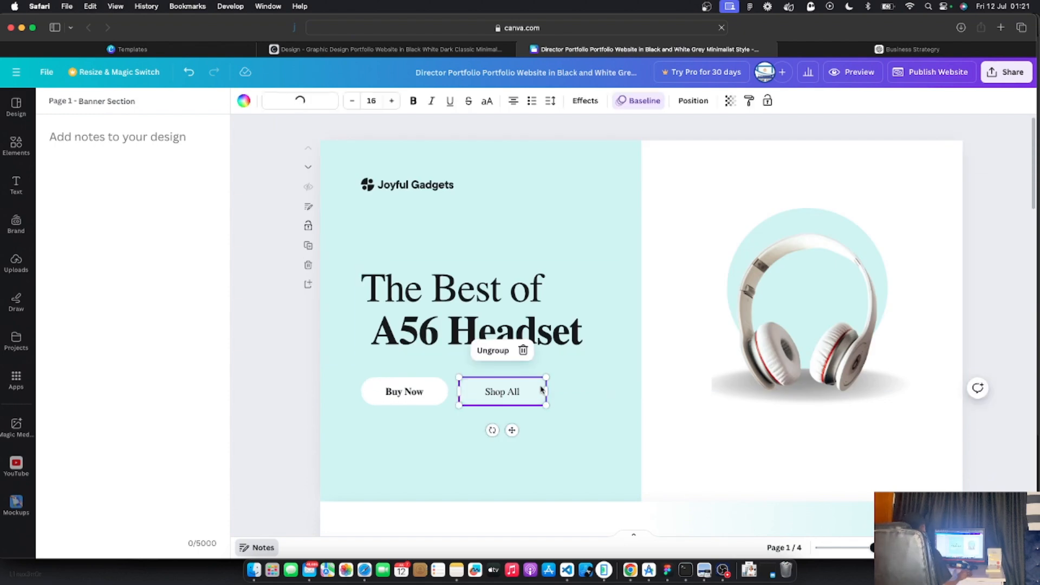
right_click(504, 396)
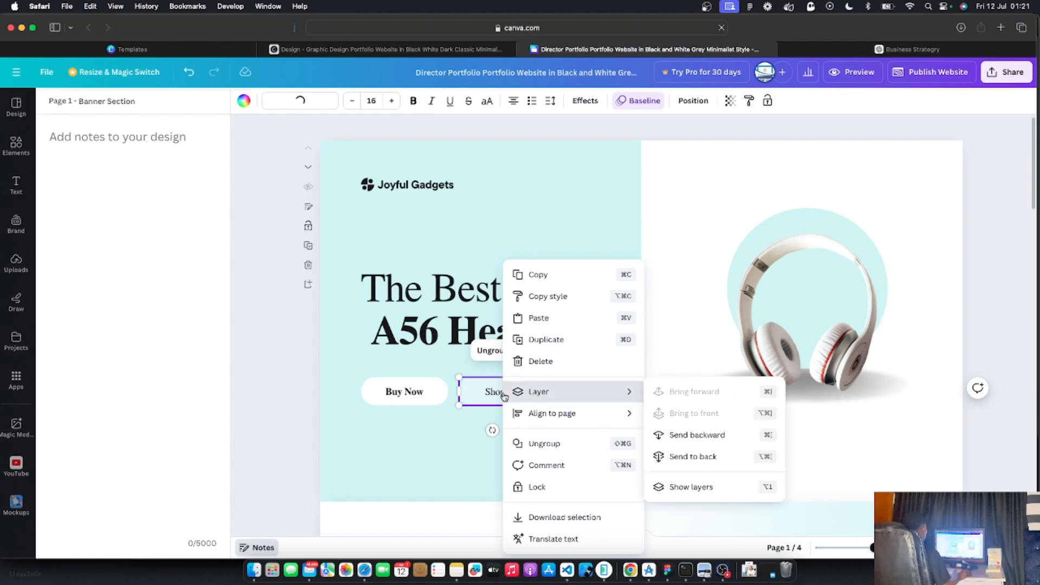
click(503, 394)
click(499, 393)
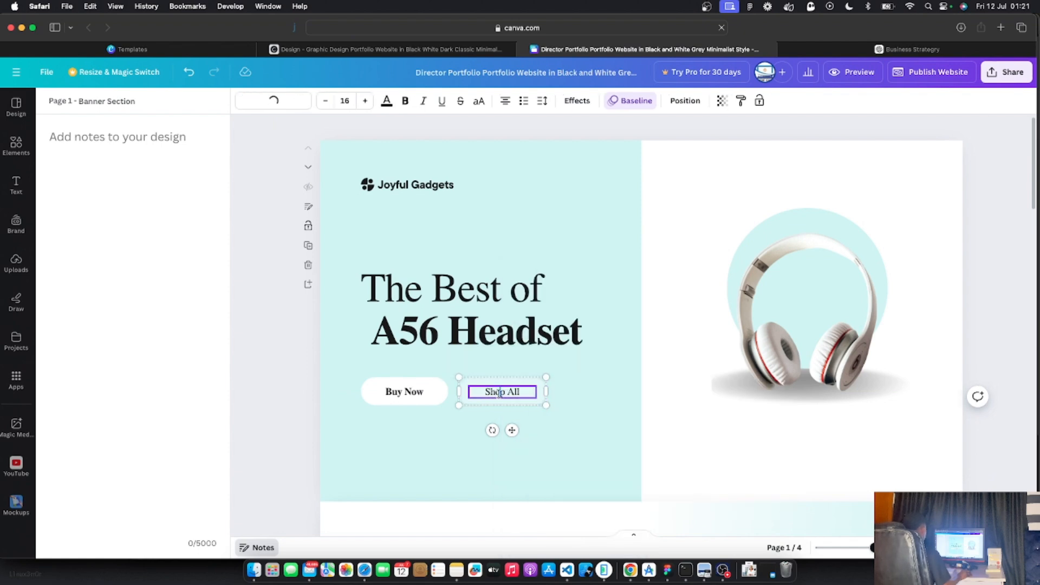
right_click(498, 393)
click(481, 402)
click(498, 392)
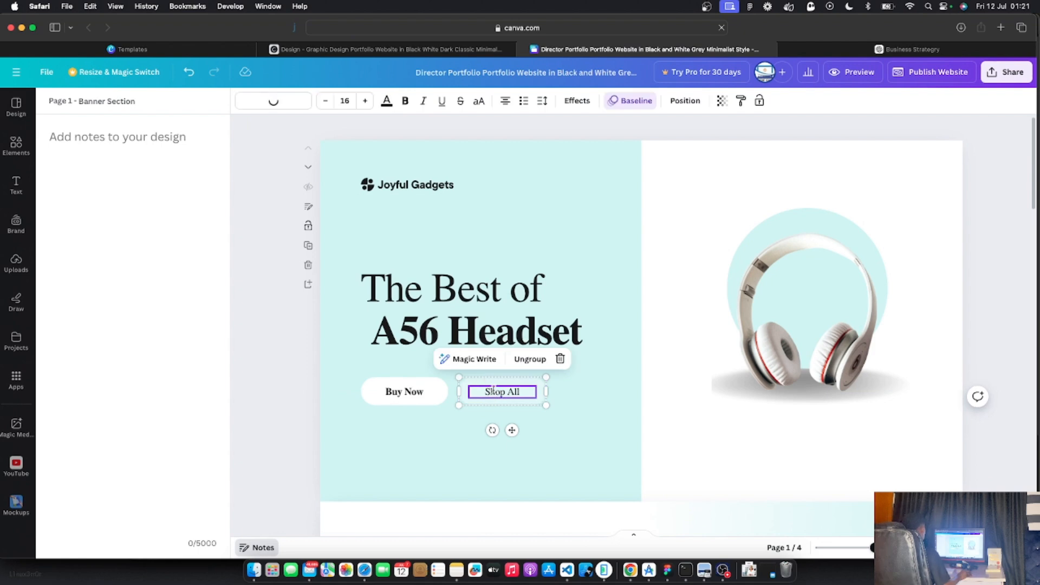
right_click(493, 390)
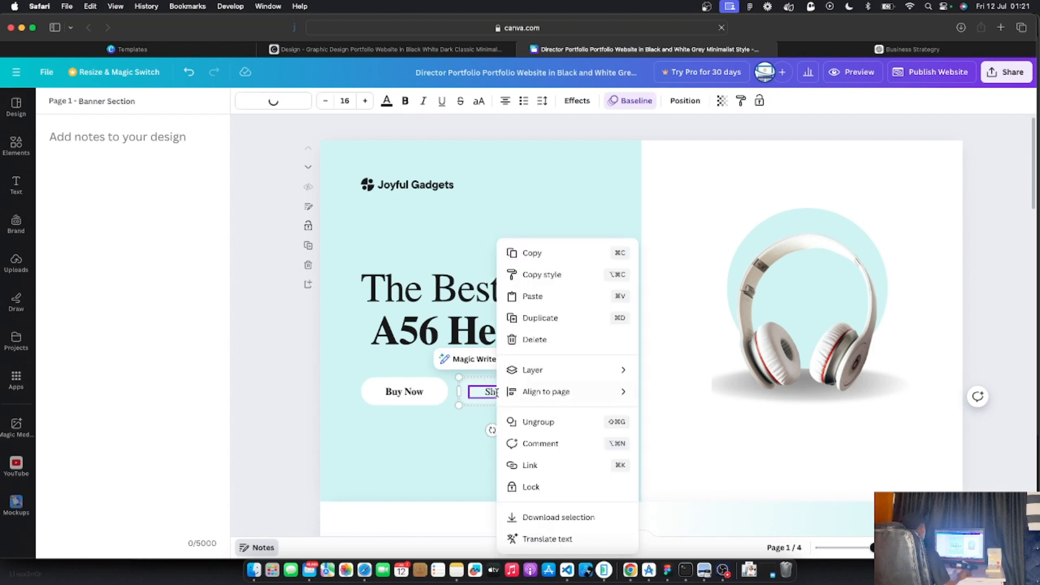
click(525, 467)
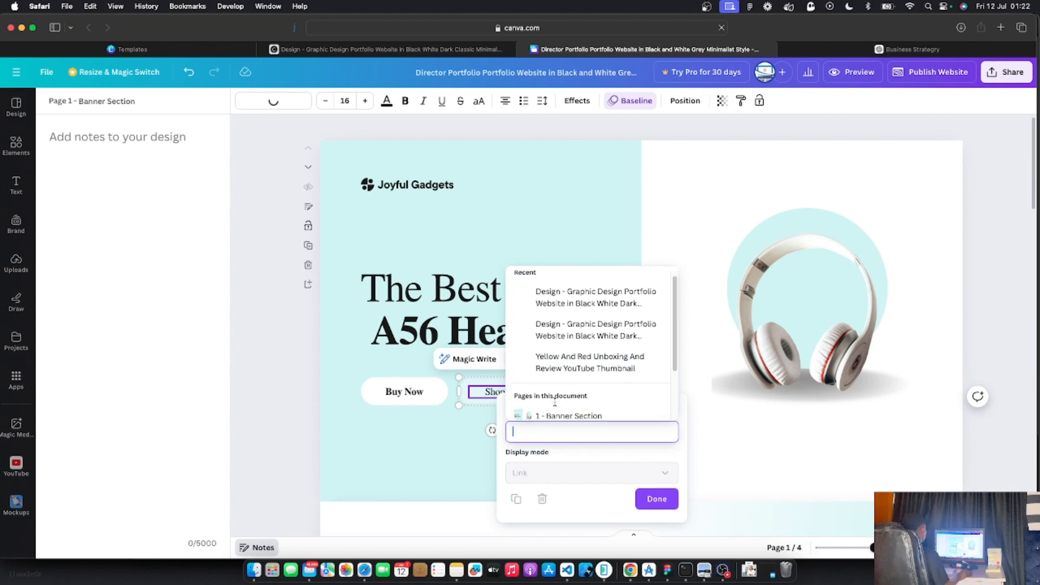
scroll(555, 401, down, 3)
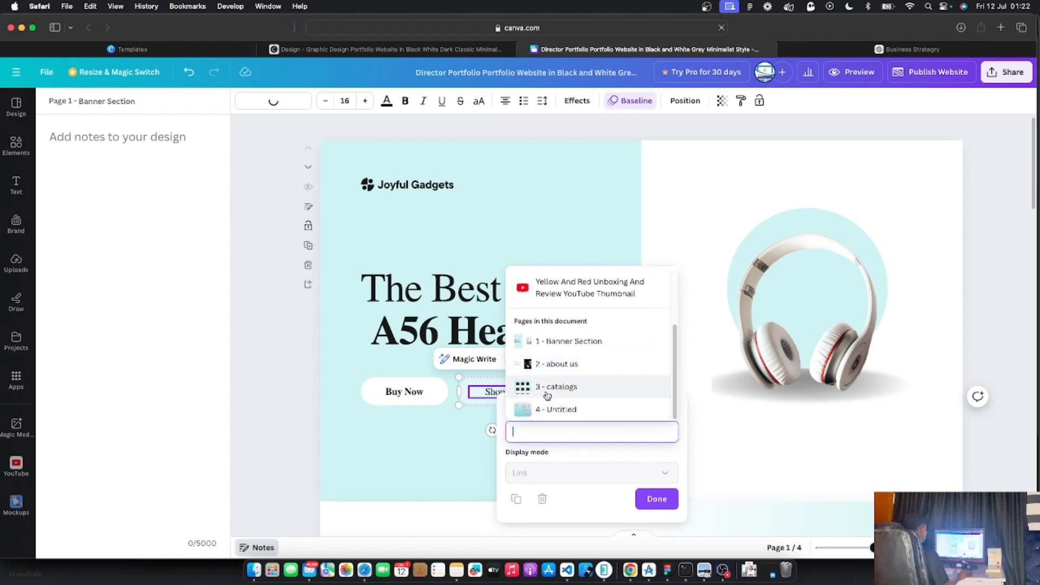
click(555, 394)
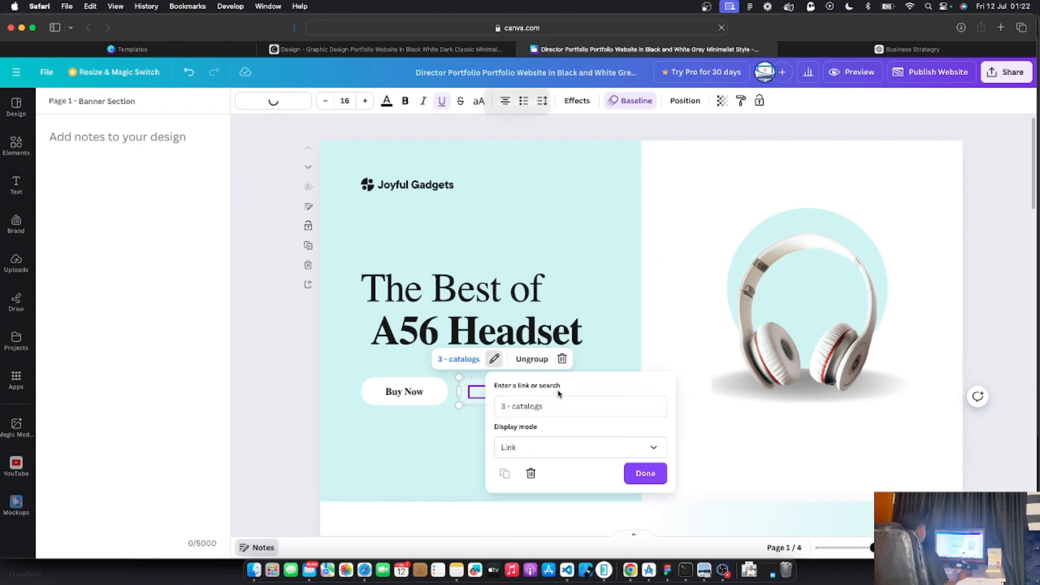
click(645, 473)
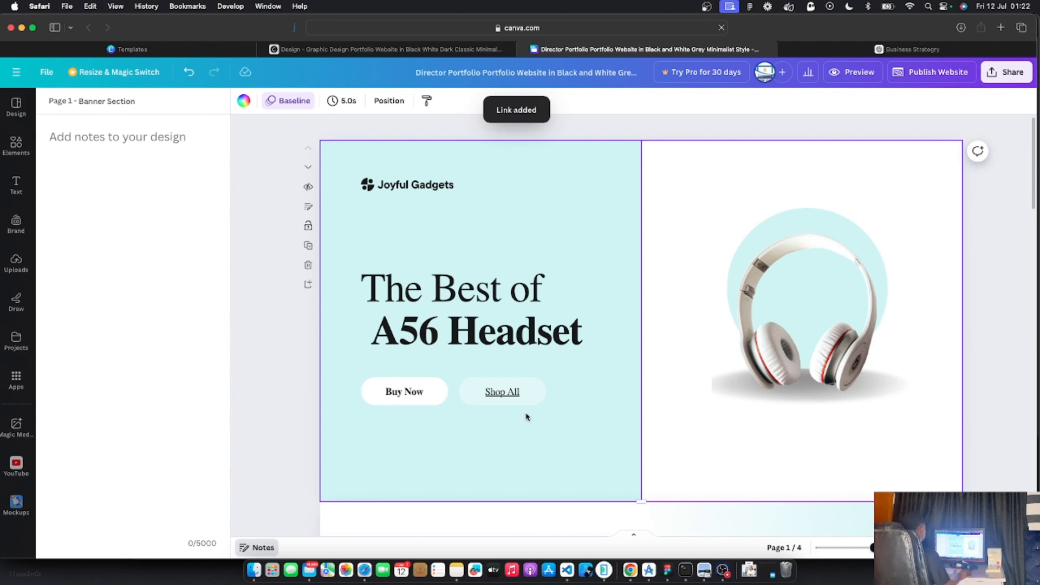
Remove the underline from the Shop All text
click(503, 394)
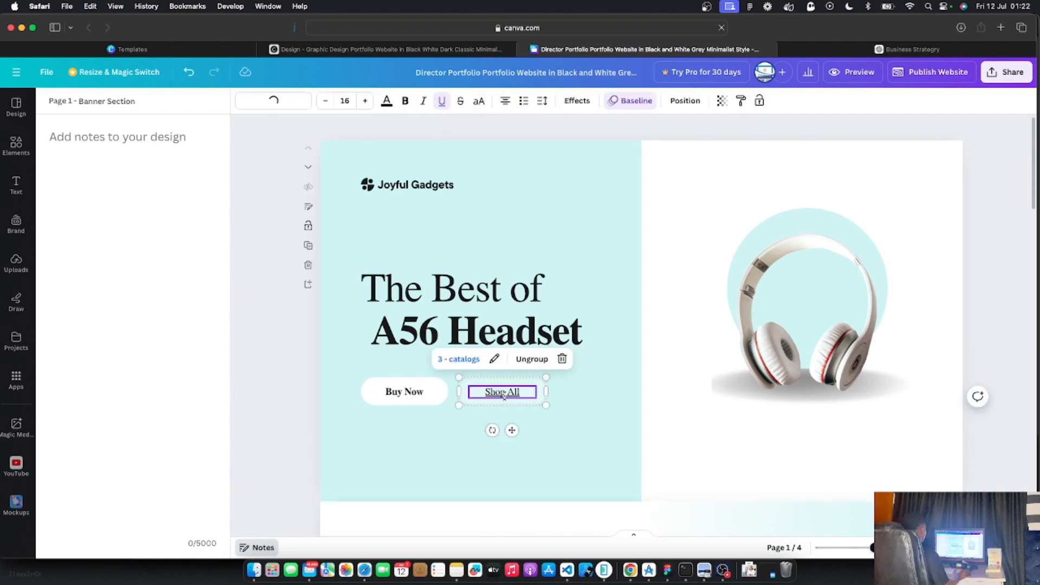
click(442, 101)
click(288, 409)
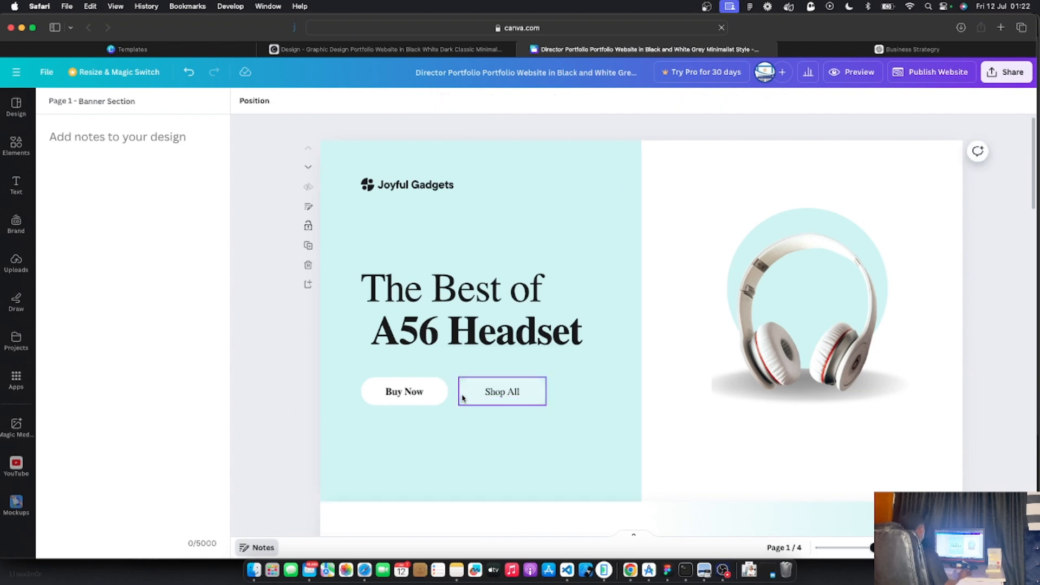
click(502, 391)
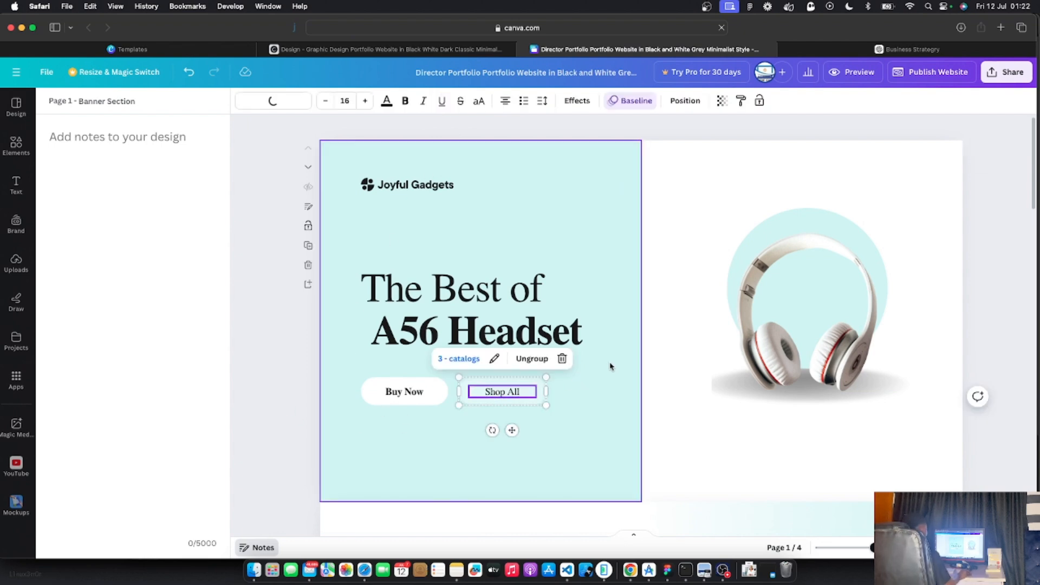
Preview the website and check that Shop All jumps to the catalogs
click(846, 74)
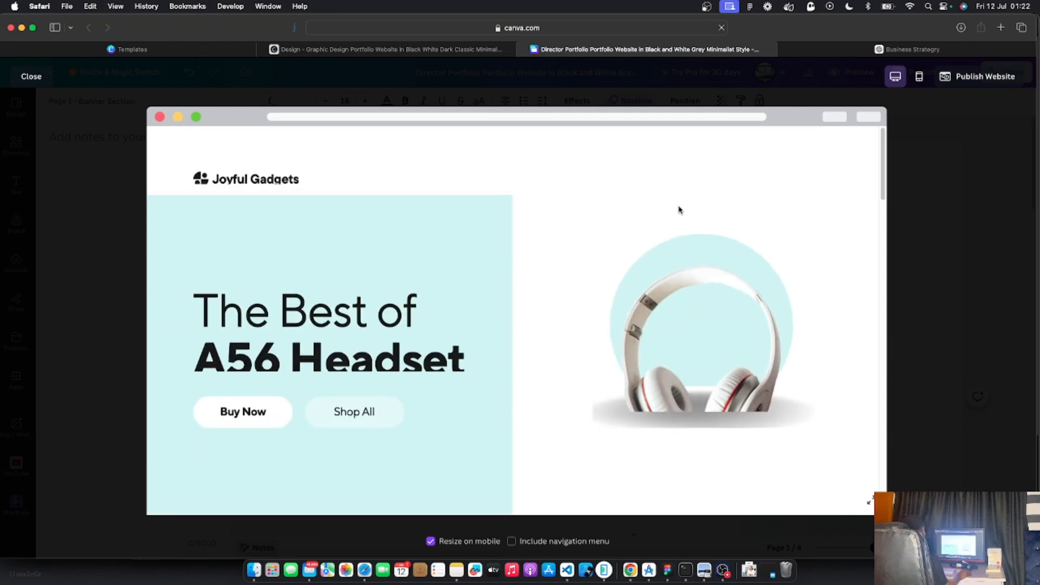
click(362, 413)
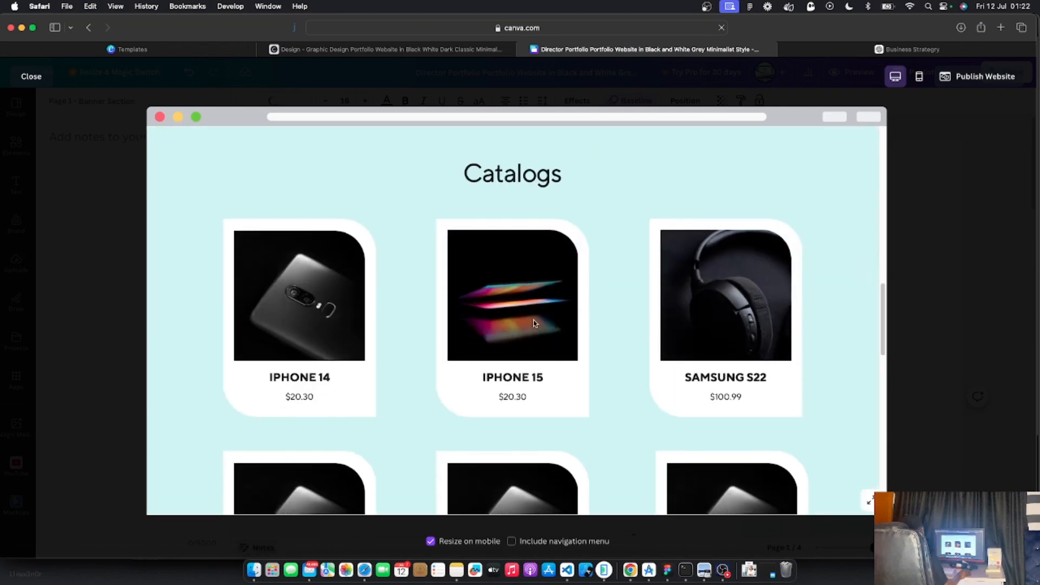
scroll(529, 365, down, 6)
scroll(529, 365, down, 3)
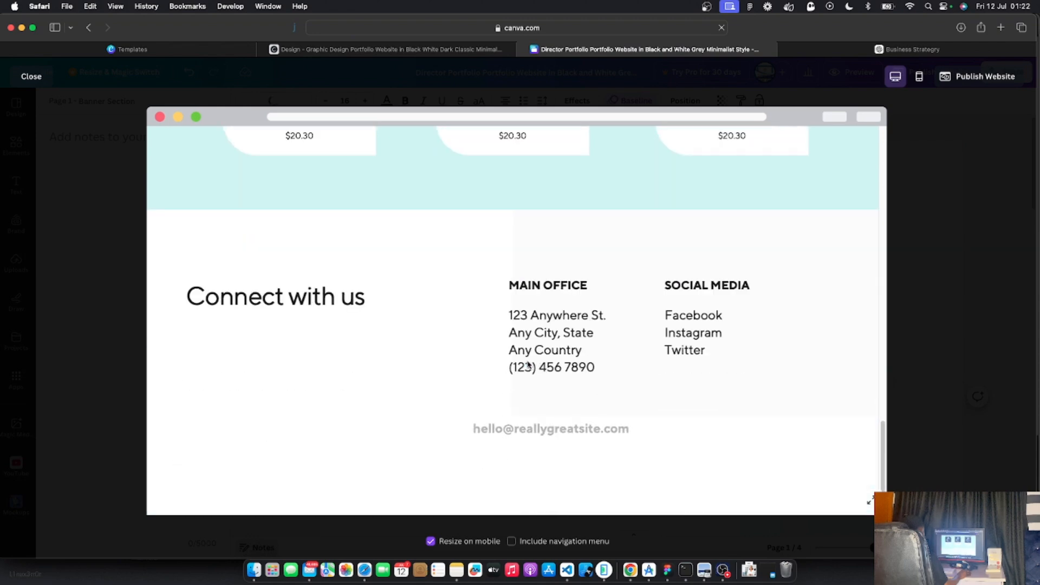
scroll(528, 364, up, 15)
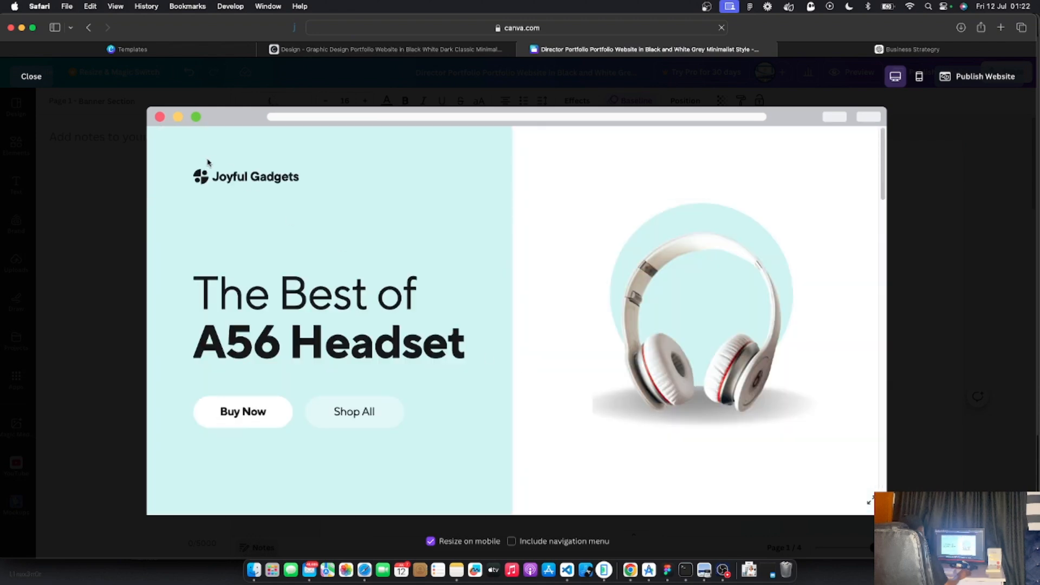
Return from the preview and select the background of the Connect with us page (page 4)
click(16, 80)
scroll(614, 379, down, 1)
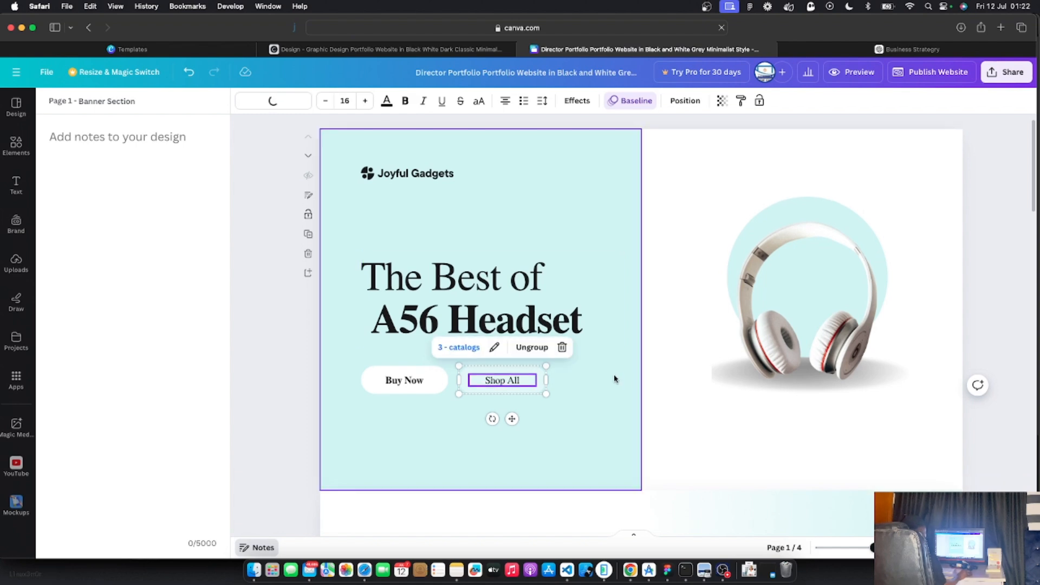
click(692, 397)
scroll(692, 397, down, 15)
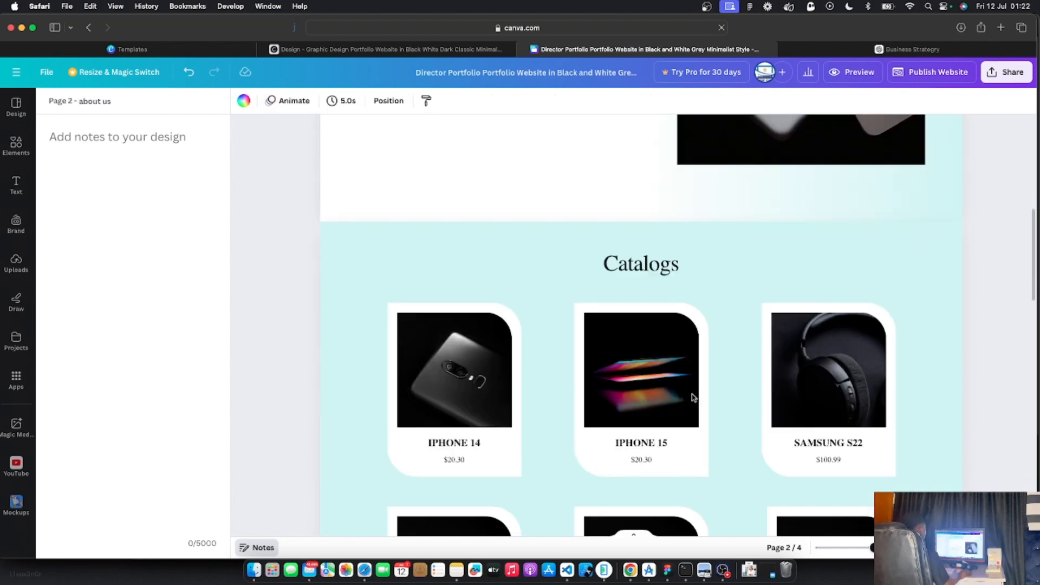
scroll(692, 397, down, 5)
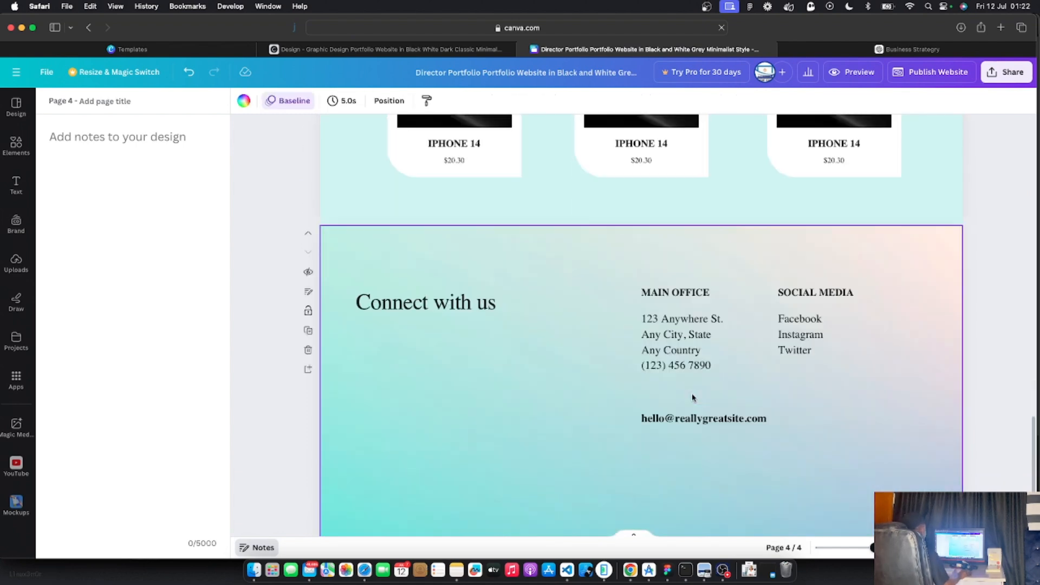
click(16, 107)
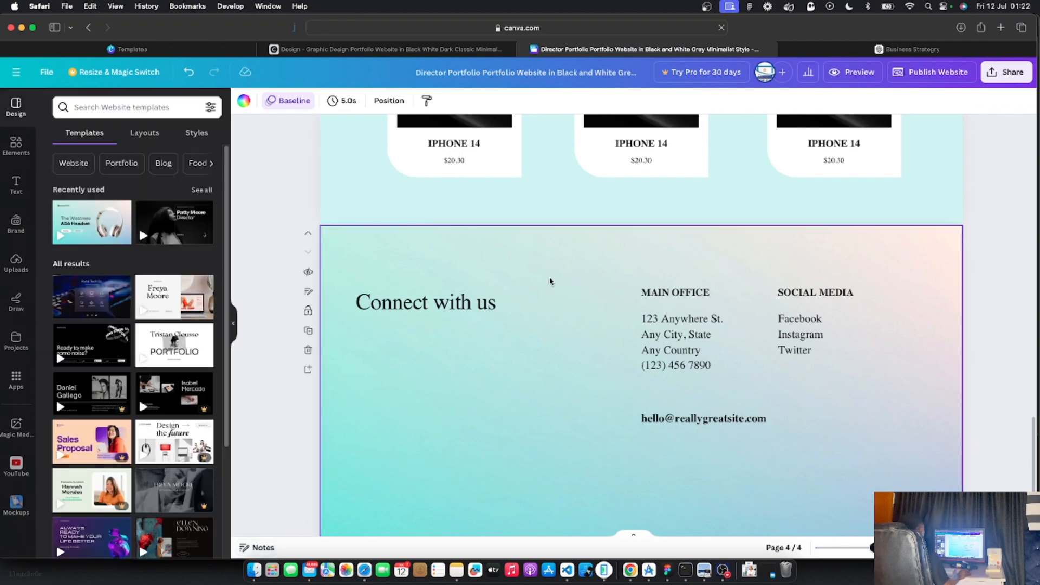
scroll(599, 332, down, 2)
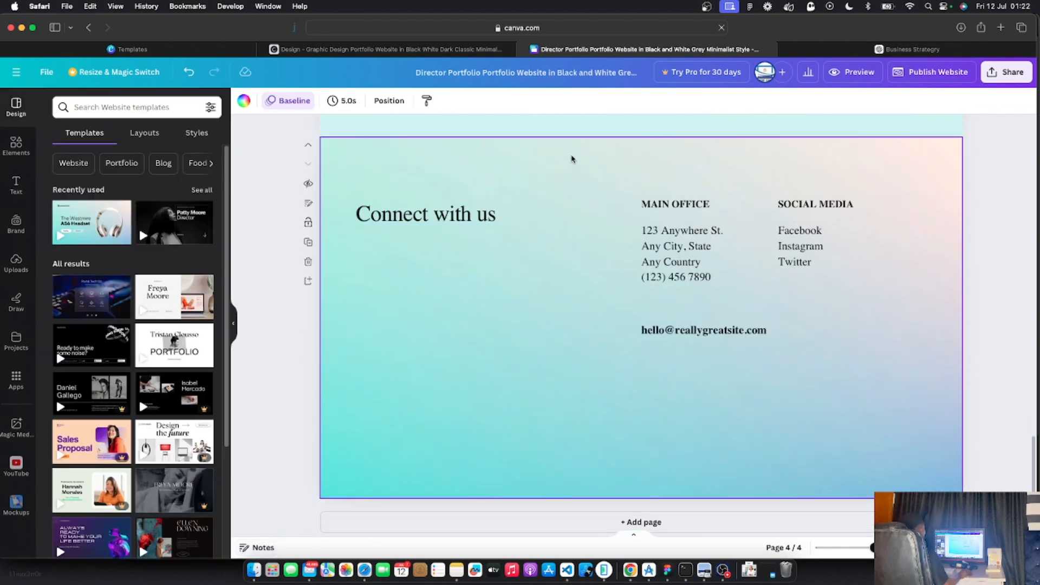
click(562, 172)
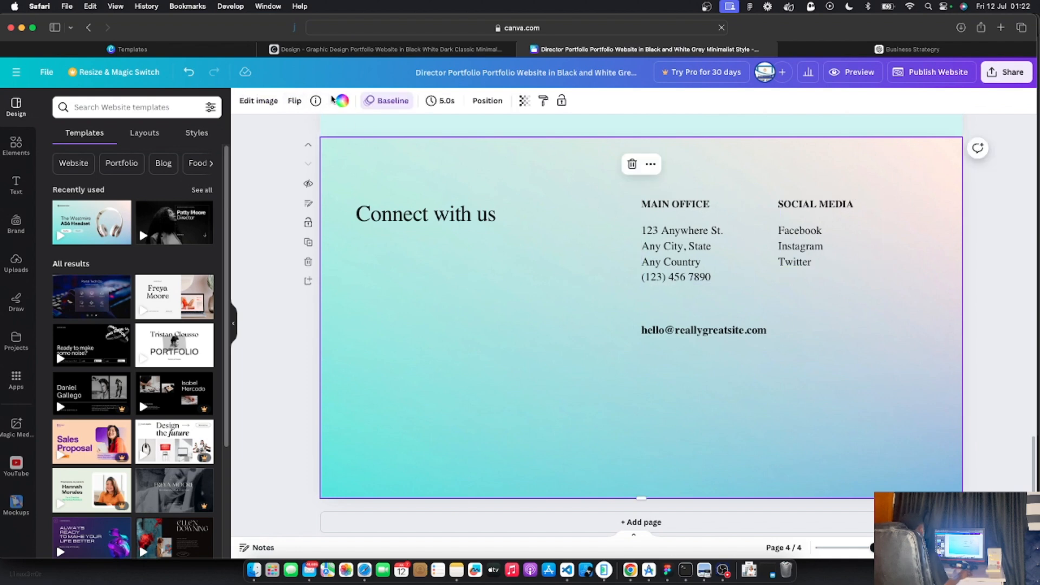
Apply the white-to-cyan gradient to the Connect with us page background
click(343, 101)
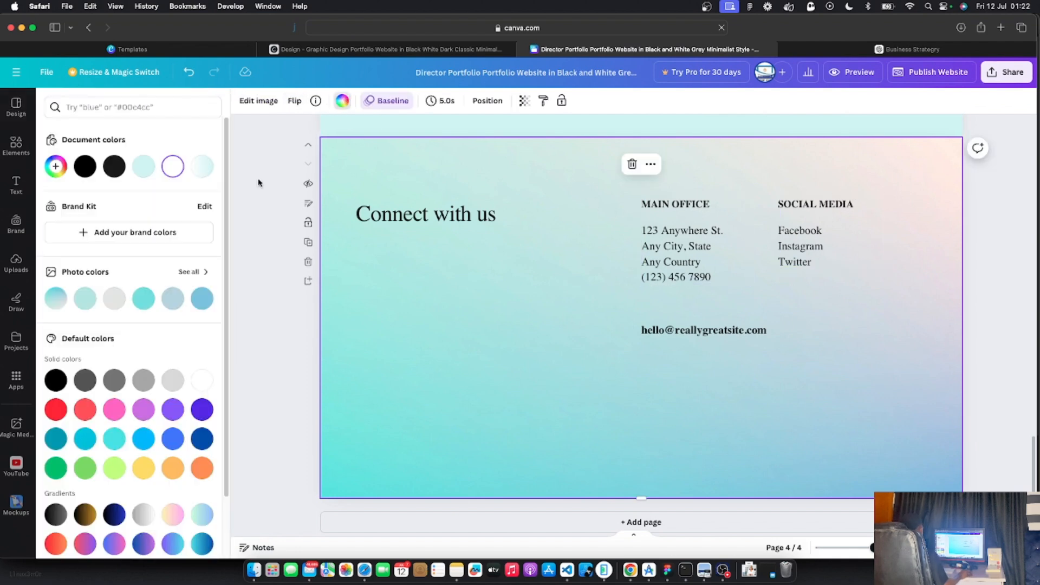
click(201, 167)
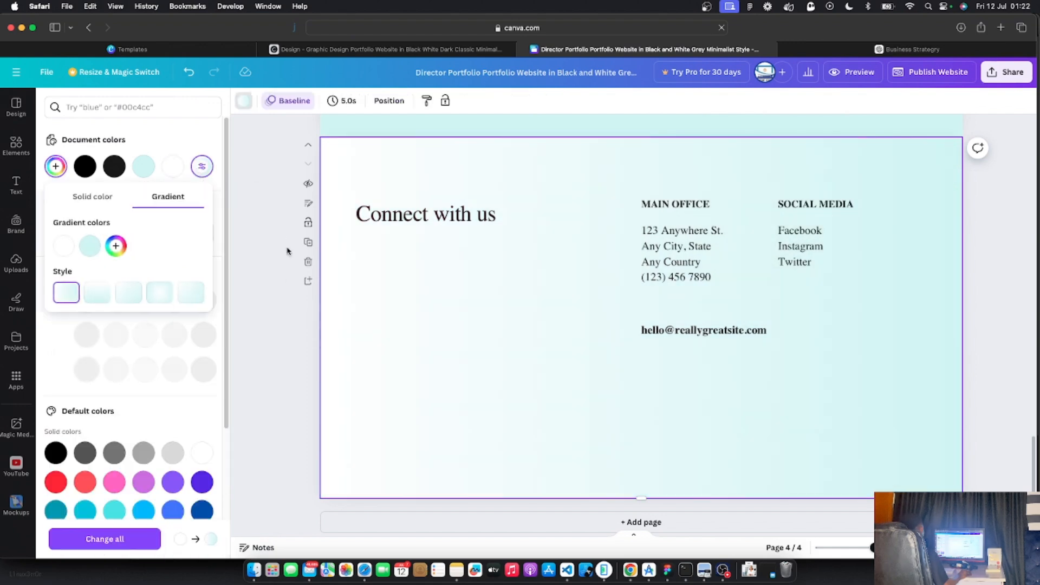
click(256, 299)
Highlight the Facebook line in the Social Media list
click(443, 216)
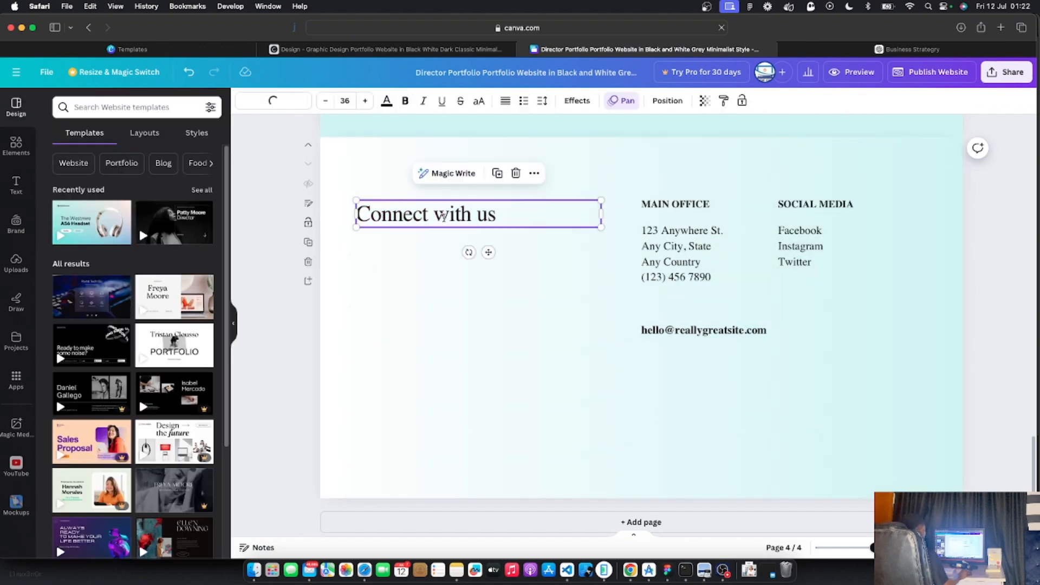
double_click(443, 216)
click(420, 309)
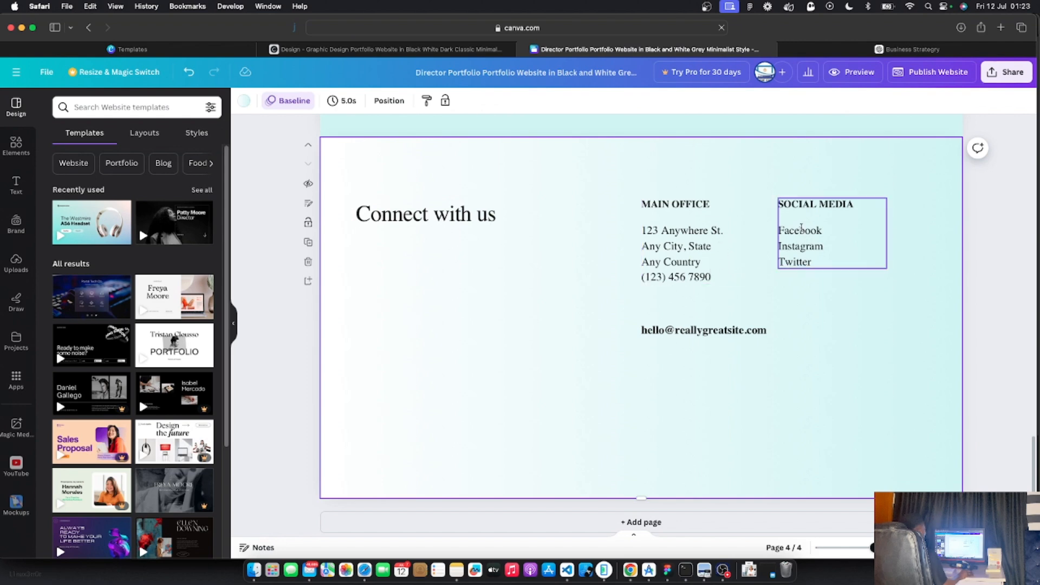
triple_click(801, 228)
click(843, 332)
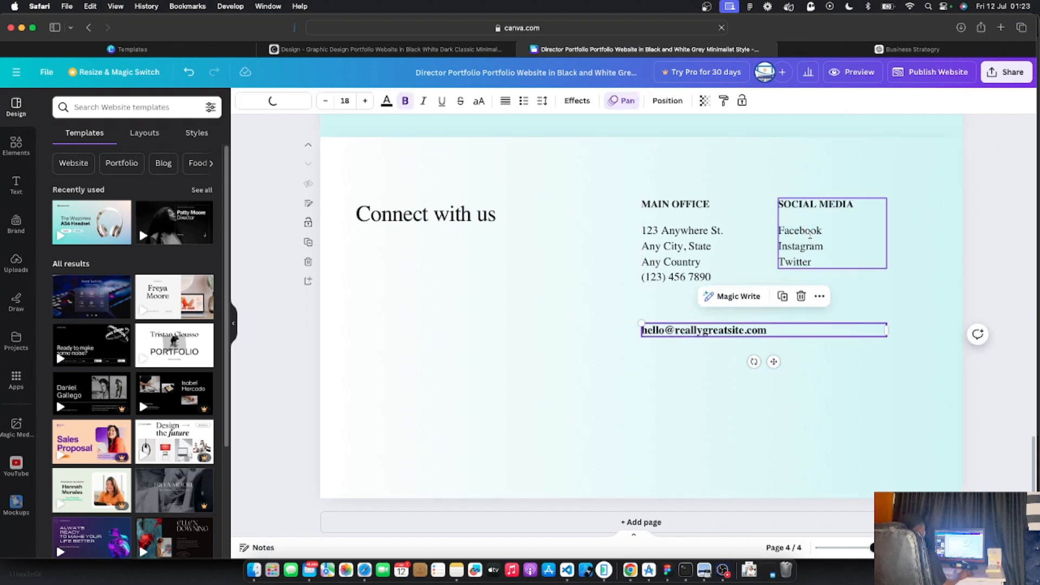
triple_click(807, 232)
key(Escape)
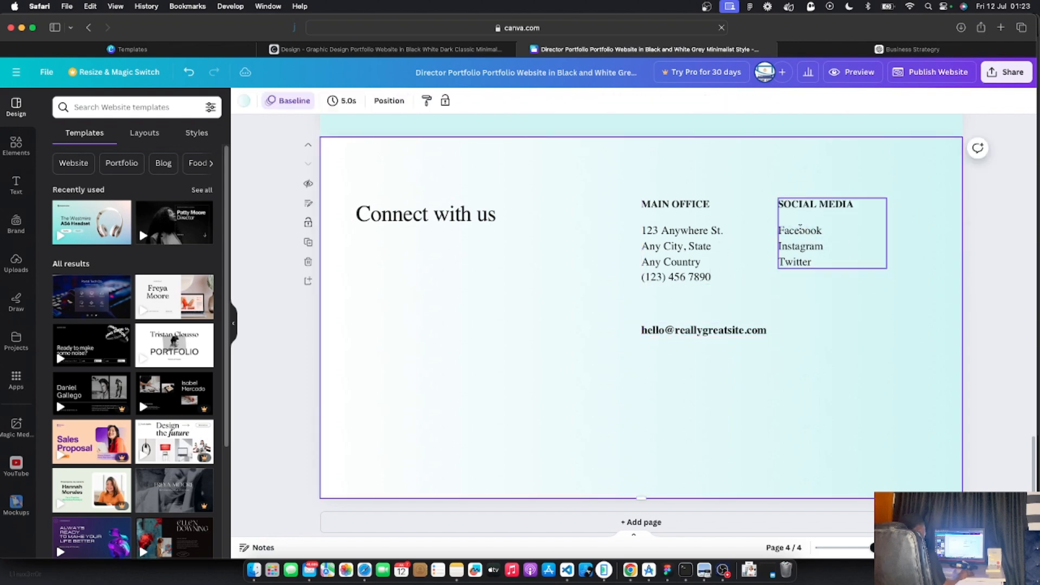
triple_click(794, 230)
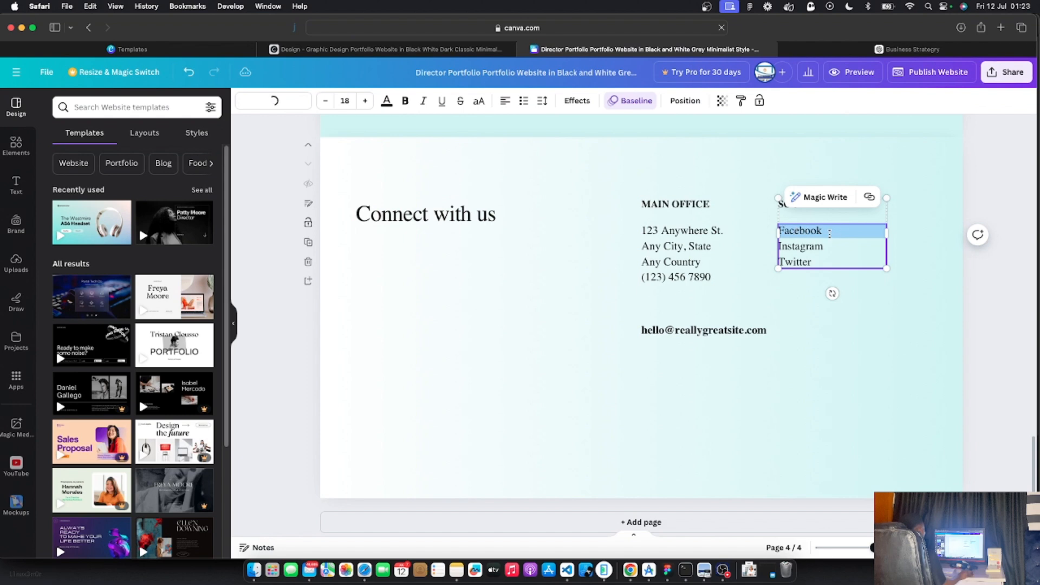
Link the Facebook entry under Social Media to the business's Facebook page URL
right_click(811, 231)
click(803, 233)
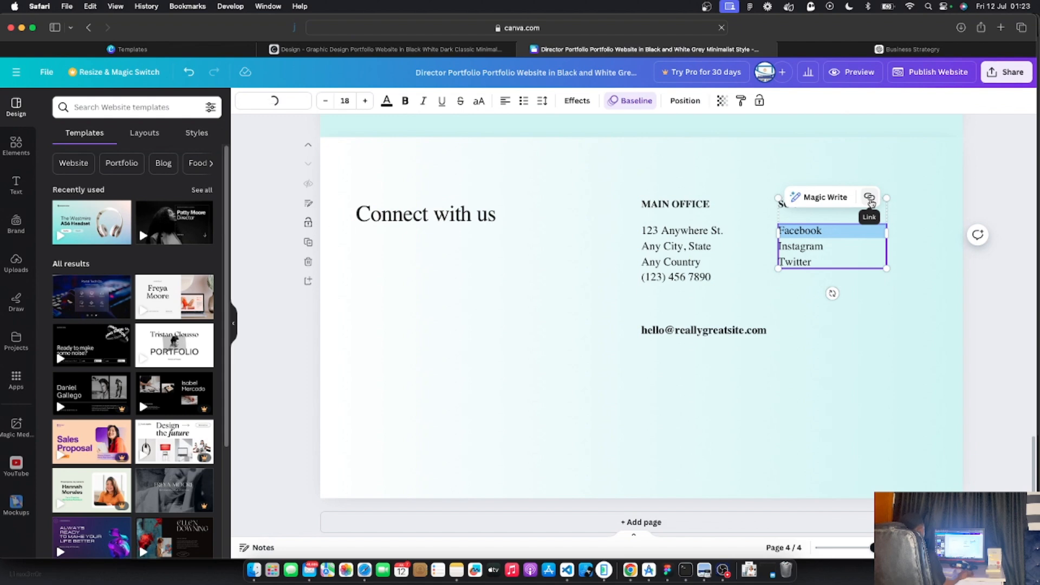
click(869, 200)
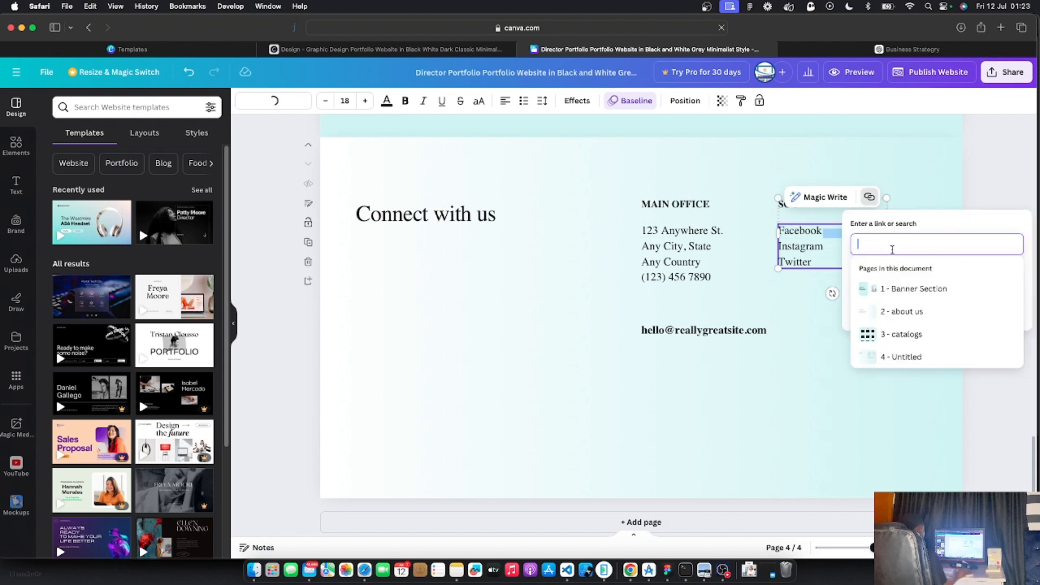
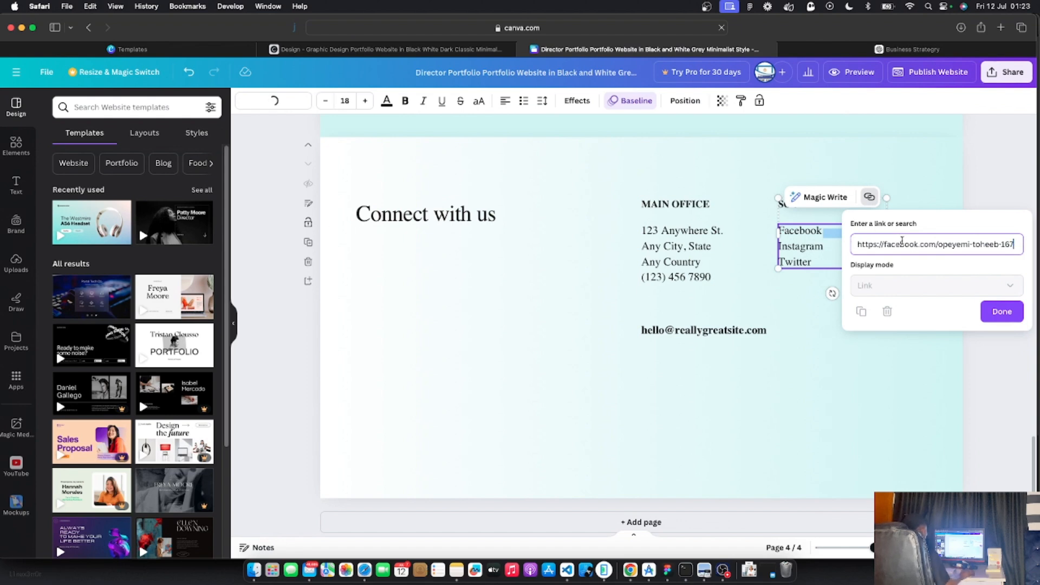
click(998, 312)
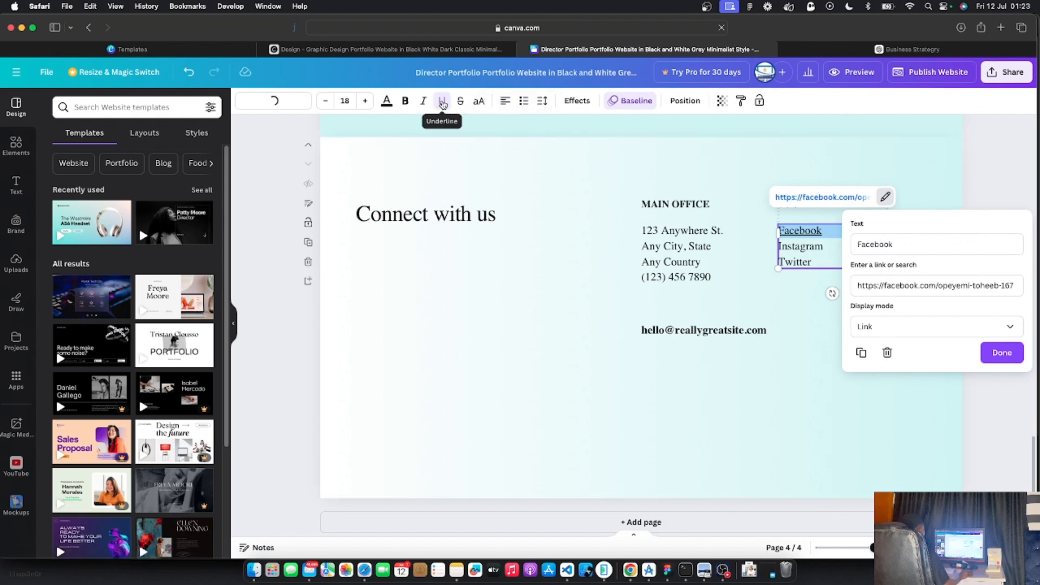
click(442, 104)
click(810, 244)
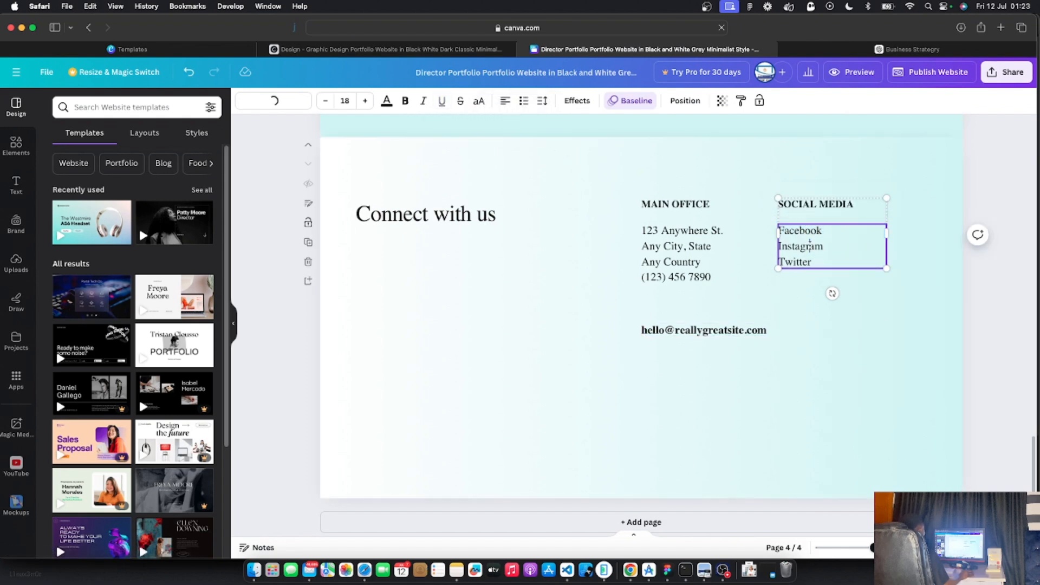
Link the Instagram entry under Social Media to the Instagram profile URL
double_click(810, 244)
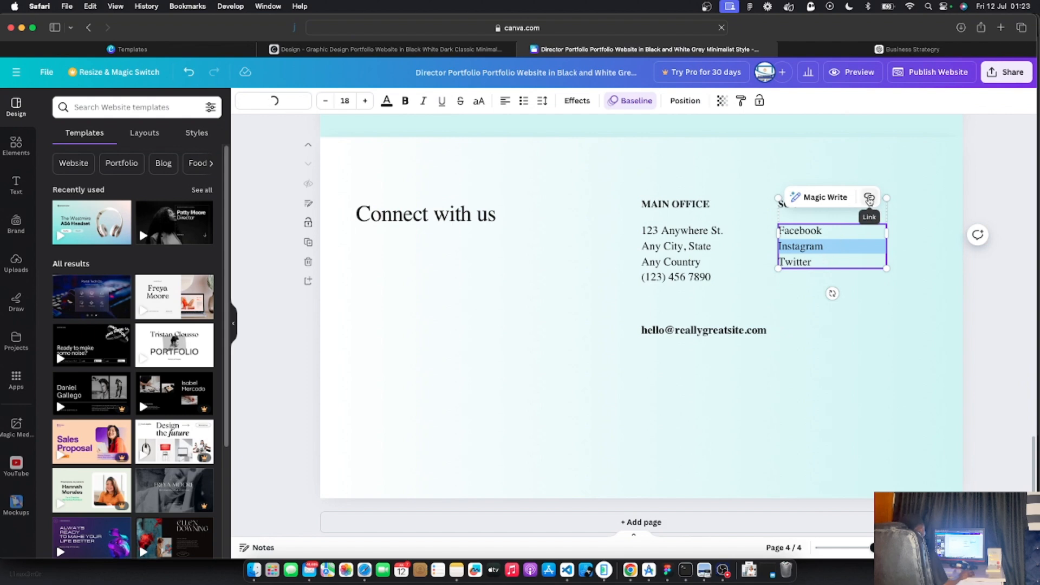
click(882, 261)
double_click(802, 245)
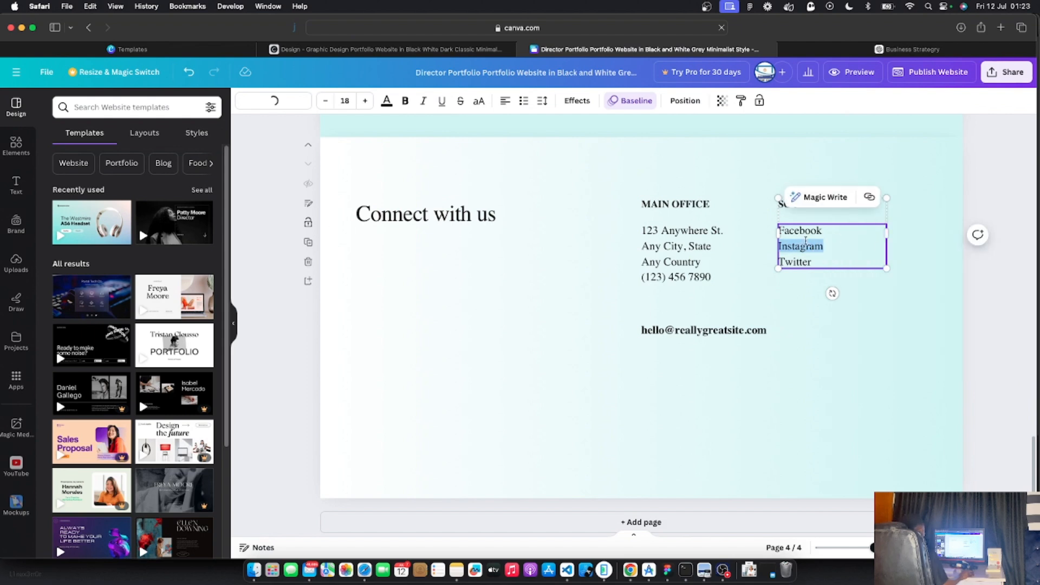
click(869, 197)
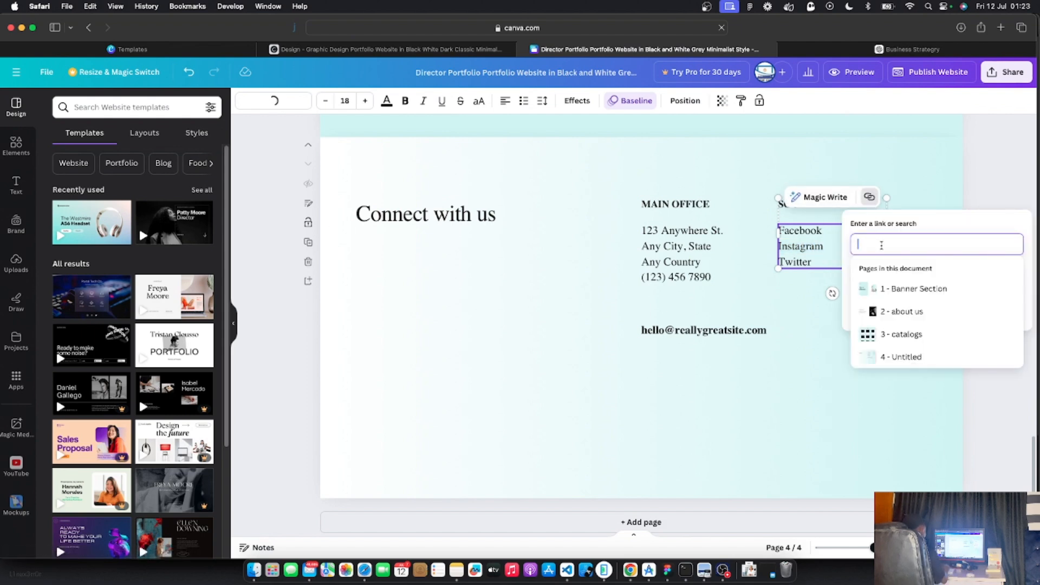
text(https:)
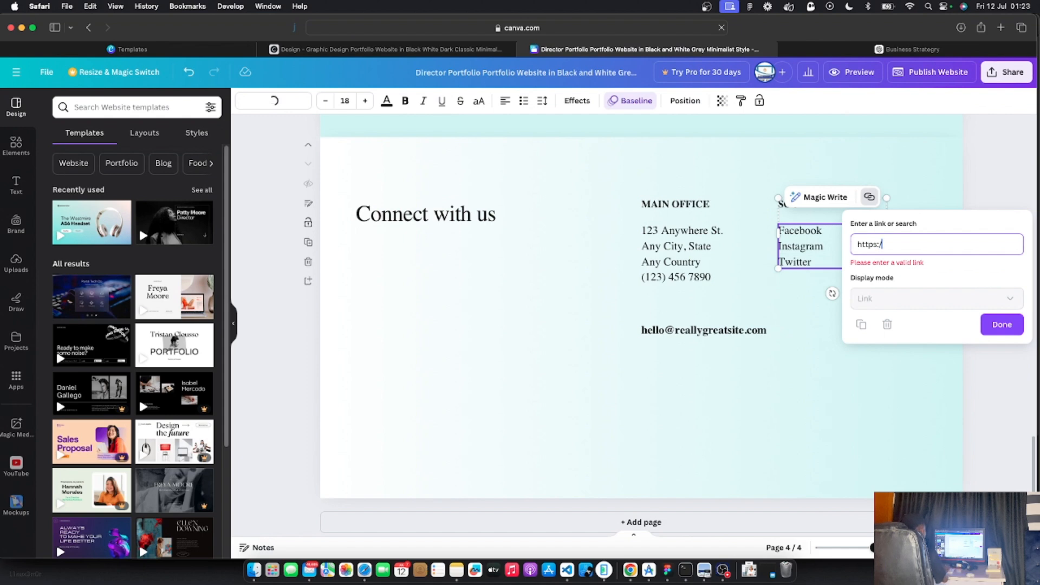
text(//instagram)
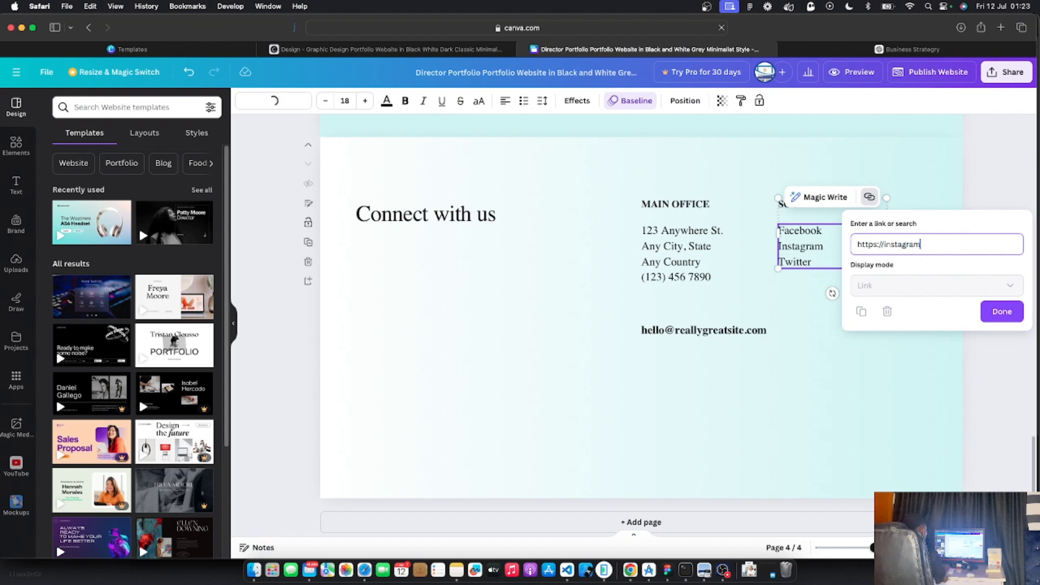
text(.com/ngmarketer)
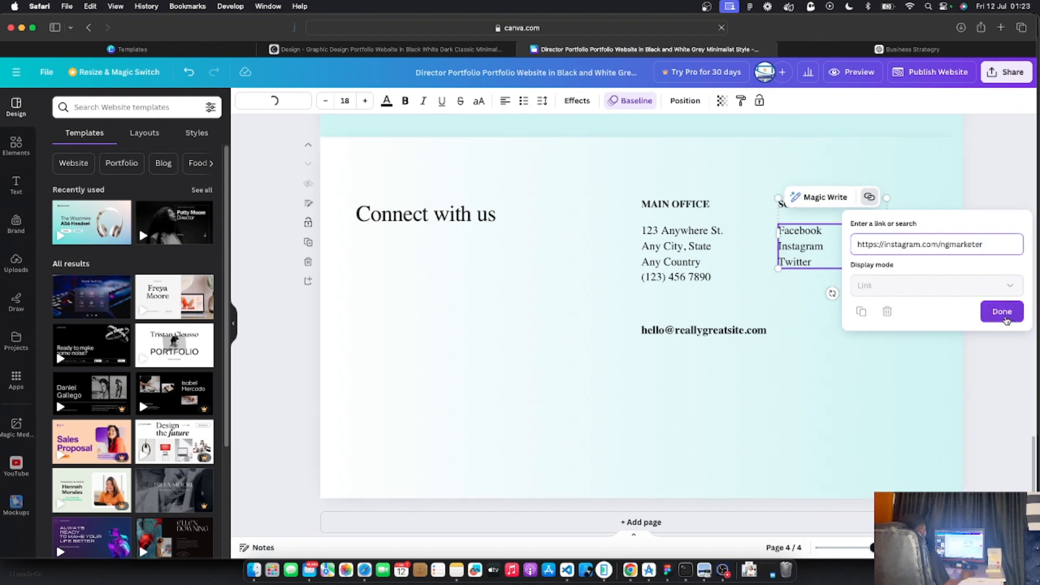
click(1002, 311)
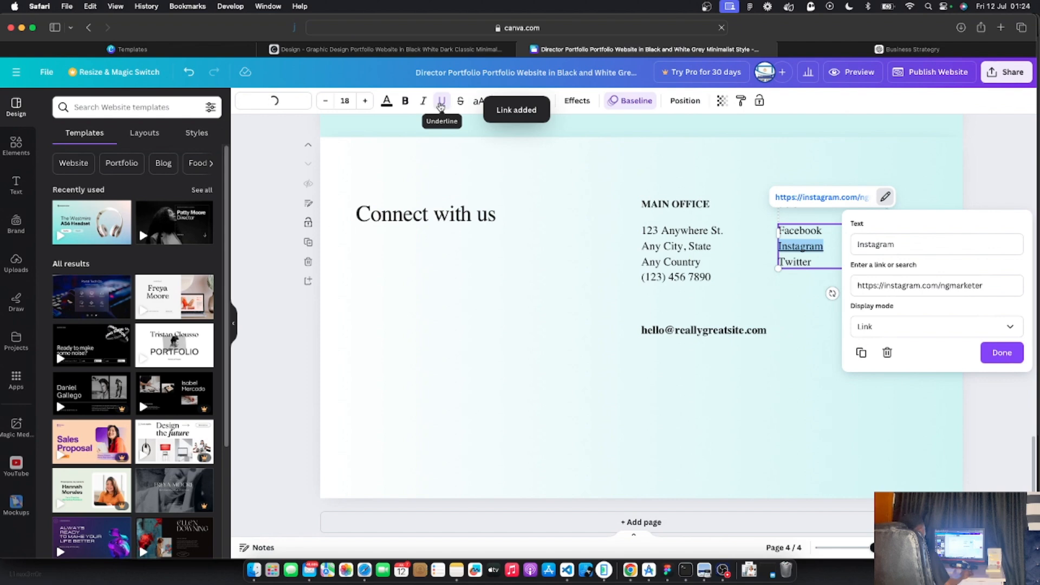
click(441, 102)
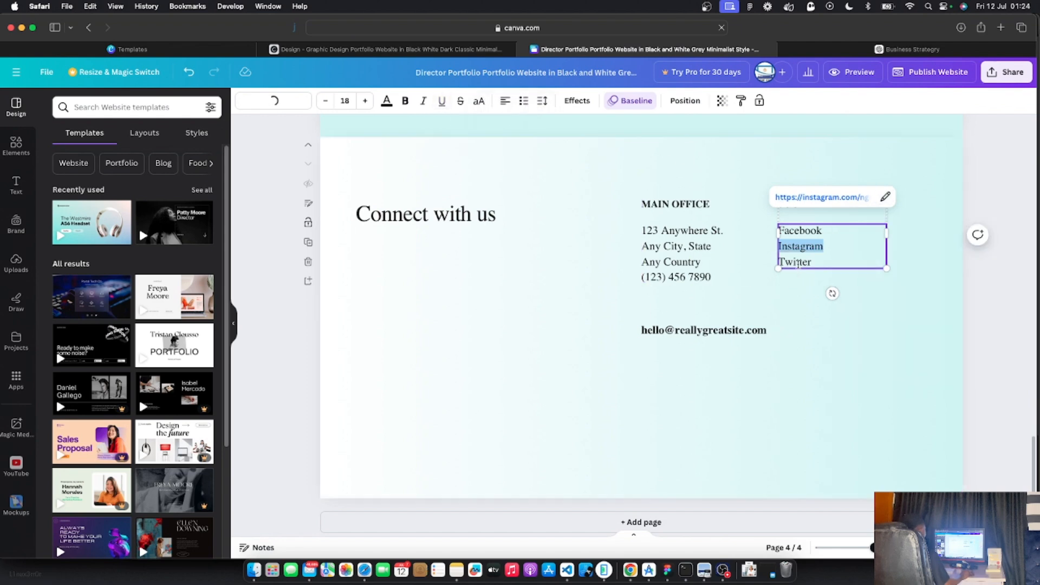
Retype the Twitter social entry as Youtube and link it to the YouTube channel URL
double_click(798, 263)
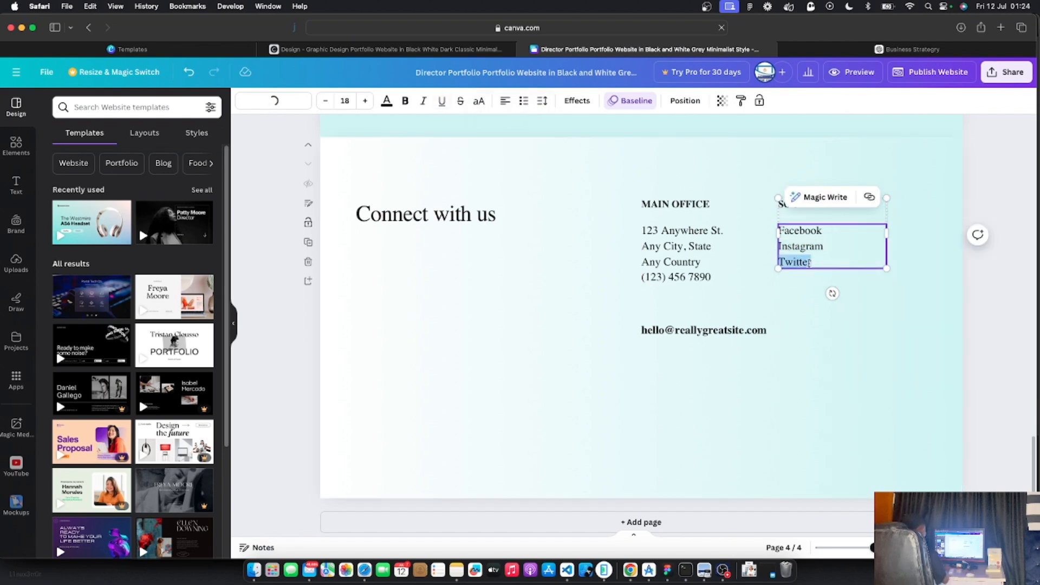
text(Youtube)
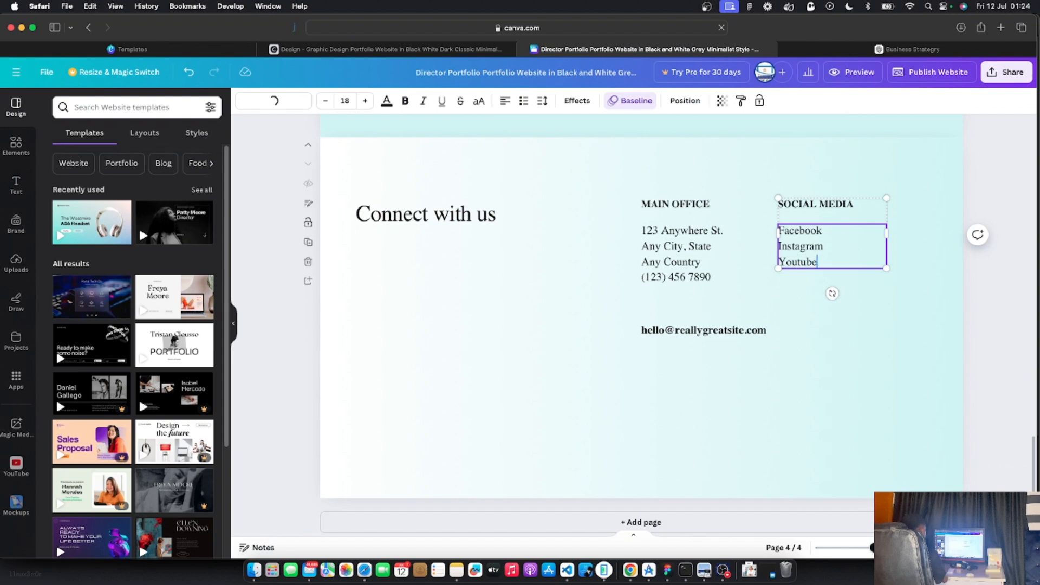
double_click(804, 264)
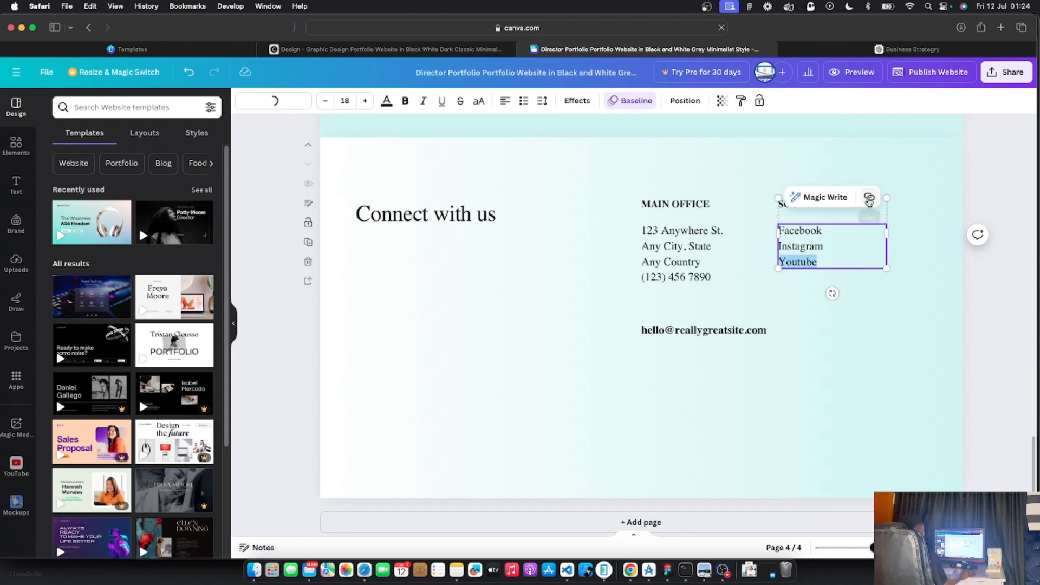
click(869, 198)
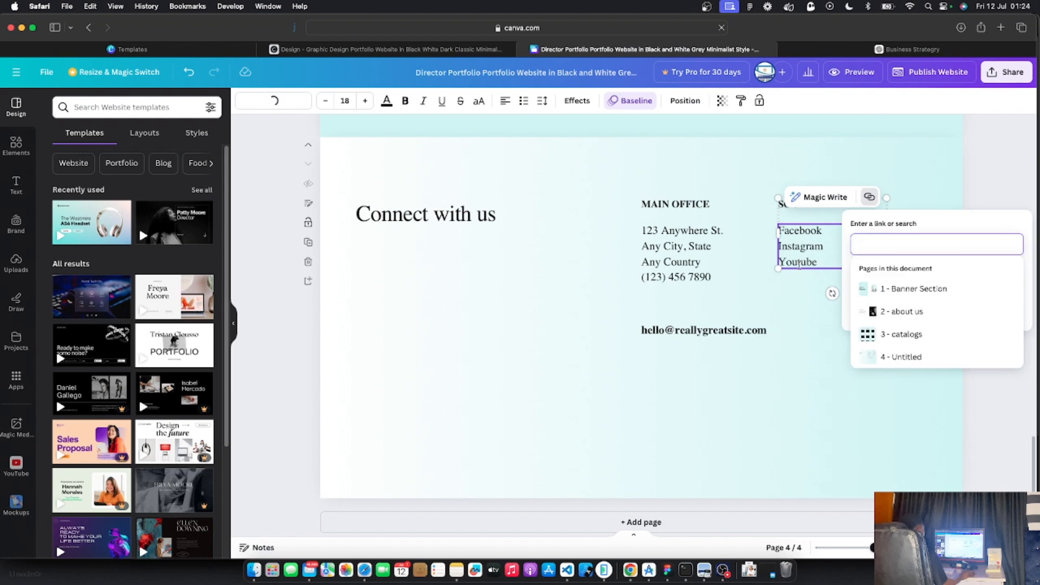
key(Escape)
key(Escape)
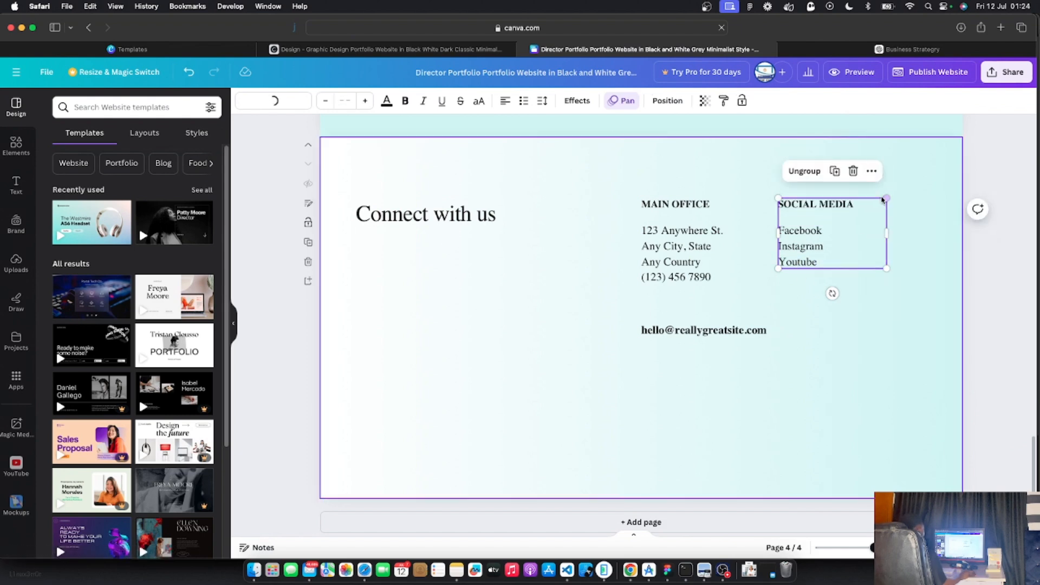
double_click(797, 264)
click(869, 197)
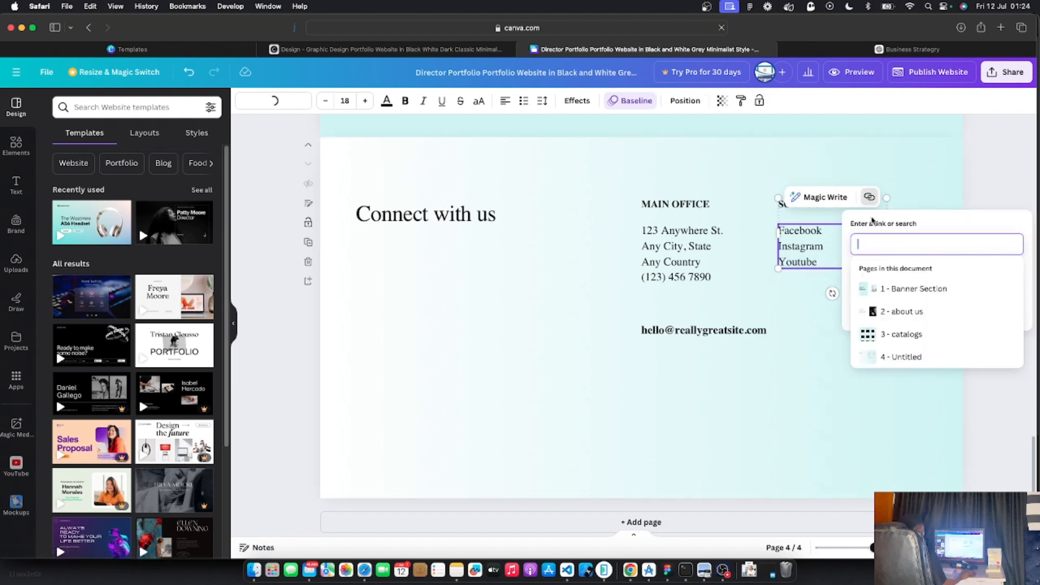
text(htt)
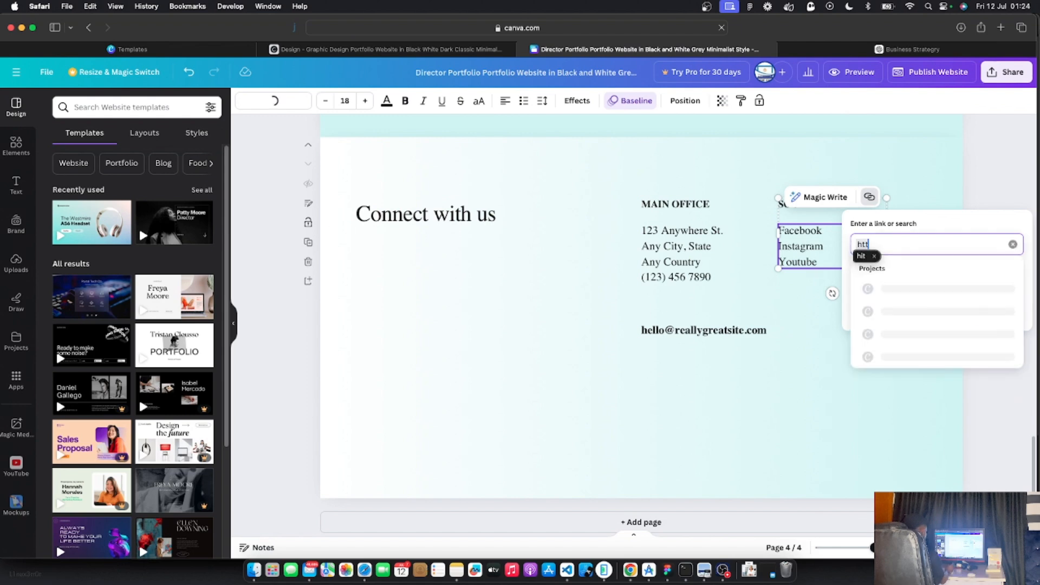
text(ps://)
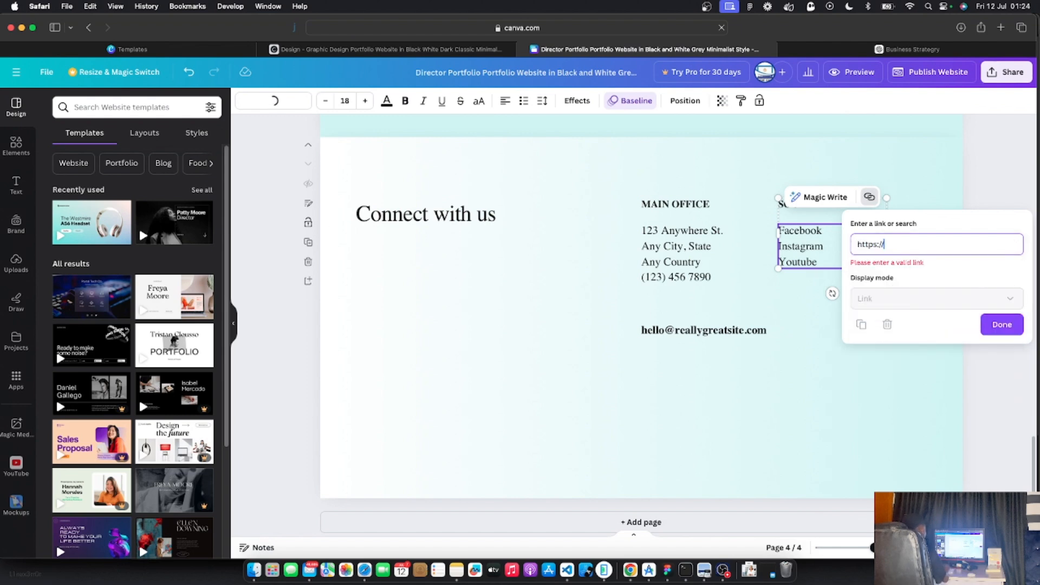
text(youtube.com/@coachin)
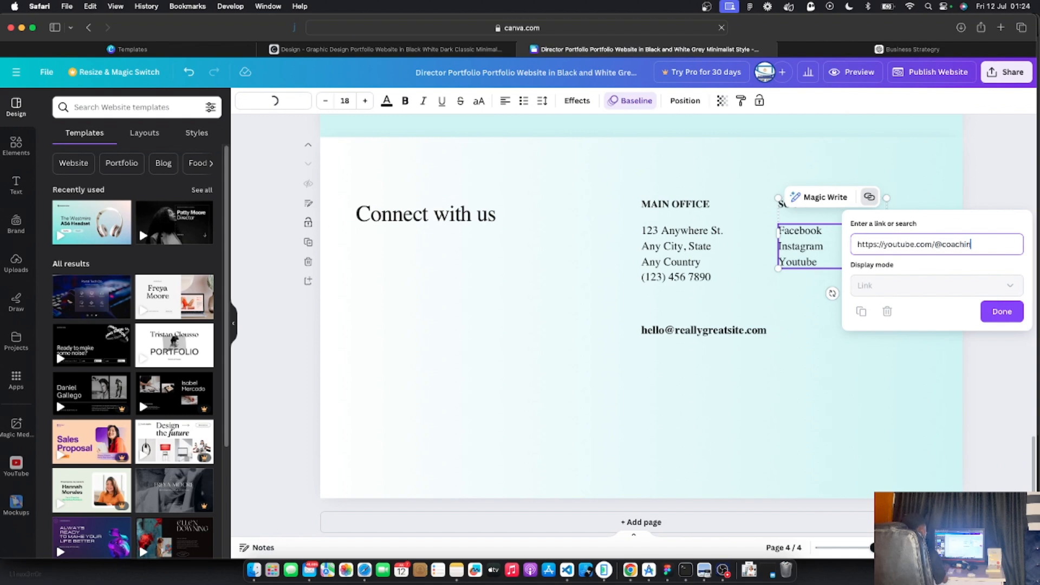
text(ope)
click(996, 312)
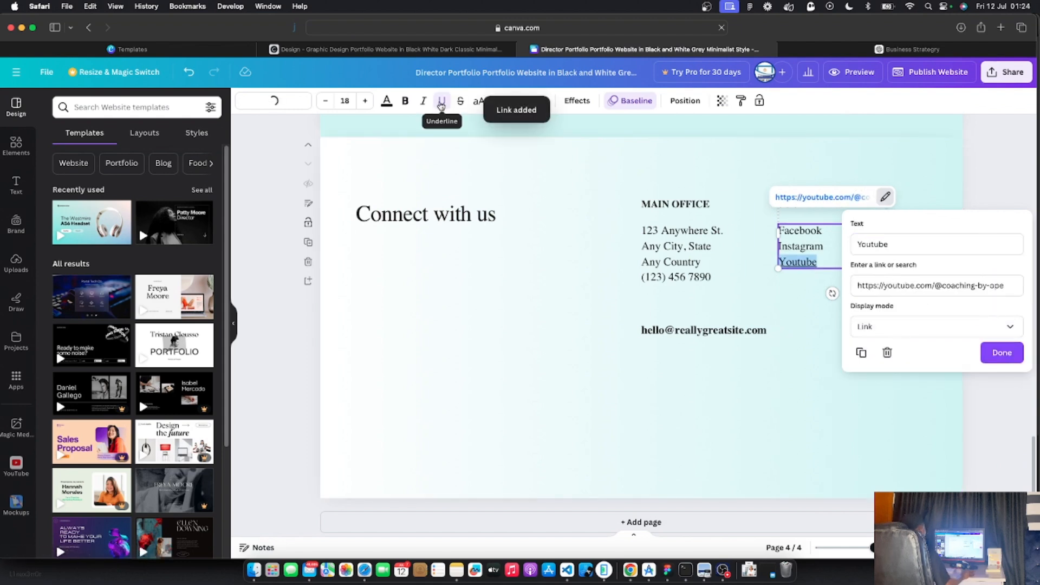
click(442, 105)
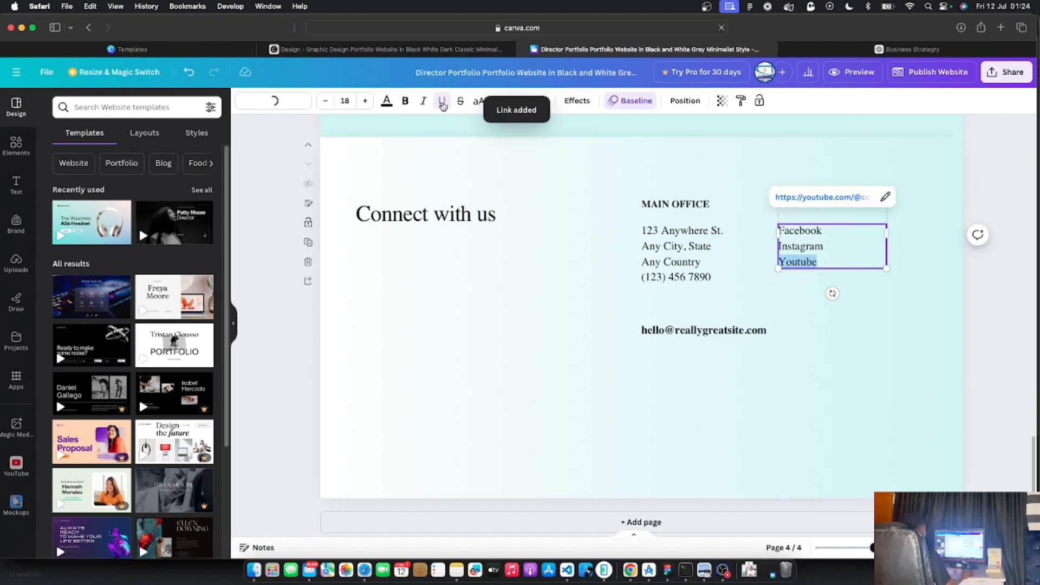
click(925, 315)
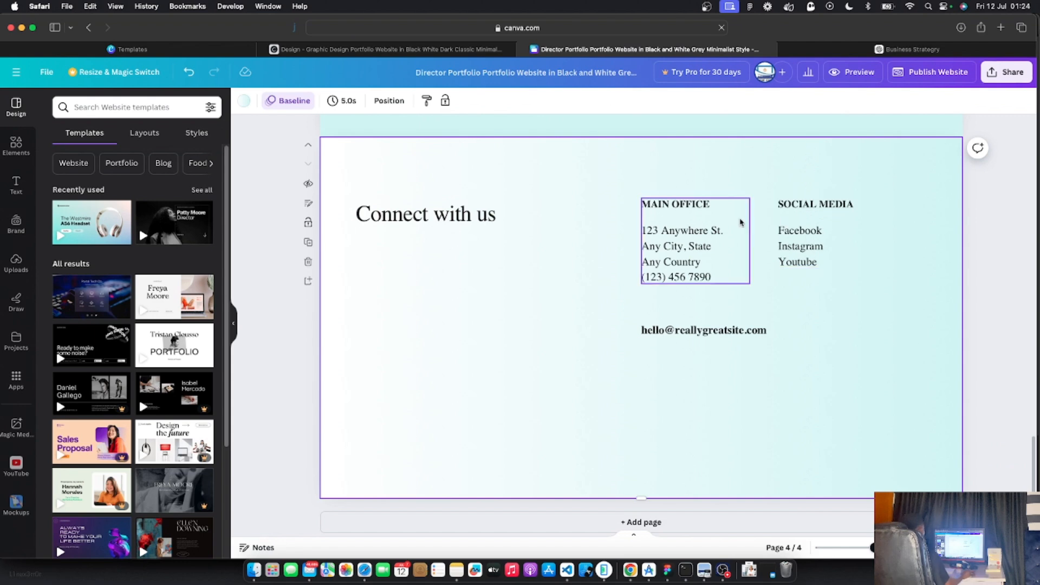
Select the Main Office address text for editing
triple_click(689, 243)
click(712, 271)
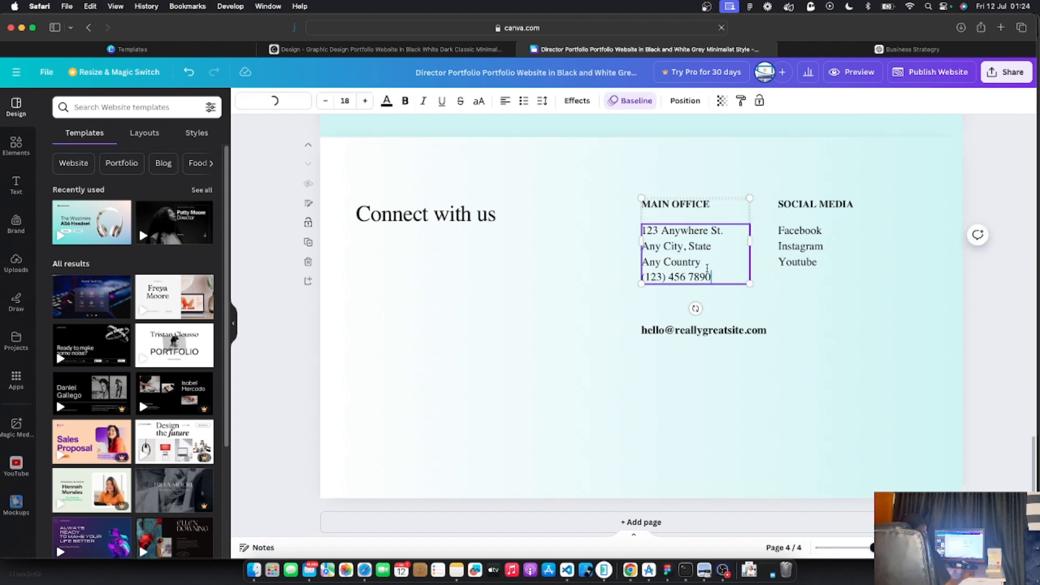
triple_click(671, 234)
Replace the Main Office address with '123, Somewhere in Lagos, Lagos,Nigeria.' on separate lines
triple_click(671, 234)
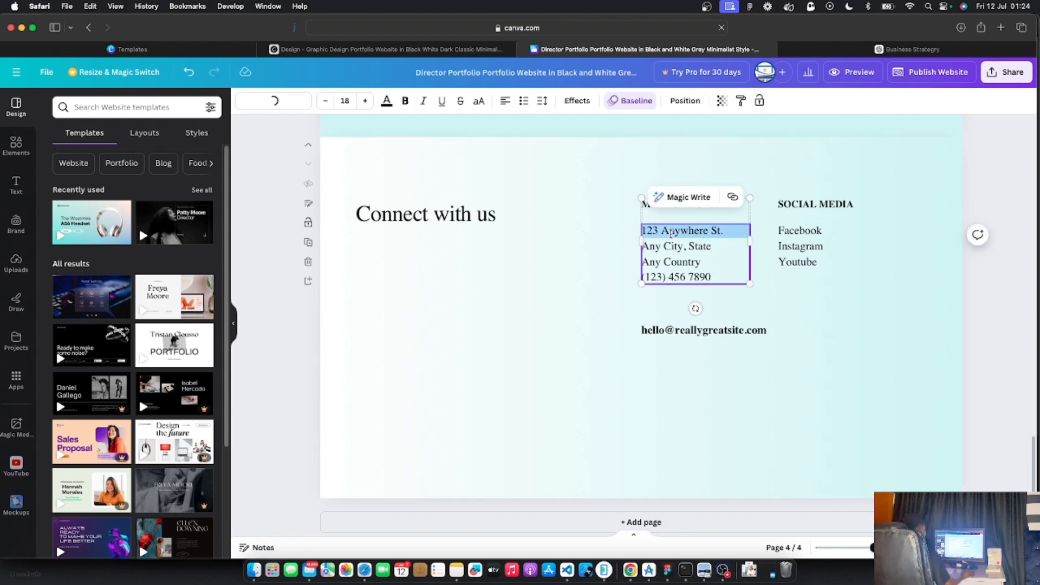
key(shift+Down)
key(shift+Down)
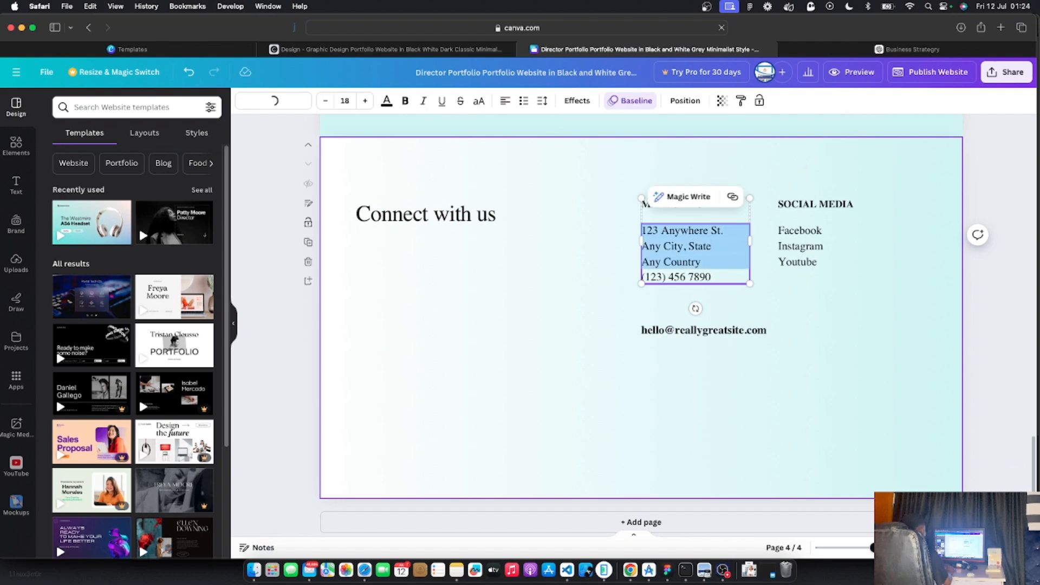
text(12)
text(3, Somehwere)
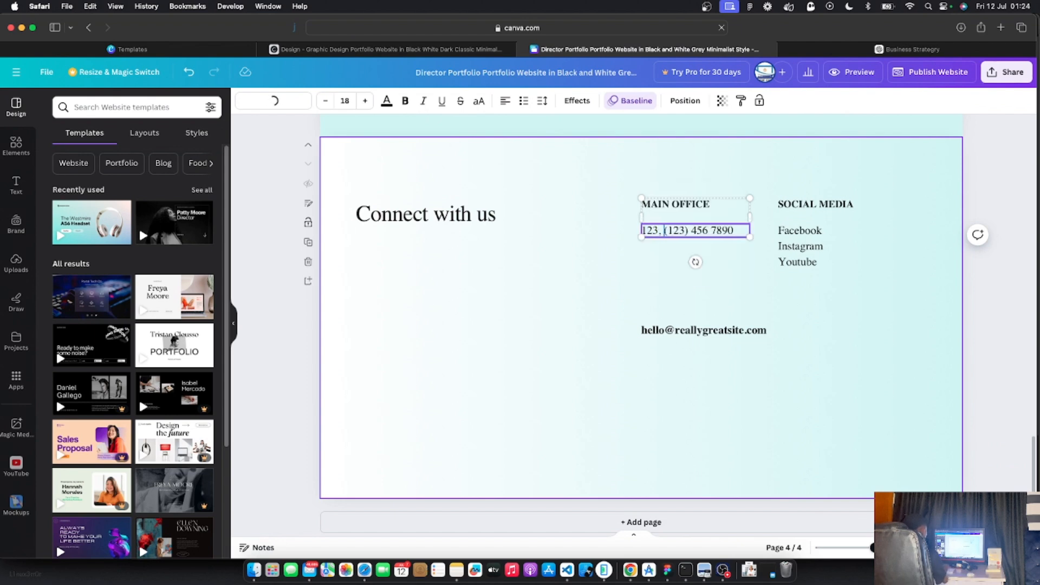
key(BackSpace)
key(BackSpace)
key(BackSpace)
key(BackSpace)
key(BackSpace)
text(where in Lagos)
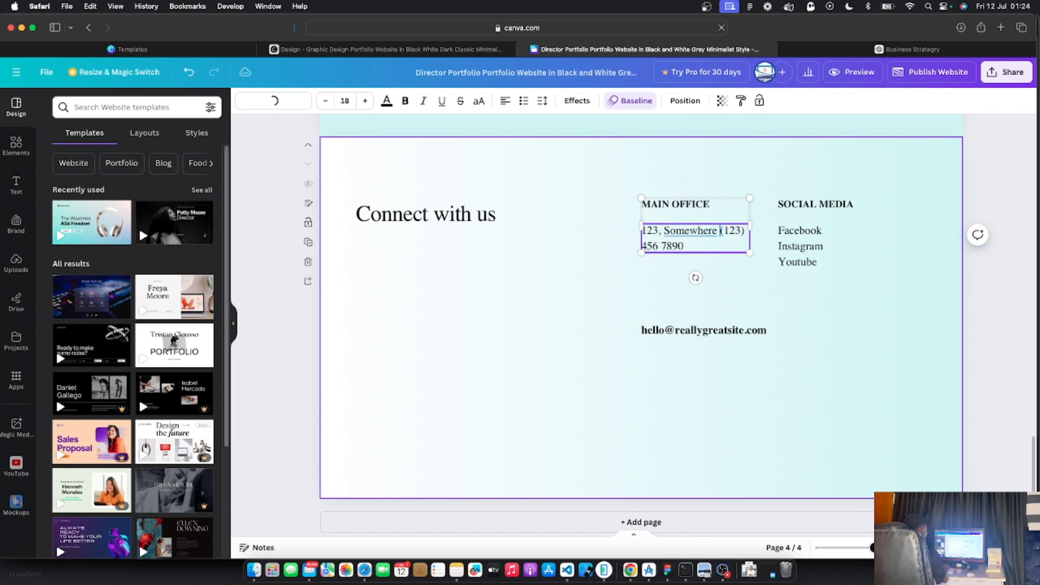
text(,)
key(Return)
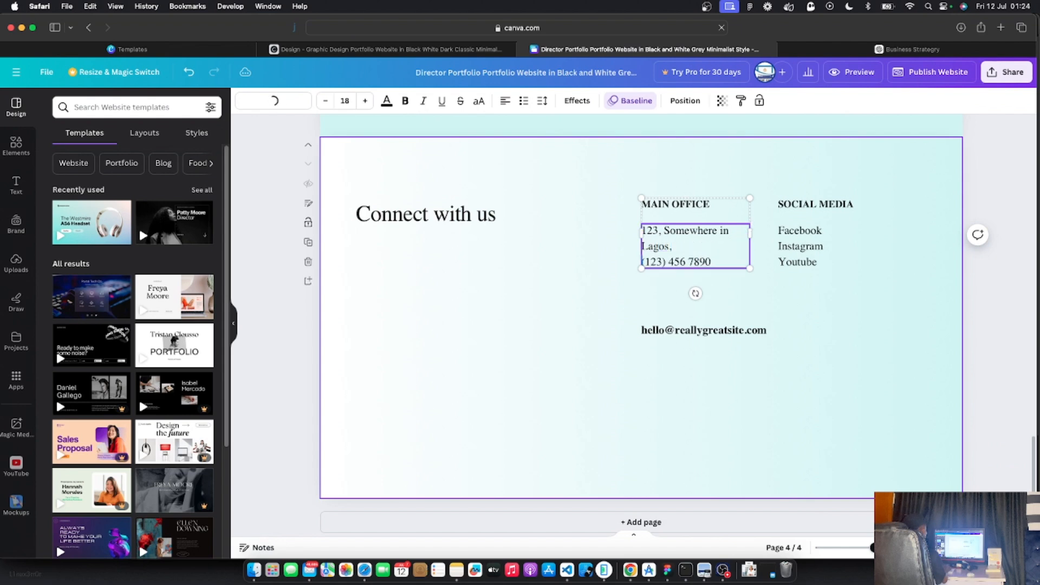
text(Lagos,N)
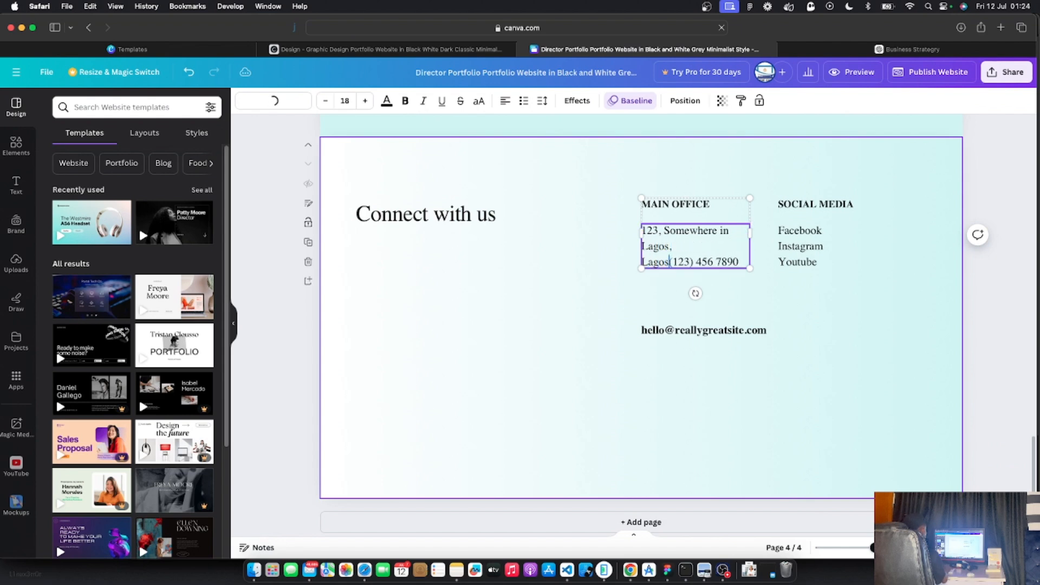
text(igeria.)
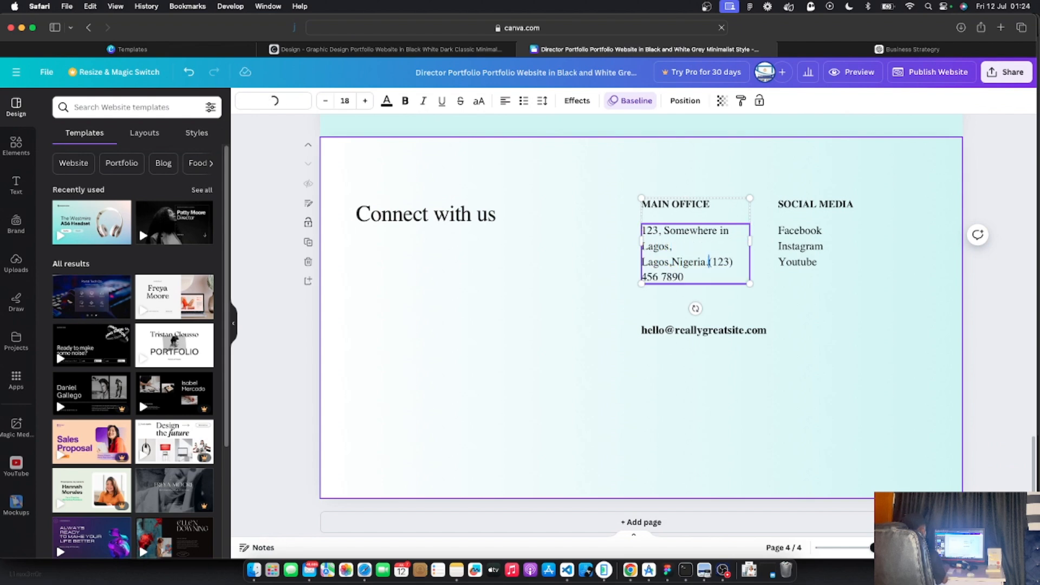
key(Return)
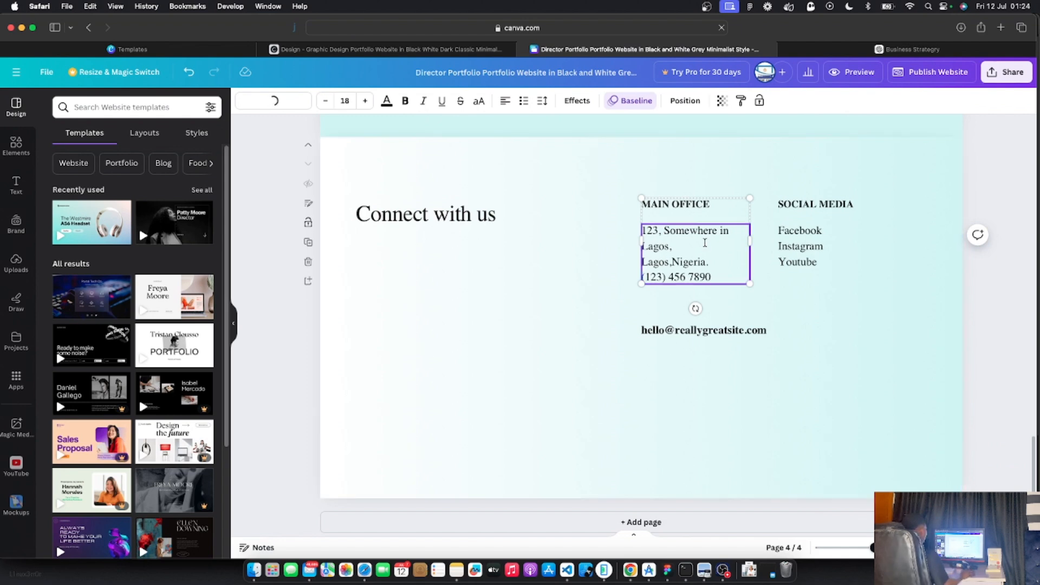
key(Right)
key(Return)
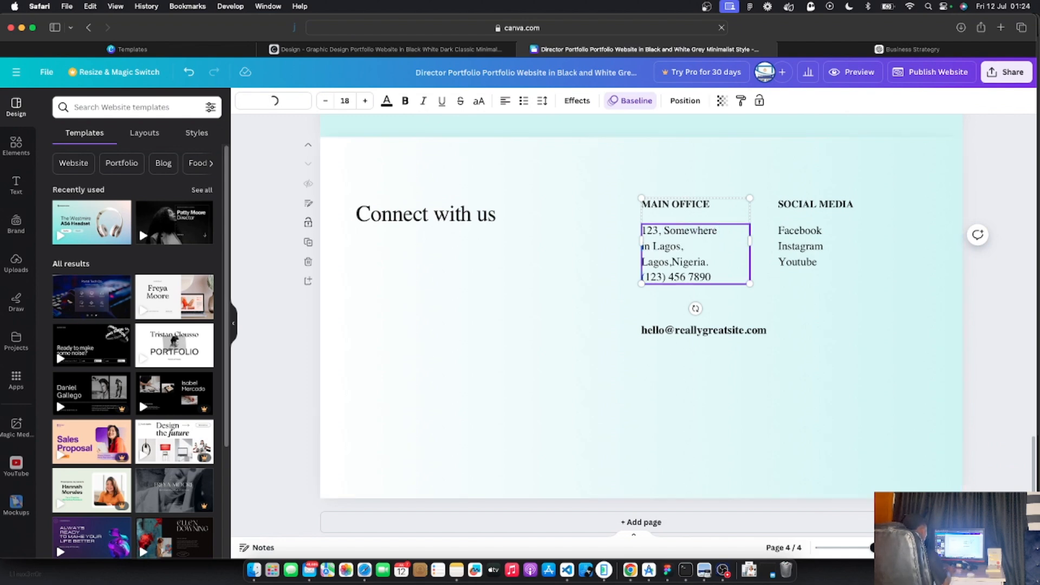
Replace the sample contact email with the business's own email address
click(601, 287)
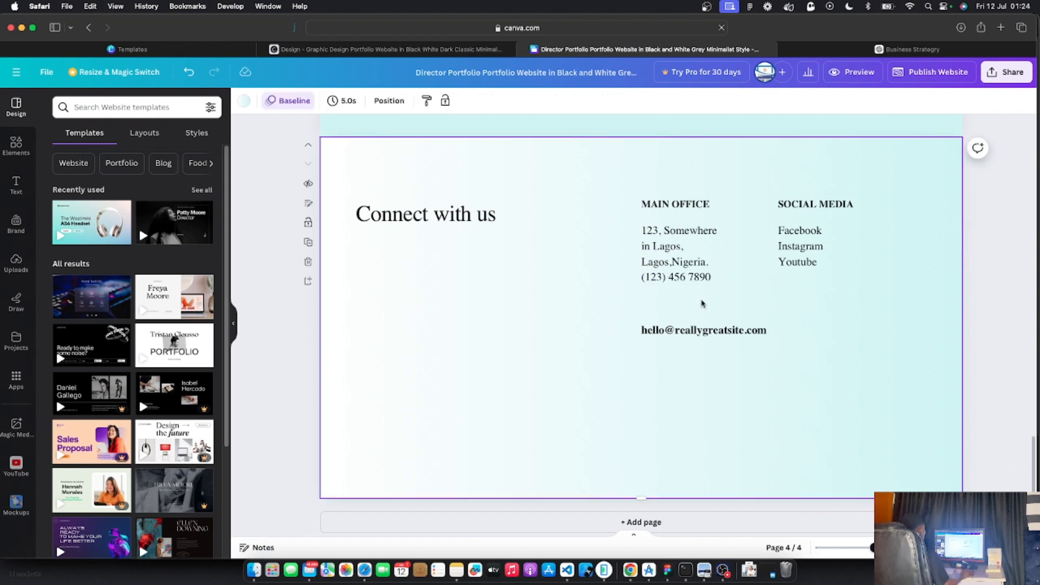
double_click(697, 329)
text(he)
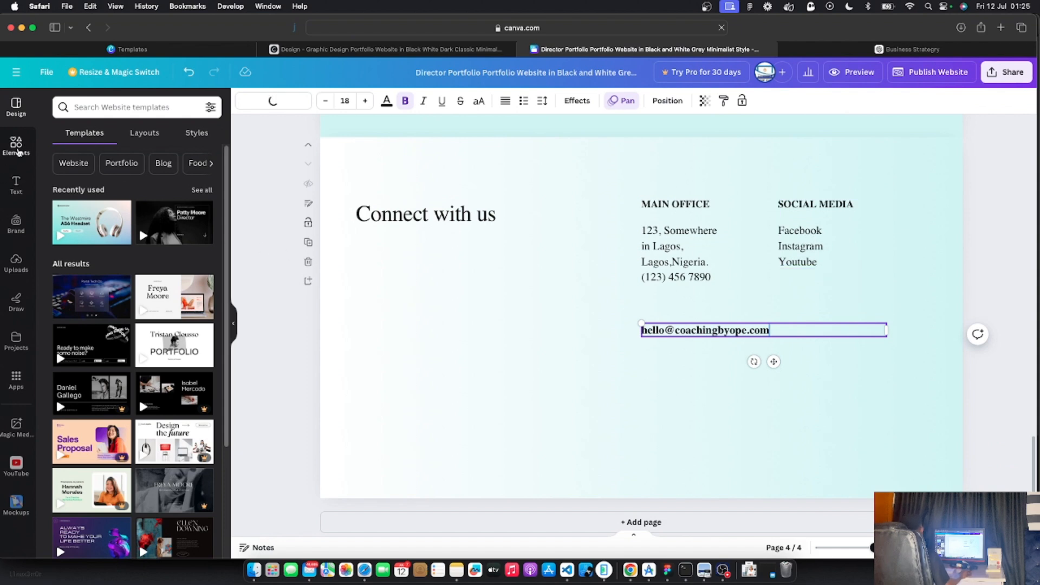
Search Elements for 'Facebook' and browse all the Facebook graphics results
click(15, 145)
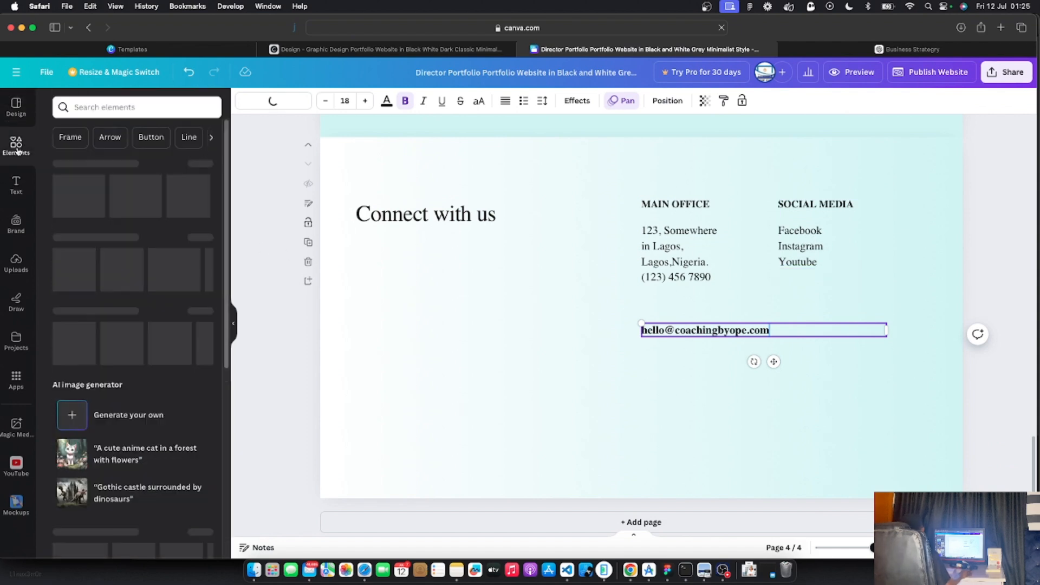
click(94, 108)
text(Facebook)
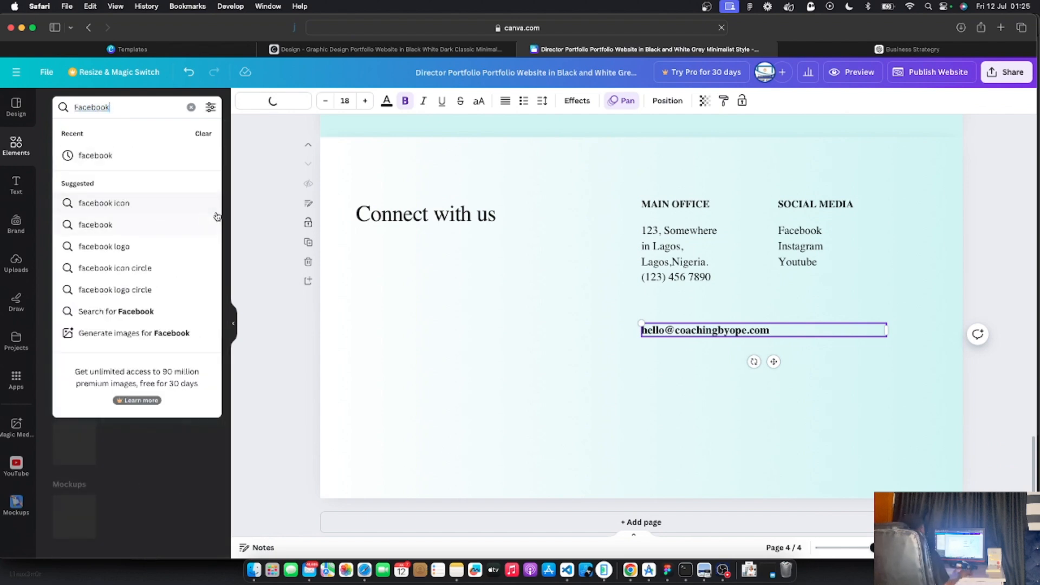
click(253, 214)
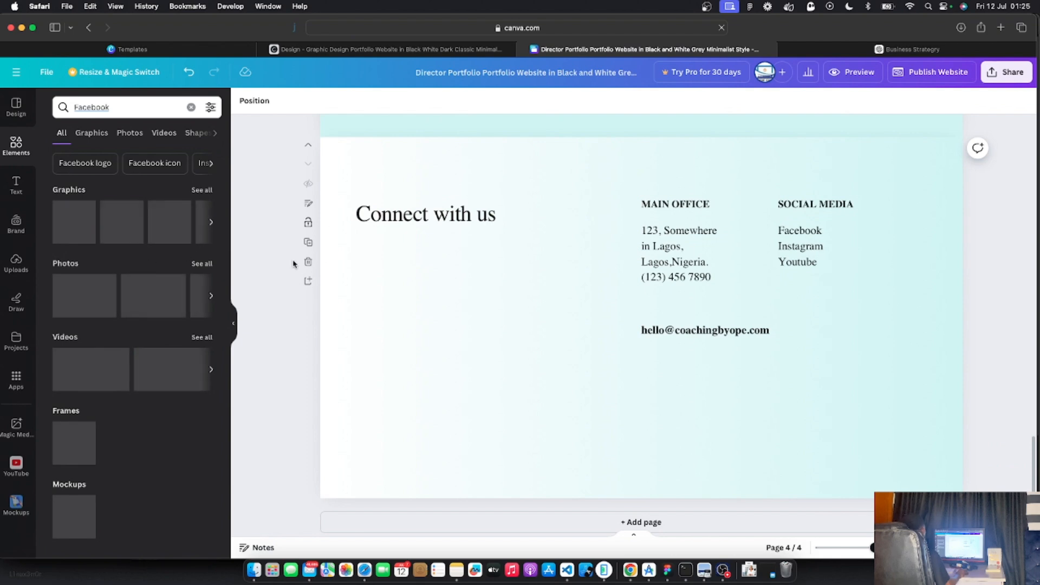
scroll(371, 297, up, 3)
scroll(372, 298, down, 3)
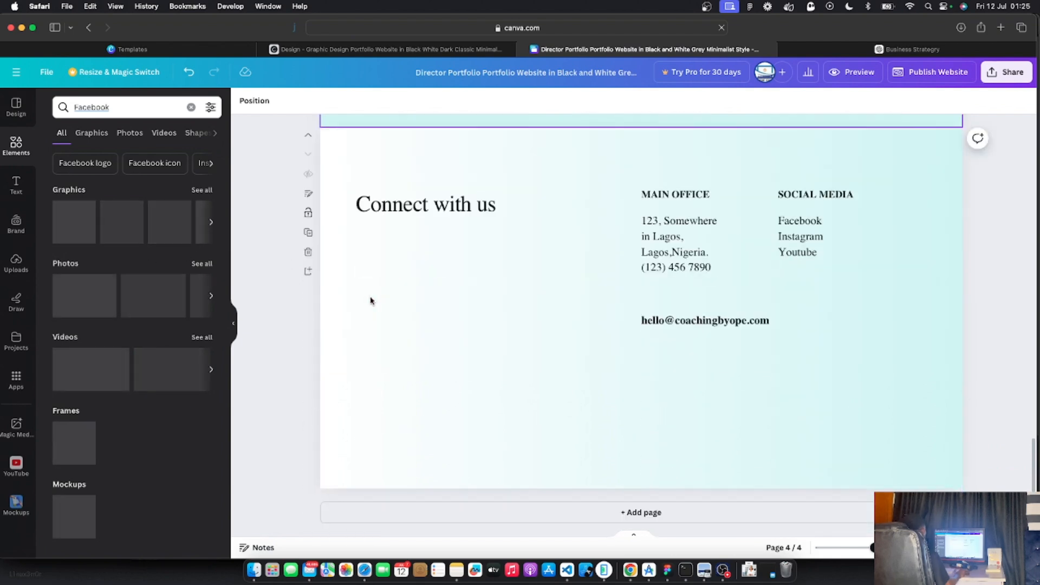
scroll(371, 298, up, 1)
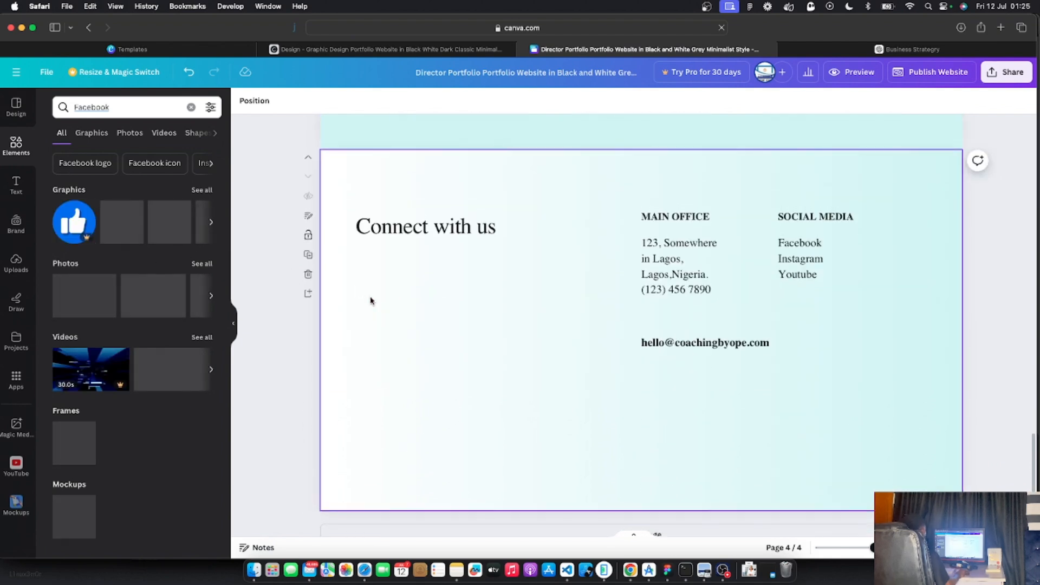
click(210, 224)
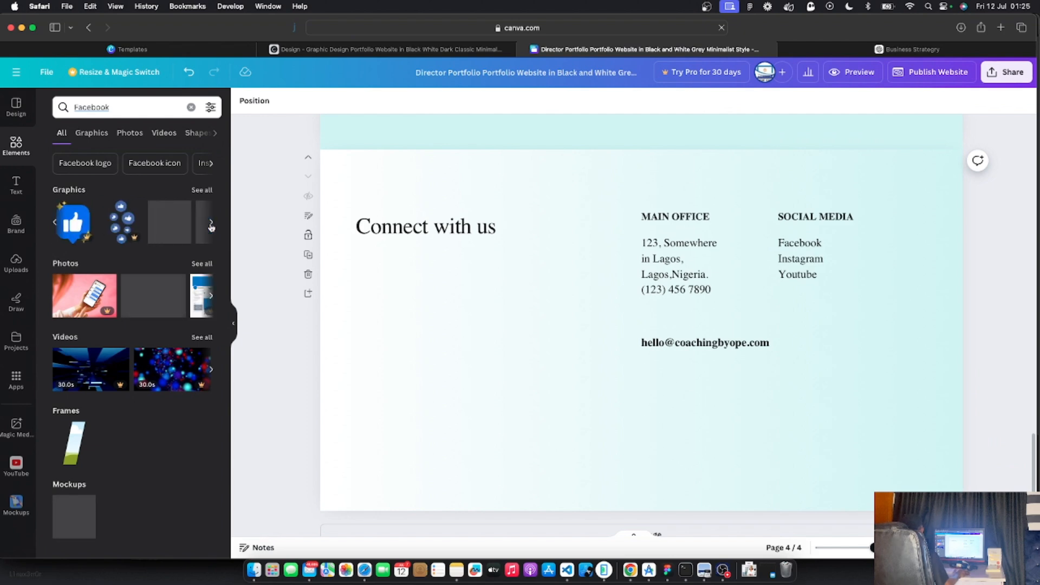
click(211, 227)
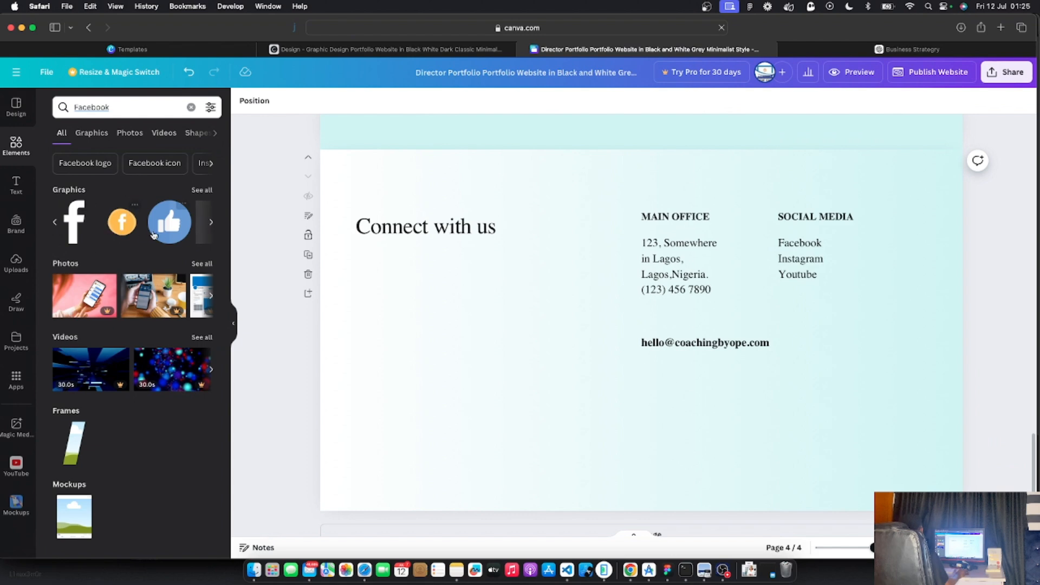
click(212, 224)
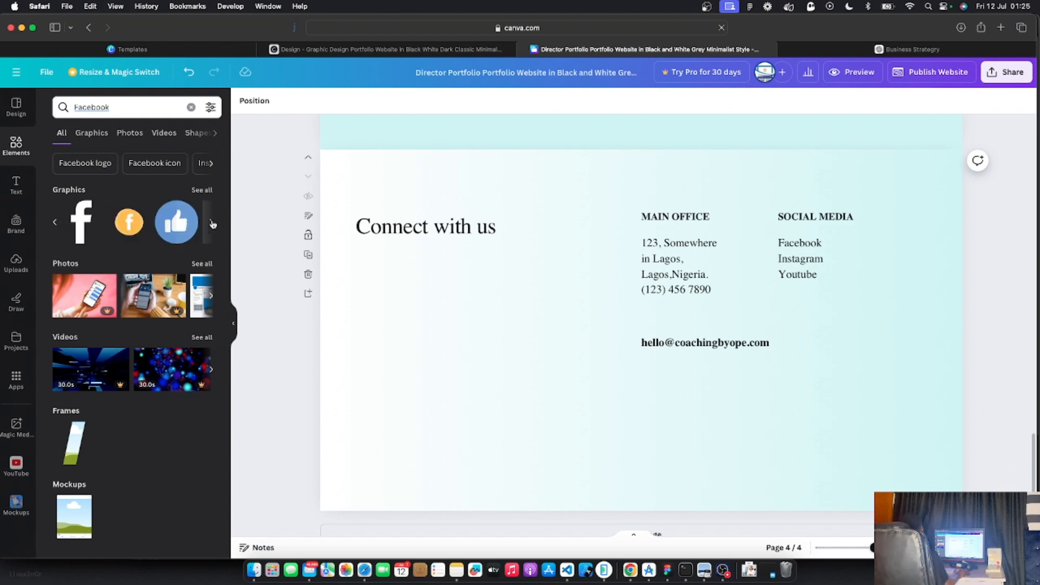
click(196, 196)
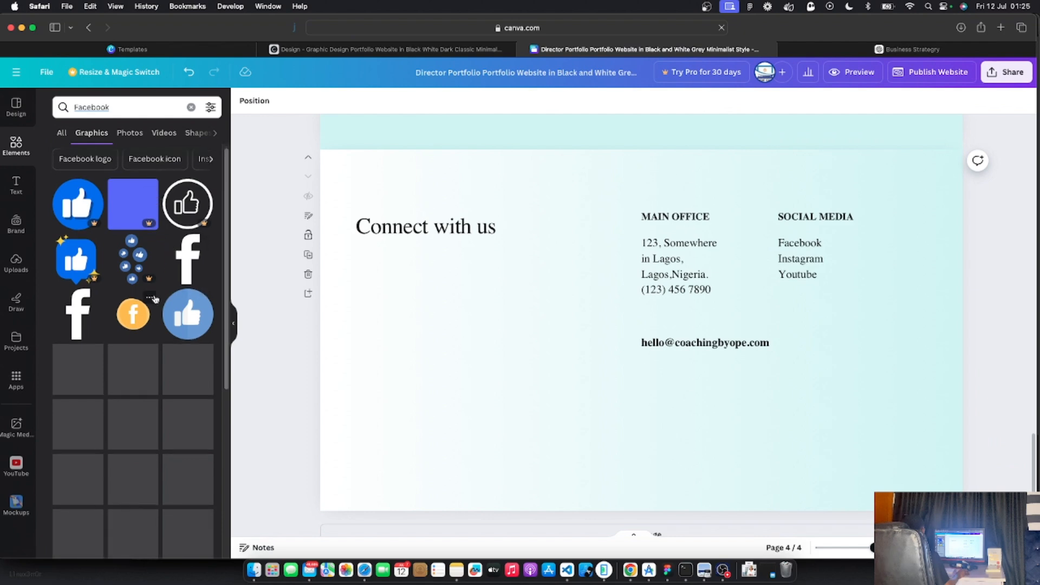
Try a Facebook graphic on the contact page, then remove it again
click(801, 240)
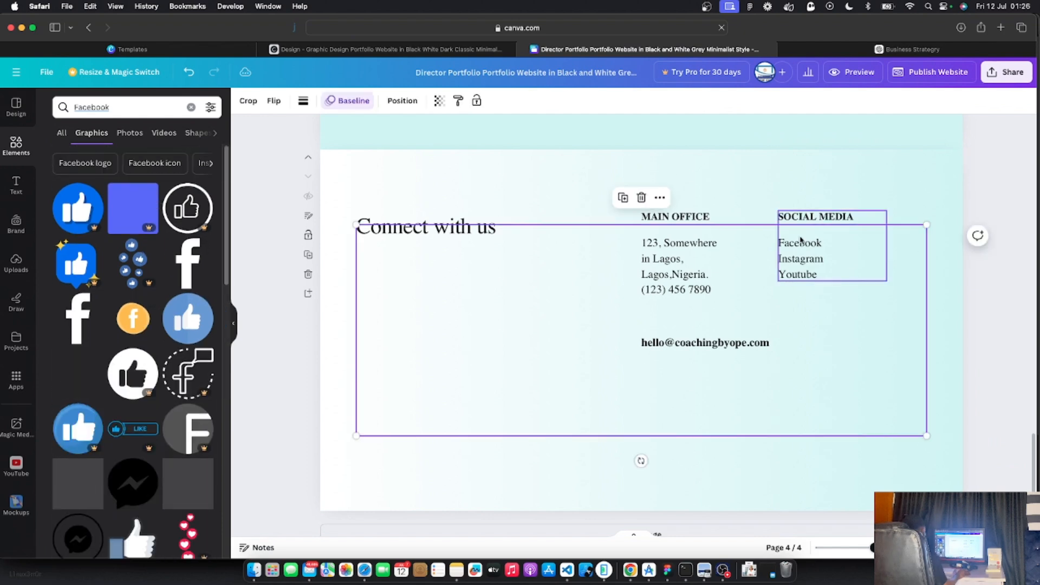
drag(927, 438, 910, 478)
key(BackSpace)
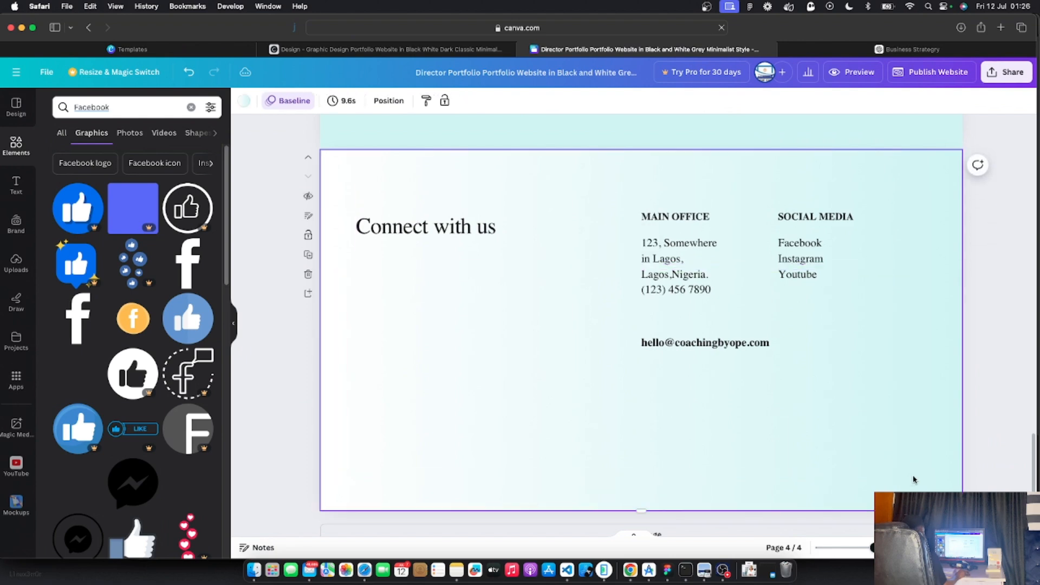
key(super+z)
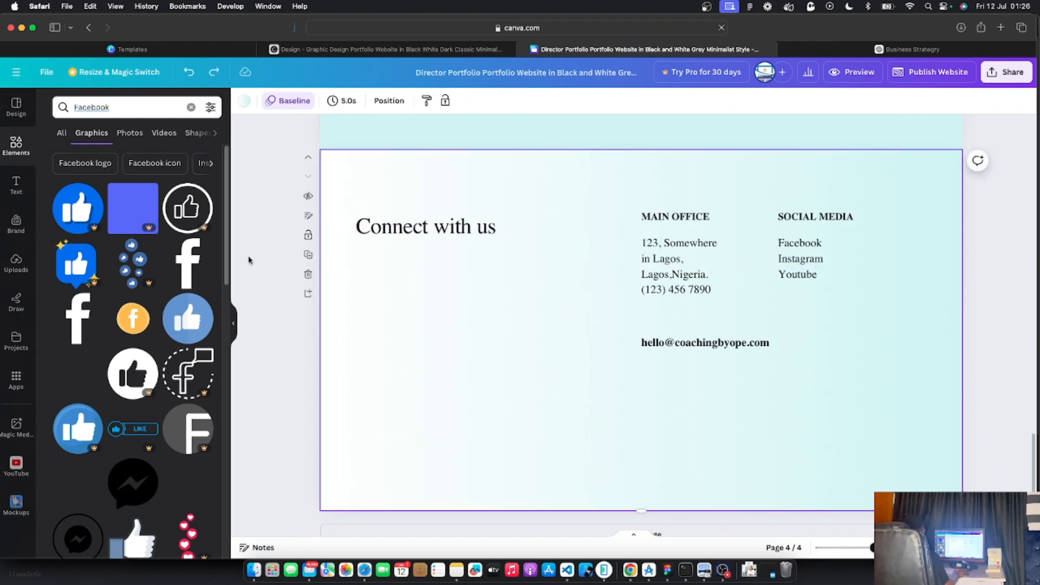
scroll(146, 263, down, 1)
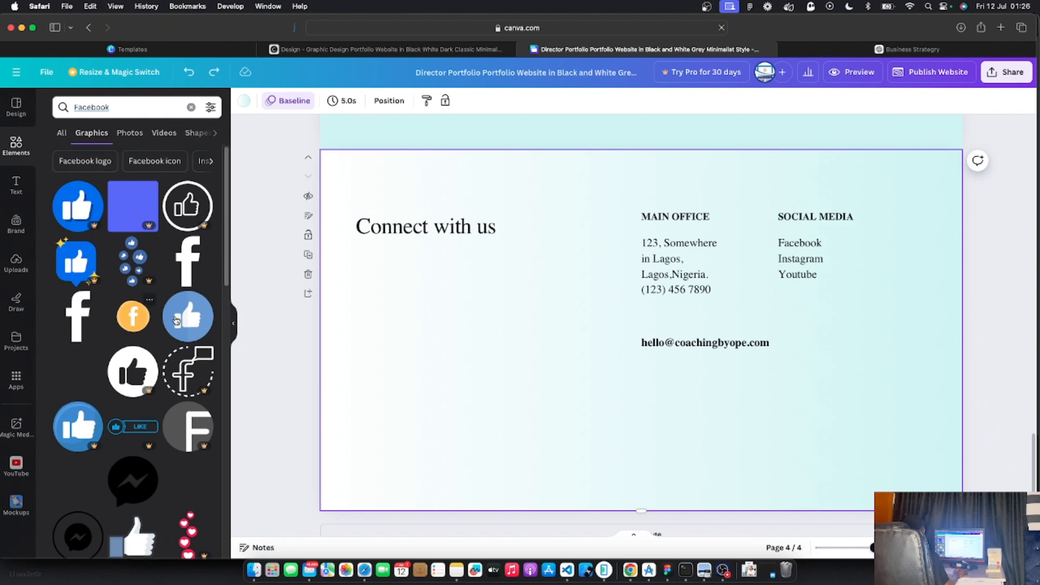
Place the light-blue thumbs-up graphic under Connect with us, shrunk to 36 × 36
click(188, 318)
drag(580, 332, 367, 332)
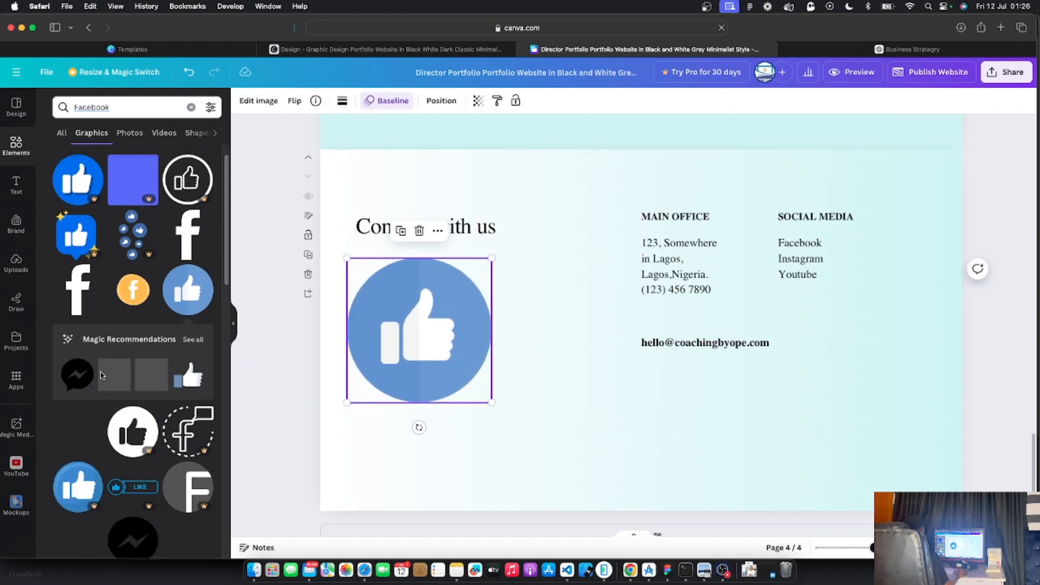
scroll(103, 377, down, 1)
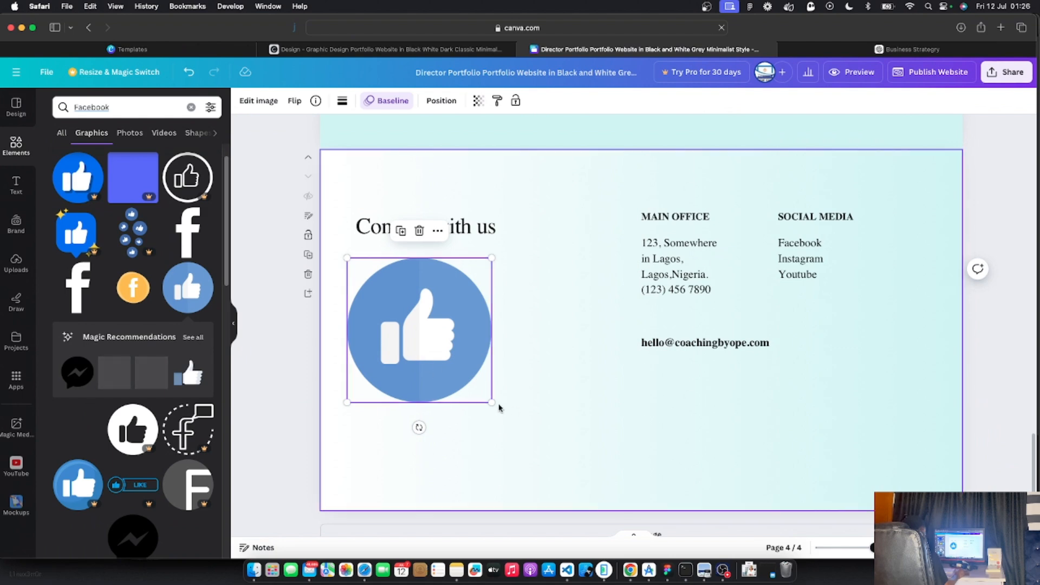
drag(491, 402, 373, 269)
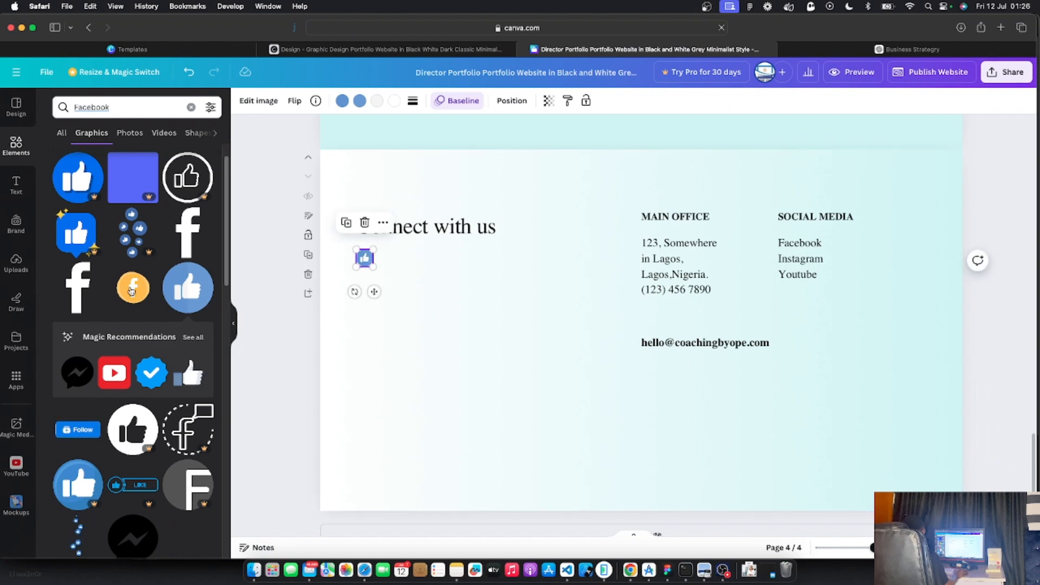
double_click(122, 108)
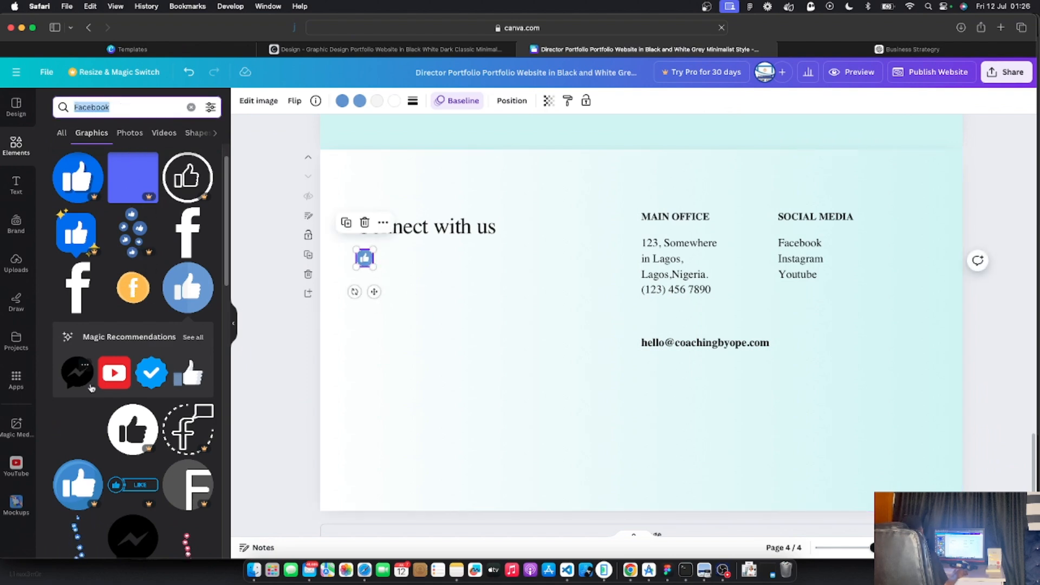
Add the red YouTube graphic and position it beside the thumbs-up icon
click(114, 372)
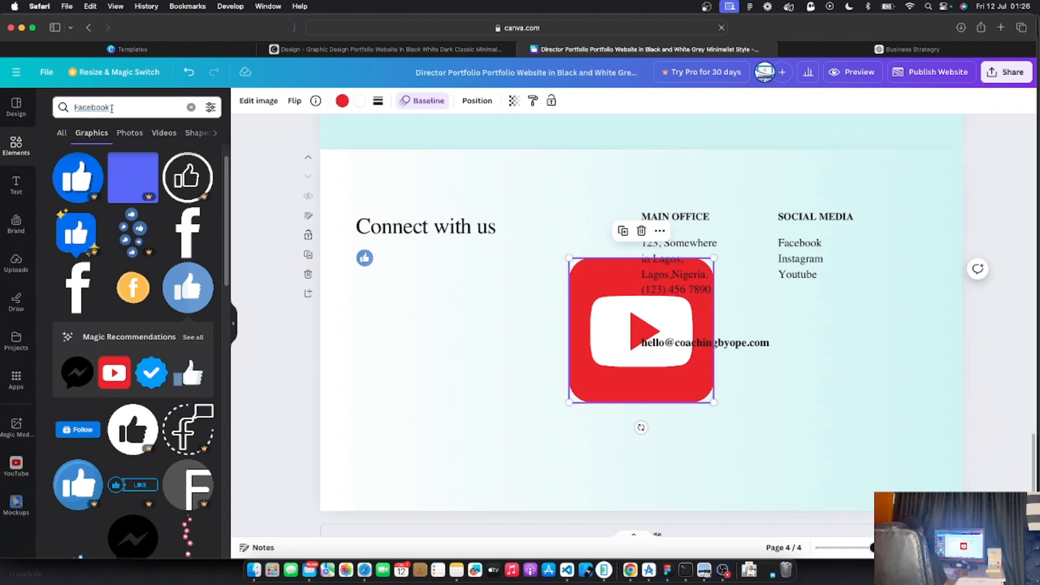
double_click(111, 107)
text(y)
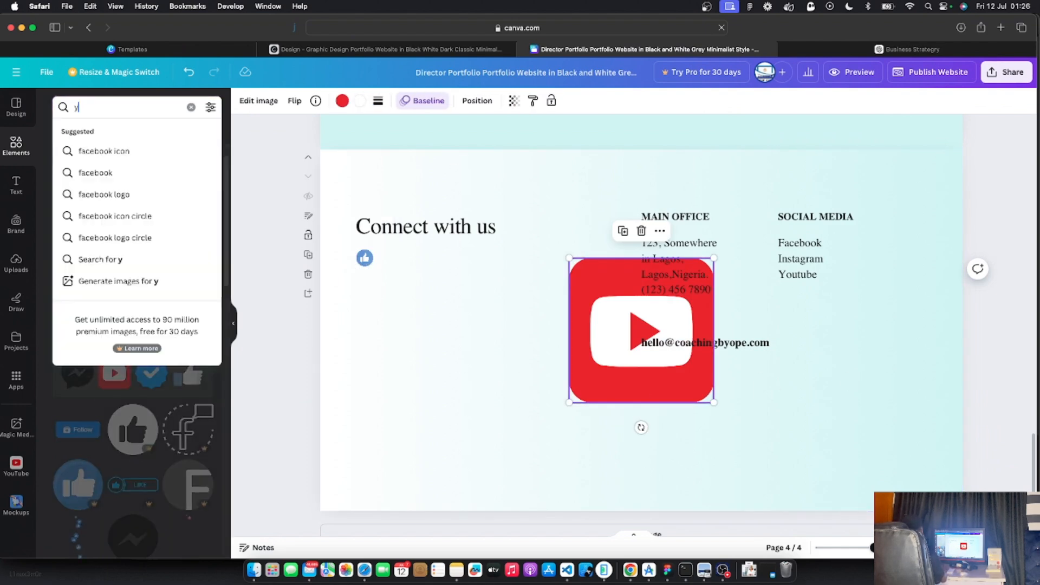
key(BackSpace)
click(328, 230)
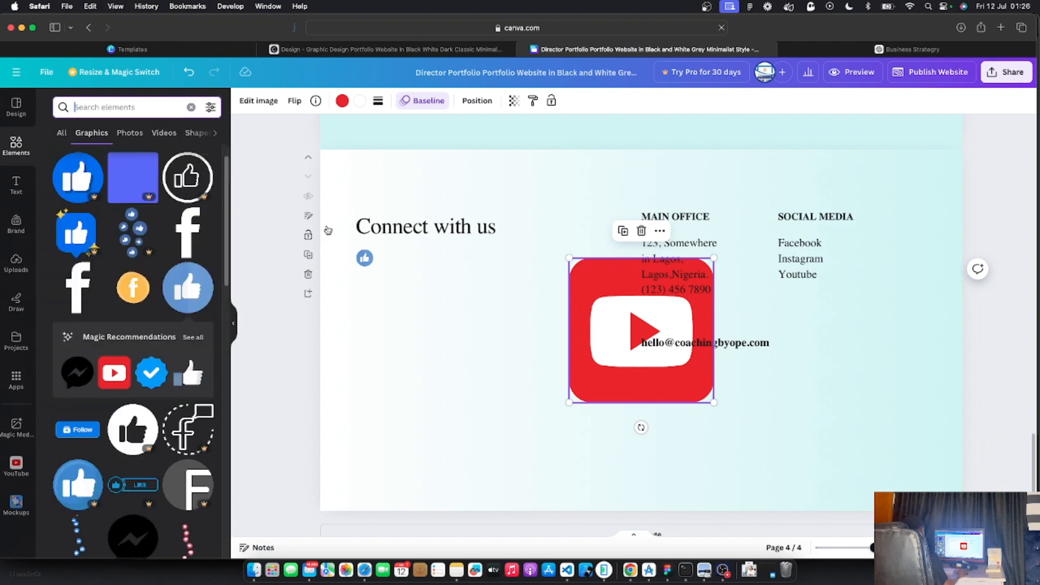
drag(662, 358, 383, 258)
click(480, 297)
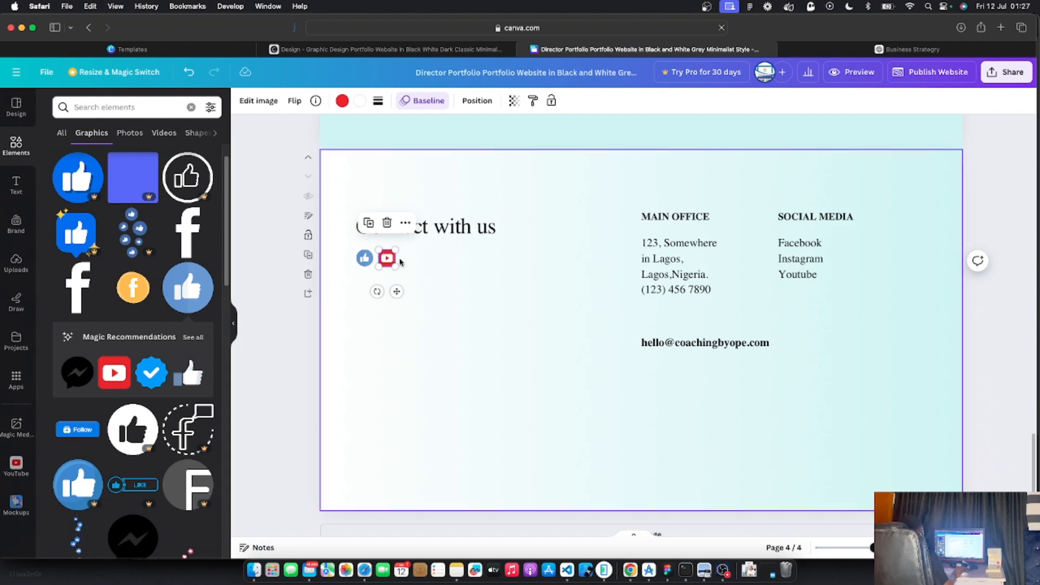
key(Right)
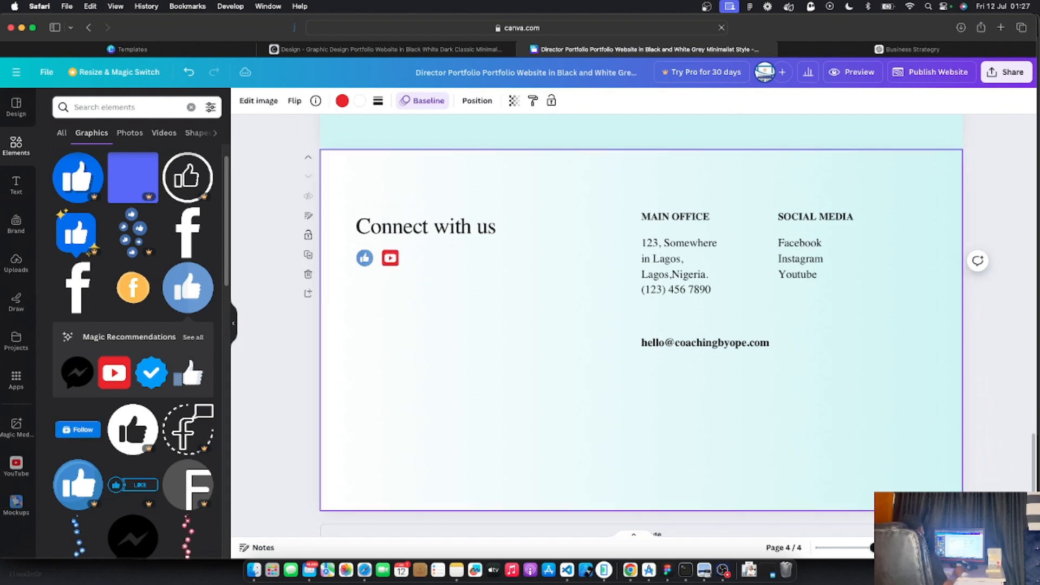
Shorten the footer page by dragging its bottom edge upward
click(553, 418)
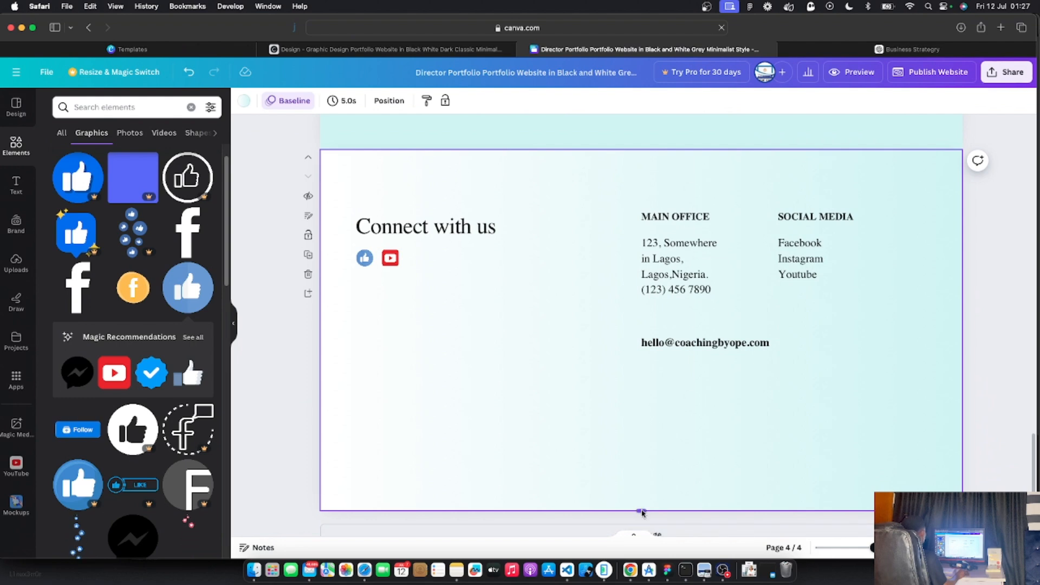
drag(641, 510, 641, 459)
click(286, 475)
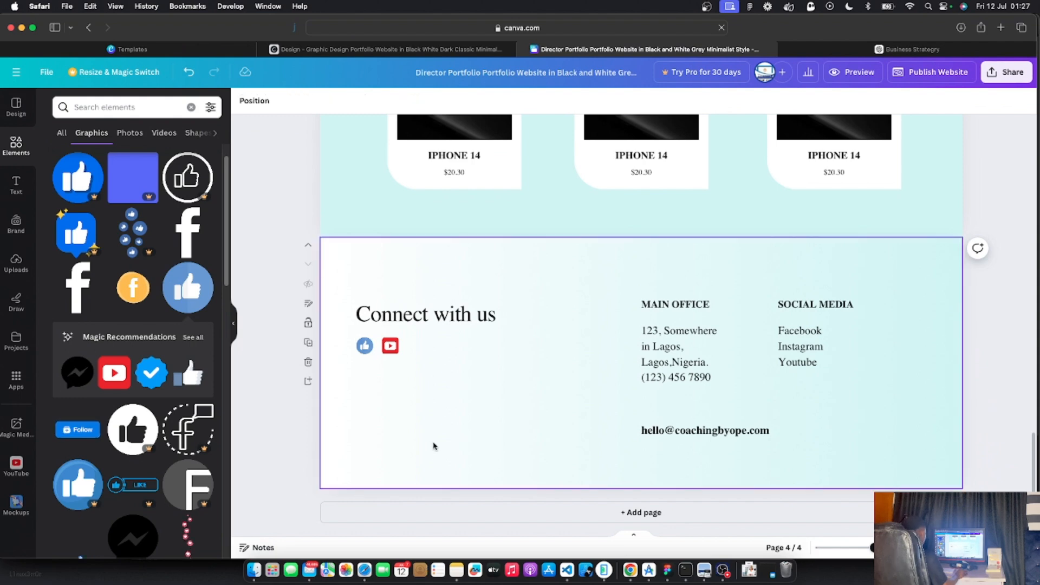
scroll(590, 411, up, 9)
scroll(590, 411, up, 10)
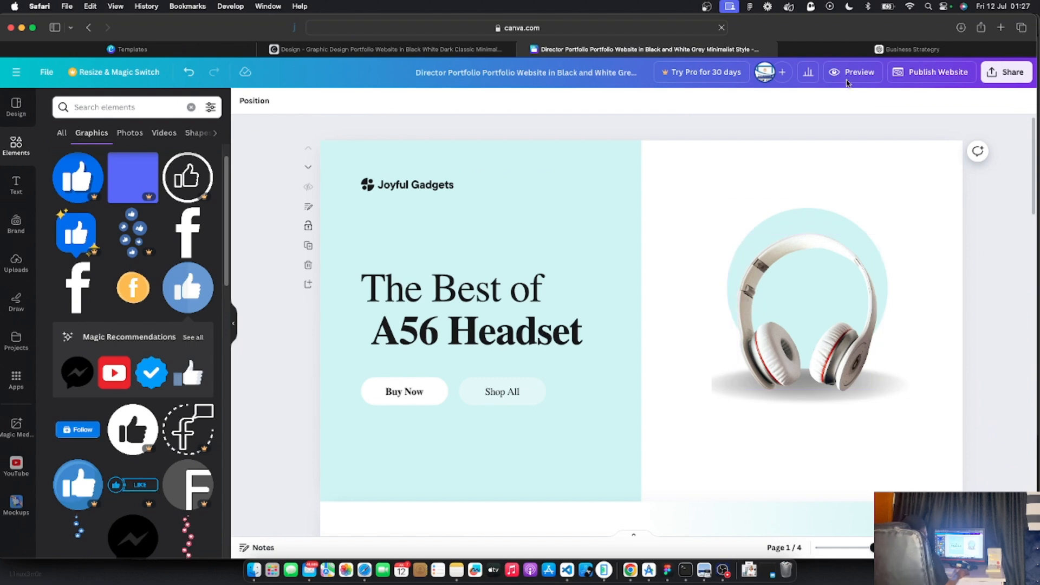
click(849, 74)
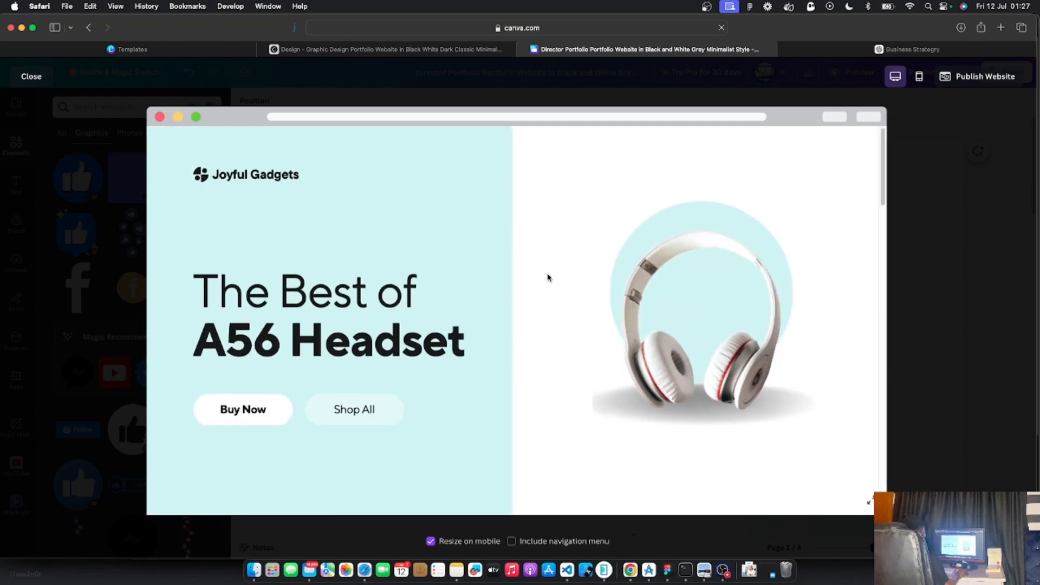
scroll(547, 277, down, 3)
scroll(547, 277, down, 15)
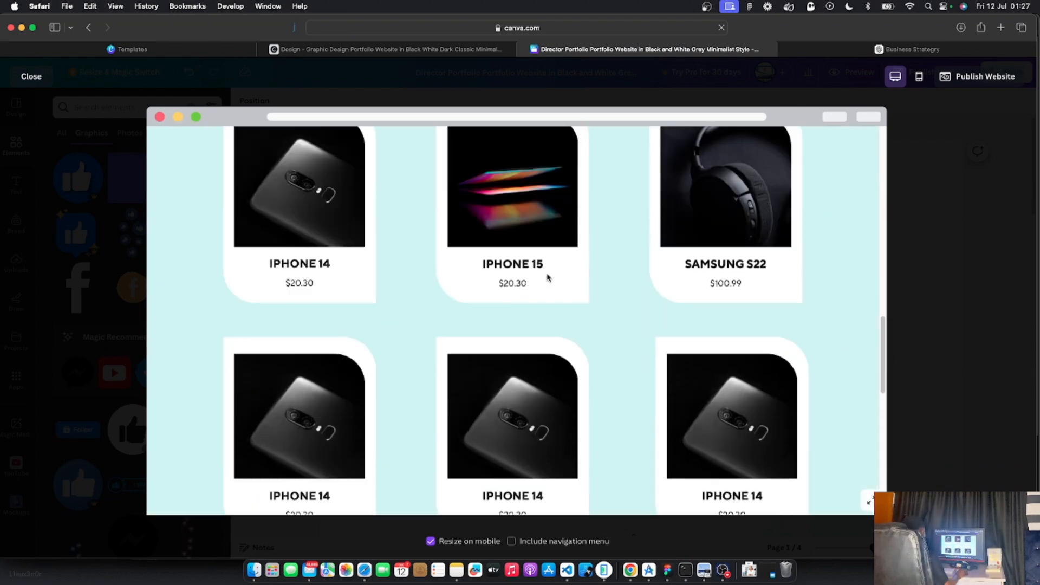
scroll(547, 277, down, 5)
scroll(547, 277, up, 6)
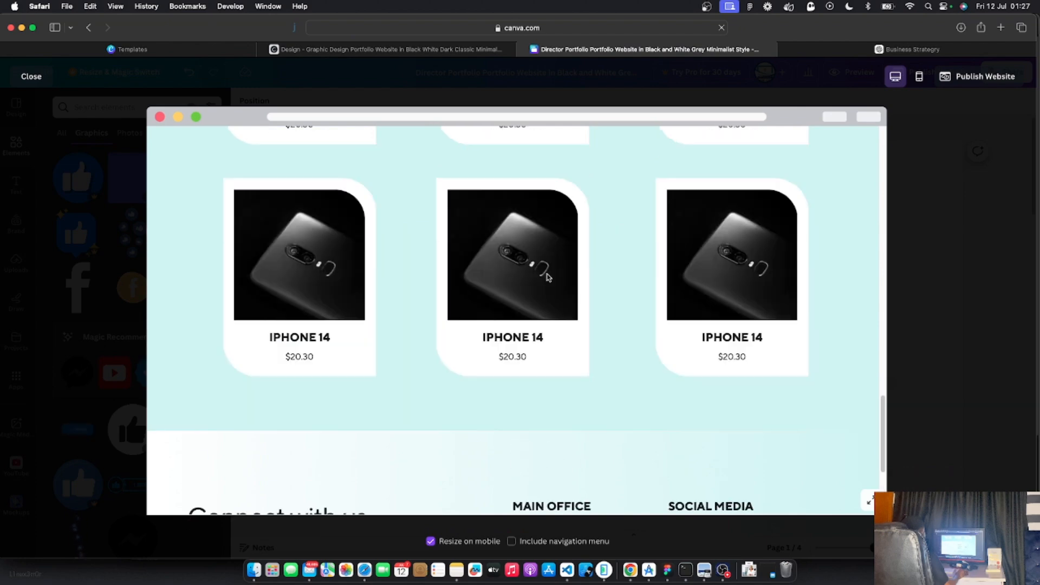
scroll(547, 277, up, 8)
scroll(547, 277, down, 5)
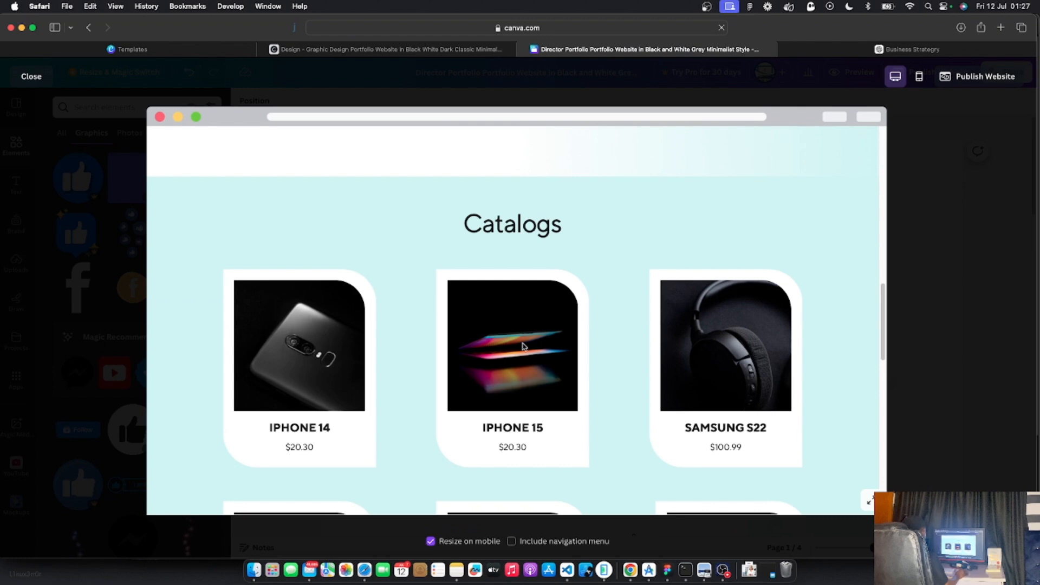
click(31, 77)
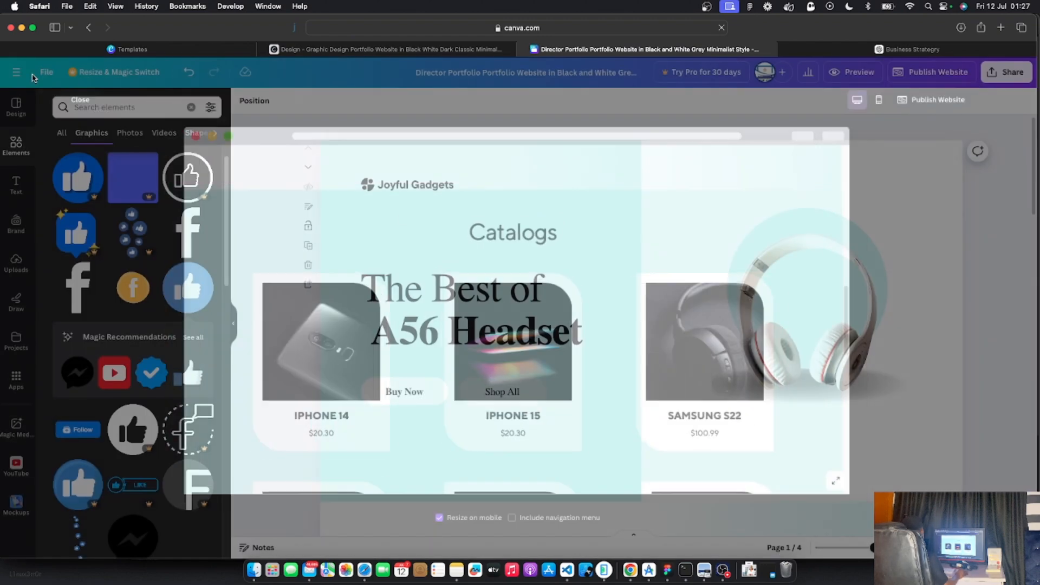
scroll(427, 275, down, 5)
scroll(427, 275, down, 6)
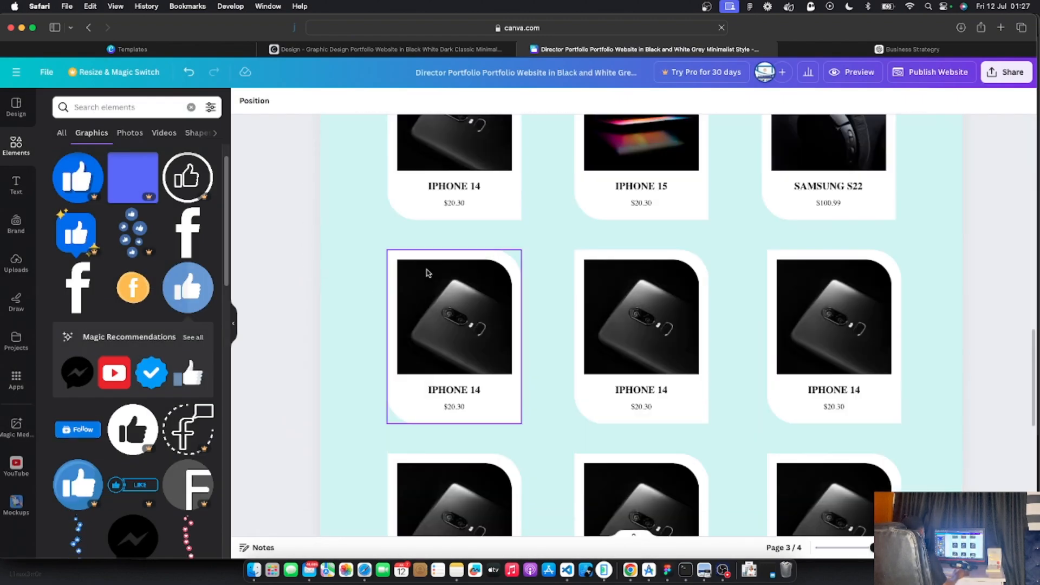
scroll(428, 272, up, 5)
Ungroup the iPhone 14 catalog card
click(445, 372)
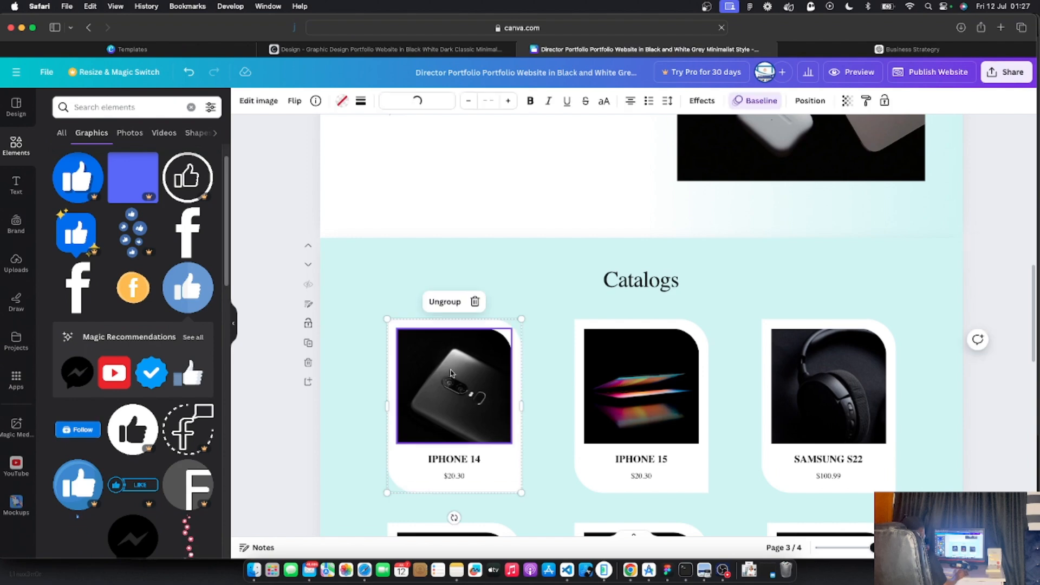
right_click(450, 366)
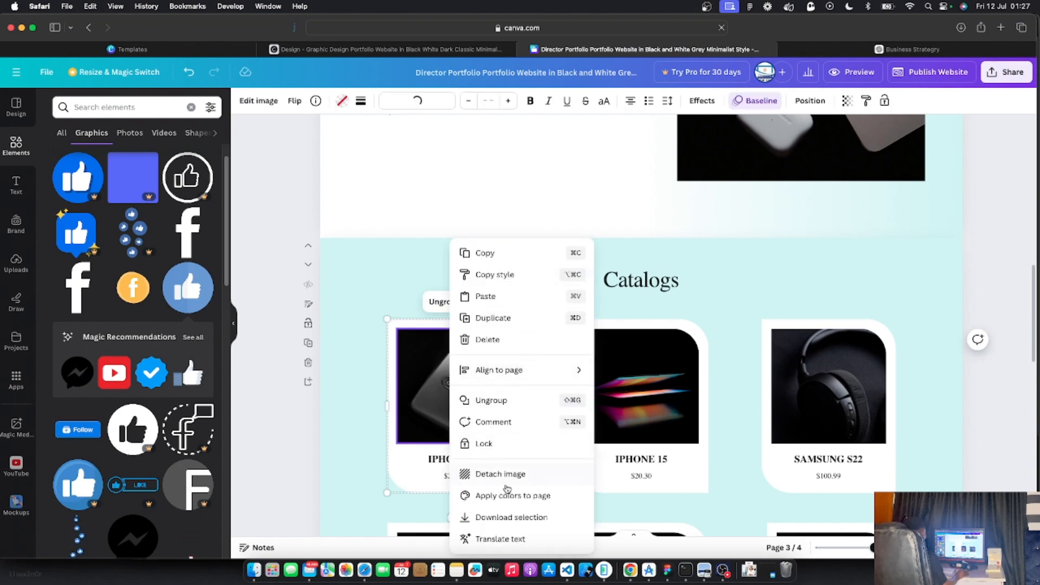
key(Escape)
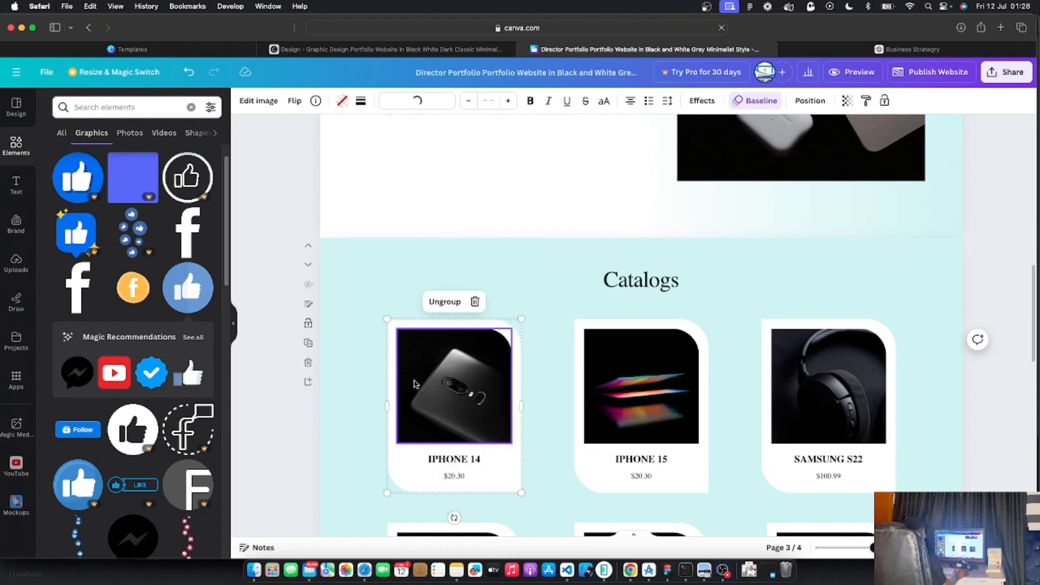
click(440, 301)
click(281, 425)
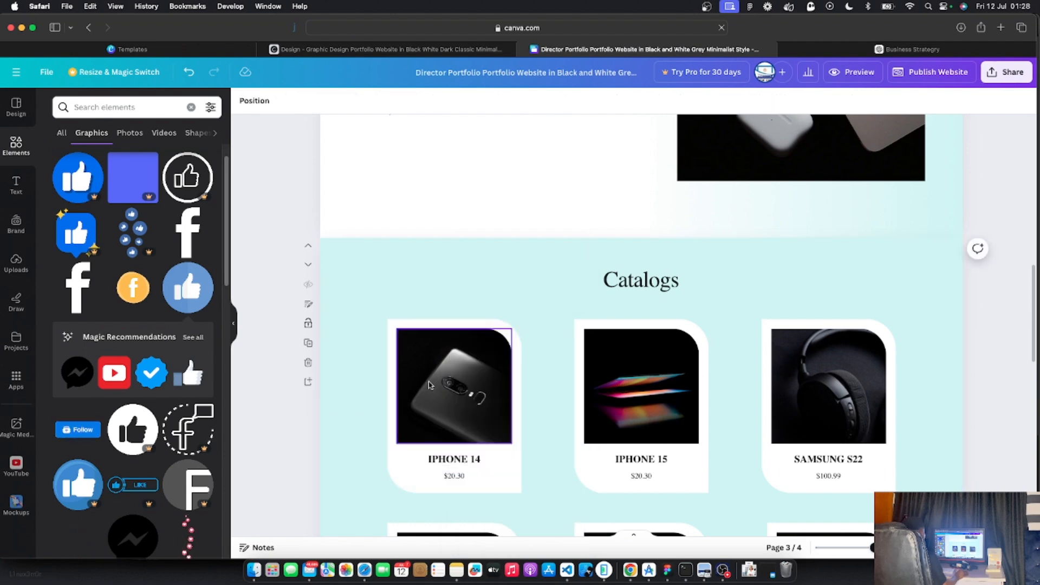
Start a link on the iPhone 14 image and begin a new browser tab for wa.link
click(442, 382)
right_click(444, 381)
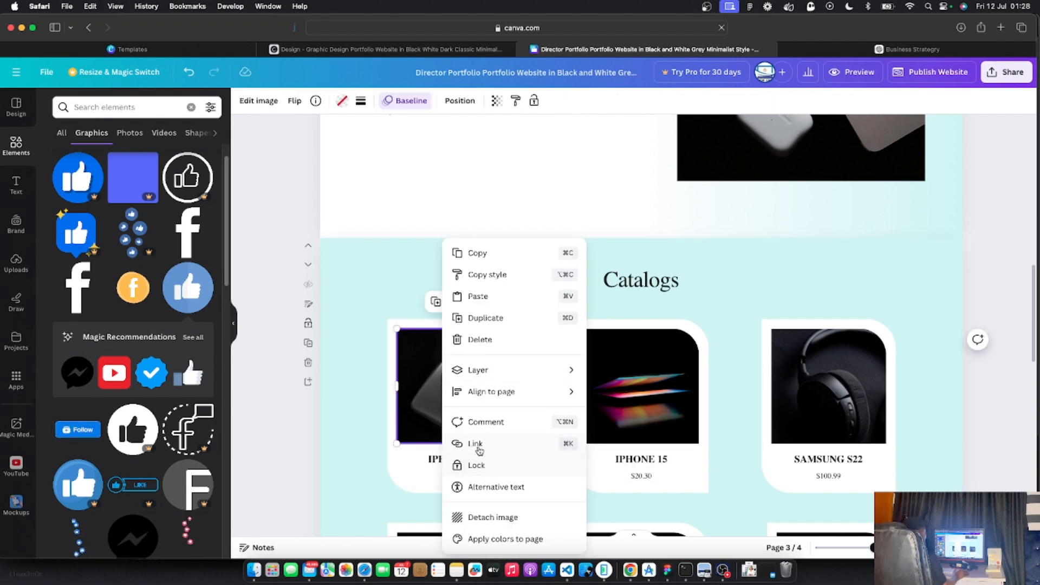
click(479, 444)
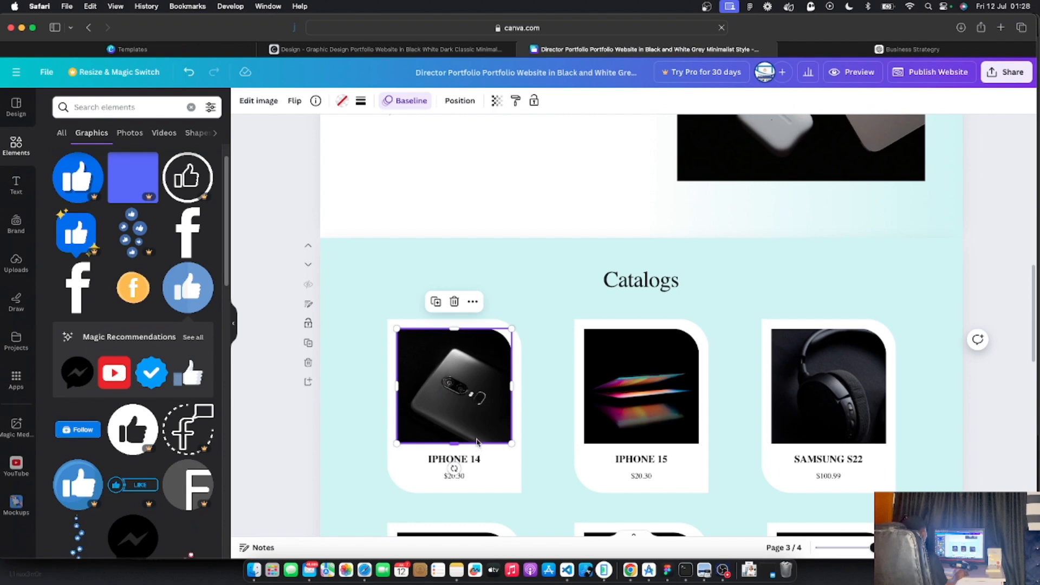
right_click(467, 386)
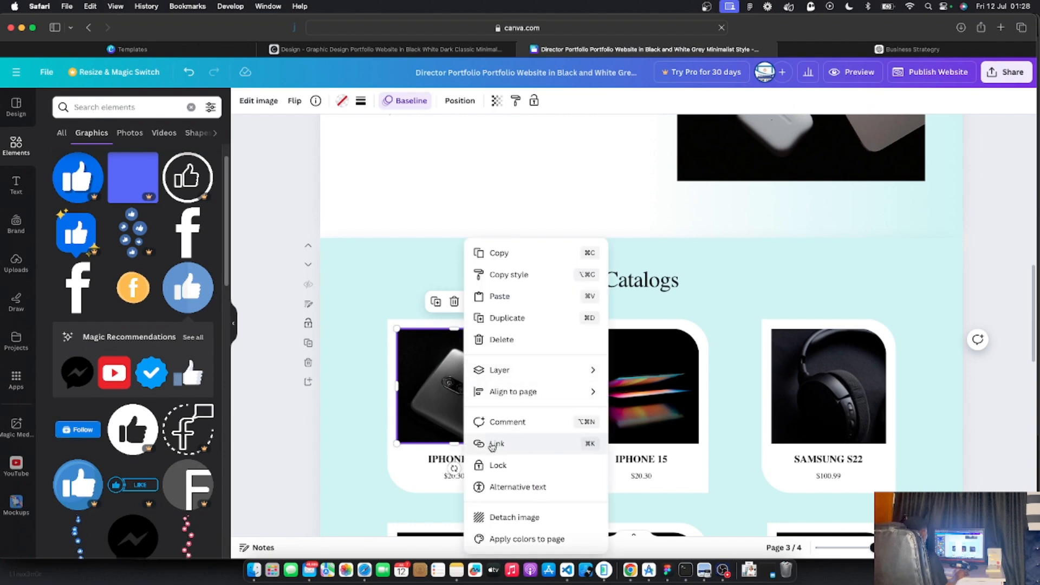
click(492, 446)
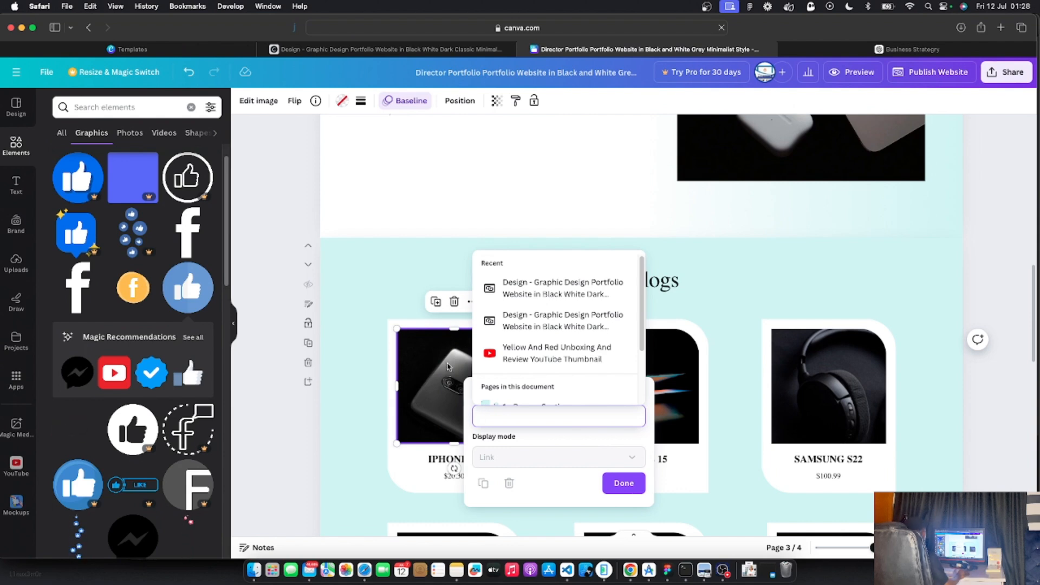
key(super+t)
text(wa.)
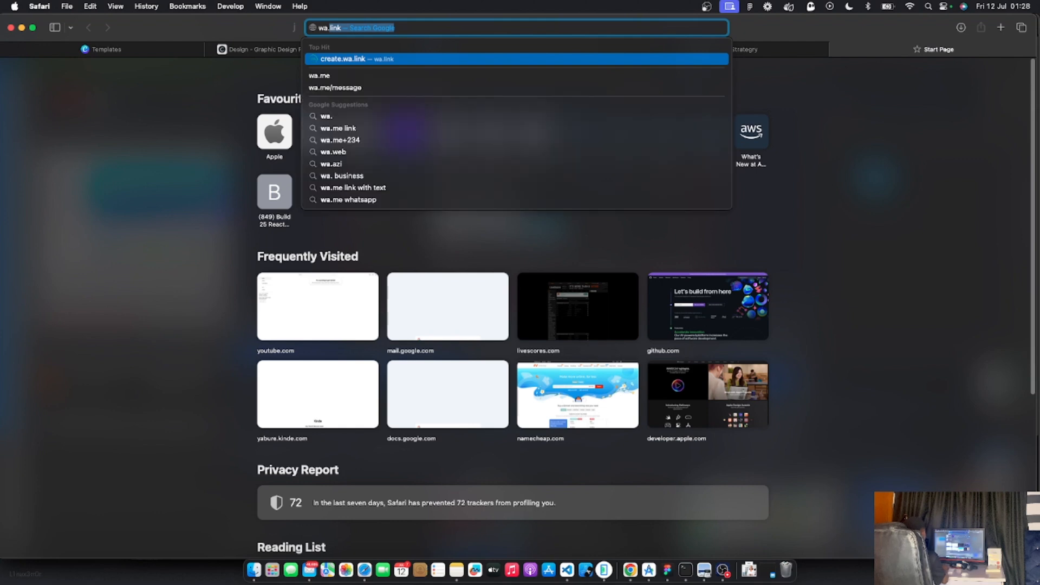
Generate a wa.link for the shop's number with 'I wish to buy the first product.' and copy wa.link/ophsx9
key(Return)
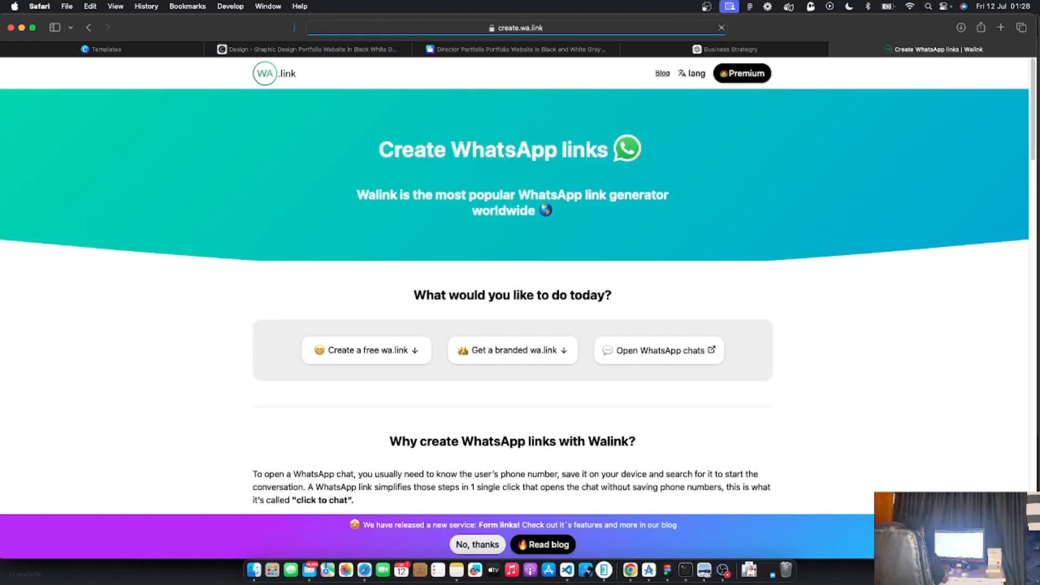
click(417, 351)
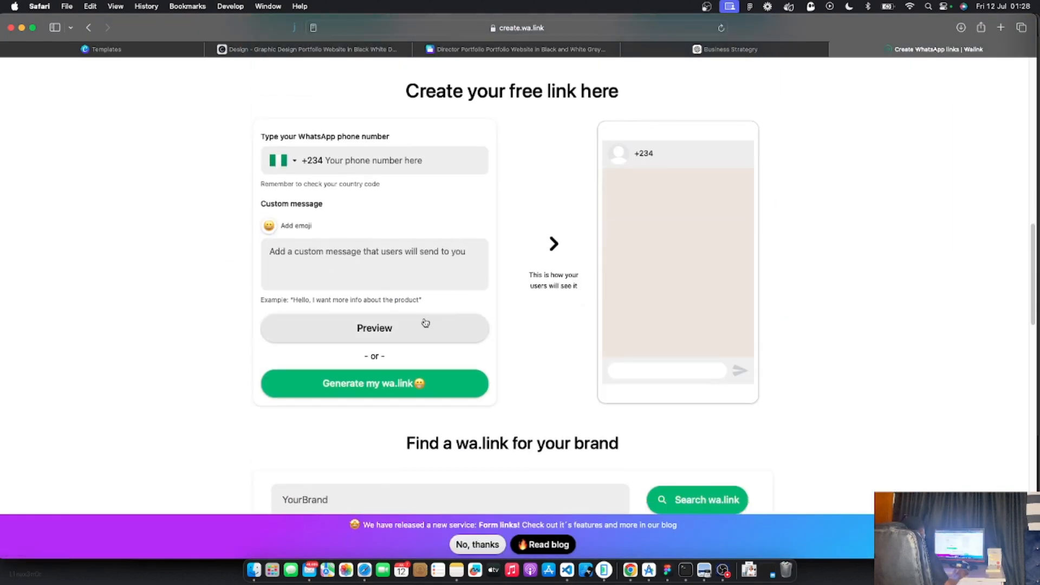
click(336, 163)
text(84847484)
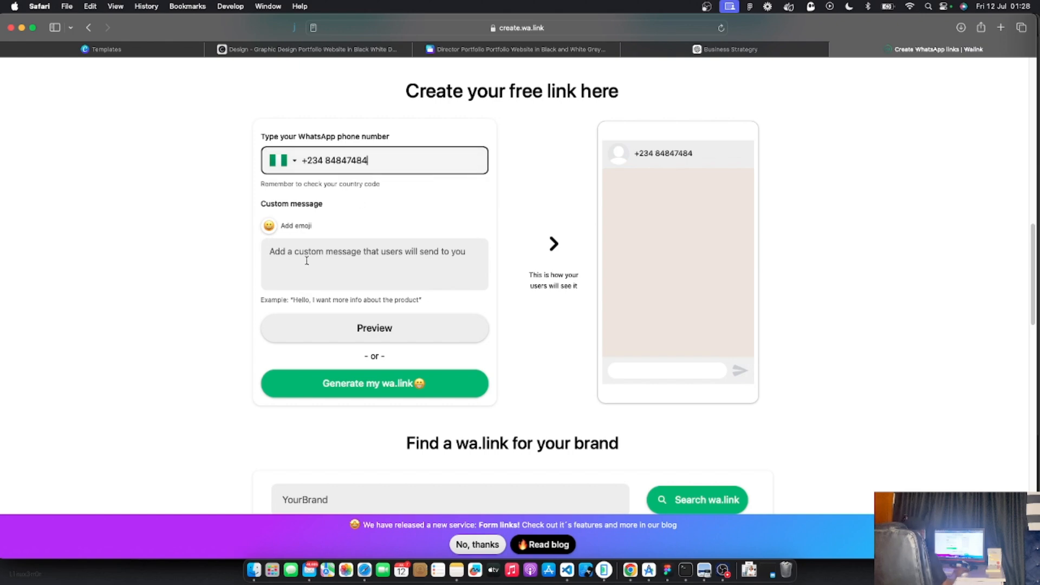
click(307, 260)
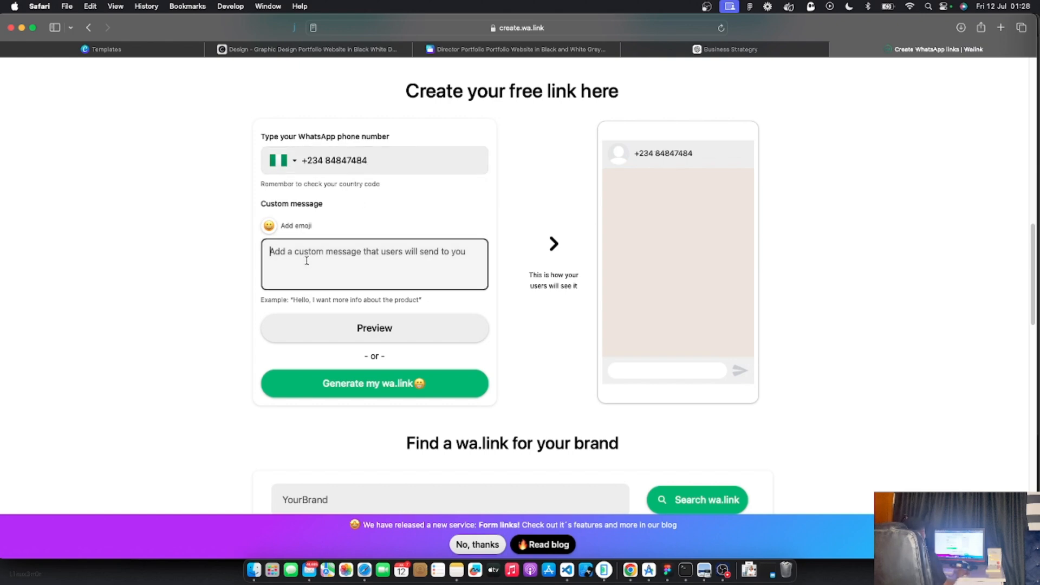
text(I wish to buy the first product.)
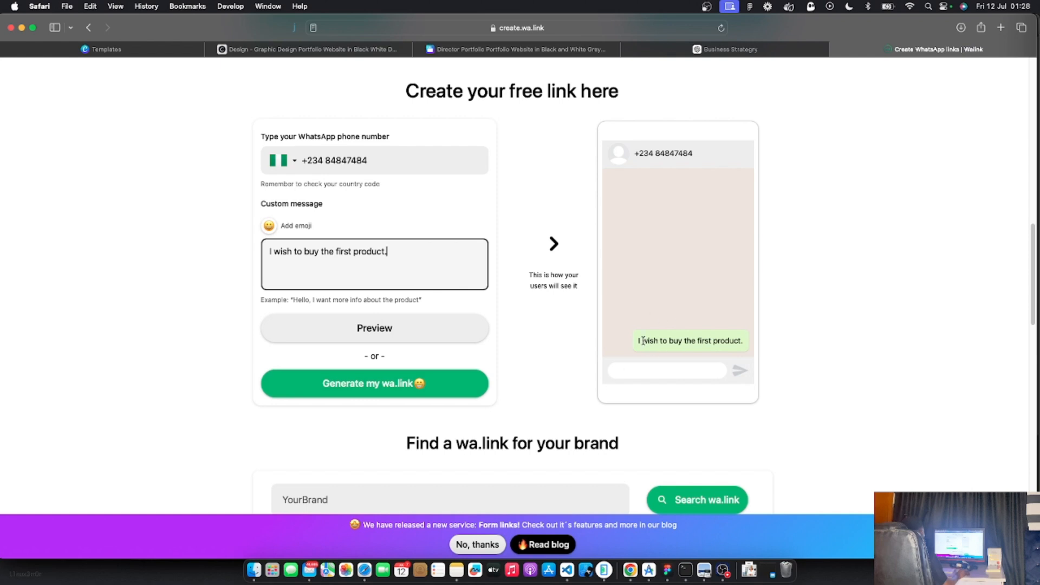
drag(643, 340, 728, 340)
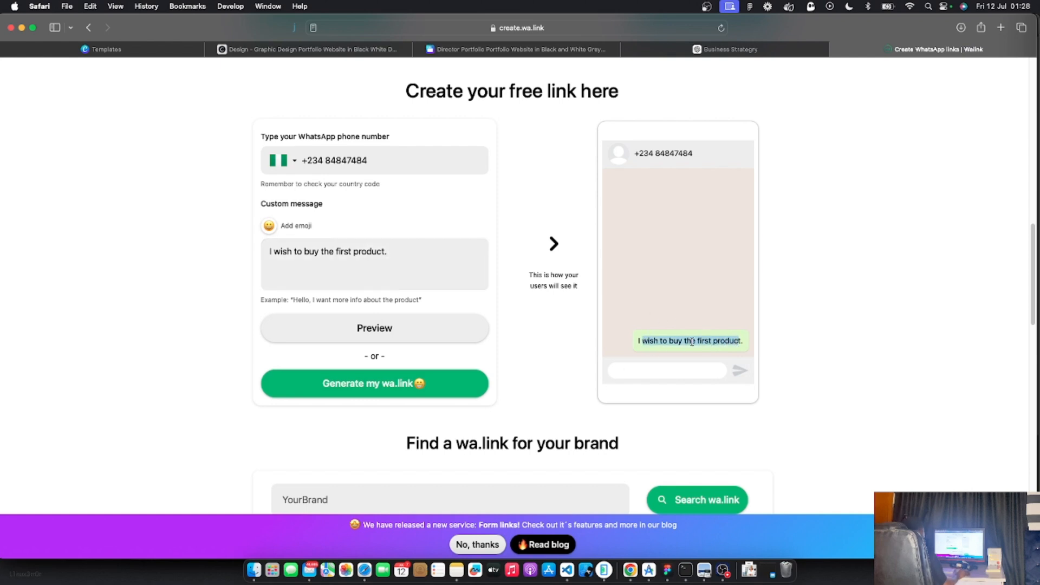
click(380, 389)
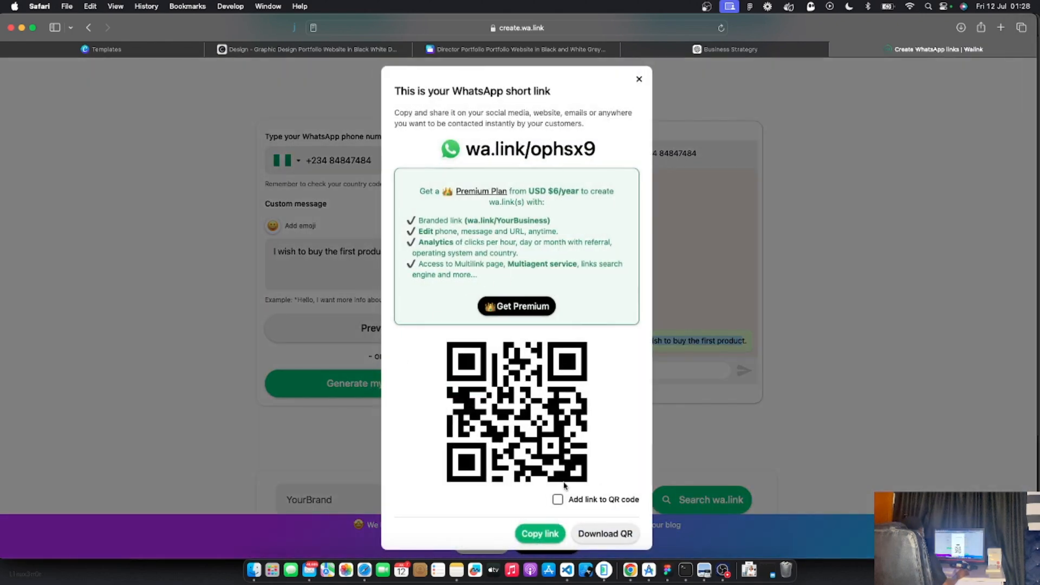
click(540, 533)
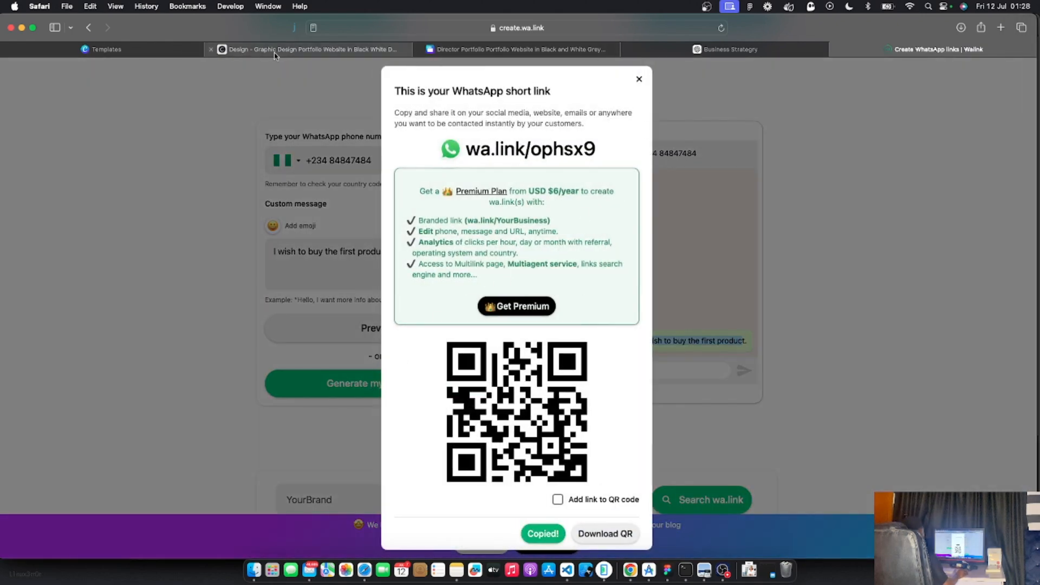
click(465, 54)
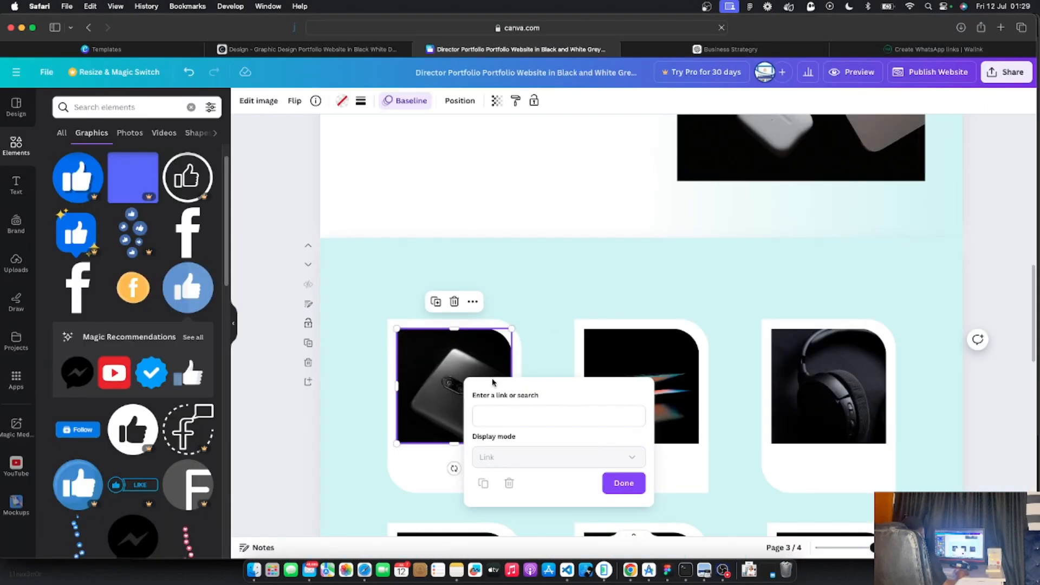
Paste wa.link/ophsx9 as the link on the iPhone 14 and iPhone 15 images
click(494, 416)
key(super+v)
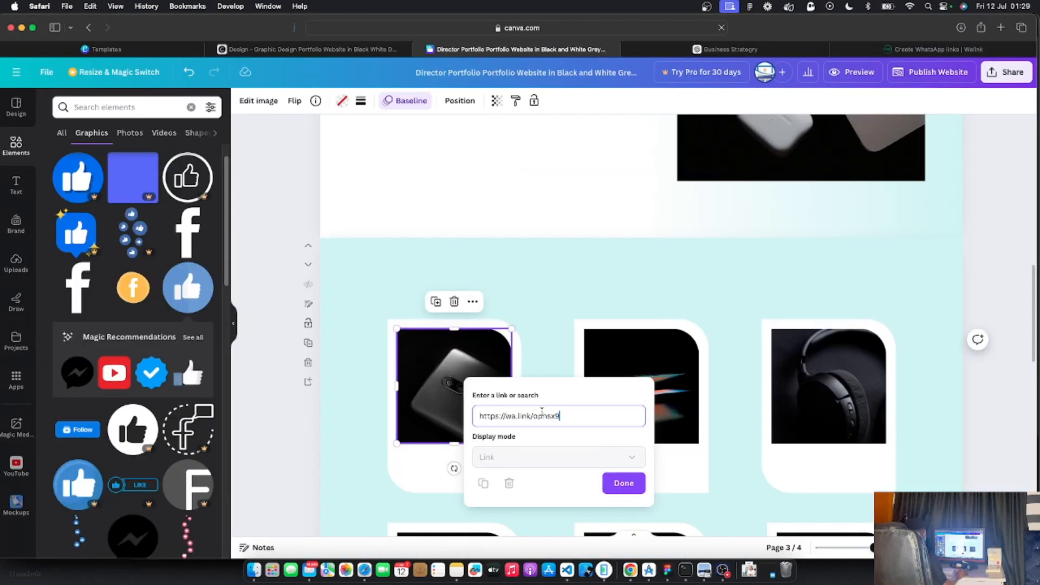
click(623, 483)
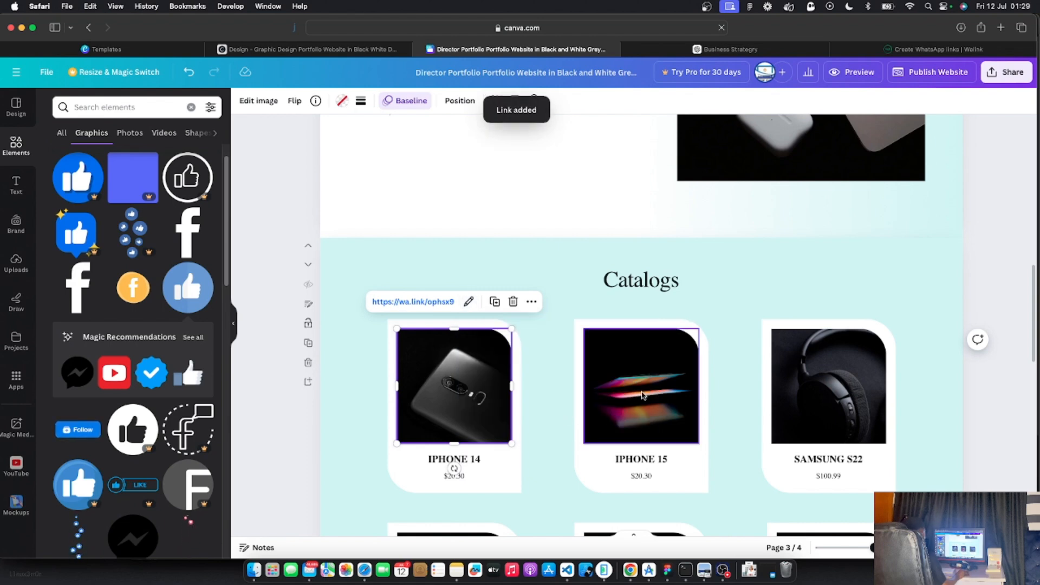
click(641, 382)
right_click(640, 384)
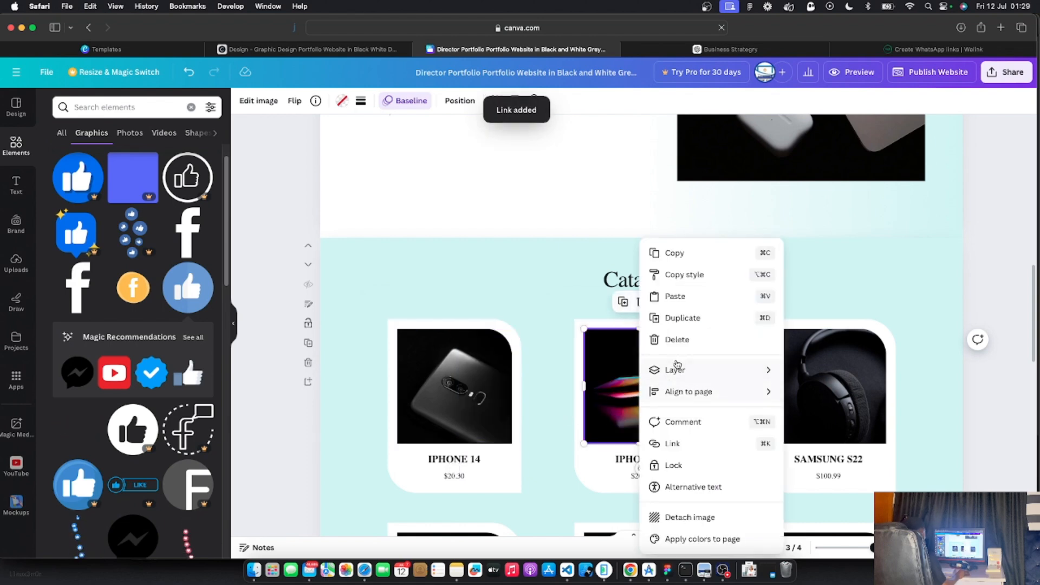
click(675, 441)
key(super+v)
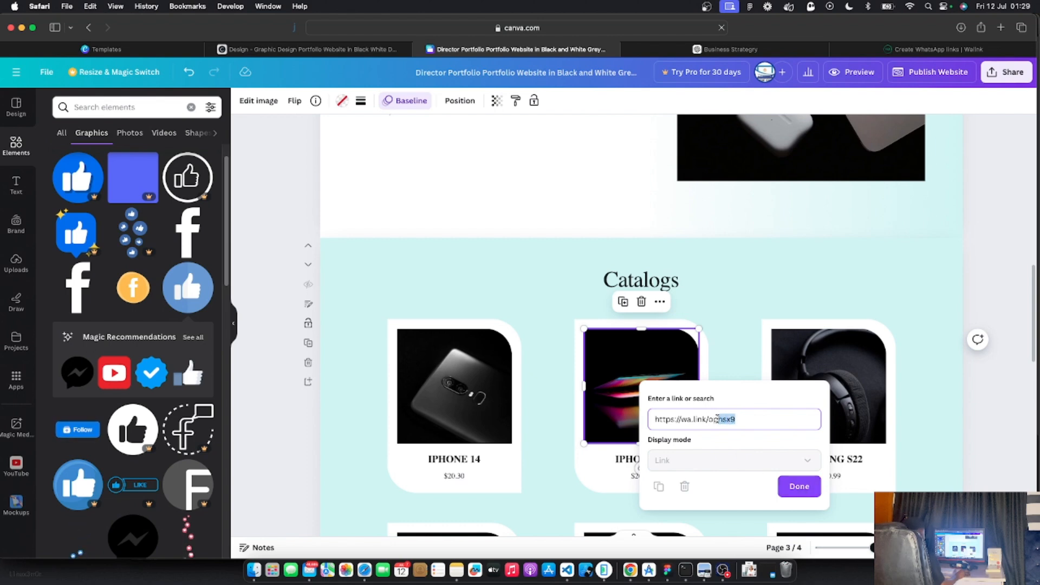
click(799, 486)
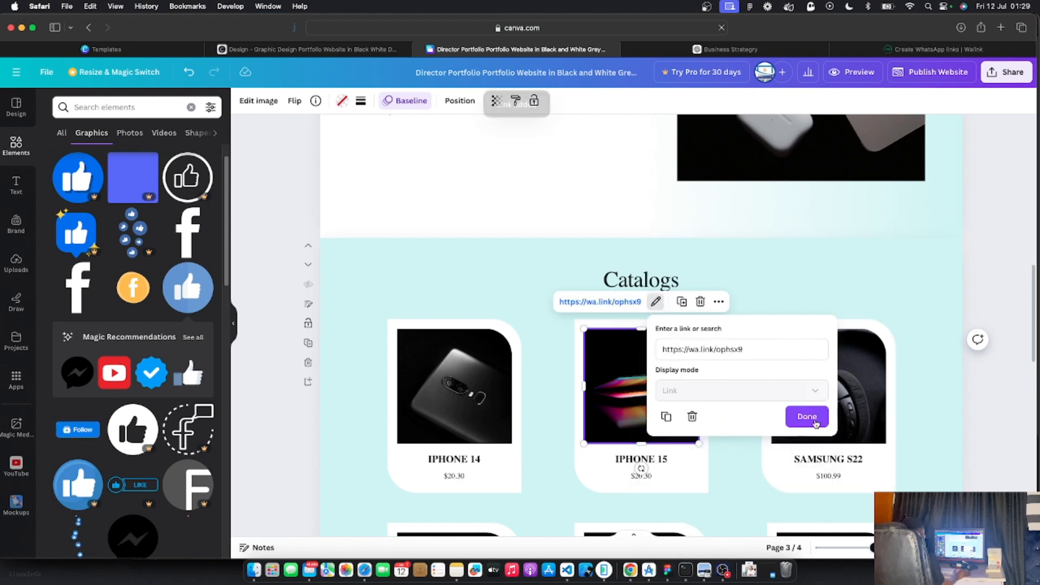
Link the Samsung S22 image to wa.link/ophsx9 as well
click(823, 416)
right_click(822, 415)
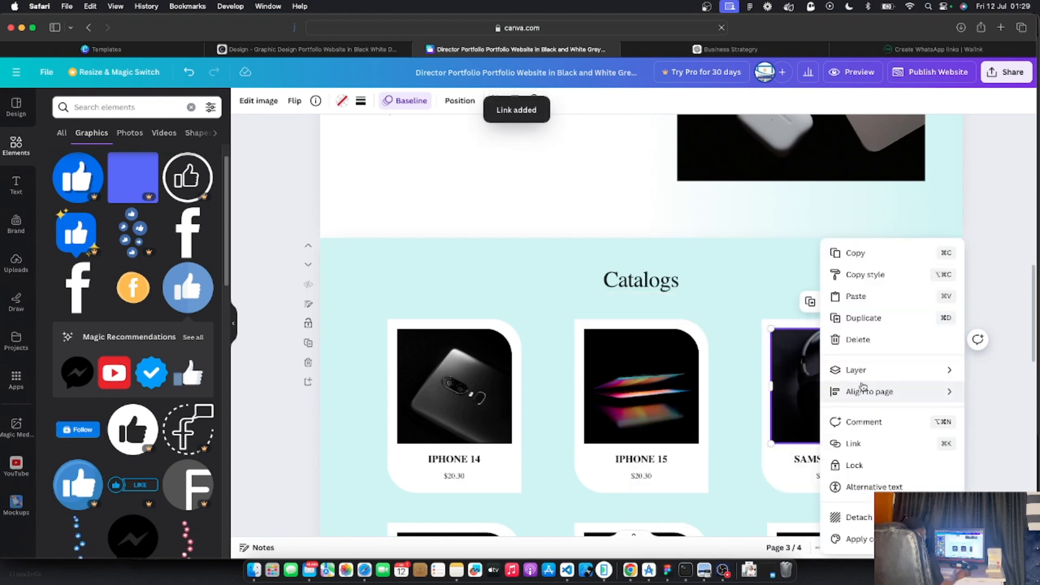
click(851, 442)
key(super+v)
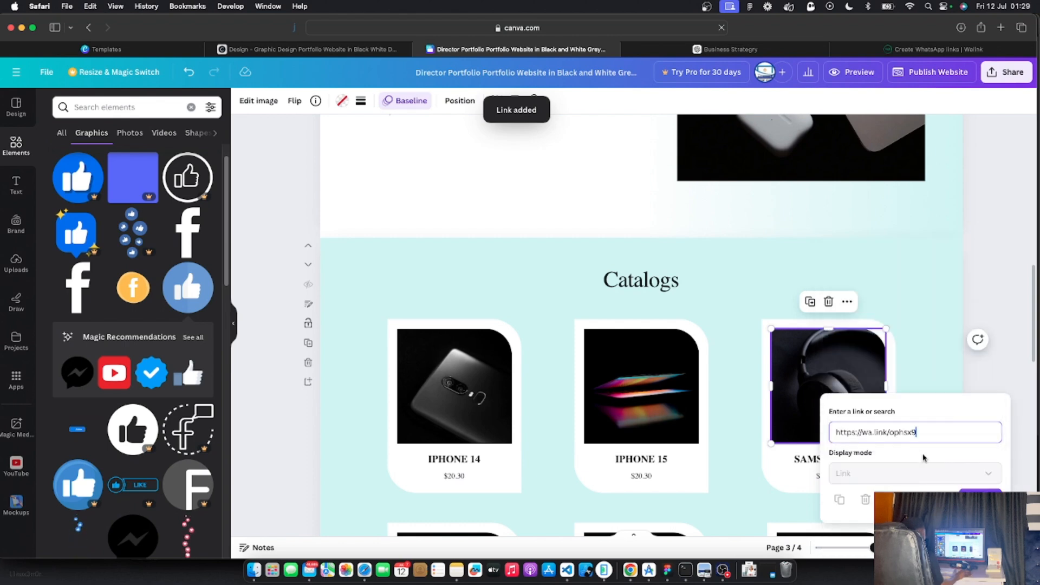
click(994, 417)
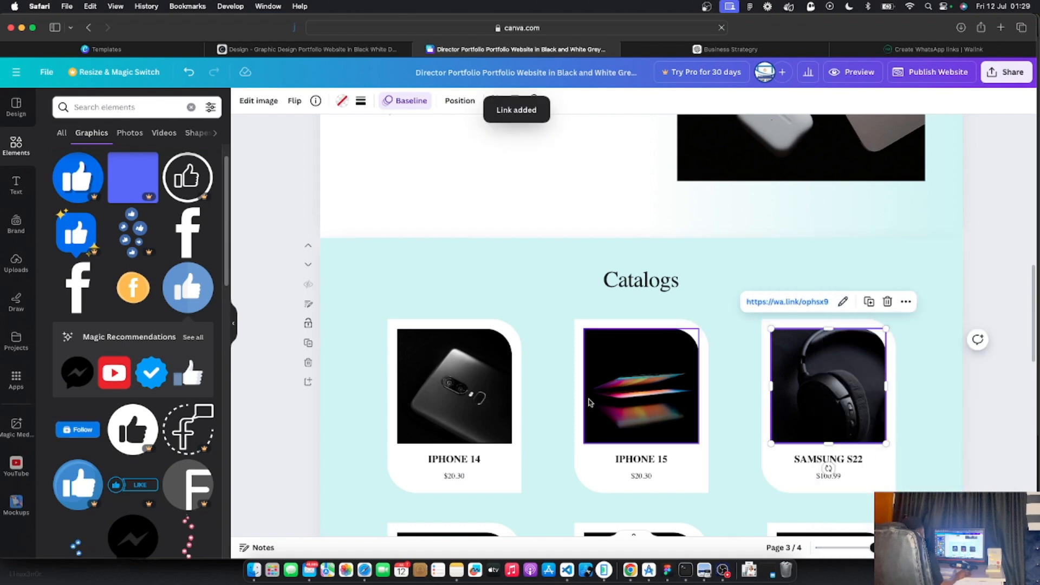
scroll(577, 402, down, 5)
scroll(576, 402, down, 2)
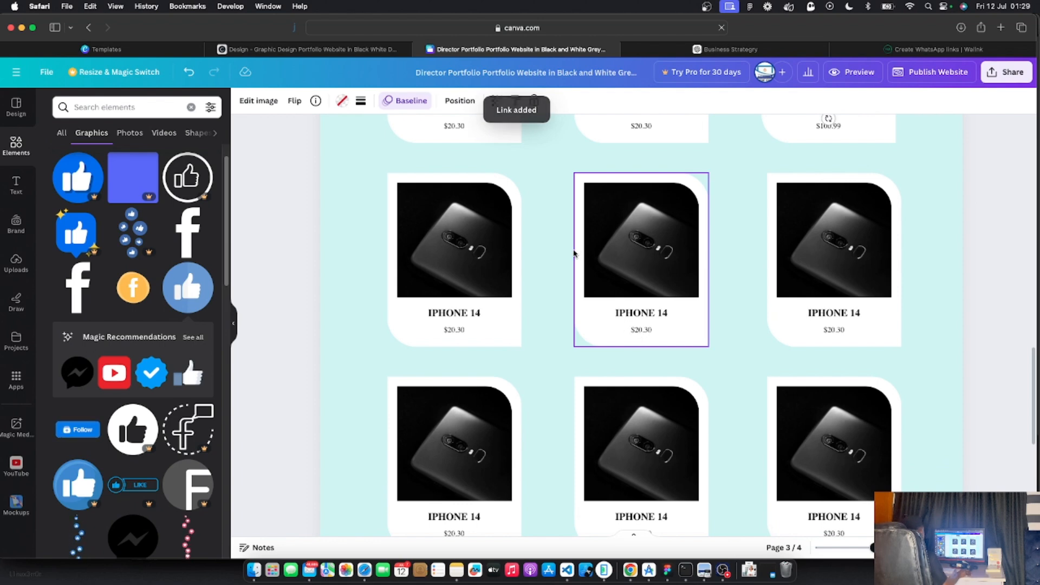
Deselect the image, return to page 1, and bring up the Publish website panel
scroll(520, 325, down, 5)
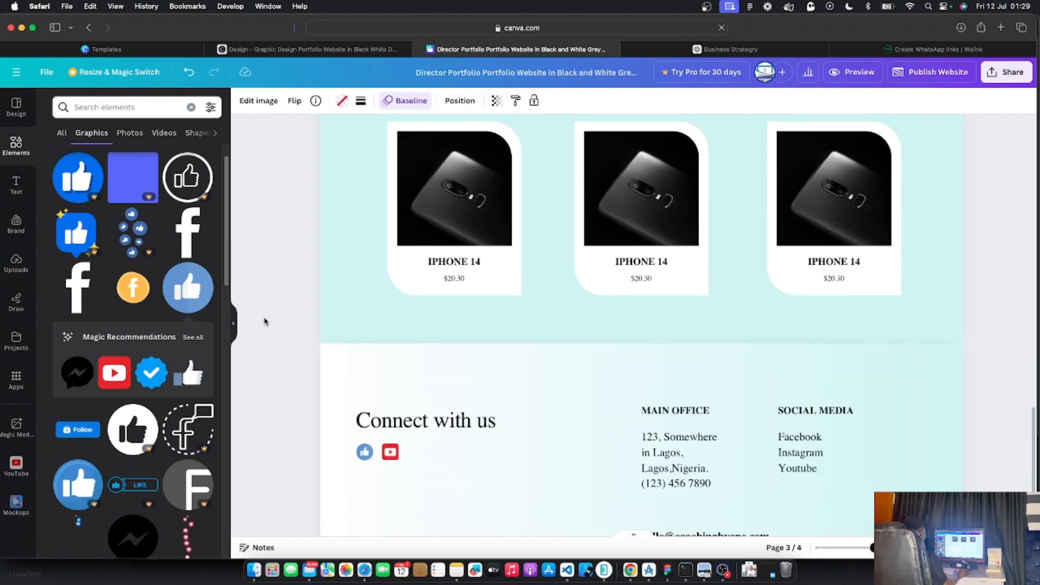
click(264, 320)
scroll(485, 339, down, 2)
scroll(485, 340, up, 7)
scroll(485, 339, up, 20)
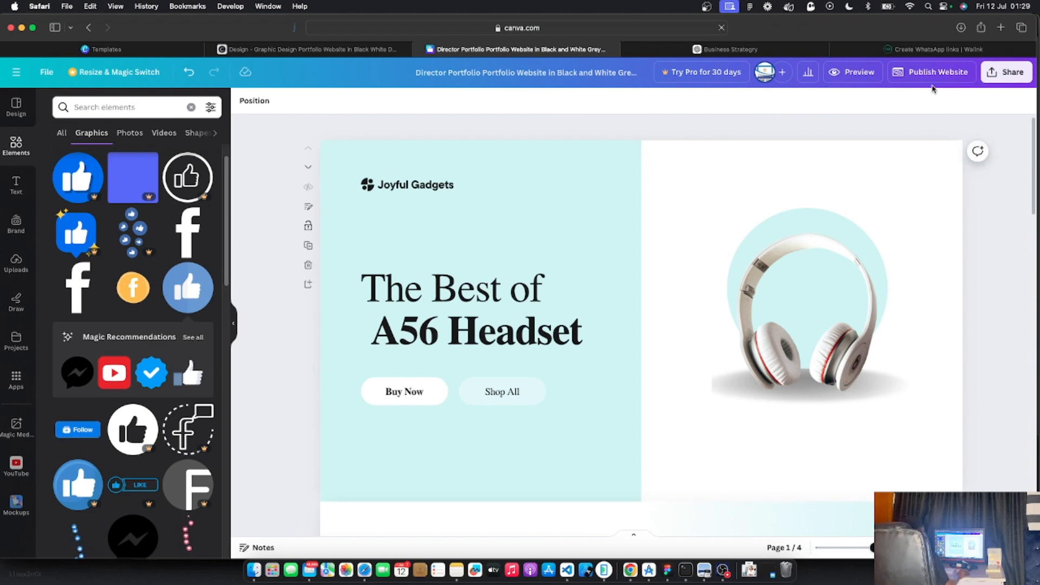
click(926, 76)
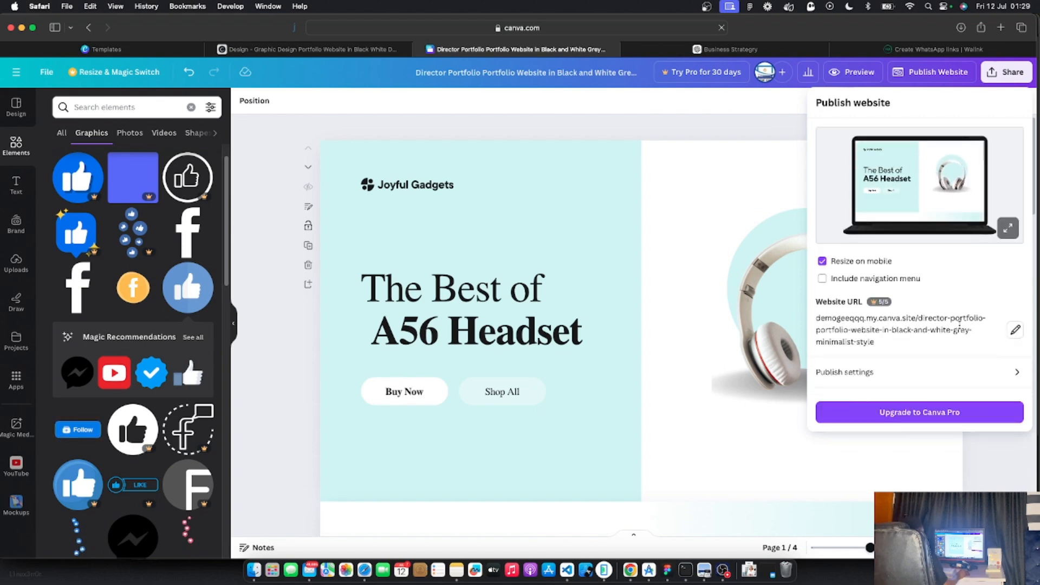
Change the website address path to my-website and save it
click(1015, 332)
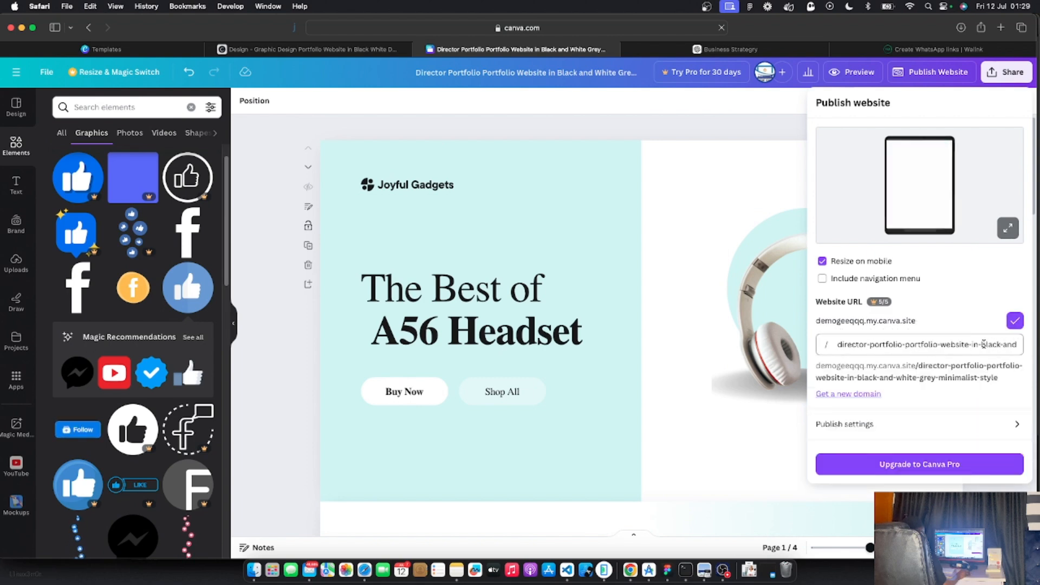
key(super+a)
key(BackSpace)
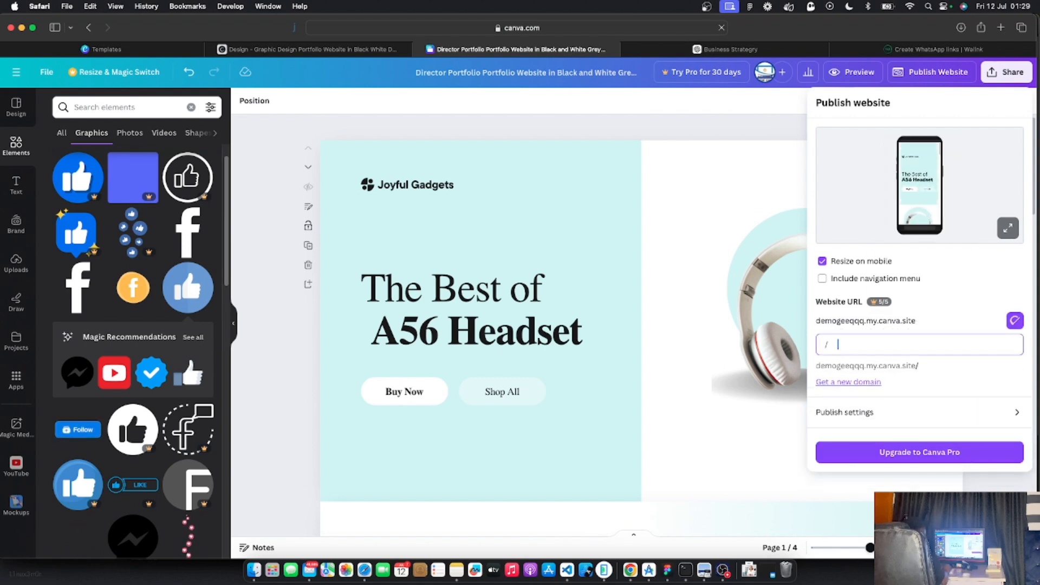
text(my)
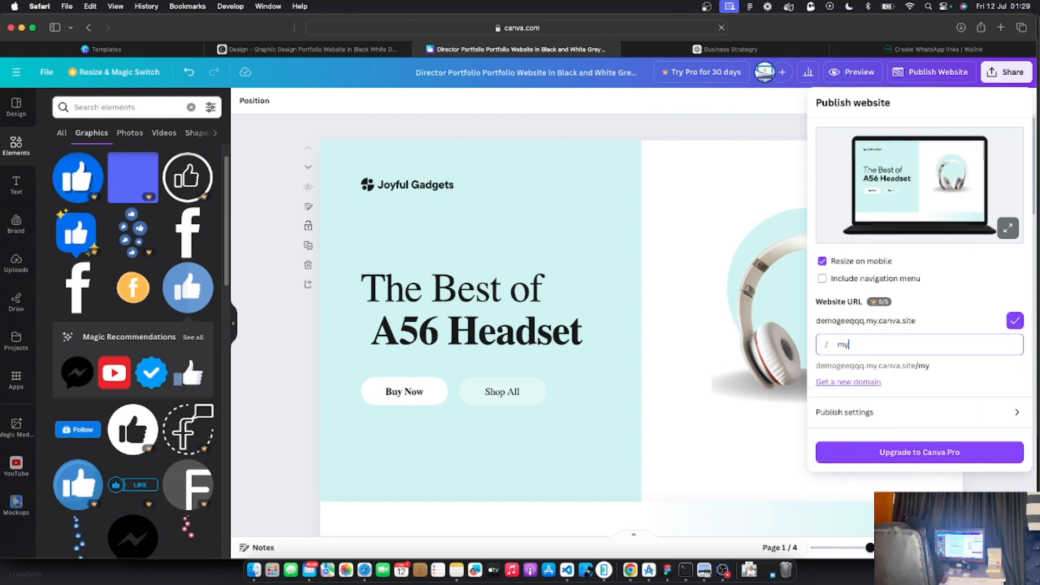
text(website)
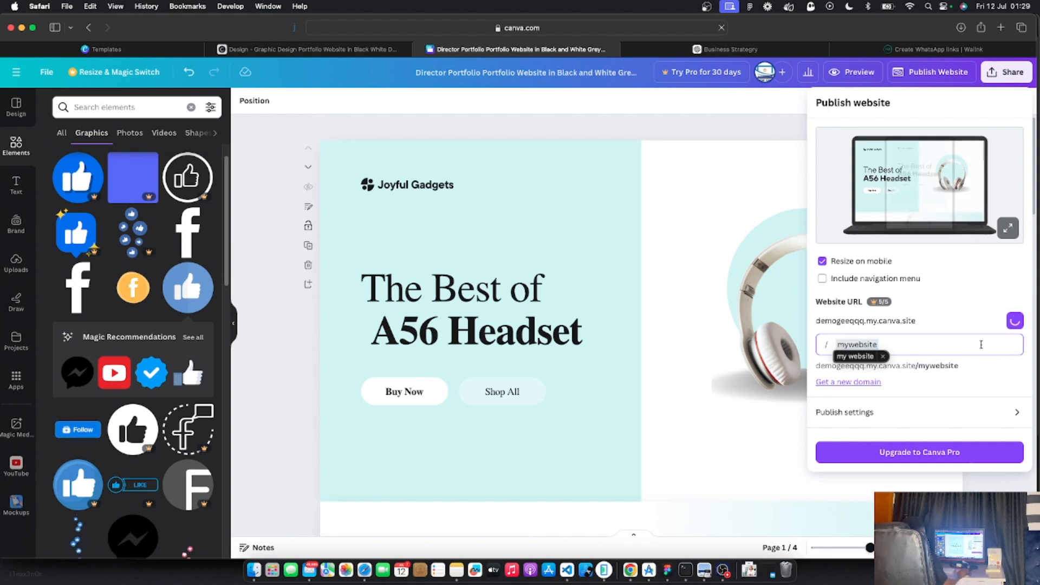
click(855, 355)
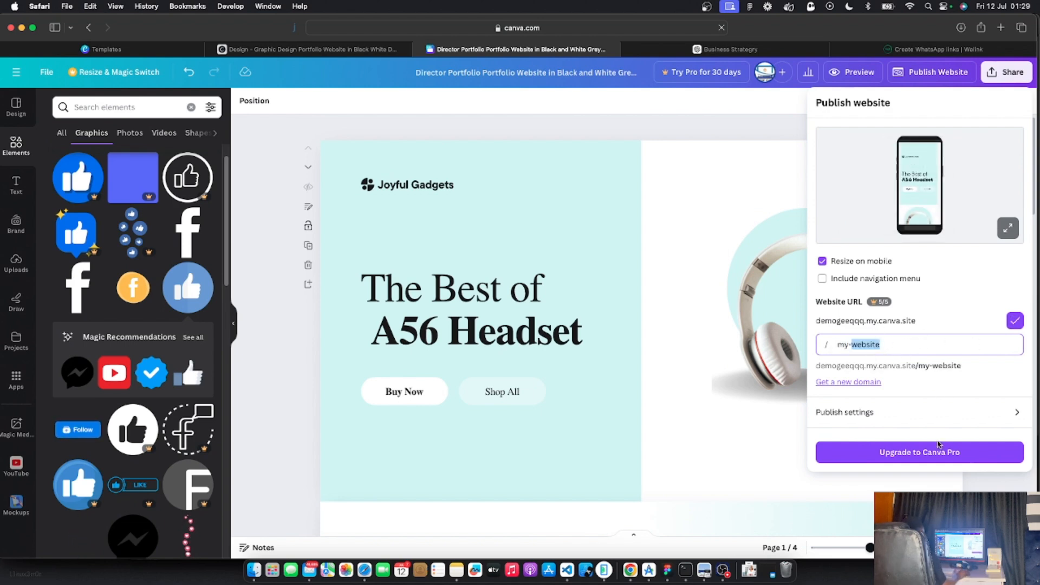
click(938, 442)
Dismiss the Canva Pro upgrade offer and view the live Joyful Gadgets site
click(922, 394)
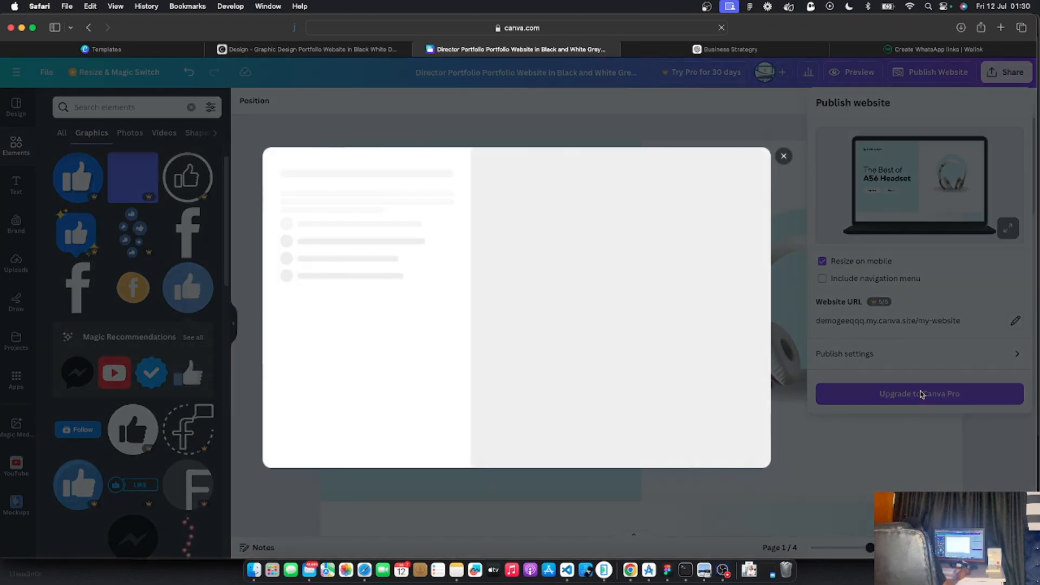
click(784, 157)
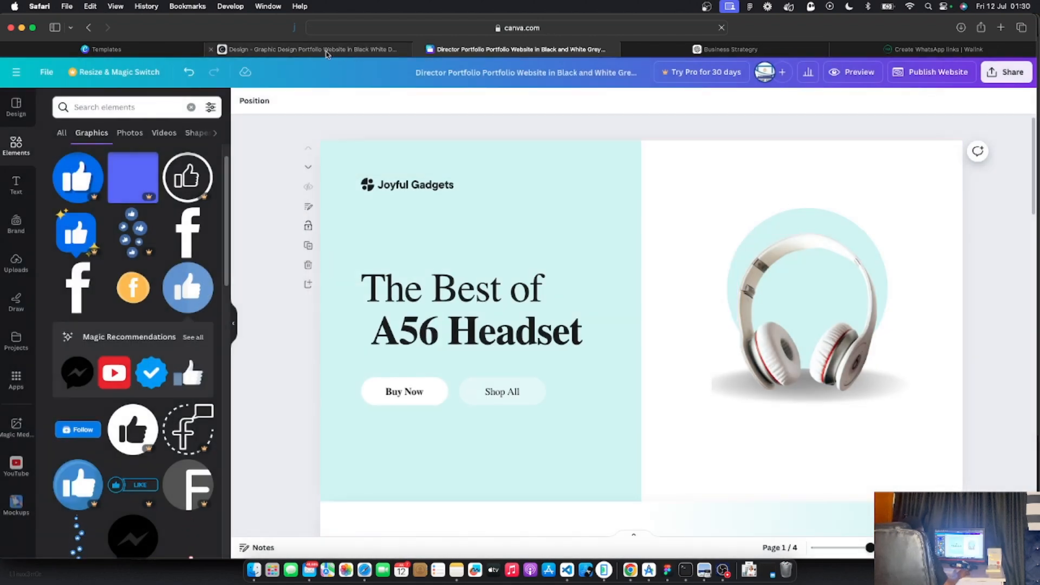
click(391, 50)
scroll(497, 162, down, 3)
scroll(497, 163, up, 15)
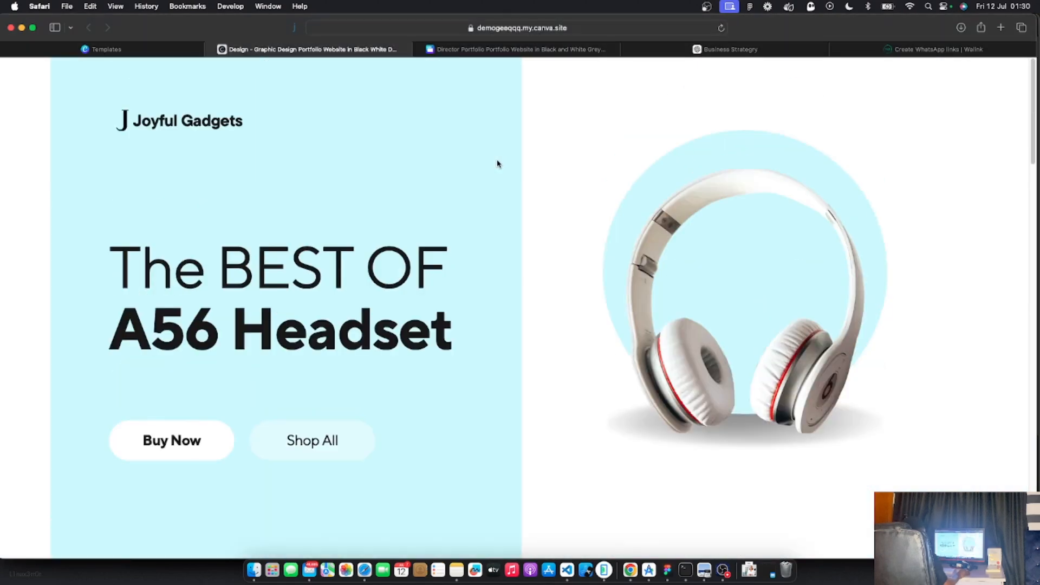